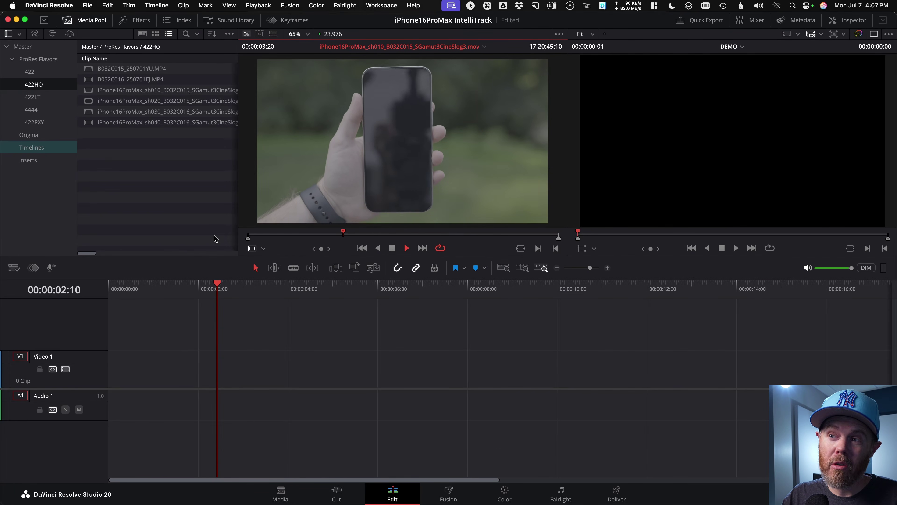
Step: Play and scrub through the handheld phone clip in the source viewer
key(space)
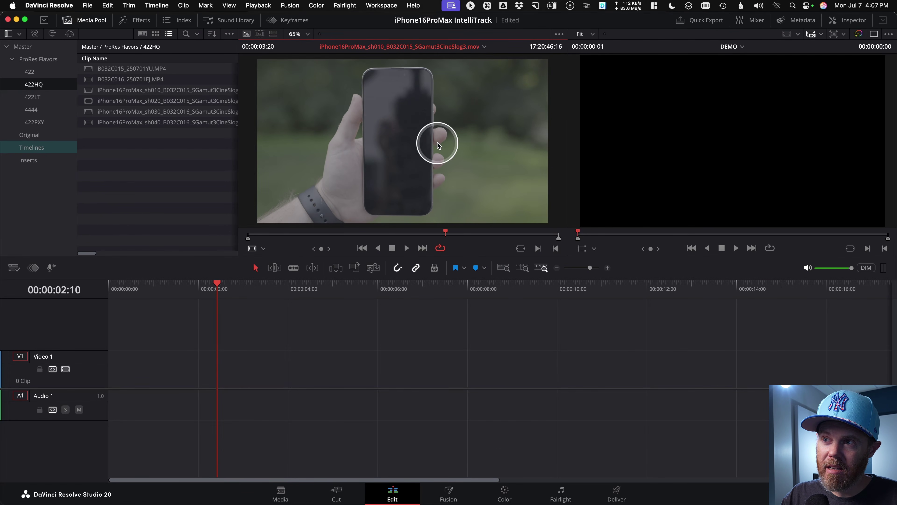
mouse_move(493, 235)
mouse_down()
mouse_move(520, 234)
mouse_move(494, 239)
mouse_move(520, 239)
mouse_move(504, 241)
mouse_up()
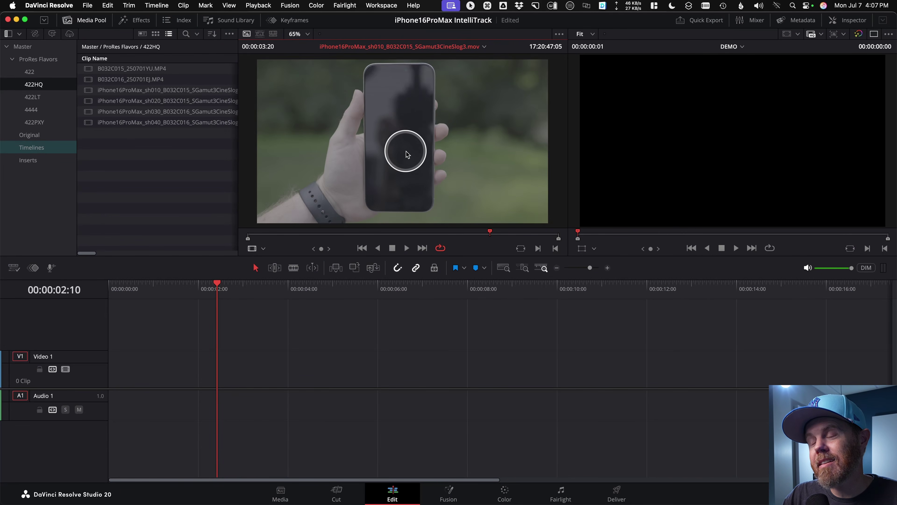
Step: Set the project's color science to DaVinci YRGB Color Managed with HDR color processing mode and save the project settings
key(ctrl)
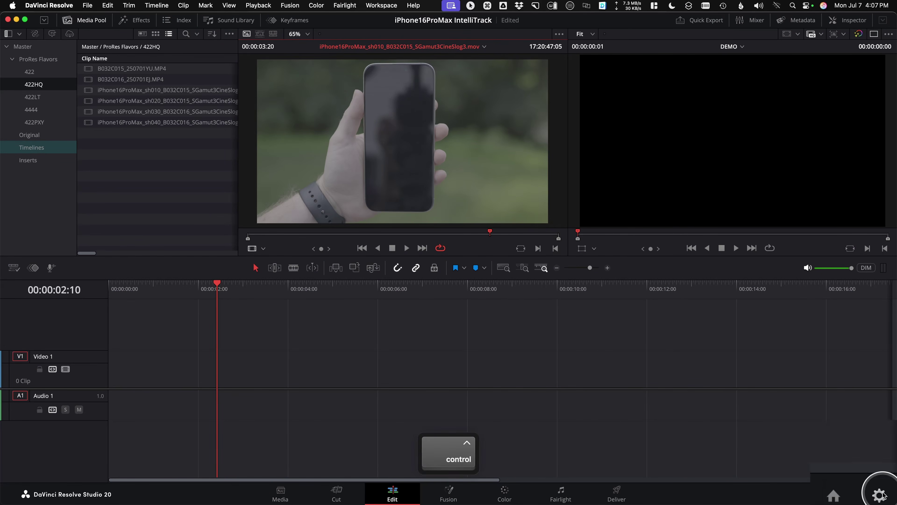
click(880, 495)
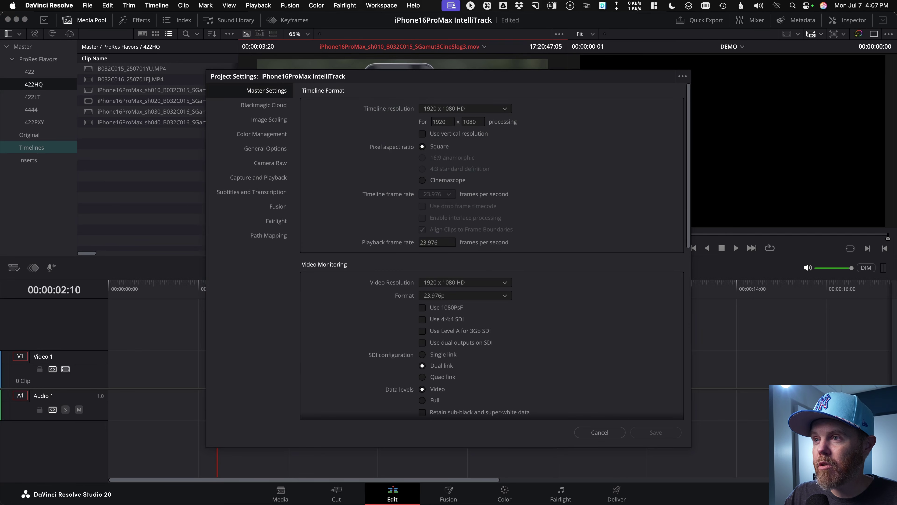
click(252, 136)
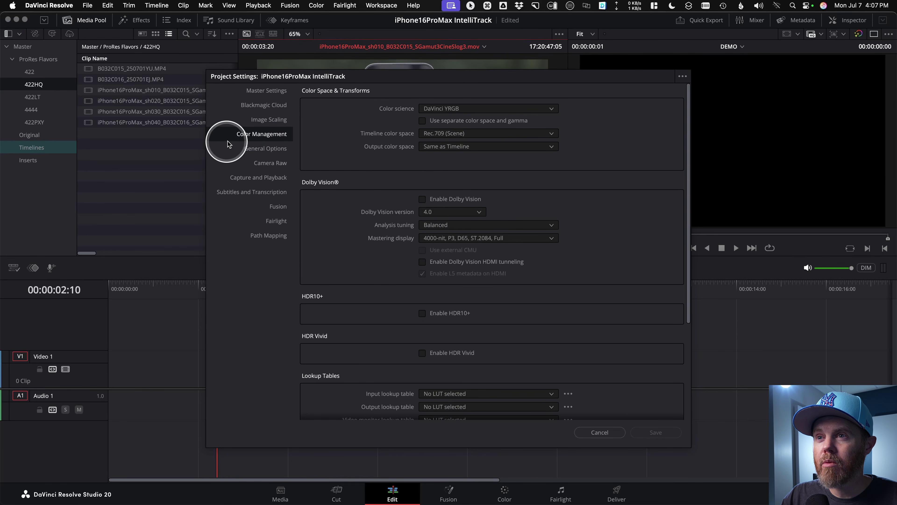
click(468, 108)
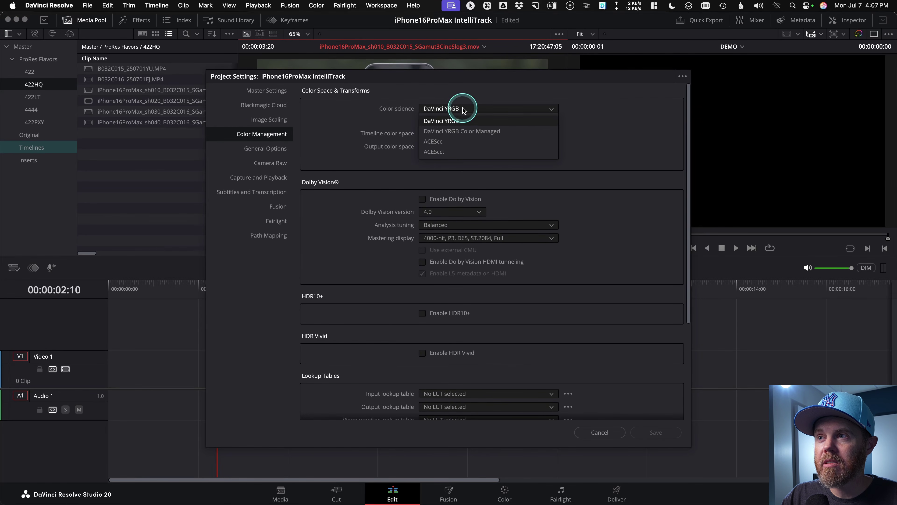
click(473, 131)
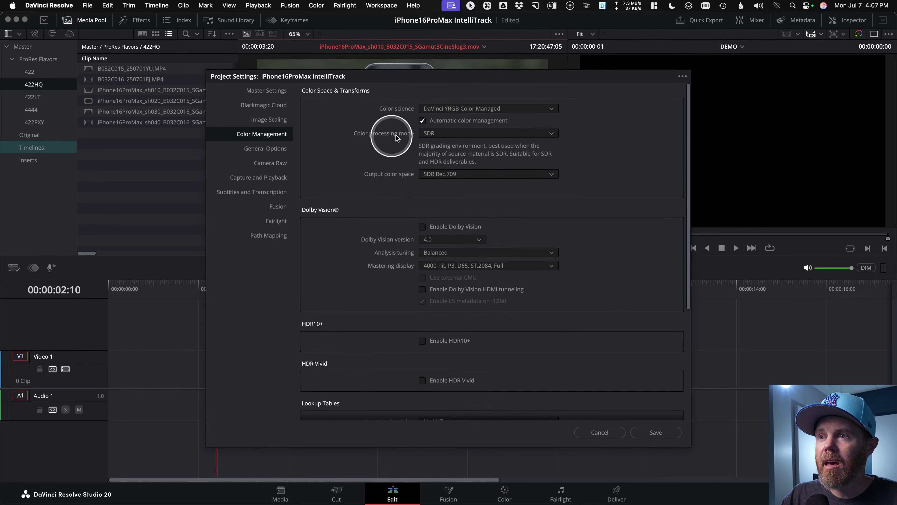
click(455, 138)
click(416, 160)
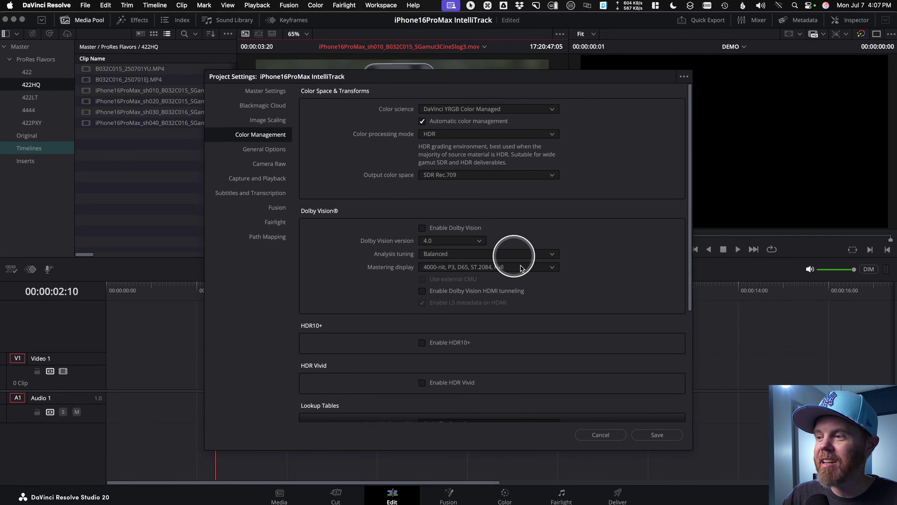
click(650, 432)
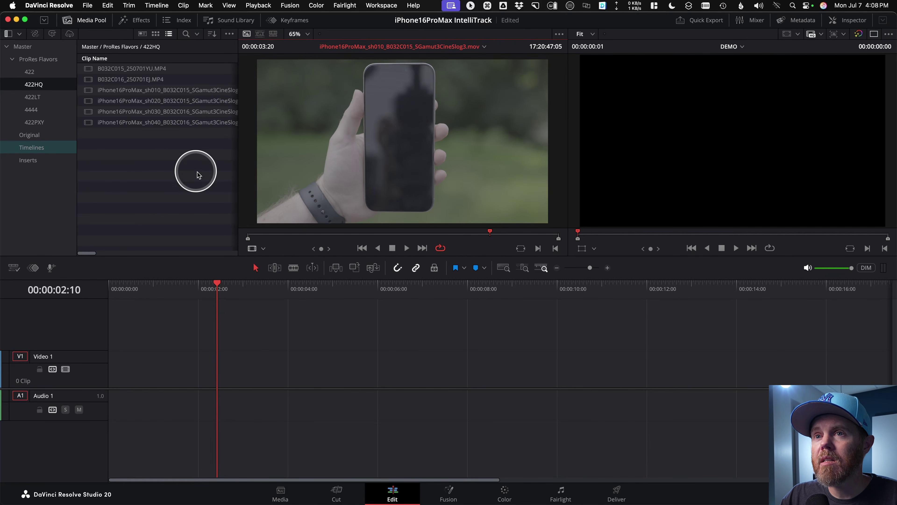
Step: Assign the Sony S-Gamut3.Cine/S-Log3 input color space to all clips in the 422HQ bin
drag(194, 170, 118, 66)
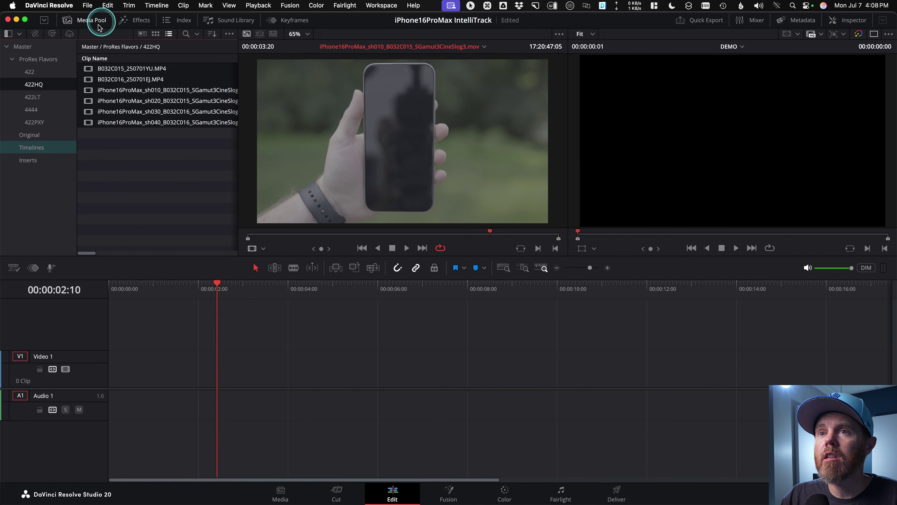
right_click(141, 115)
mouse_move(169, 301)
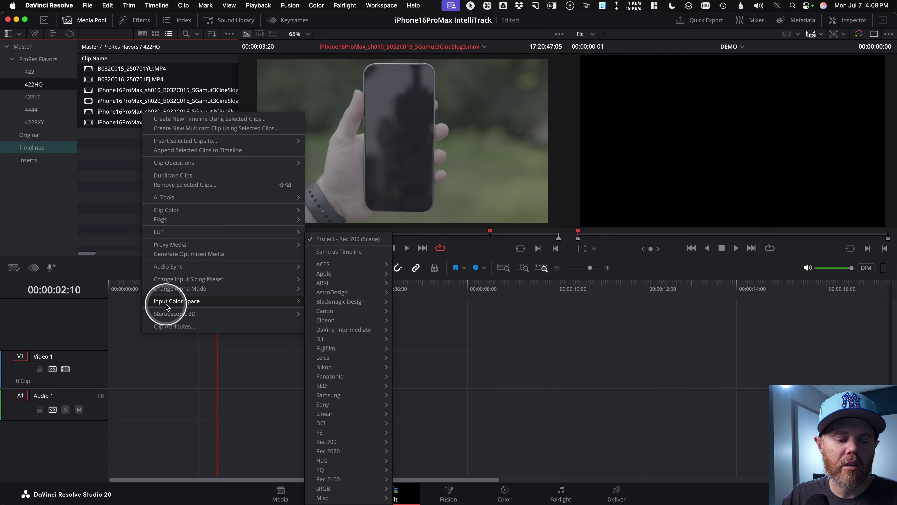
key(Escape)
click(179, 303)
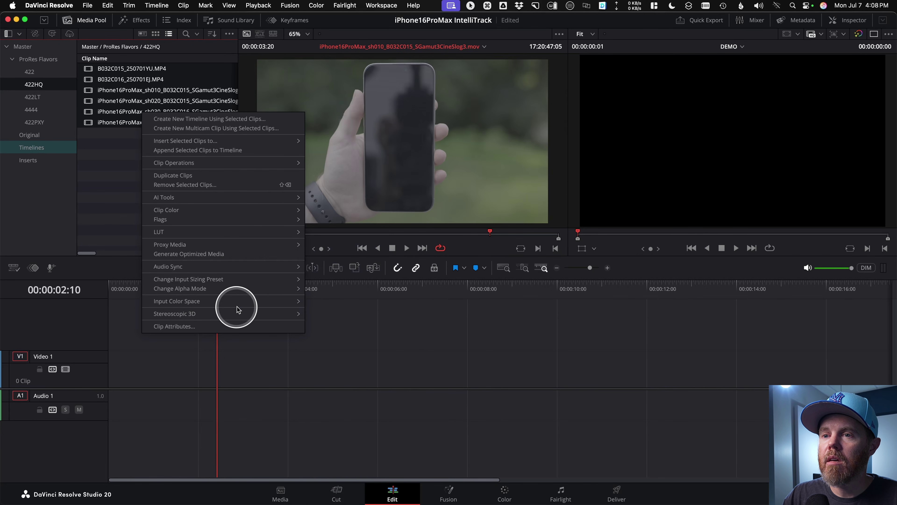
mouse_move(247, 301)
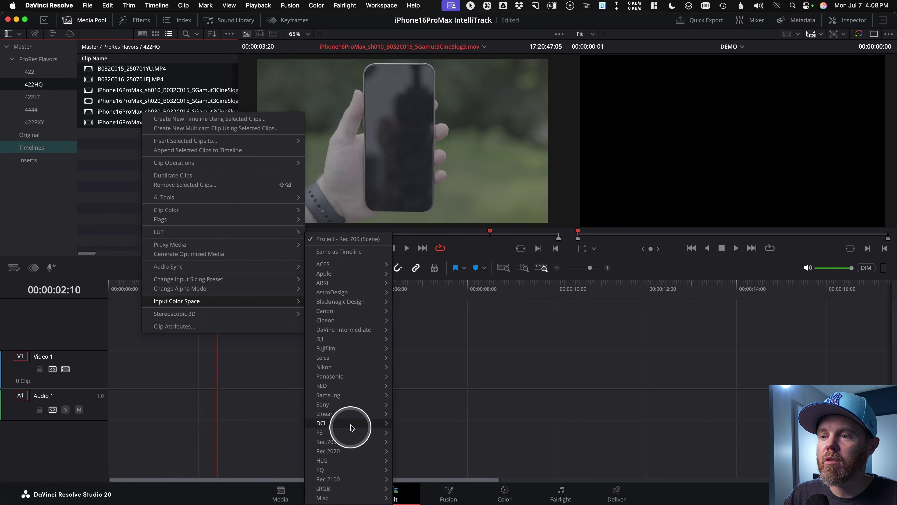
key(ctrl)
mouse_move(332, 405)
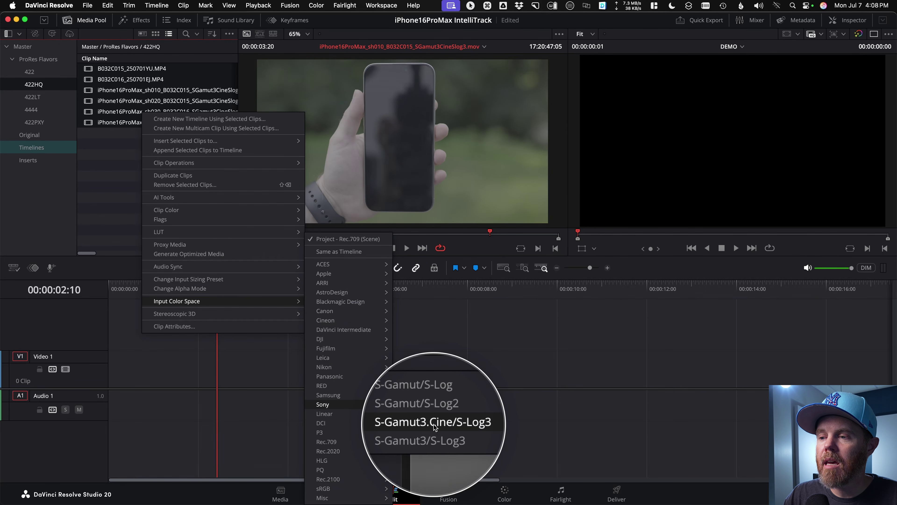
click(442, 423)
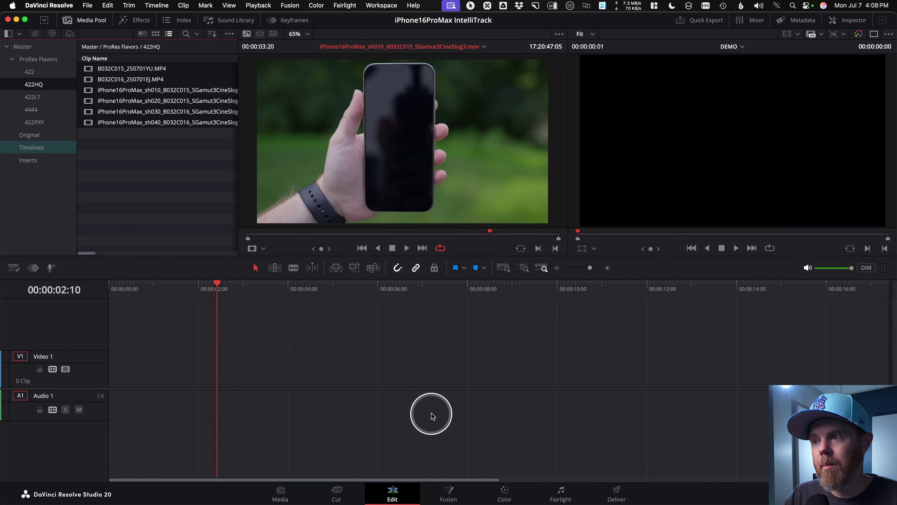
Step: Return the source clip to its first frame and set the source viewer's counter to Source Frame
drag(303, 232, 265, 226)
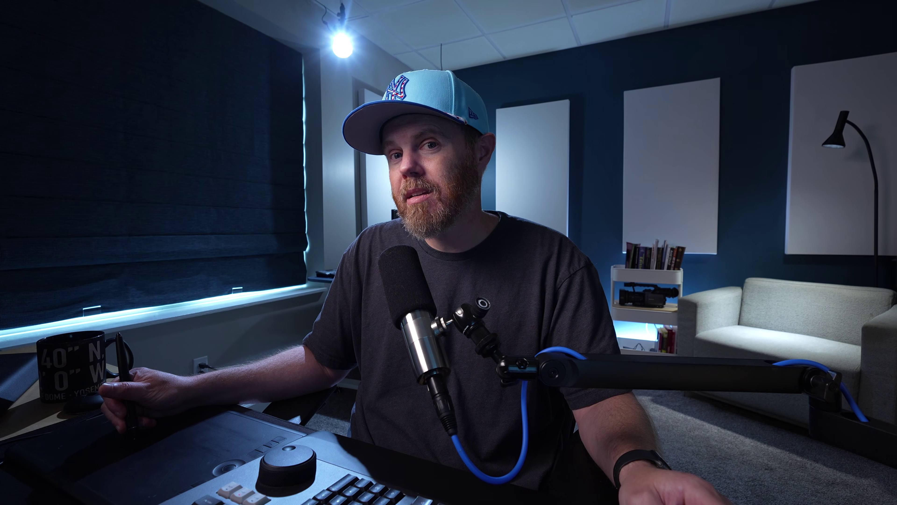
click(315, 219)
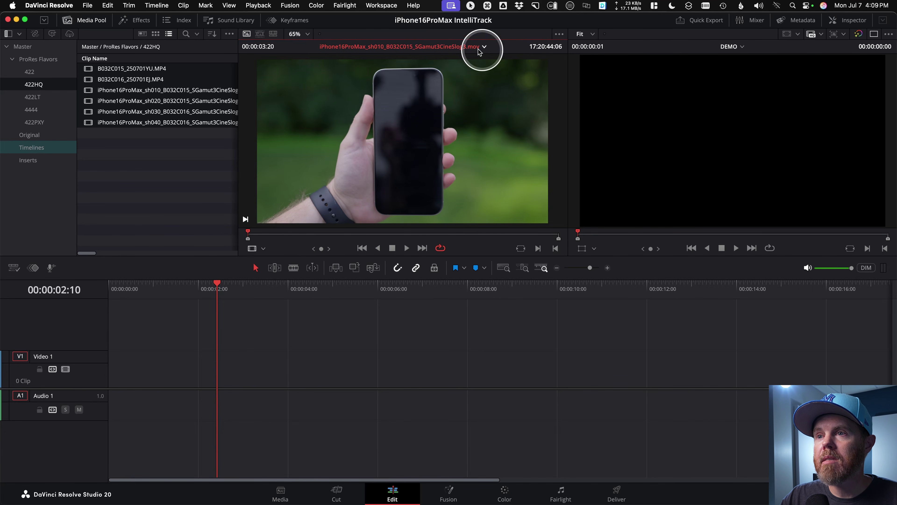
right_click(546, 49)
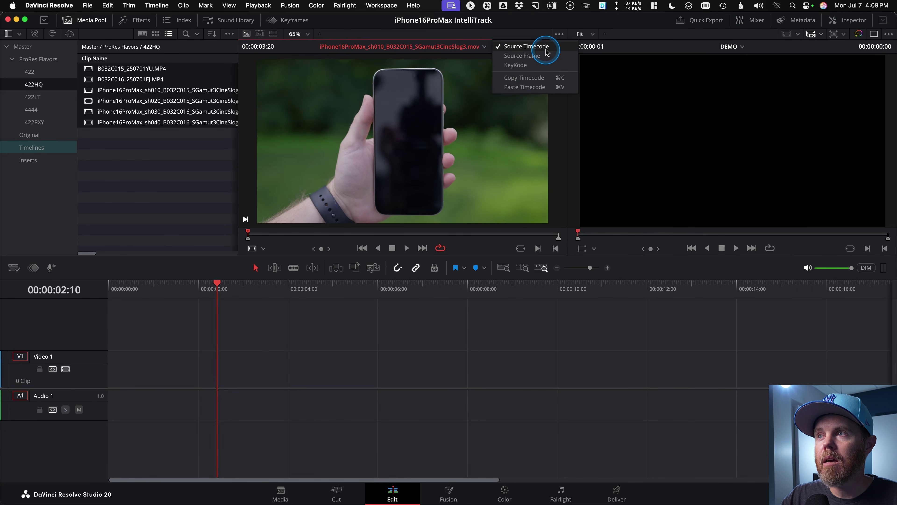
click(522, 56)
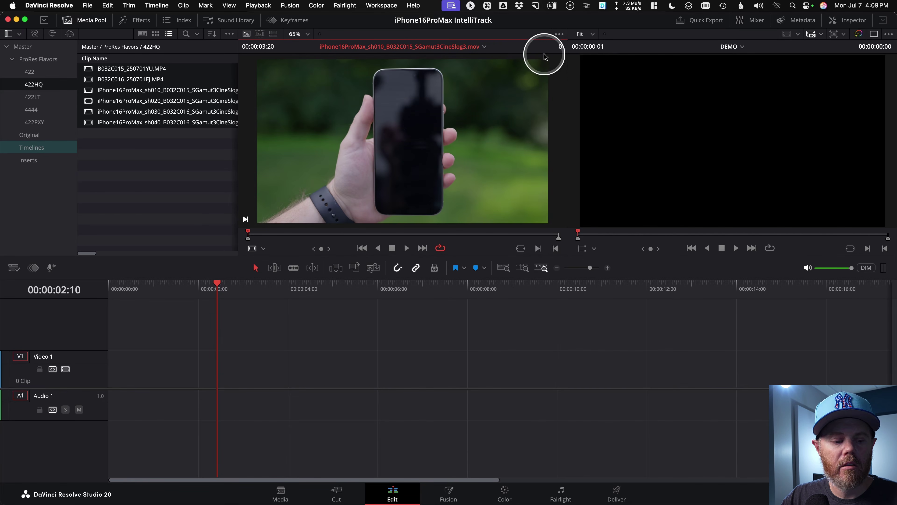
key(ctrl)
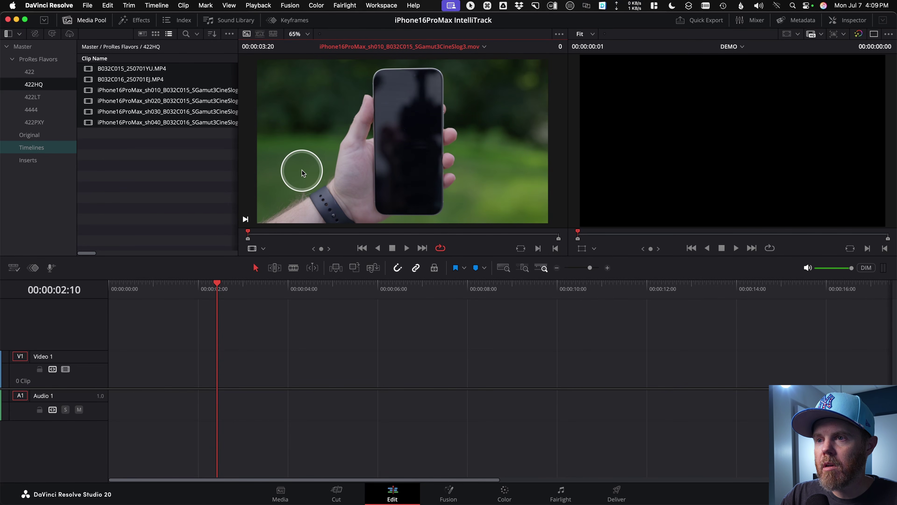
Step: Mark the source clip from frame 10 to frame 81 and overwrite it onto Video 1 at the playhead
key(space)
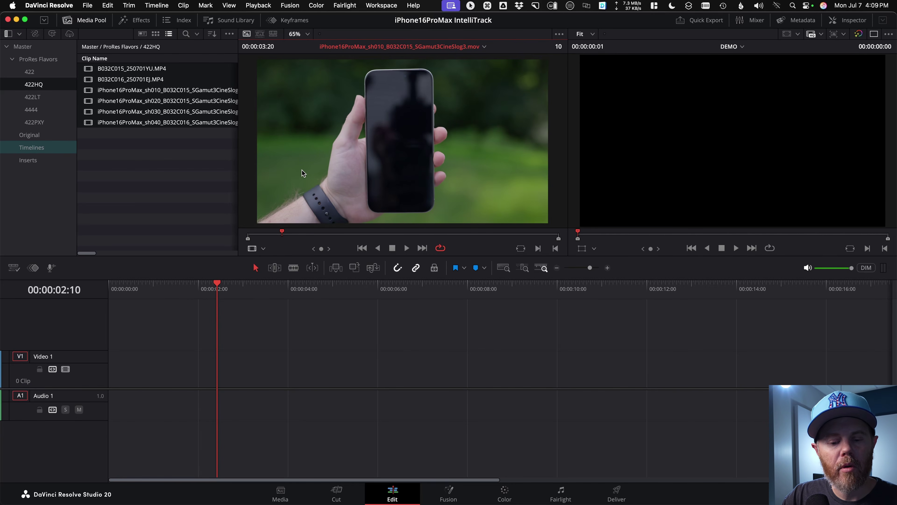
key(i)
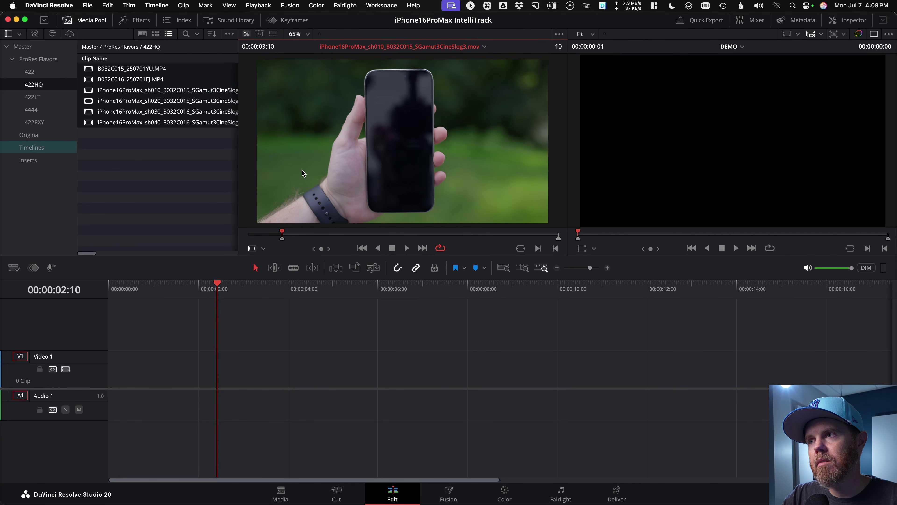
key(space)
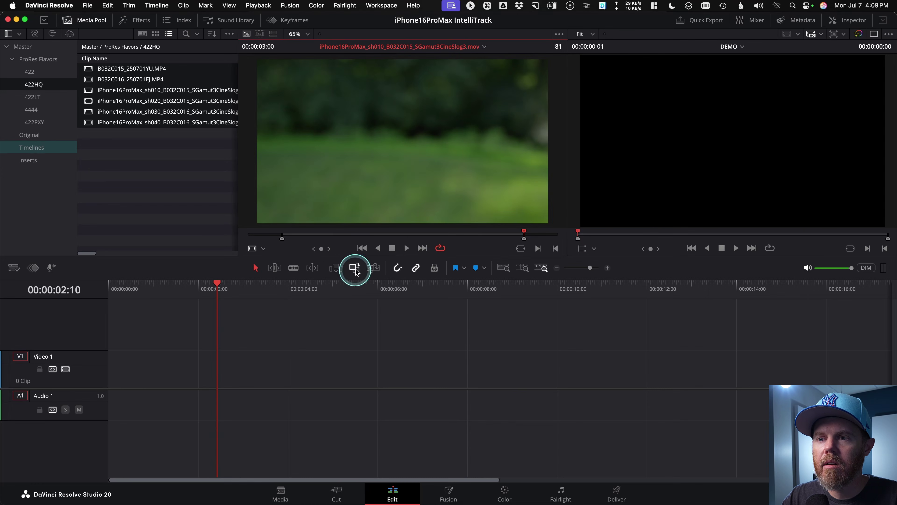
click(356, 269)
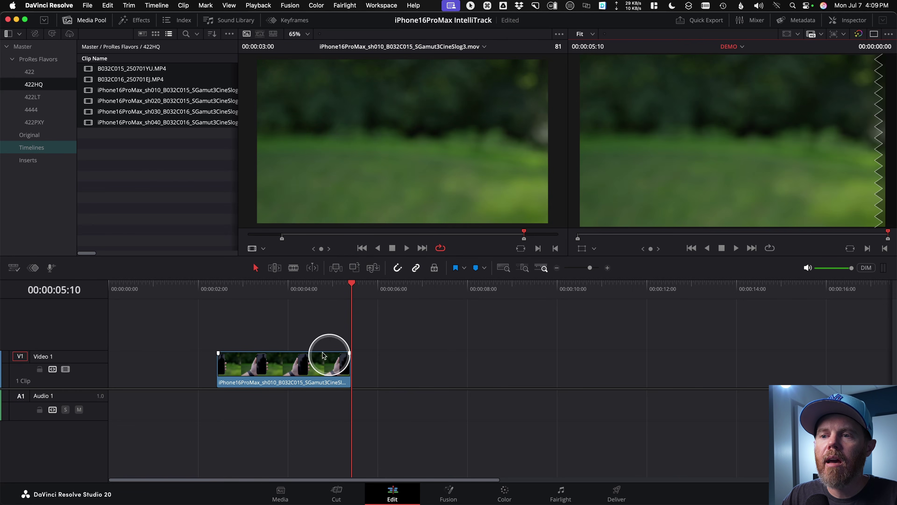
Step: Move the phone clip to the very start of the timeline and park the playhead on its first frame
drag(277, 301, 249, 301)
drag(306, 367, 148, 369)
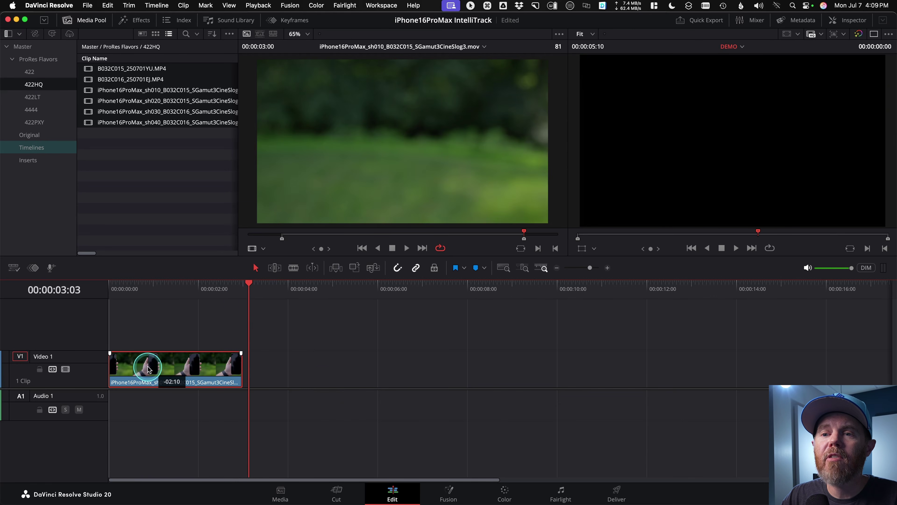
drag(161, 300, 77, 289)
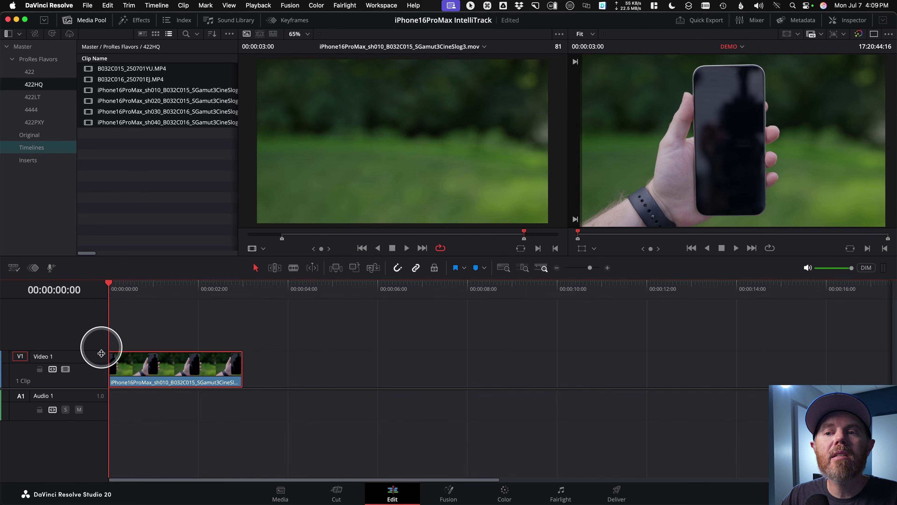
key(ctrl)
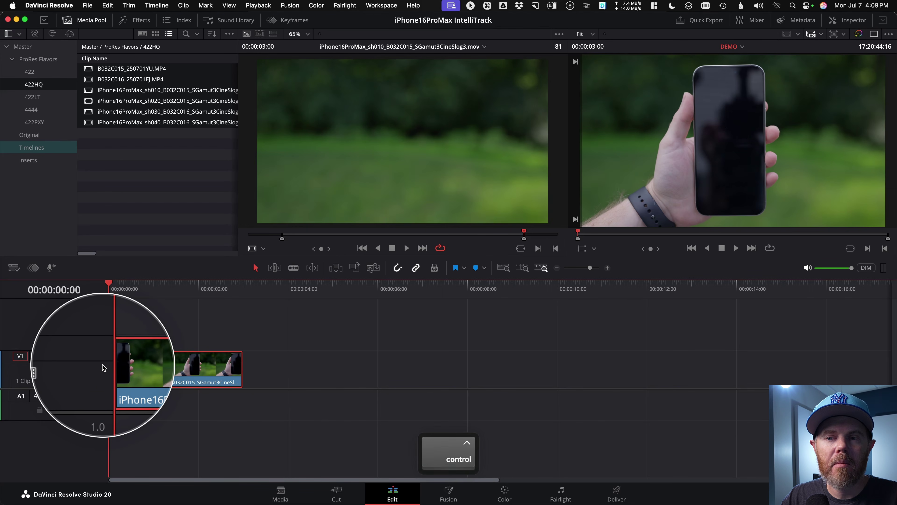
Step: Move the phone clip so it starts at 00:00:03:22 and place the playhead on its first frame
drag(190, 373, 364, 349)
drag(324, 297, 283, 304)
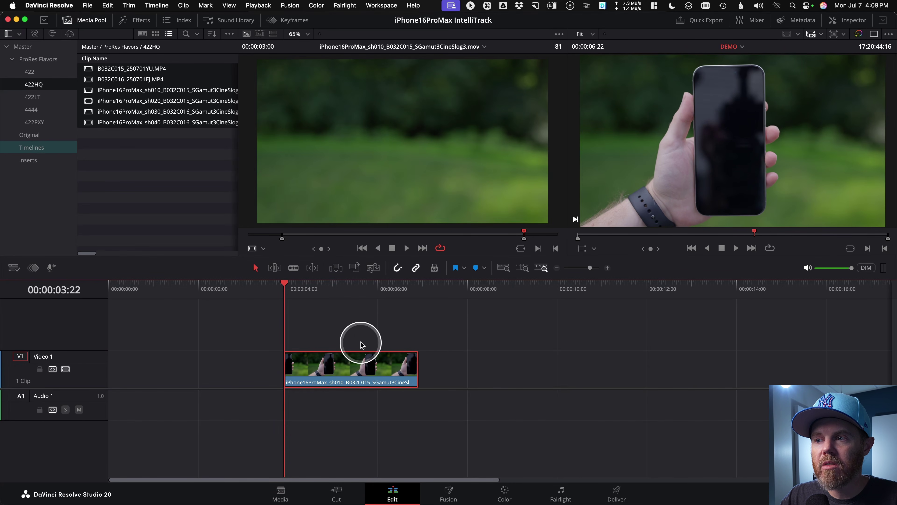
drag(399, 311, 280, 304)
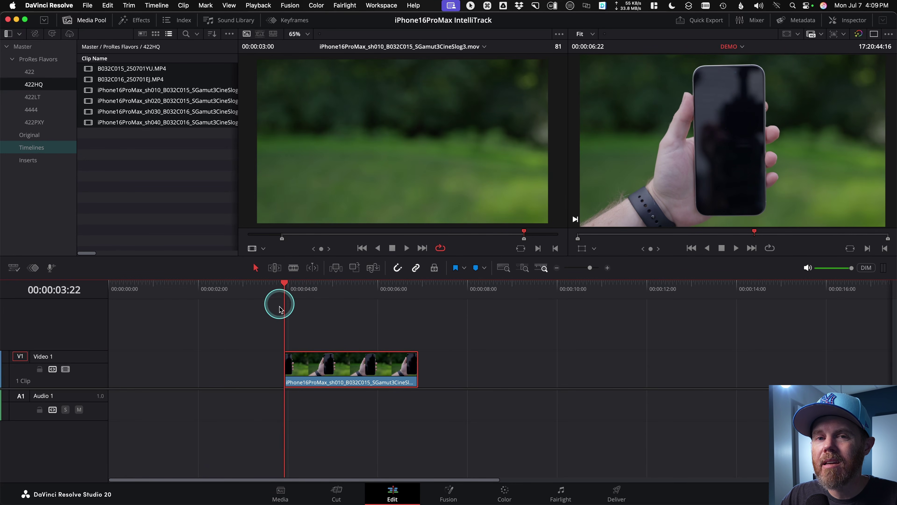
Step: Set the timeline viewer's counter to Source Frame and scrub back to the clip's first frame
key(ctrl)
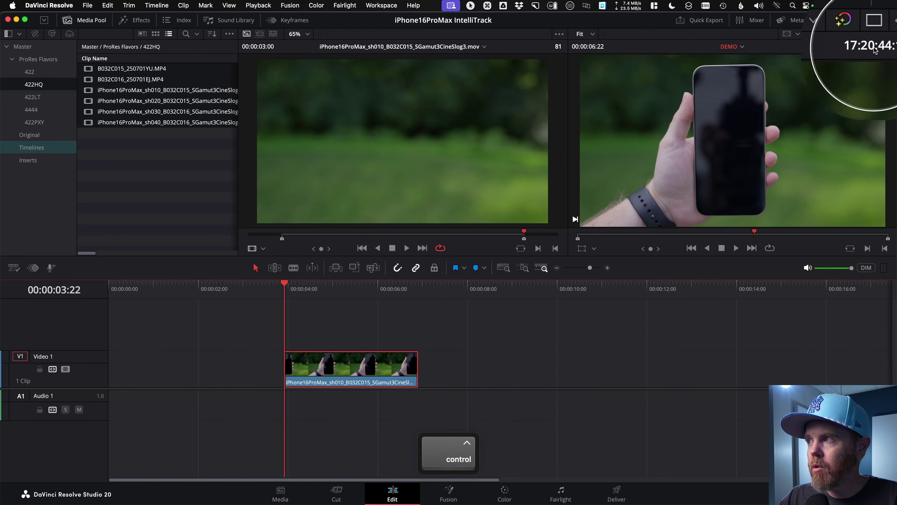
right_click(872, 49)
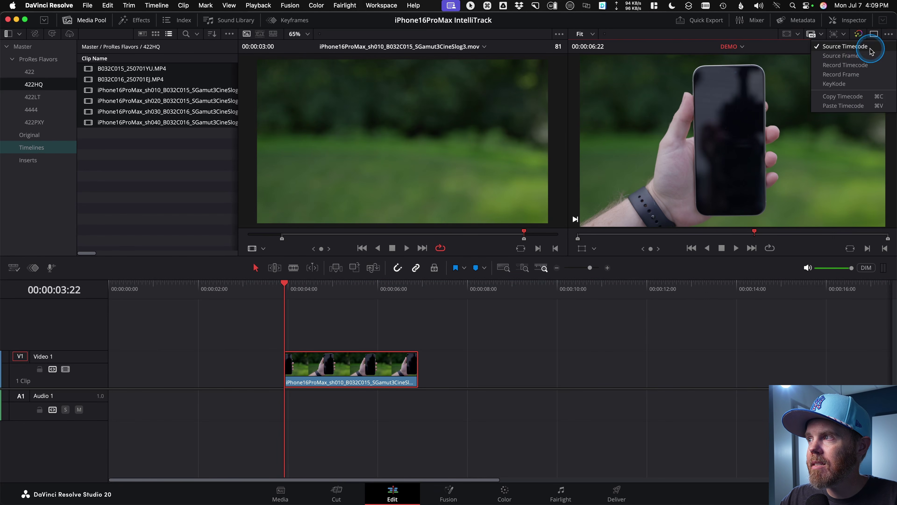
click(857, 56)
key(ctrl)
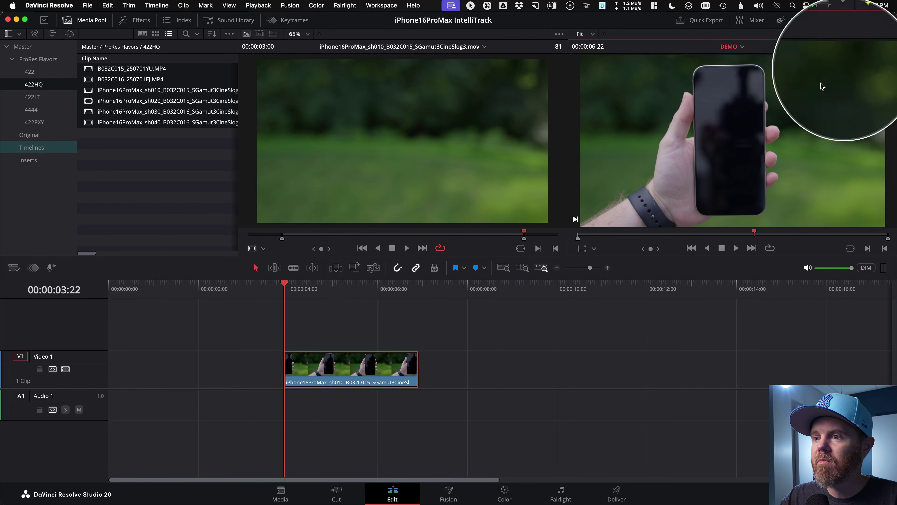
drag(347, 296, 288, 296)
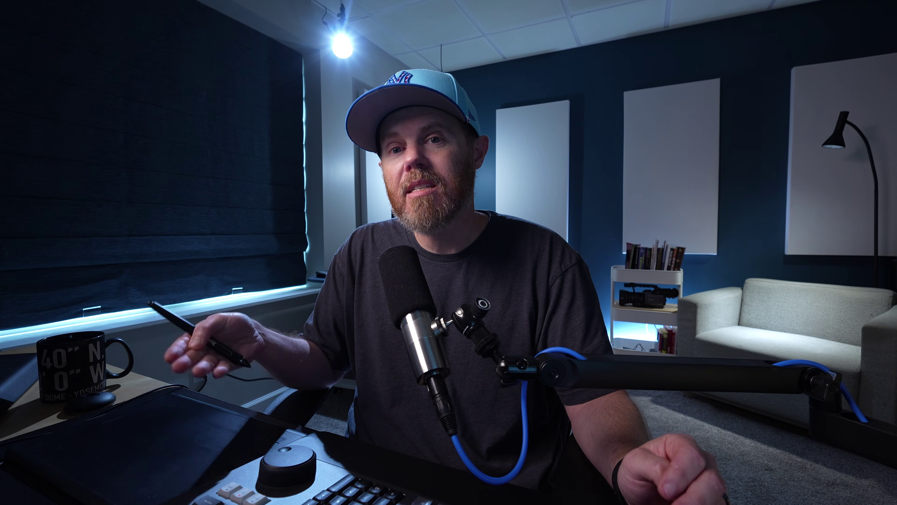
click(300, 304)
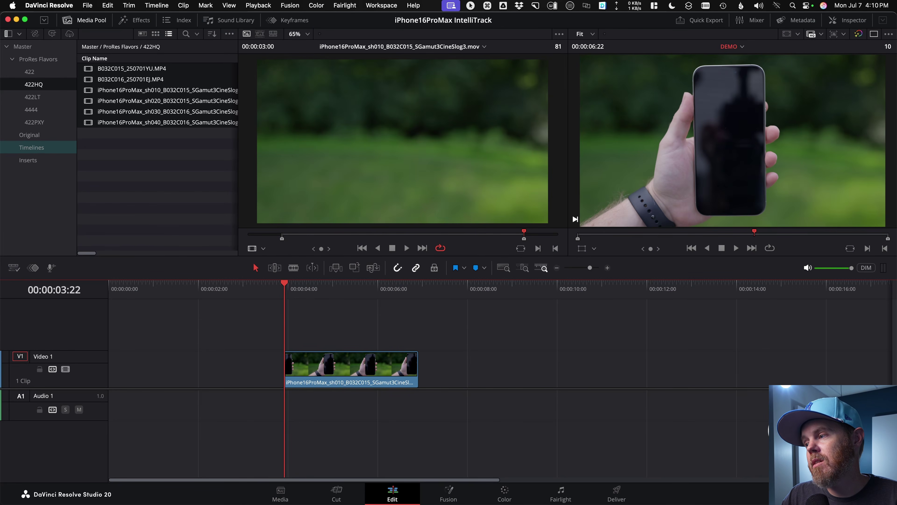
Step: Examine the Legacy Fusion Composition Frame Count and Default Start Frame options in the project's Fusion settings, leaving them unchanged
key(shift+9)
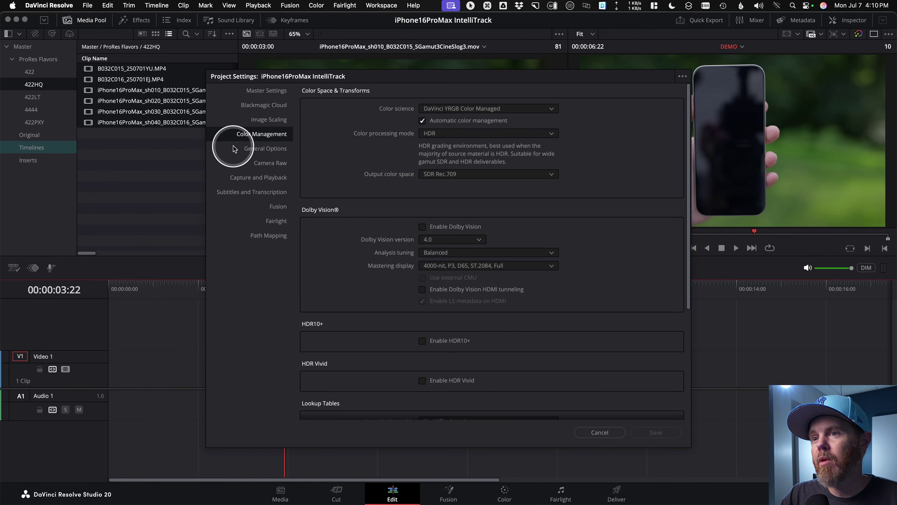
click(274, 207)
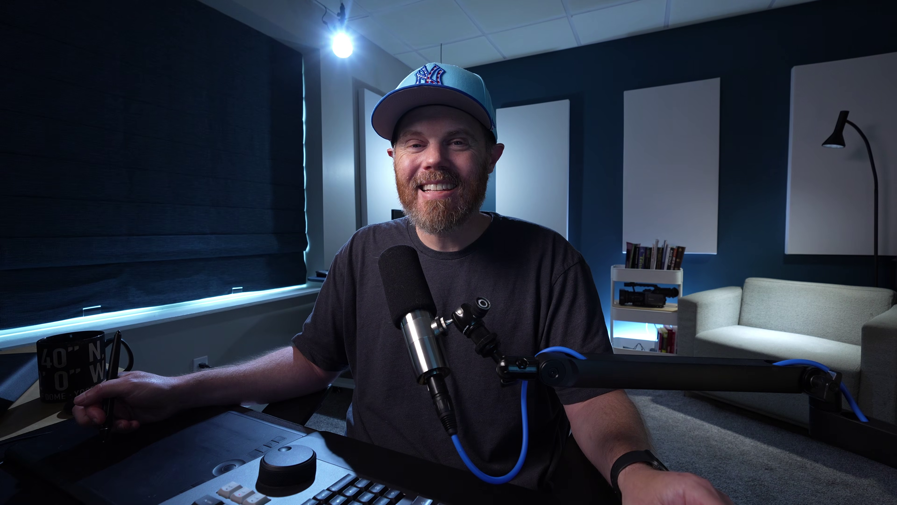
key(ctrl)
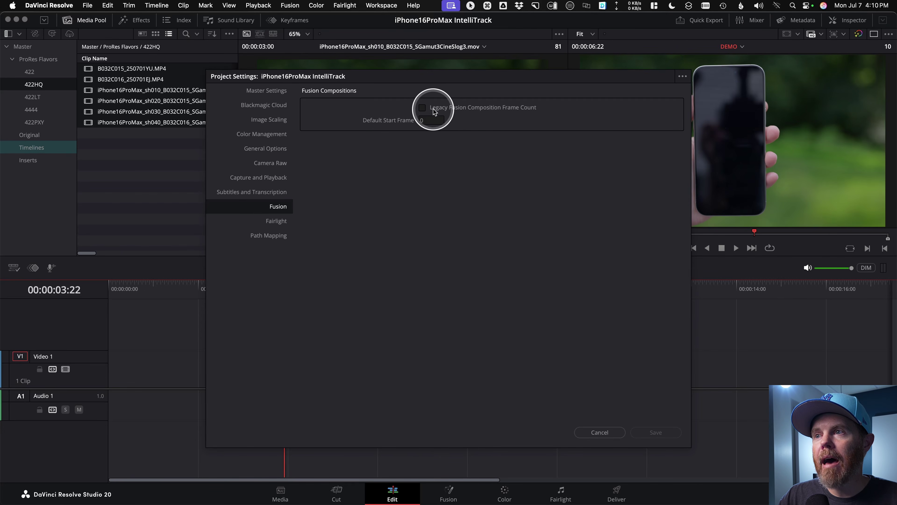
key(ctrl)
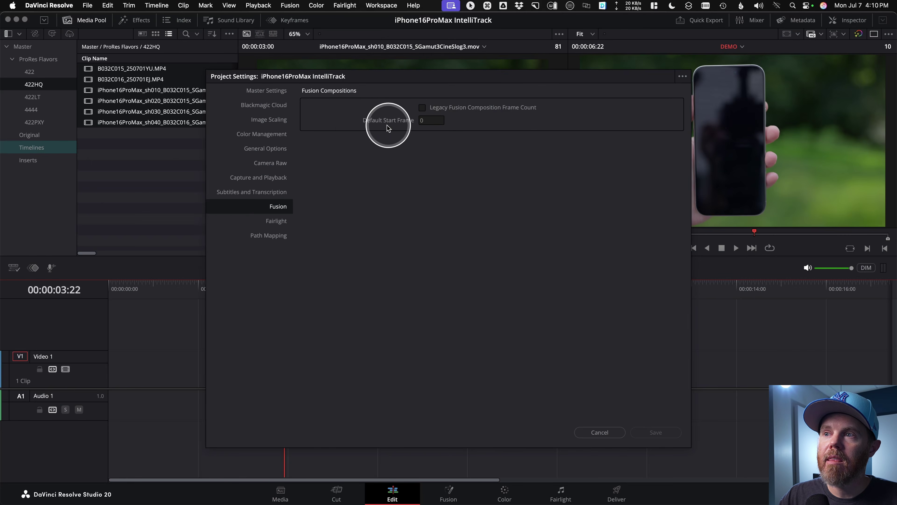
key(ctrl)
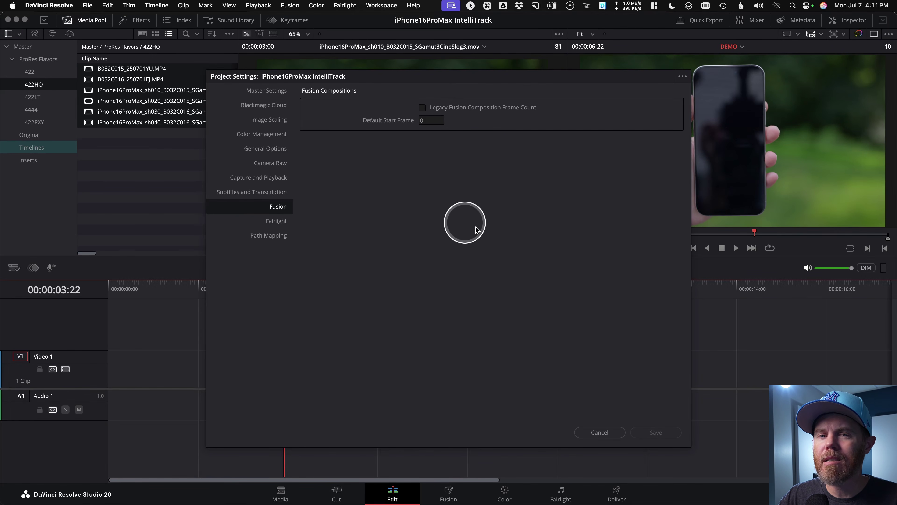
click(595, 432)
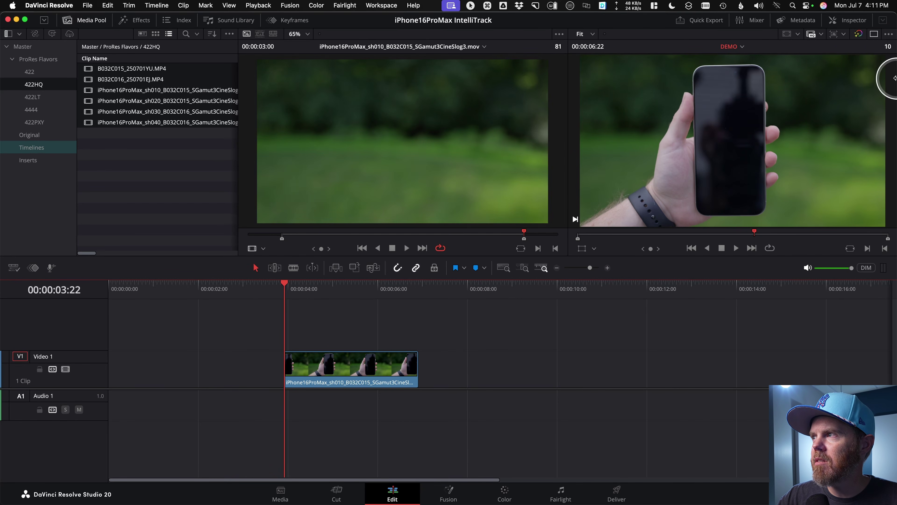
Step: Open the phone clip on the Fusion page and examine the handle frames before frame 0 on the time ruler
key(ctrl)
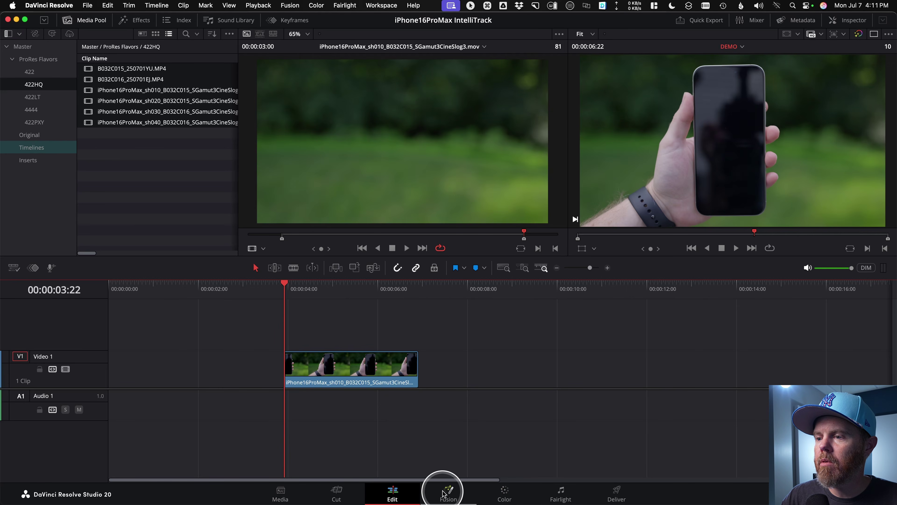
key(shift+5)
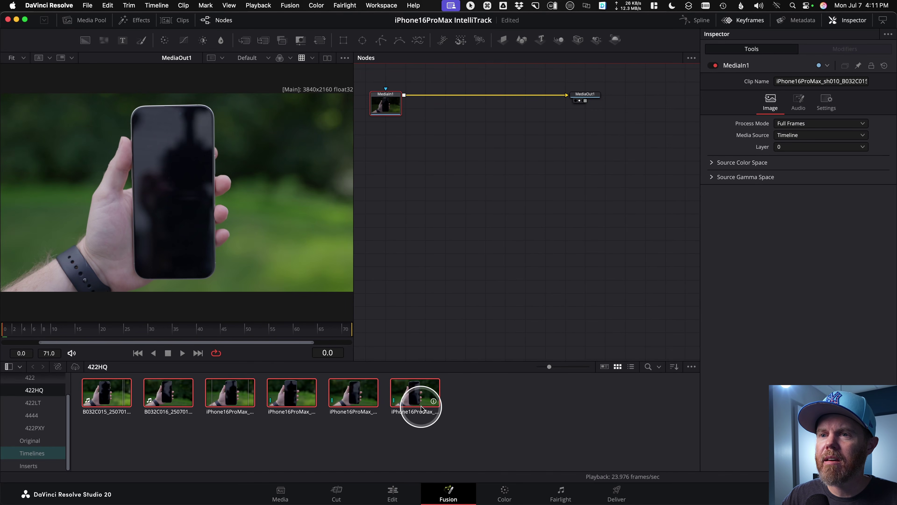
drag(132, 341, 63, 349)
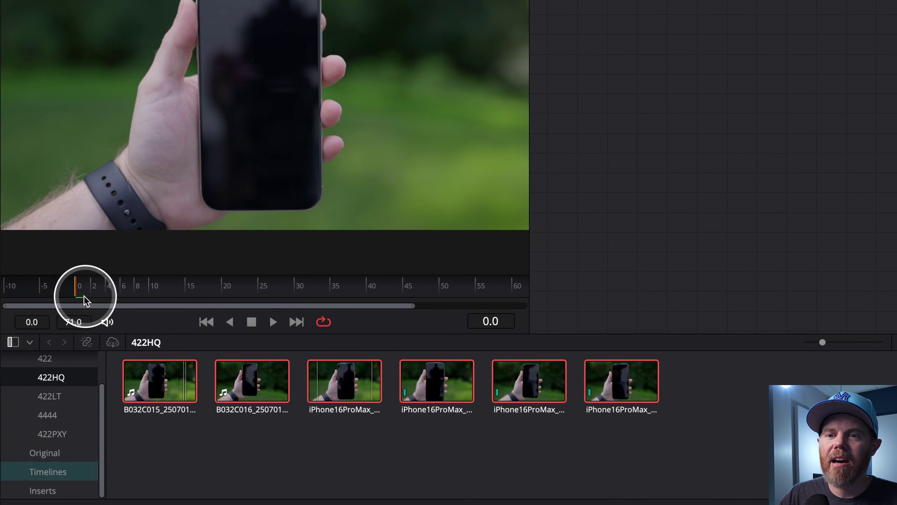
key(ctrl)
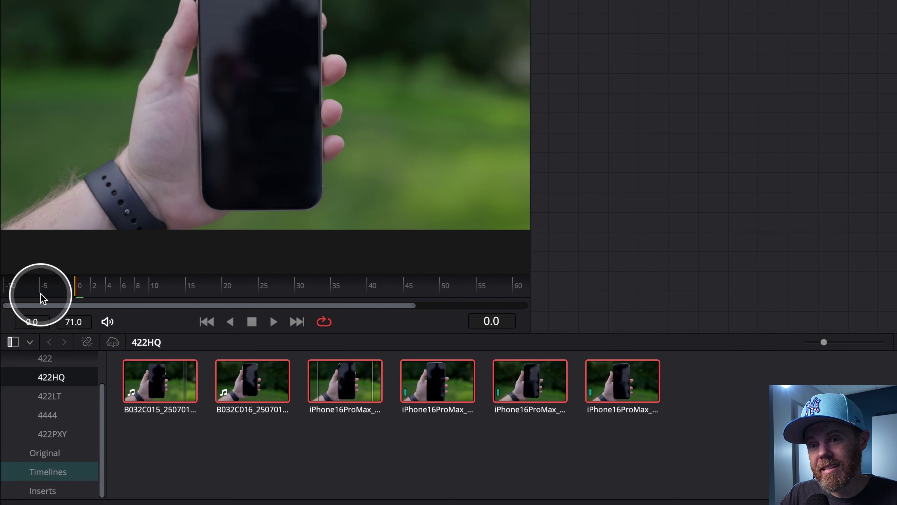
key(ctrl)
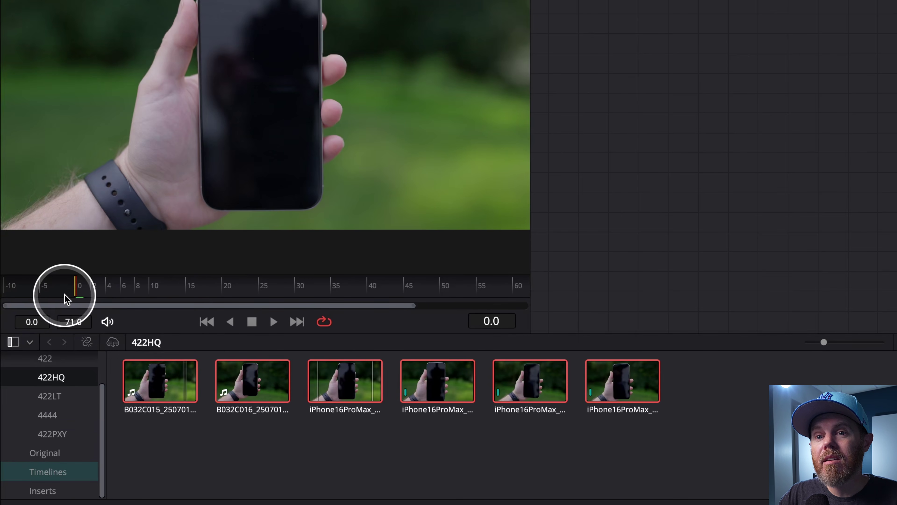
key(ctrl)
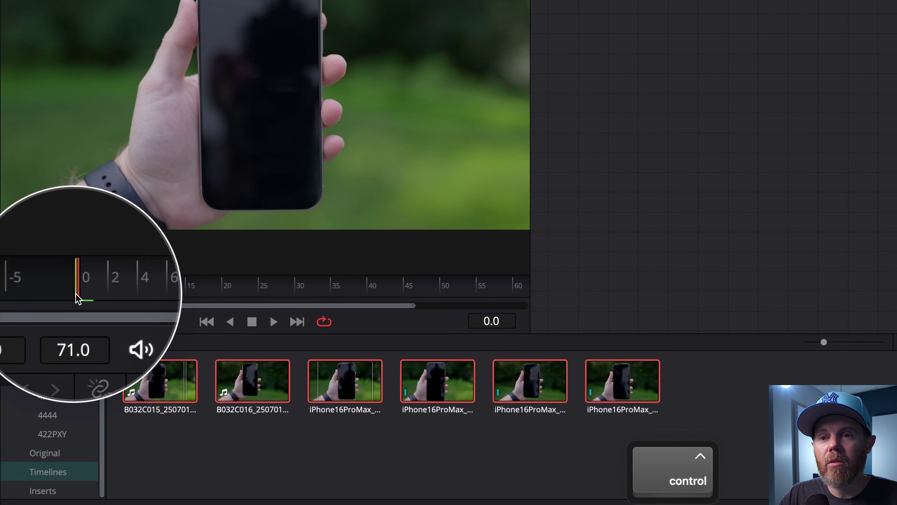
Step: Set the composition's render start to frame -5 and move the playhead to frame -2
drag(34, 320, 32, 321)
key(ctrl)
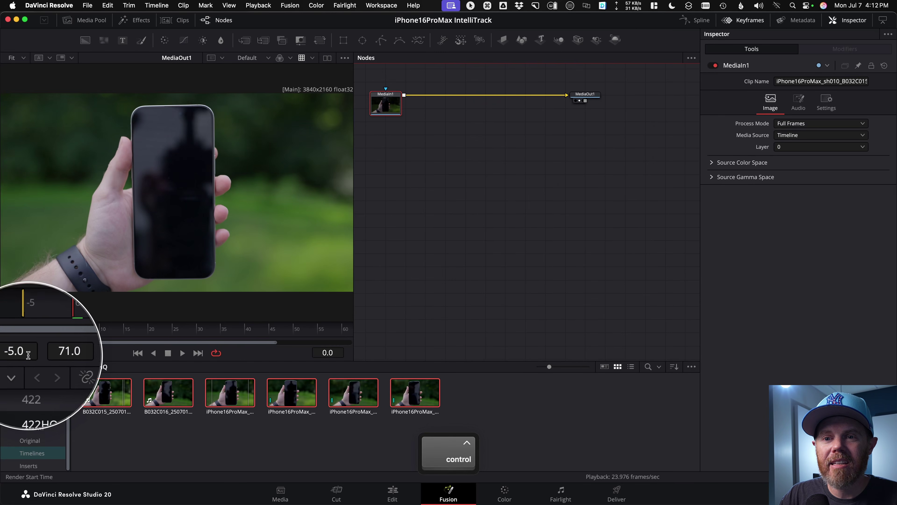
drag(44, 332, 32, 340)
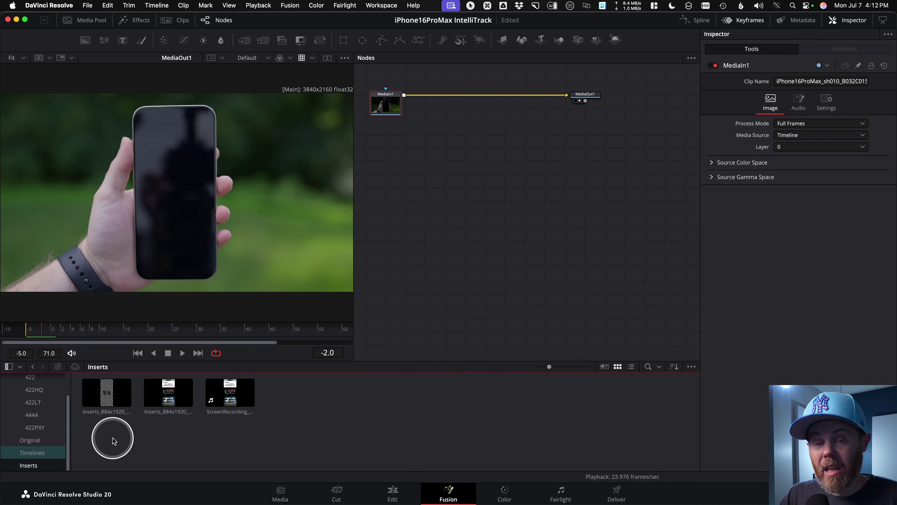
Step: Add the Inserts_884x1920_checkerboard_01 clip from the Inserts bin to the viewer and scrub the frames before 0
drag(117, 419, 103, 249)
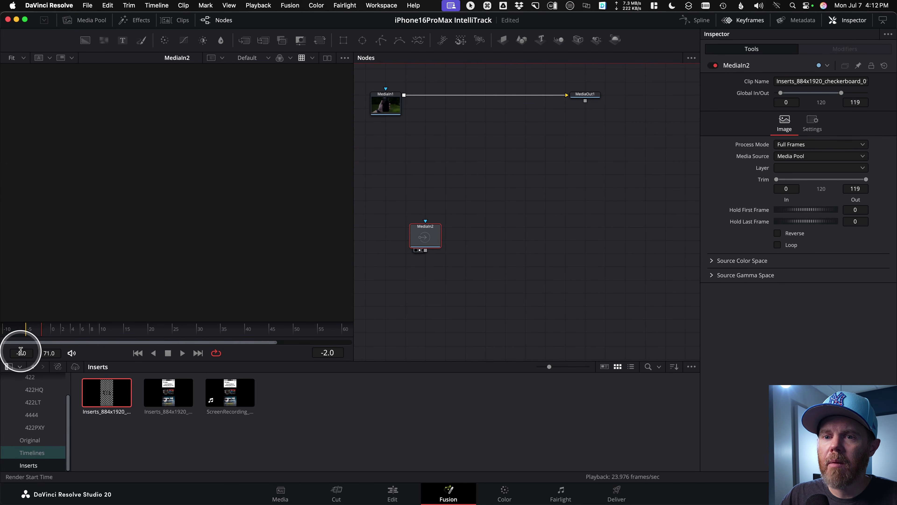
key(ctrl)
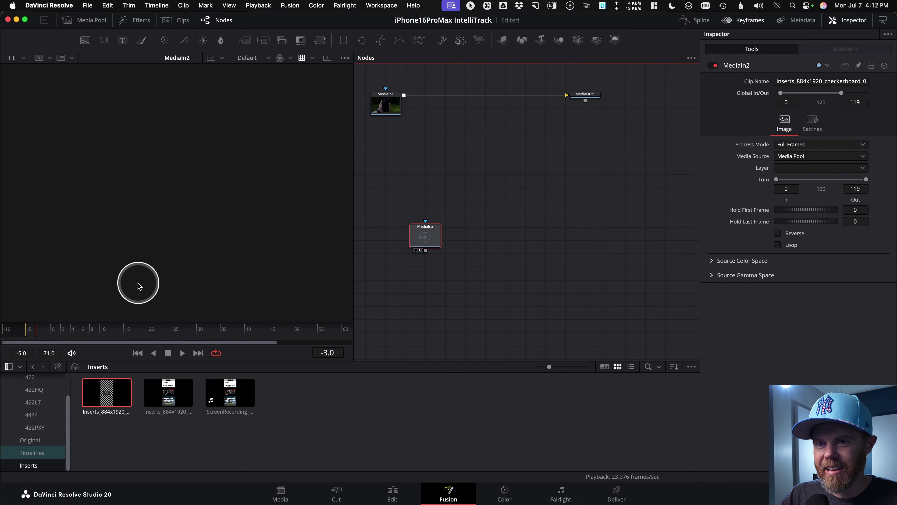
mouse_move(49, 330)
mouse_down()
mouse_move(60, 327)
mouse_move(39, 336)
mouse_up()
key(ctrl)
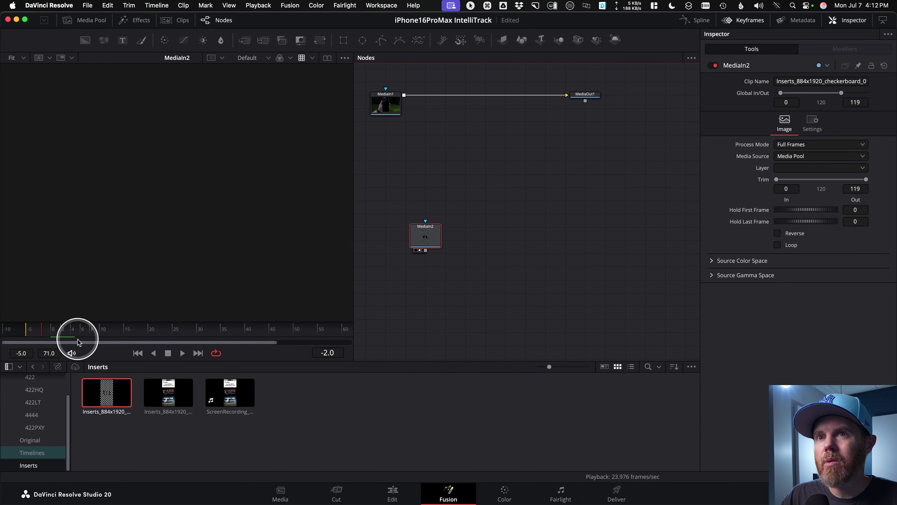
Step: Replace the Media Pool with the Keyframes editor, fit all clips in it, and return the playhead to frame -5
click(76, 23)
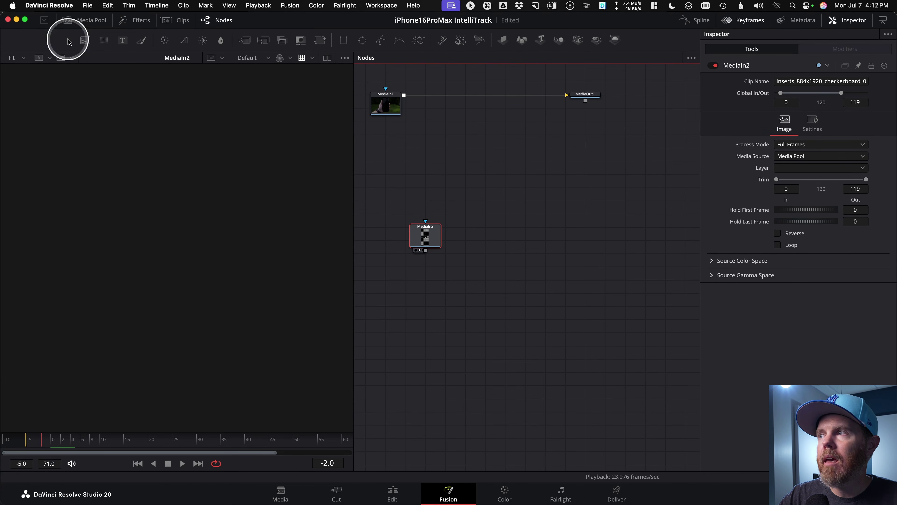
click(749, 20)
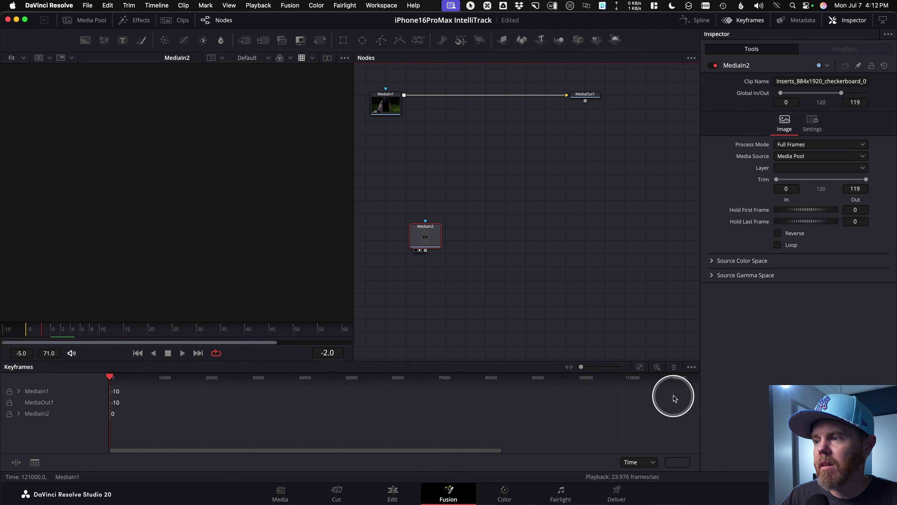
click(640, 368)
drag(200, 377, 227, 386)
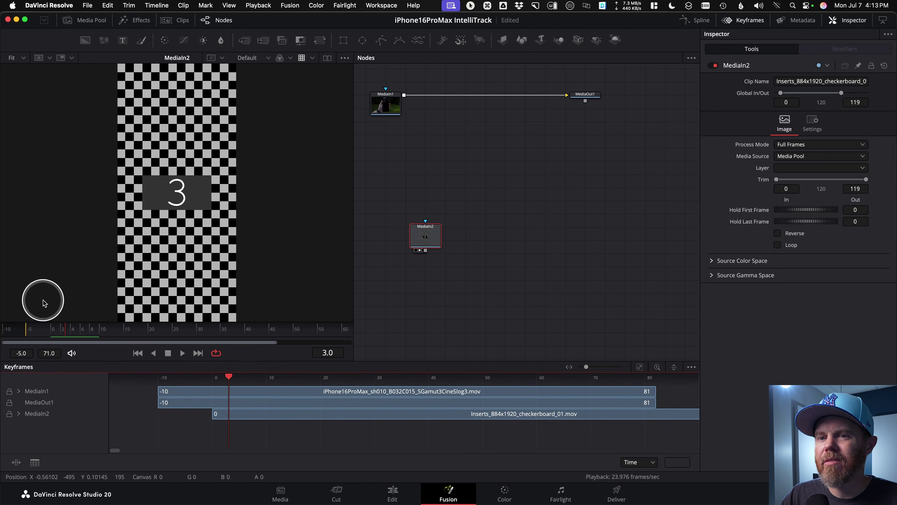
click(138, 353)
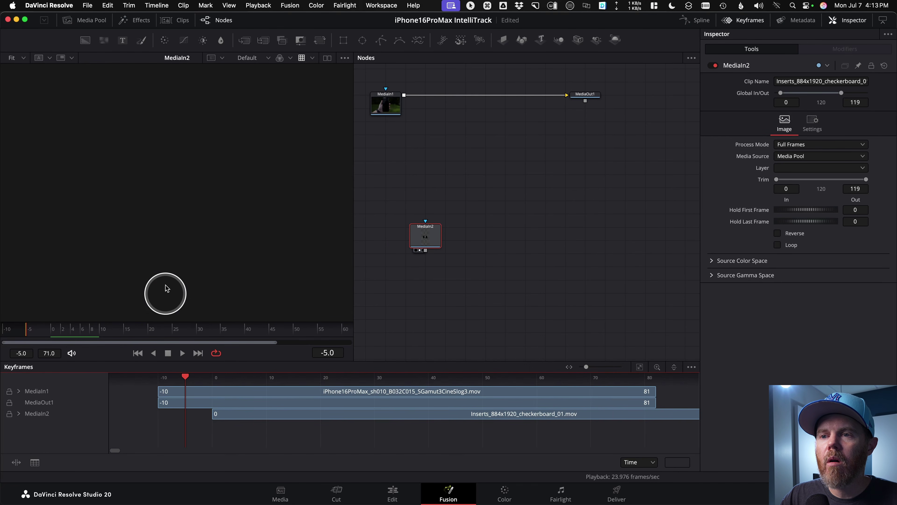
Step: Shift MediaIn2's Global In/Out range to -5 and 114 without trimming the checkerboard clip, then scrub through it
key(ctrl)
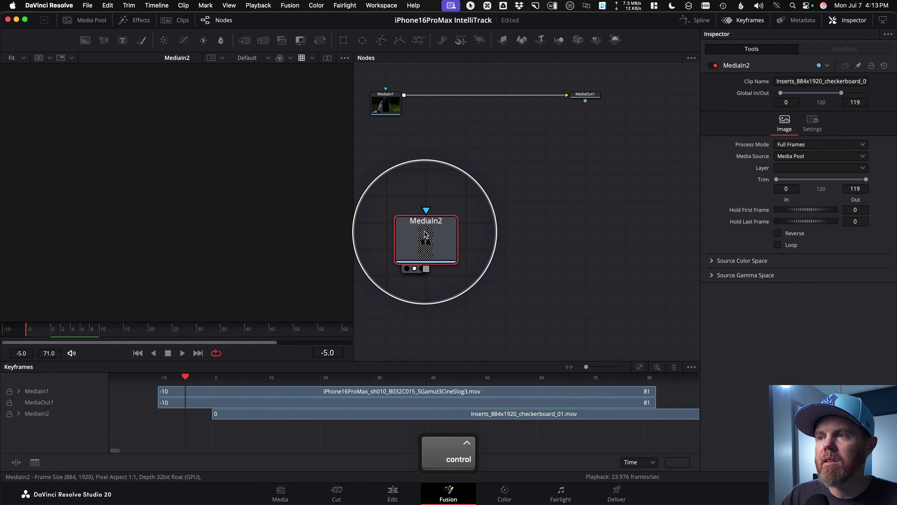
key(ctrl)
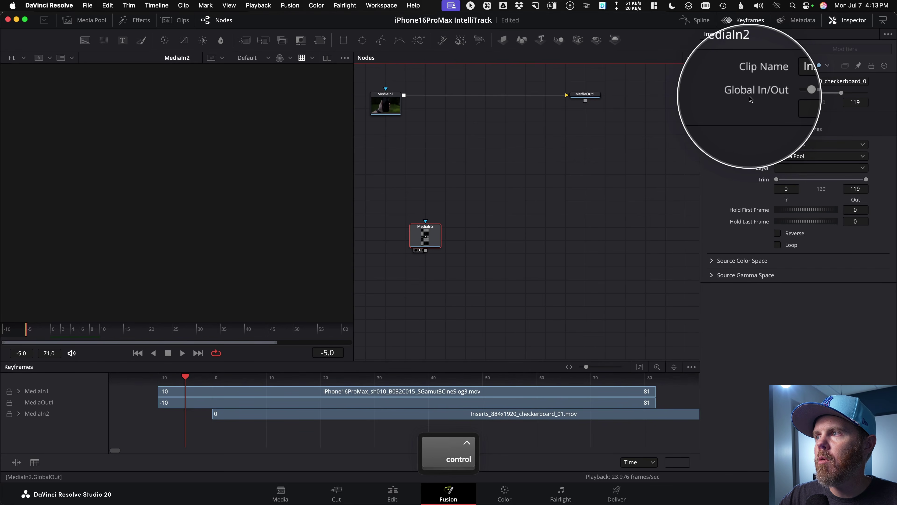
key(ctrl)
click(810, 94)
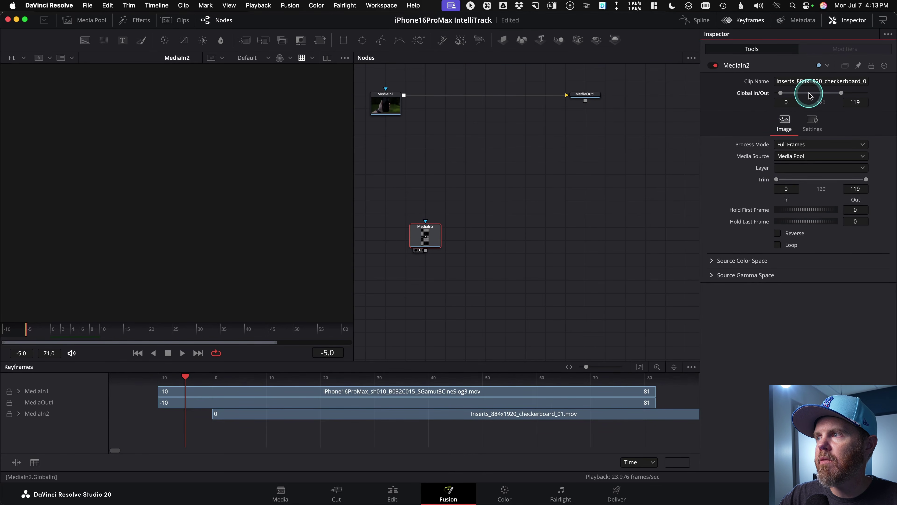
drag(808, 96, 808, 95)
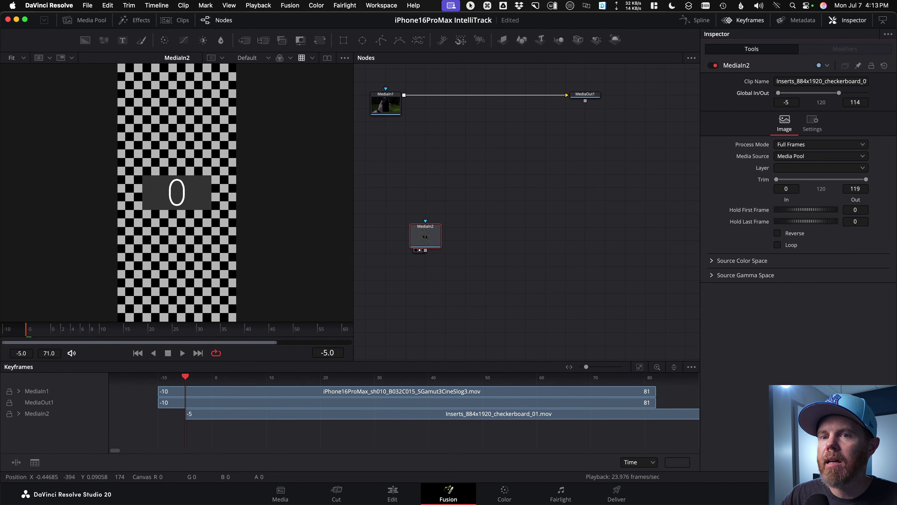
mouse_move(52, 339)
mouse_down()
mouse_move(30, 339)
mouse_move(127, 344)
mouse_move(51, 346)
mouse_up()
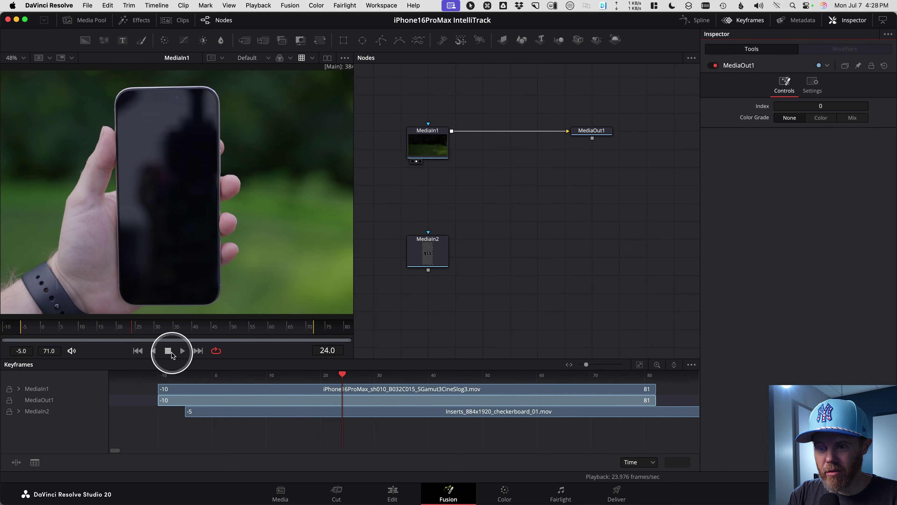
Step: Show MediaIn2 in the viewer and scrub the composition back to frame -2 to check the checkerboard's frame numbers
drag(148, 332, 63, 329)
drag(421, 252, 249, 249)
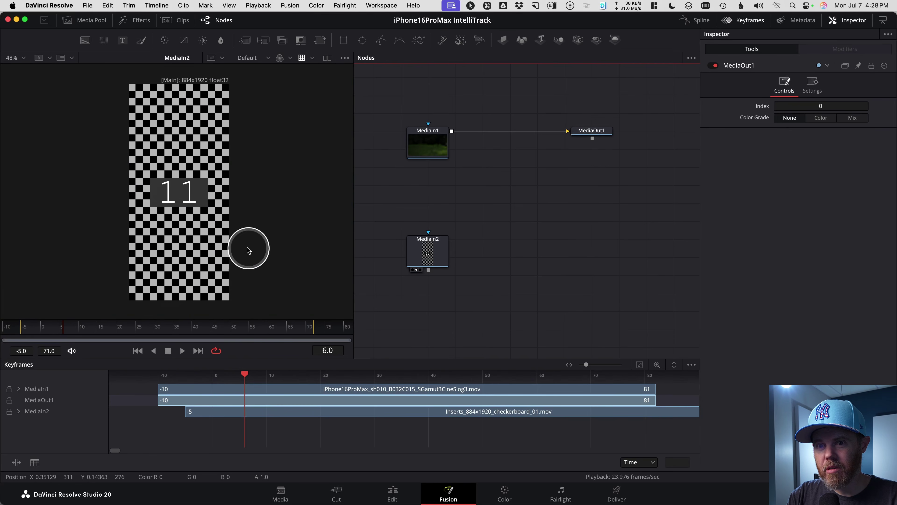
drag(51, 326, 30, 332)
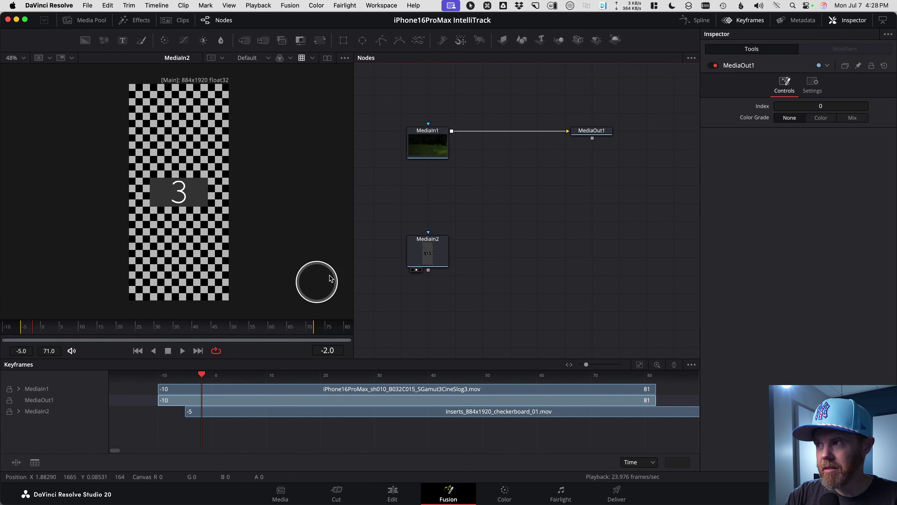
Step: Hide the Keyframes editor and rearrange MediaIn1 and MediaOut1 into a vertical flow with MediaIn1 above
click(742, 20)
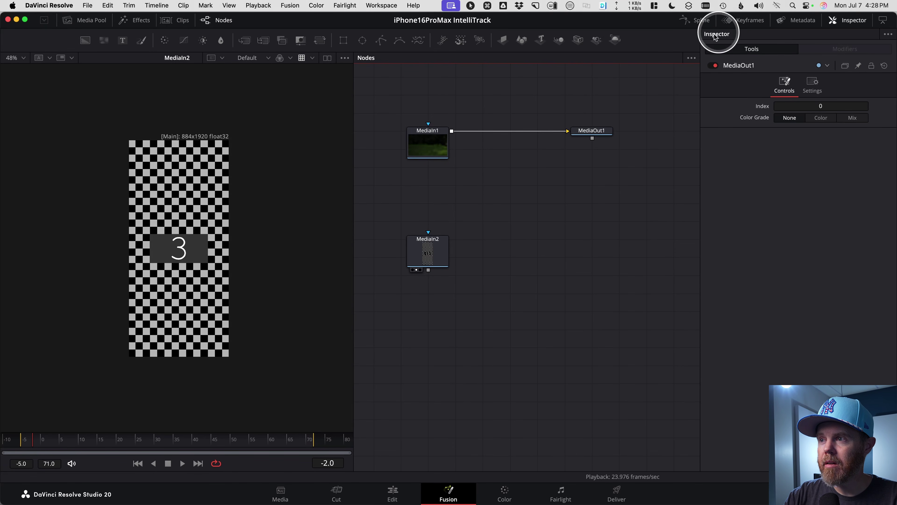
drag(584, 138, 577, 274)
drag(429, 141, 565, 141)
click(381, 6)
mouse_move(424, 157)
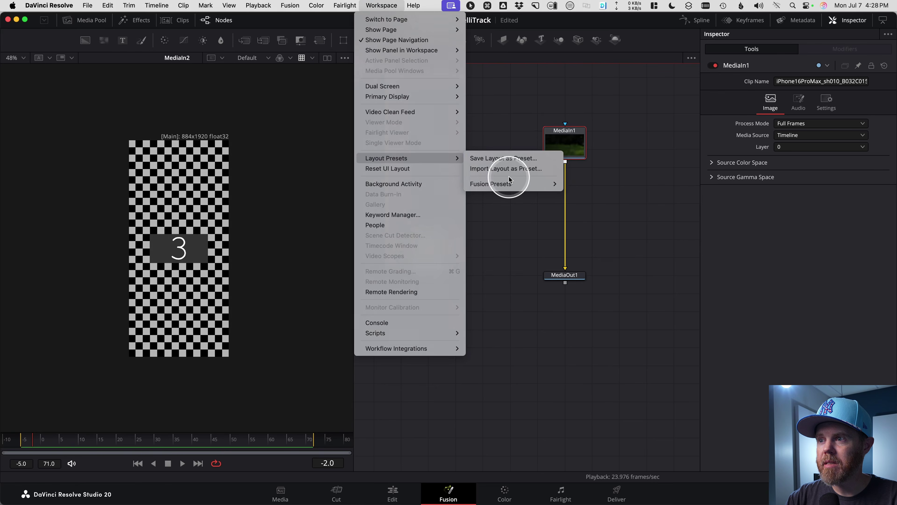
mouse_move(508, 184)
click(577, 184)
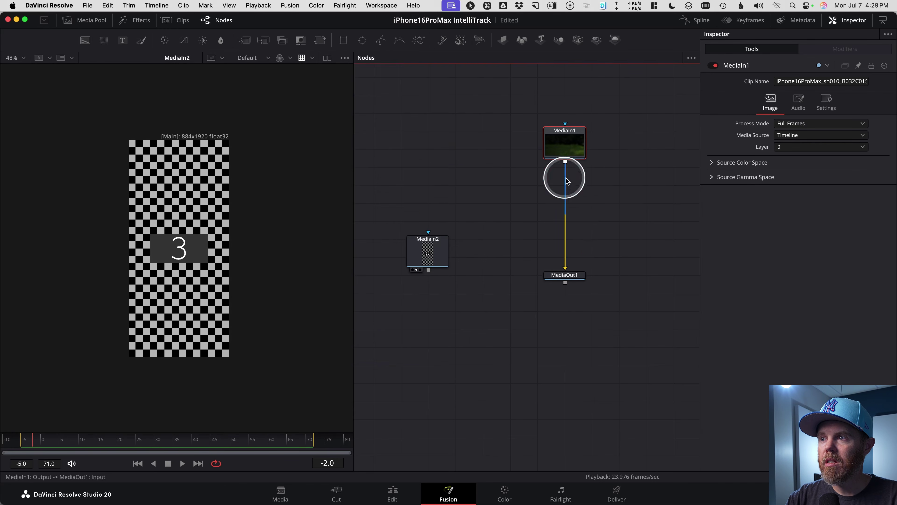
Step: Move MediaIn1 higher above MediaOut1 and raise MediaIn2 beside the connection between them
drag(566, 158, 566, 123)
drag(430, 253, 429, 199)
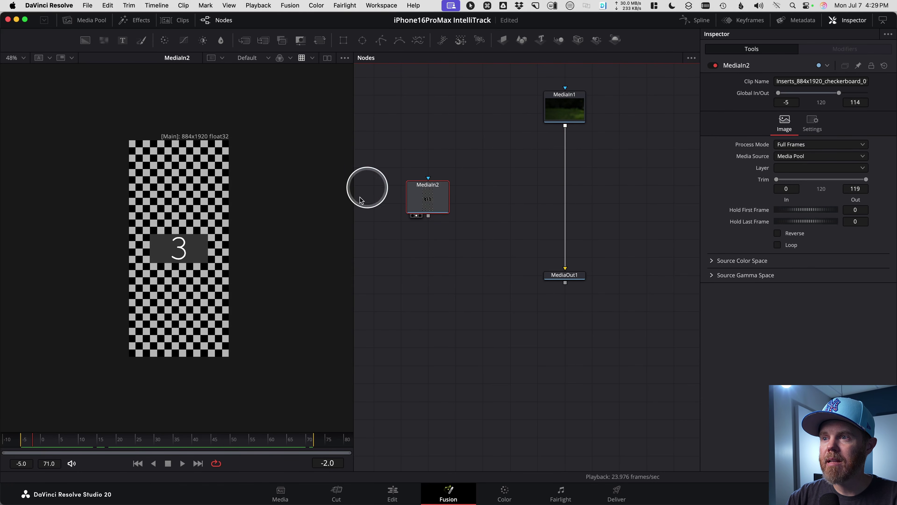
scroll(492, 219, up, 2)
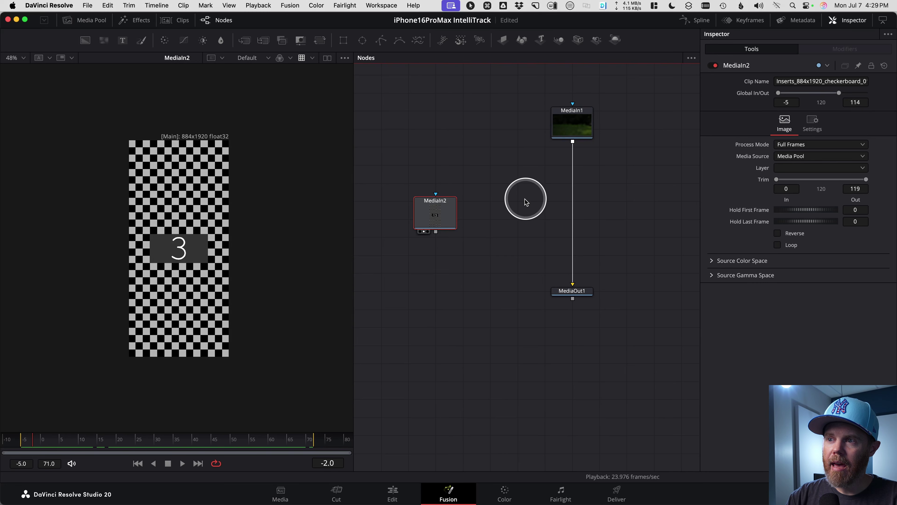
Step: Add a Tracker after MediaIn1, move it lower on the connection to MediaOut1, and show it in the viewer
click(579, 120)
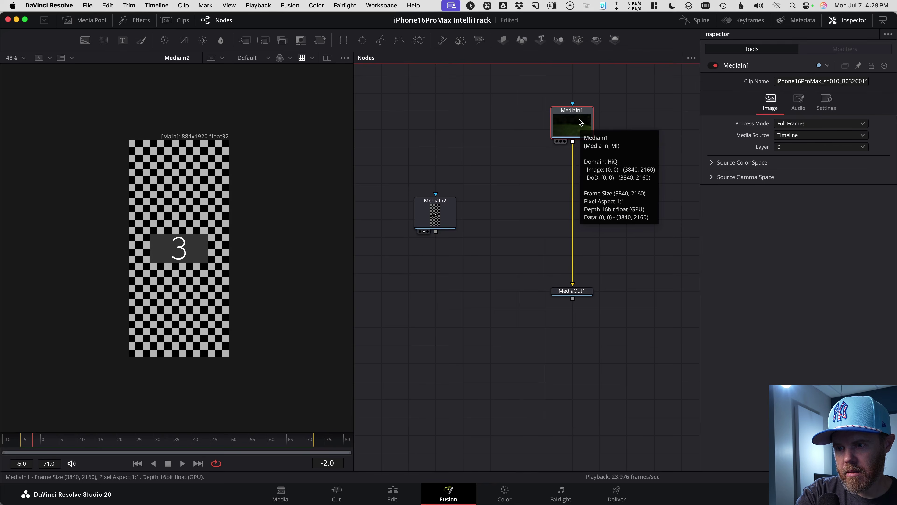
key(shift+space)
text(trata)
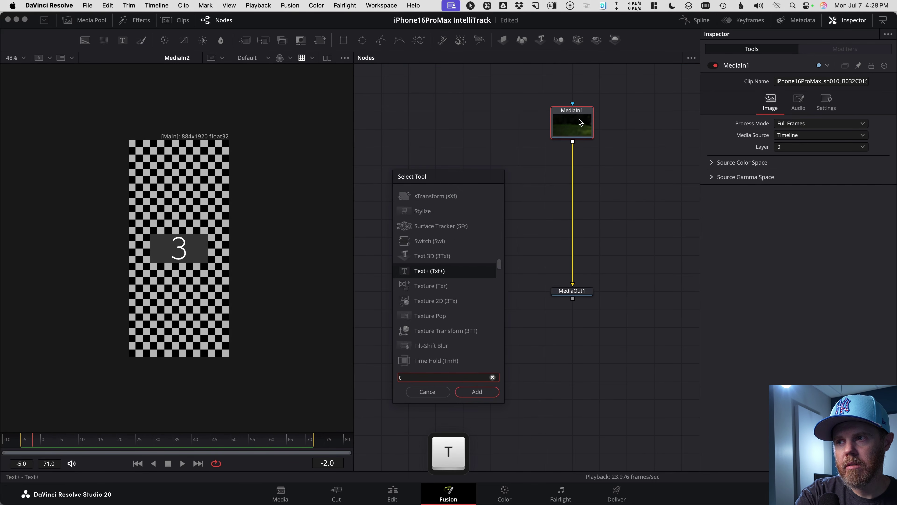
key(Return)
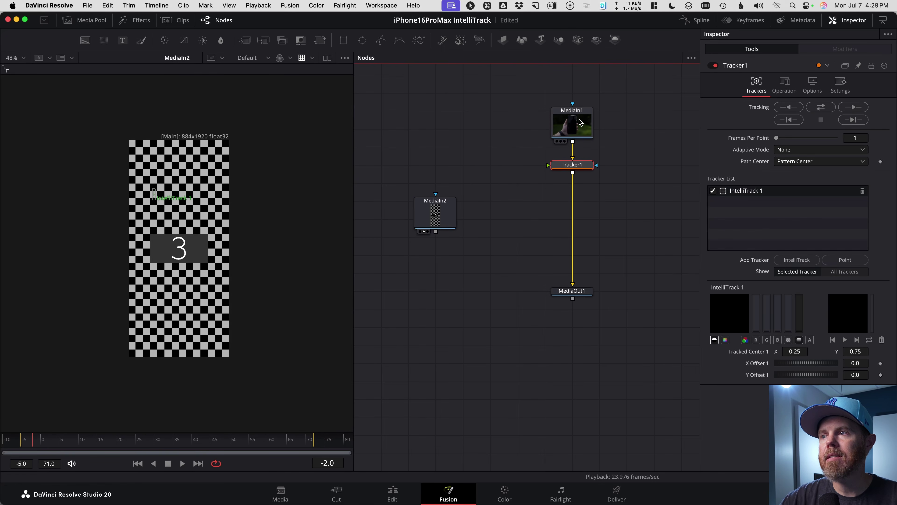
drag(587, 168, 212, 226)
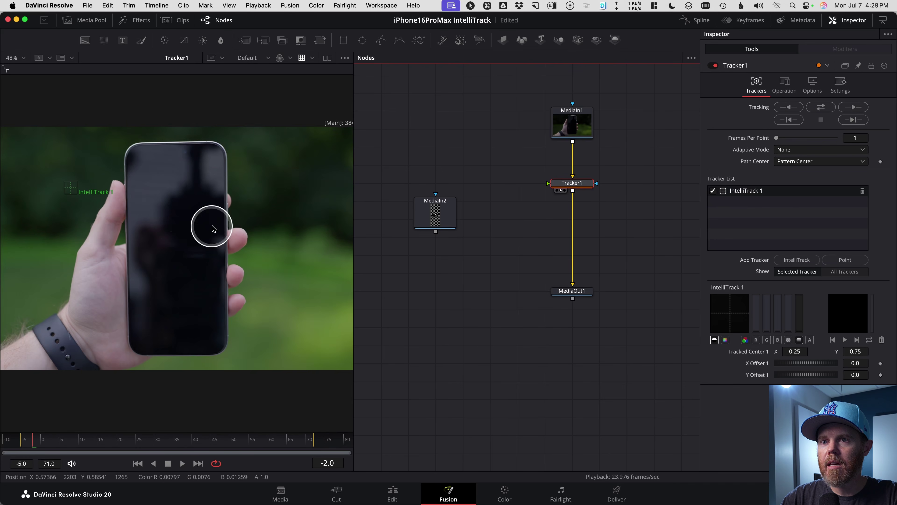
drag(571, 189, 100, 210)
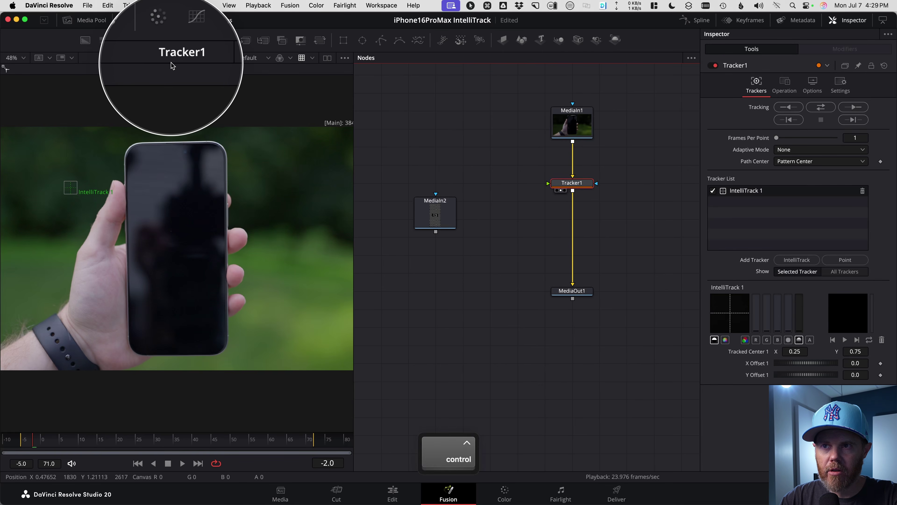
Step: Switch playback looping to Ping Pong and play the phone clip back and forth to inspect its screen edges
key(space)
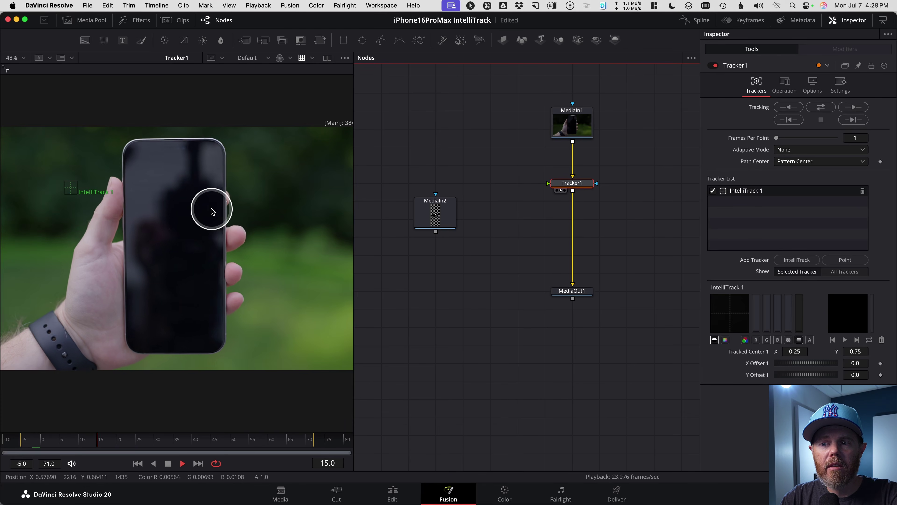
key(space)
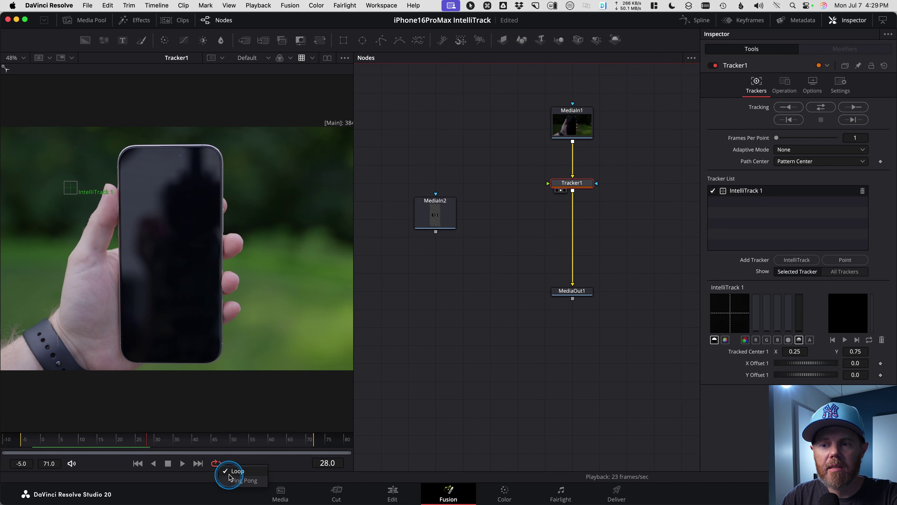
click(235, 481)
key(space)
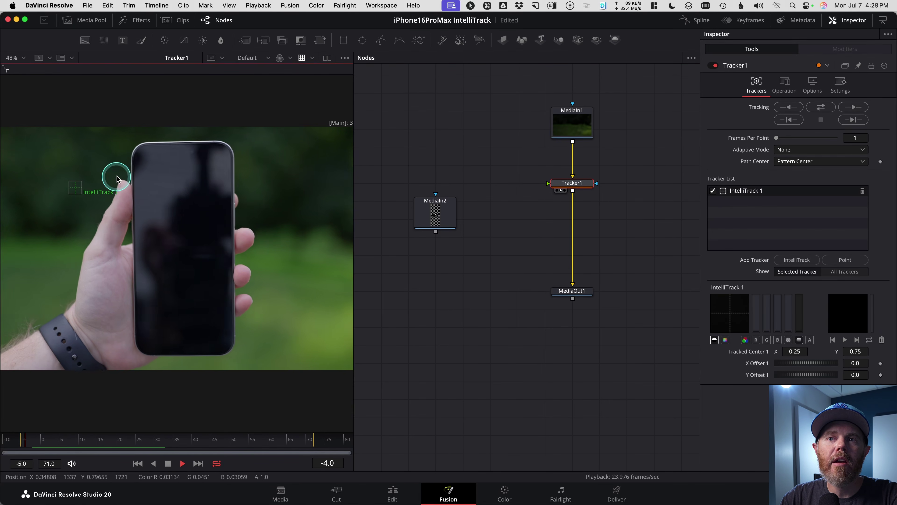
scroll(116, 177, up, 5)
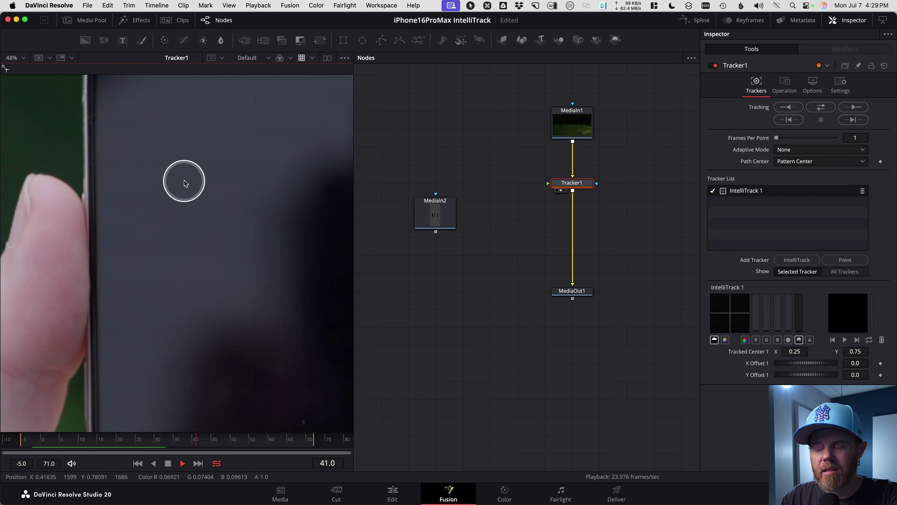
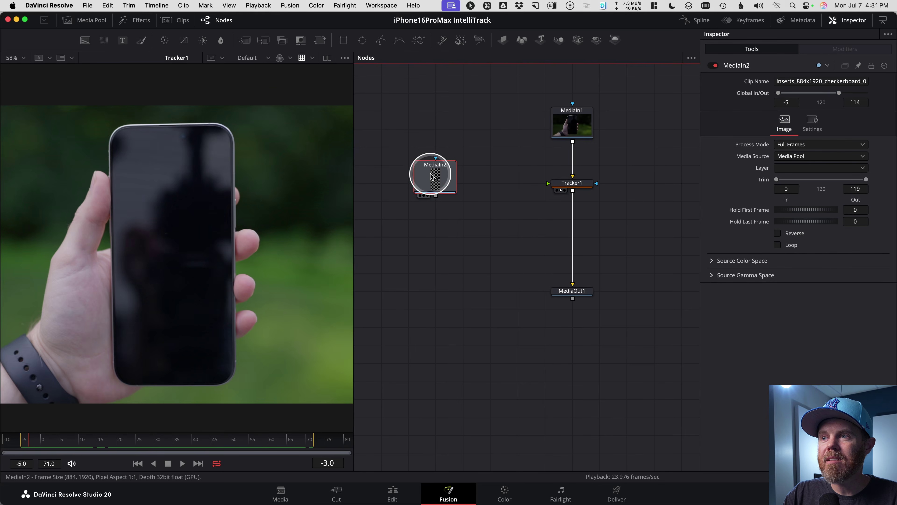
Step: Compare MediaIn2's checkerboard with MediaIn1's phone clip in the viewer, finishing on the Tracker1 output
drag(432, 176, 324, 190)
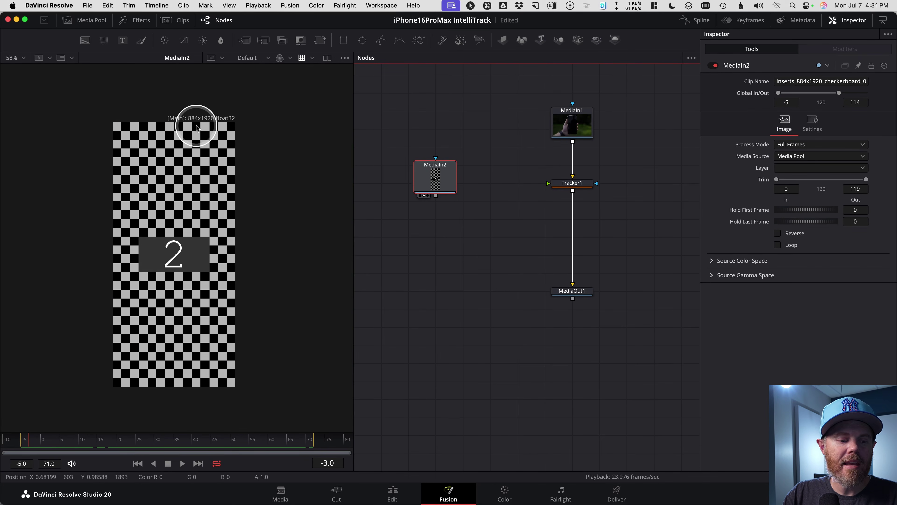
key(ctrl)
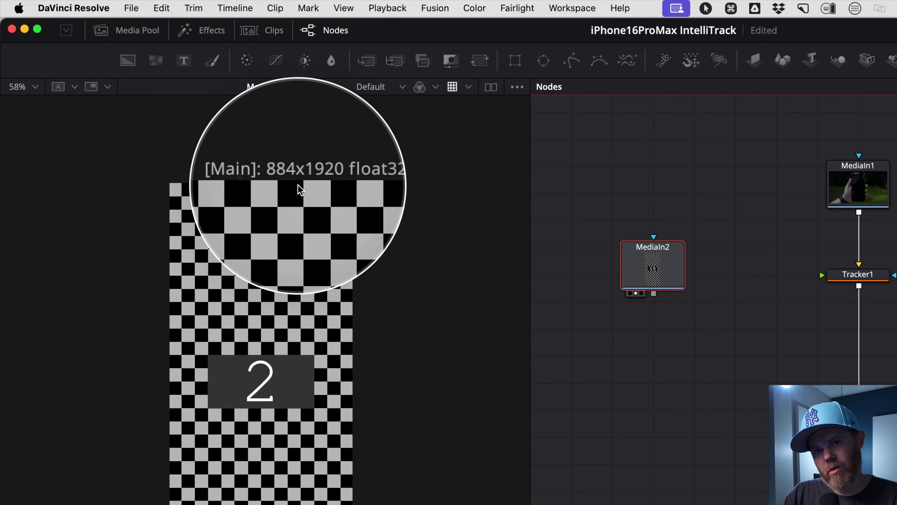
drag(858, 188, 245, 263)
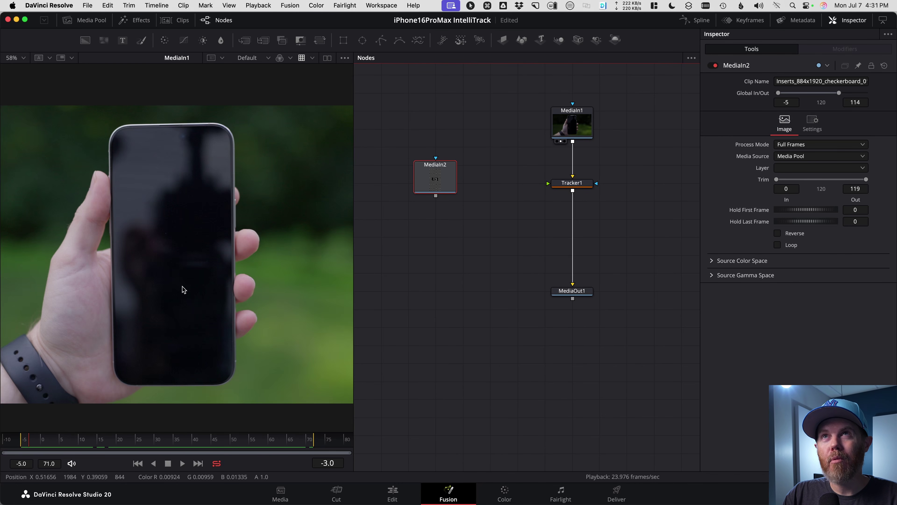
click(430, 178)
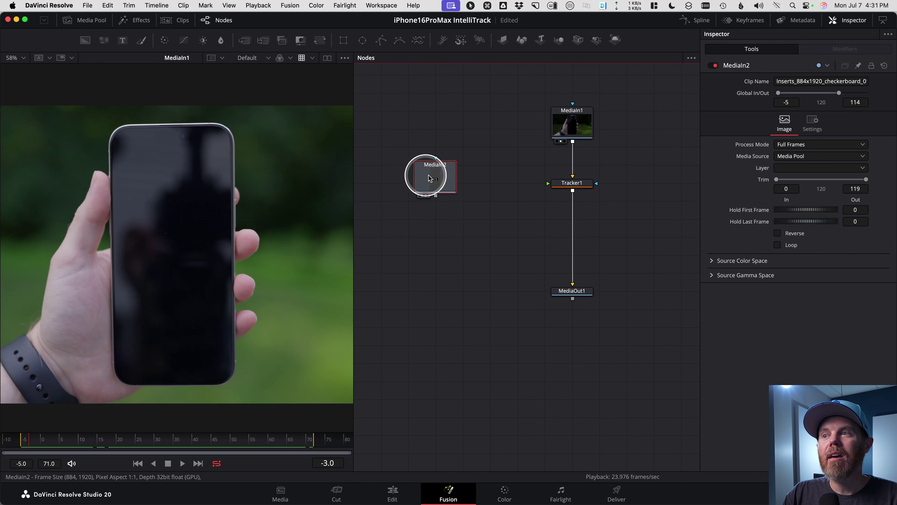
drag(217, 210, 217, 209)
key(ctrl)
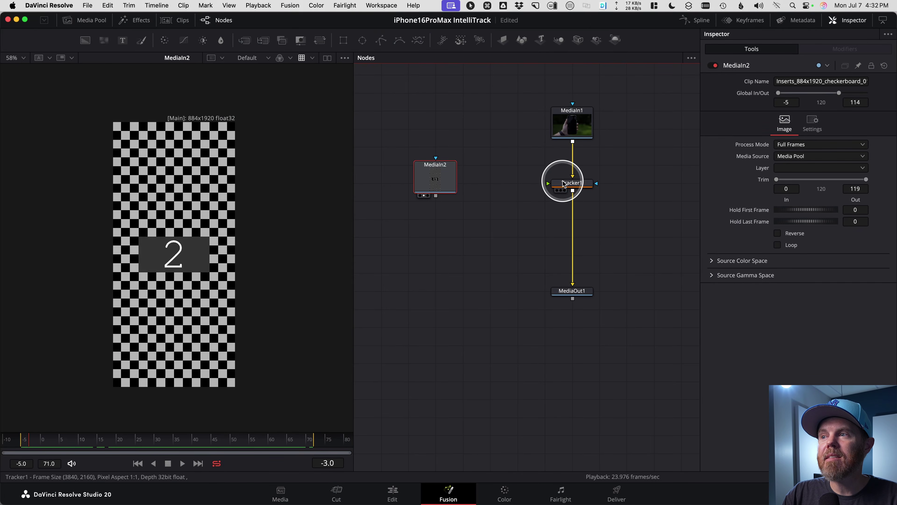
drag(563, 184, 209, 197)
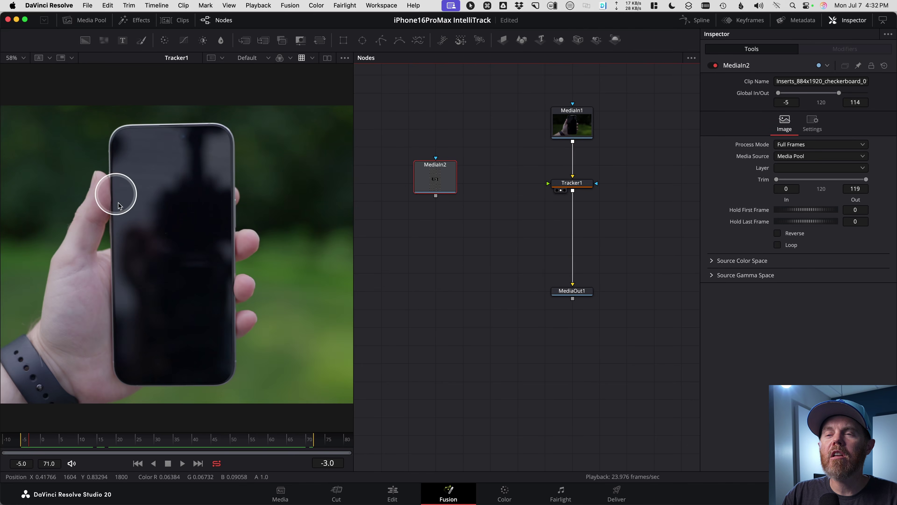
scroll(211, 216, down, 3)
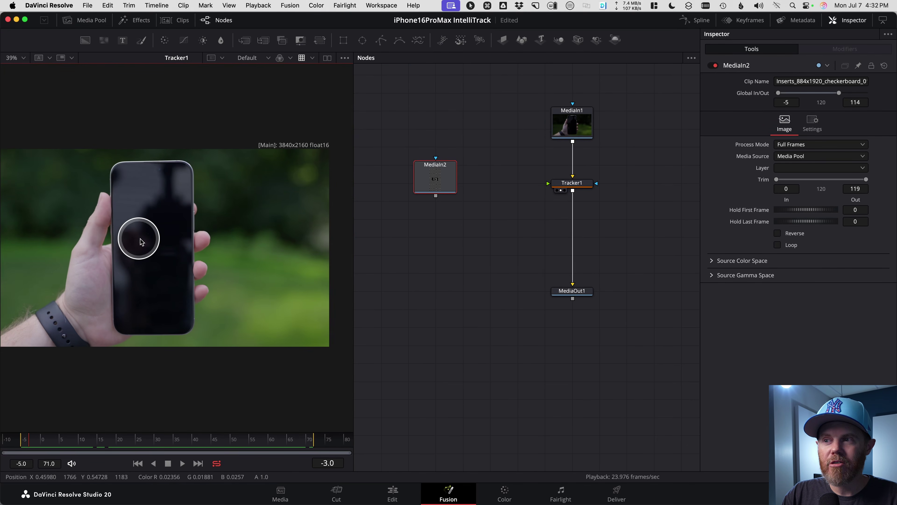
Step: Connect MediaIn2's output to Tracker1's foreground input and line MediaIn2 up level with Tracker1
drag(435, 195, 555, 186)
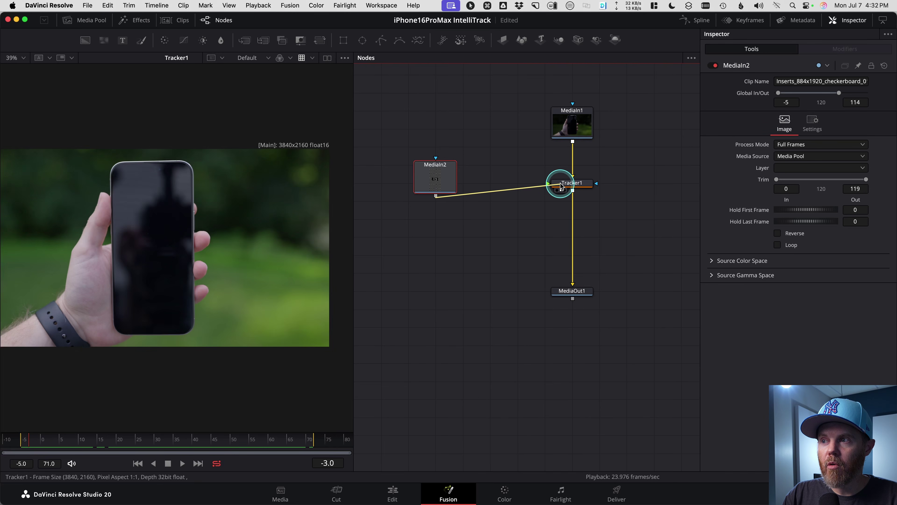
drag(561, 187, 555, 181)
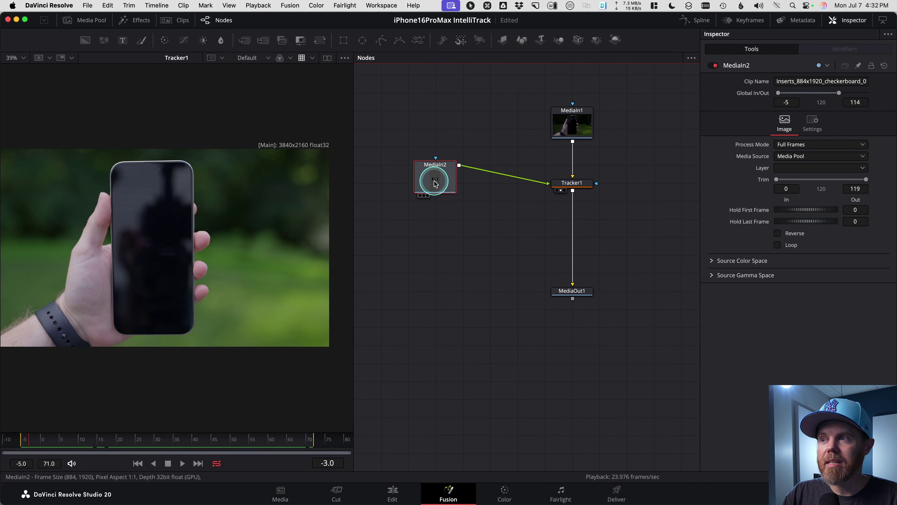
drag(433, 190, 434, 208)
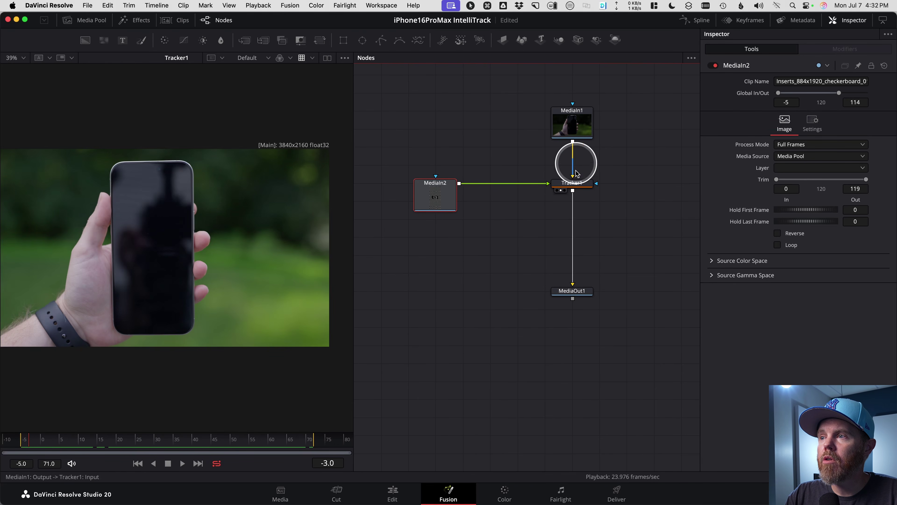
Step: Set Tracker1's operation to Corner Positioning and go back to its list of trackers
click(572, 184)
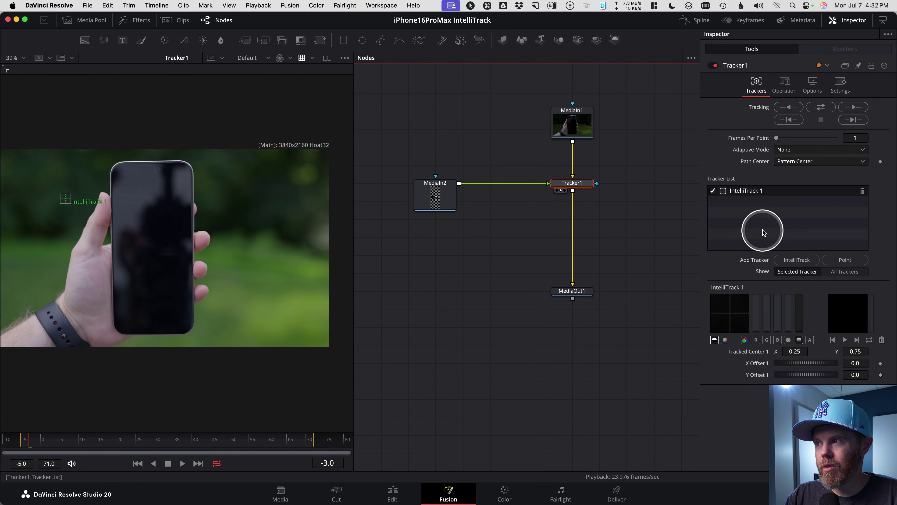
click(784, 88)
click(796, 107)
click(781, 142)
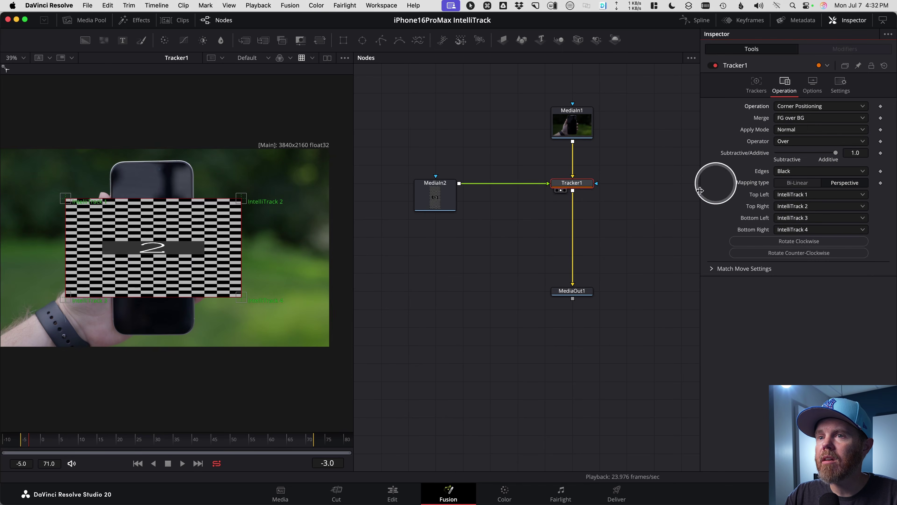
click(756, 88)
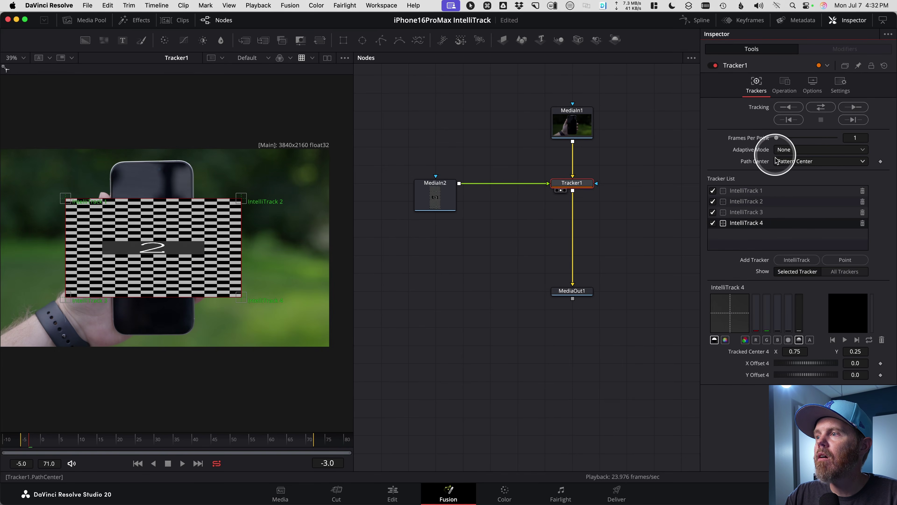
key(super)
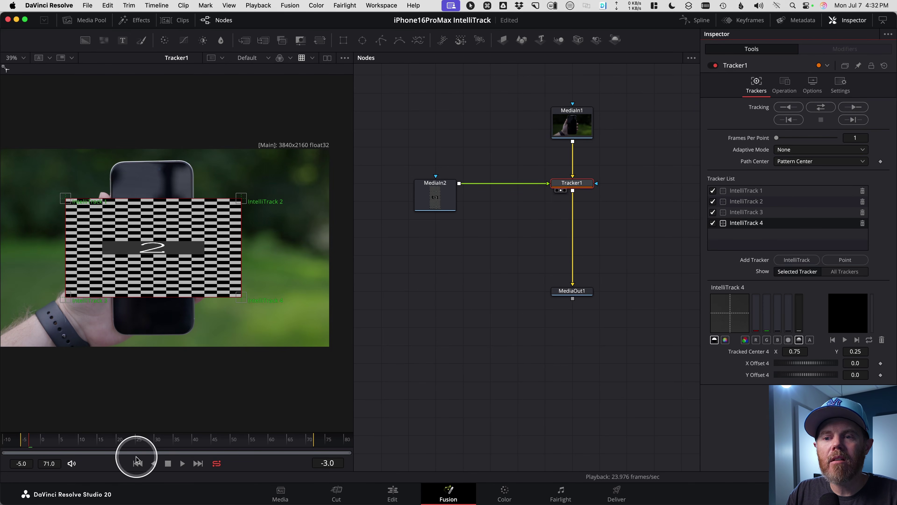
Step: Go to the first frame, -5, and place IntelliTrack 1 on the phone's left edge beside the thumb tip
click(138, 463)
key(ctrl)
key(ctrl)
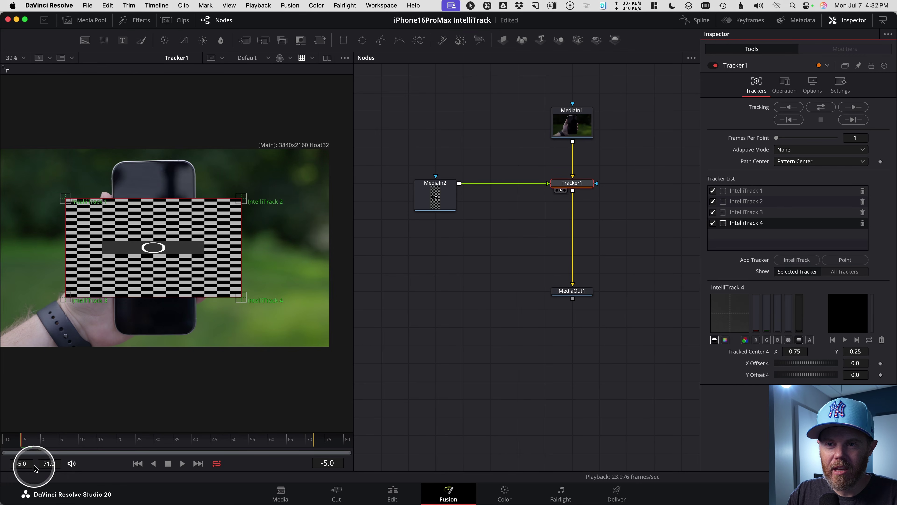
drag(63, 200, 112, 200)
drag(169, 200, 164, 195)
scroll(164, 196, up, 5)
drag(414, 172, 569, 174)
drag(305, 162, 20, 242)
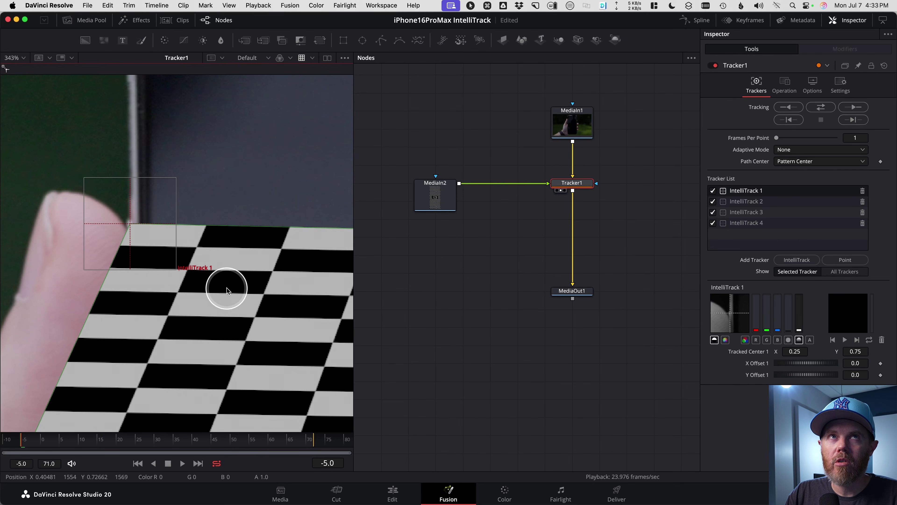
scroll(246, 293, down, 8)
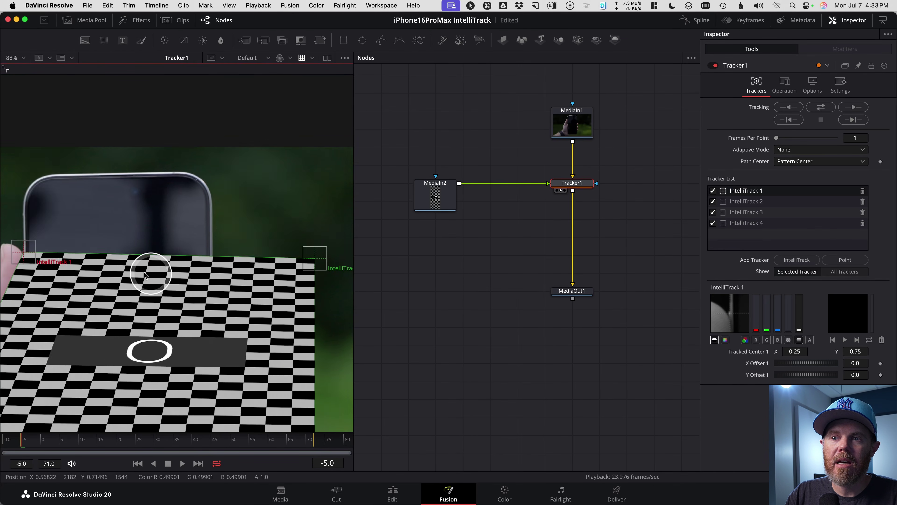
Step: Place IntelliTrack 2 on the rounded top-right corner of the phone
scroll(145, 275, right, 3)
drag(261, 262, 114, 208)
scroll(141, 180, up, 14)
scroll(142, 239, left, 1)
scroll(151, 249, down, 7)
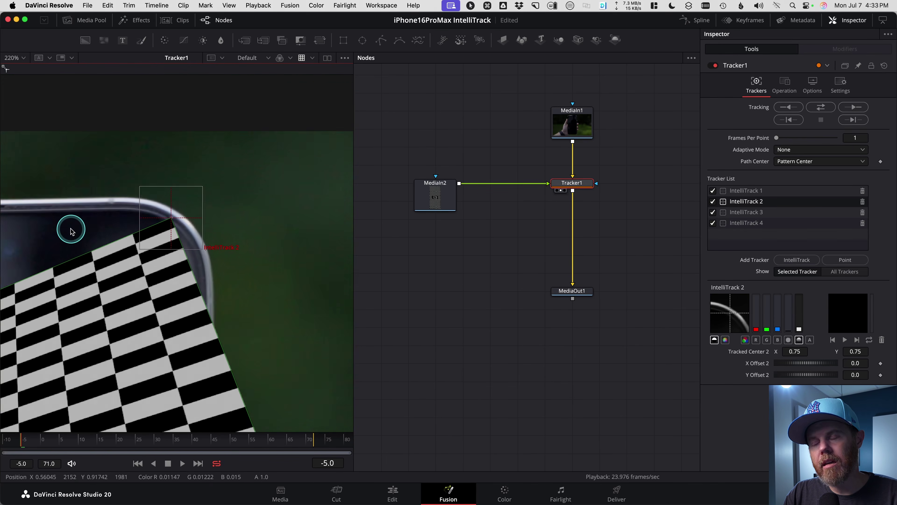
scroll(76, 231, down, 4)
Step: Place IntelliTrack 3 on the phone's left edge just above its bottom corner
key(shift+f)
scroll(142, 367, up, 4)
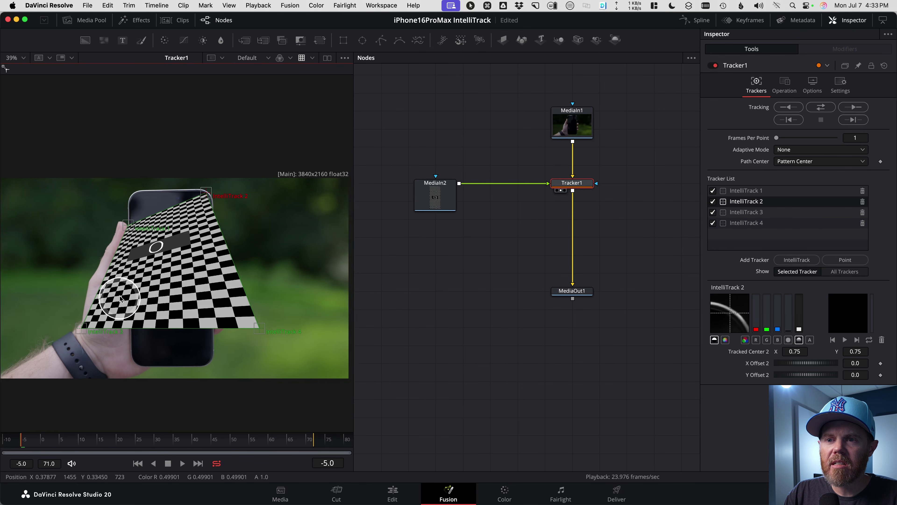
drag(14, 296, 115, 295)
scroll(121, 298, up, 5)
scroll(120, 311, down, 5)
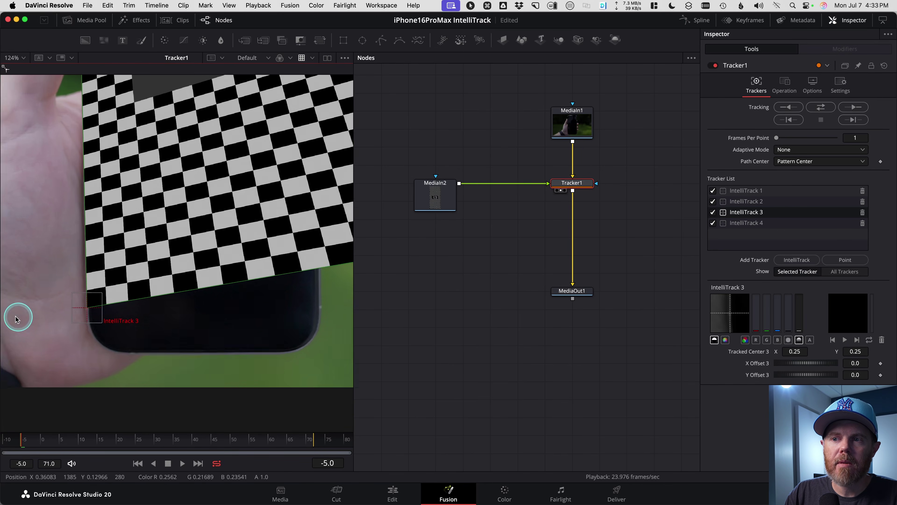
click(302, 59)
click(302, 59)
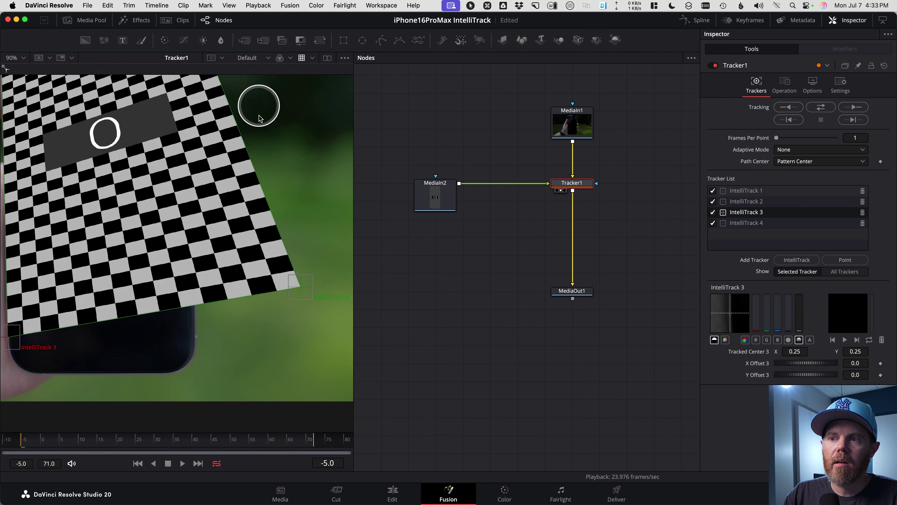
Step: Place IntelliTrack 4 on the phone's right edge just above its bottom corner, level with IntelliTrack 3
drag(306, 286, 197, 339)
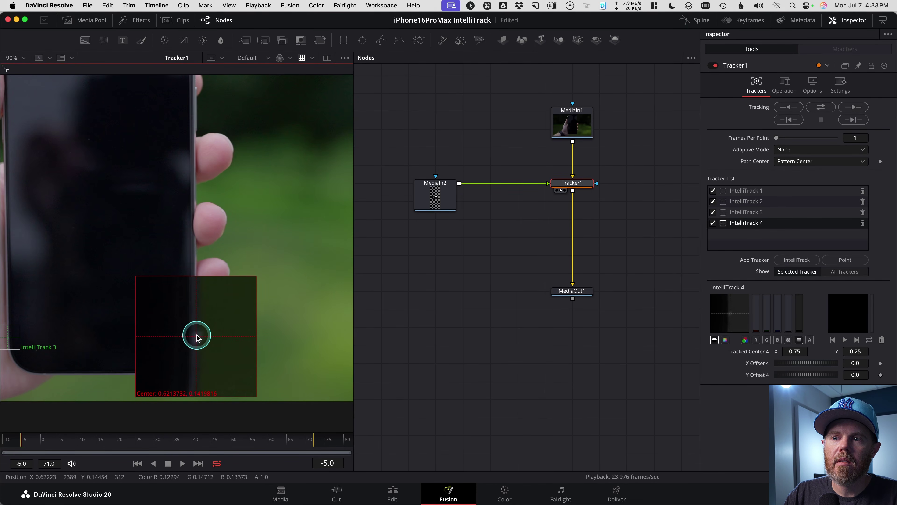
scroll(212, 336, up, 10)
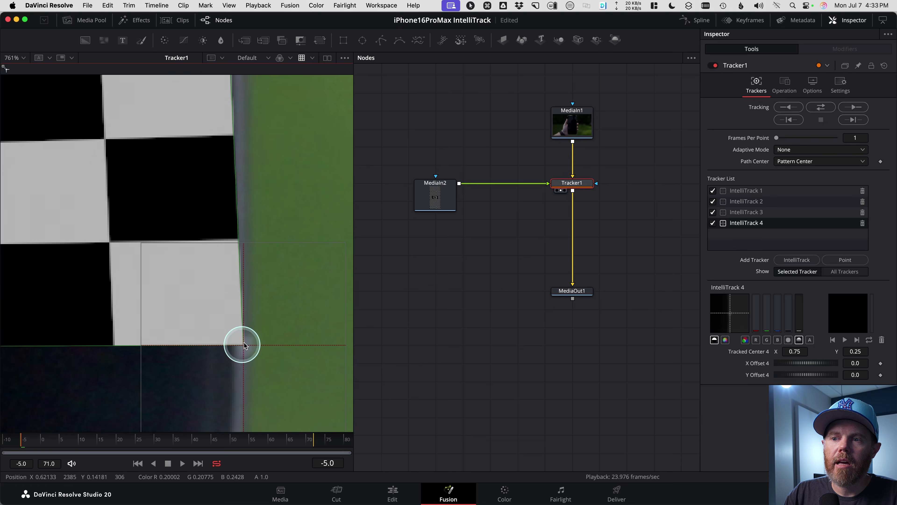
scroll(244, 345, down, 12)
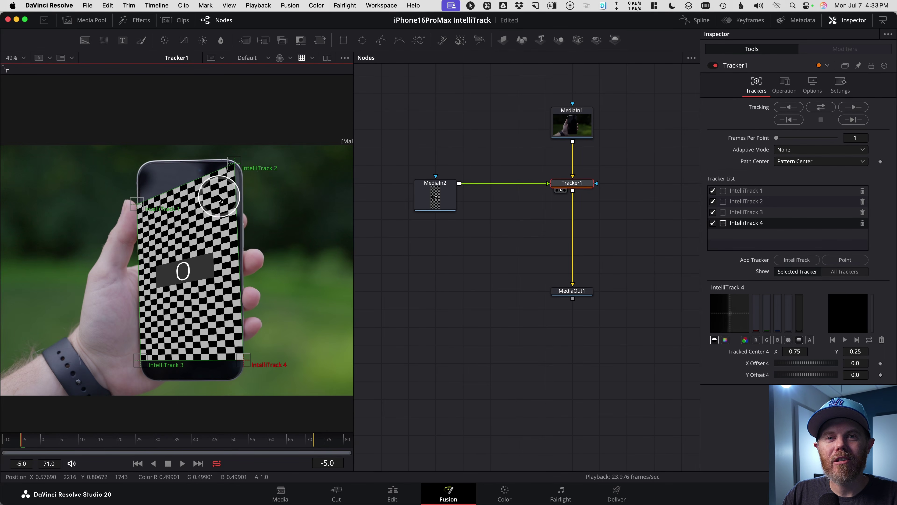
scroll(220, 214, down, 2)
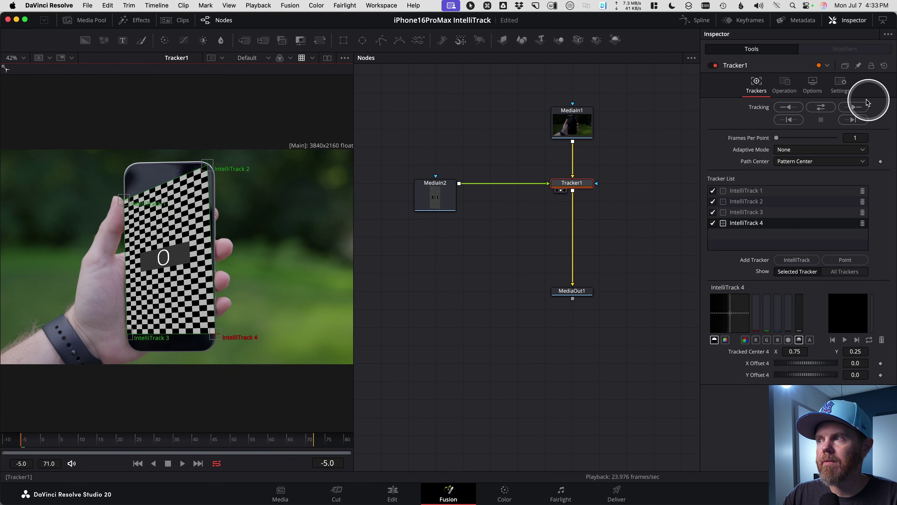
Step: Track all four IntelliTrack points forward from frame -5 to the end of the clip and scrub back to frame 62
click(853, 119)
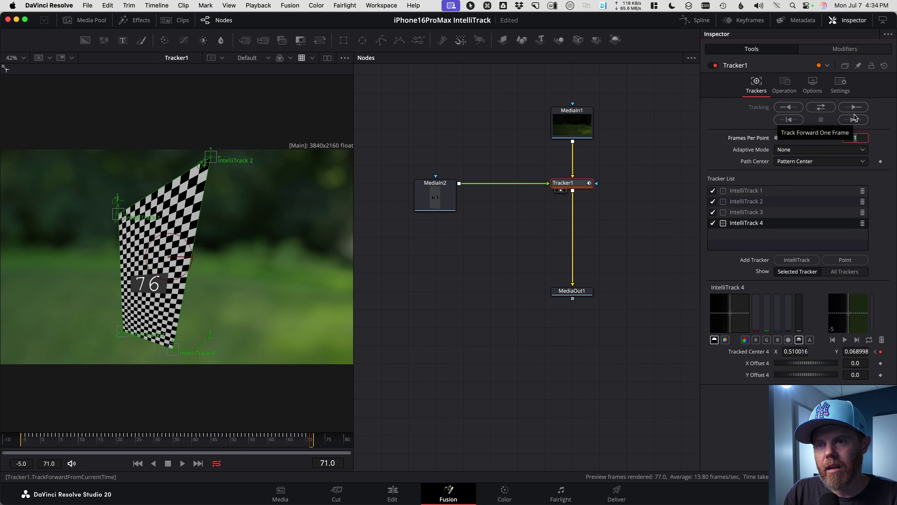
drag(324, 456, 273, 453)
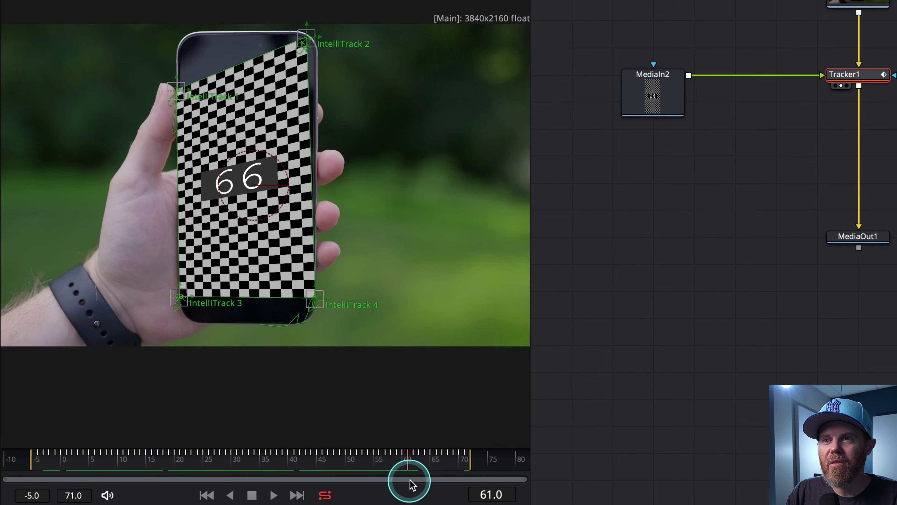
mouse_move(410, 479)
mouse_down()
mouse_move(436, 478)
mouse_move(414, 479)
mouse_up()
Step: Examine closely how the insert's corners follow the phone's edges around frame 62
drag(187, 263, 208, 195)
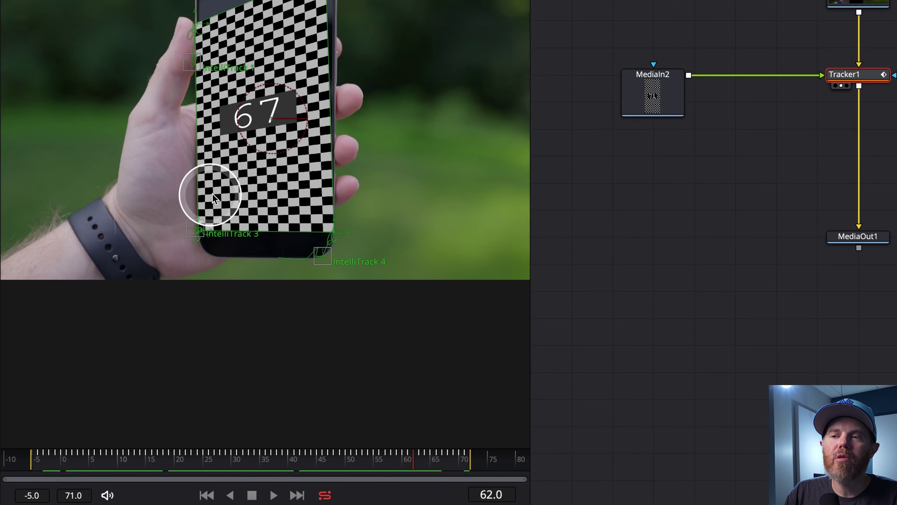
scroll(210, 195, up, 5)
drag(288, 198, 296, 134)
scroll(227, 189, up, 5)
drag(339, 205, 326, 196)
drag(189, 184, 187, 191)
scroll(118, 192, down, 3)
mouse_move(117, 191)
mouse_down()
mouse_move(100, 204)
mouse_move(131, 200)
mouse_up()
scroll(134, 201, down, 5)
scroll(171, 213, down, 5)
scroll(208, 226, up, 8)
Step: Step back and forth between frames 63 and 65, checking where the phone's lower edge starts to slip from the tracks
key([)
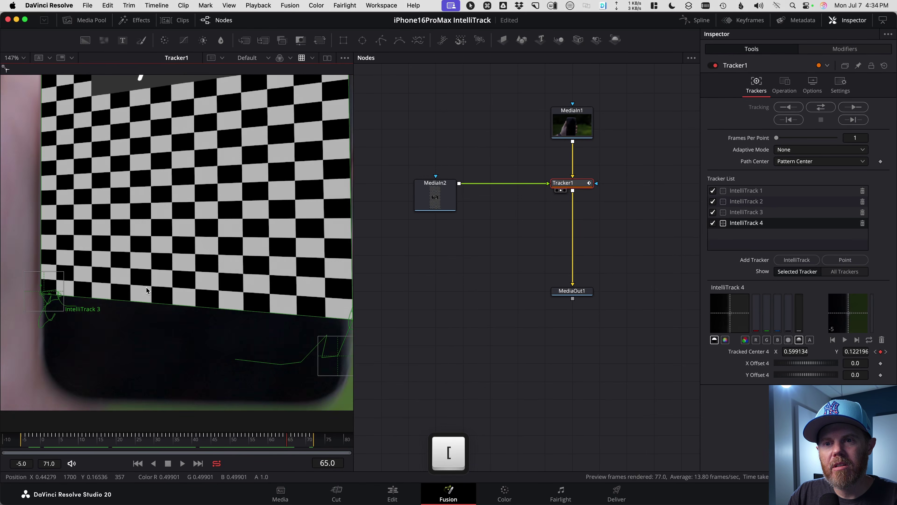
key([)
key([)
key([)
key([)
key([)
key([)
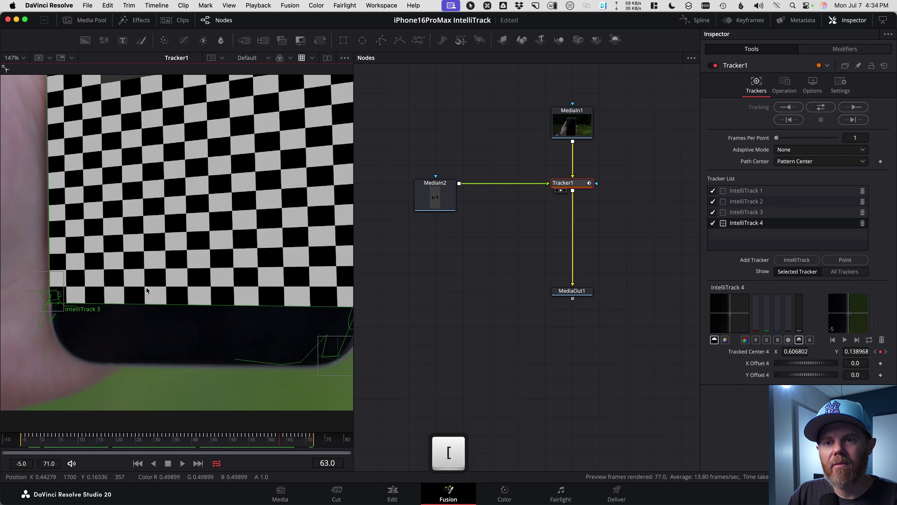
key(])
key(])
key(])
key(])
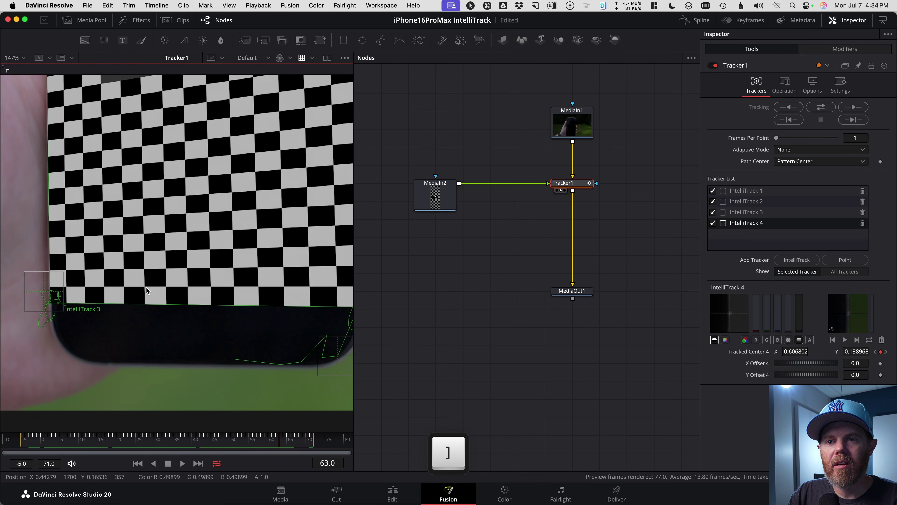
key(])
key([)
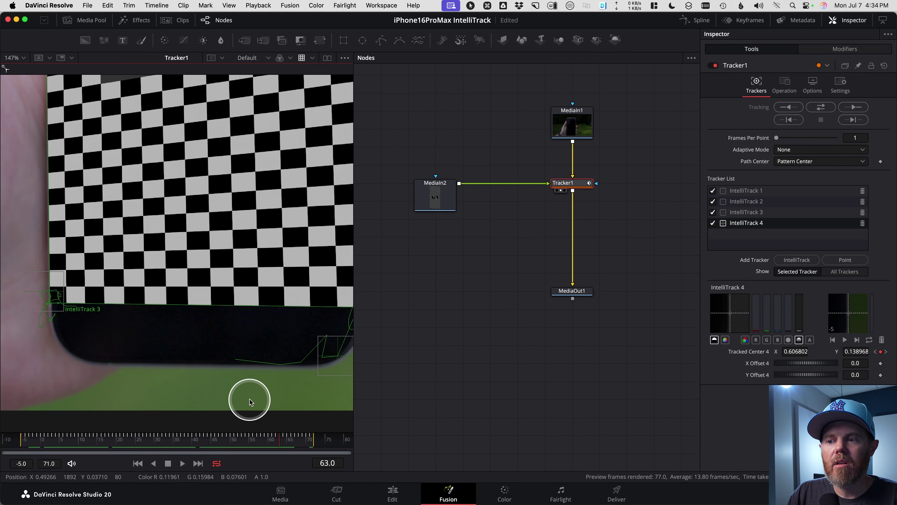
Step: Compare frame 63 with its neighbouring frame at the other tracked corners, IntelliTrack 4, IntelliTrack 1 and IntelliTrack 2
drag(340, 399, 191, 394)
key([)
key(])
drag(80, 362, 312, 391)
key([)
key(])
drag(238, 296, 214, 465)
drag(204, 206, 190, 301)
key([)
key(])
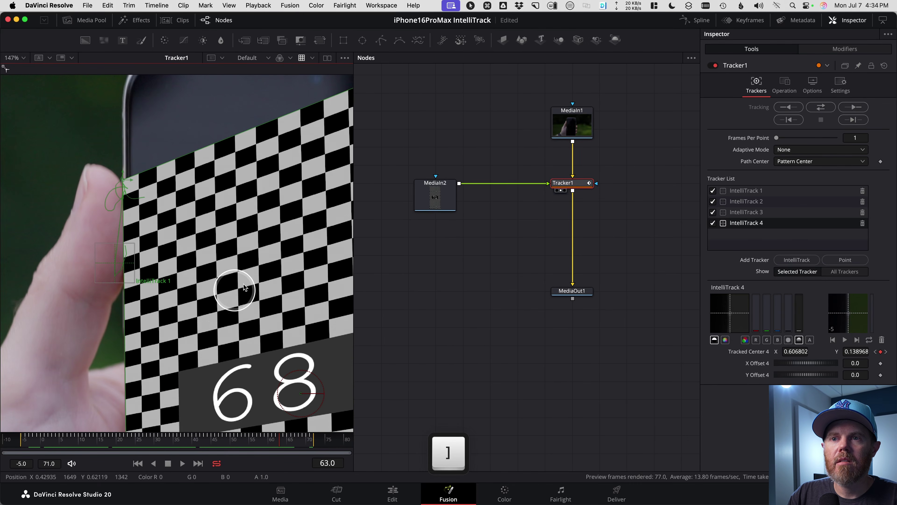
scroll(220, 268, right, 10)
scroll(221, 268, up, 5)
key([)
key(])
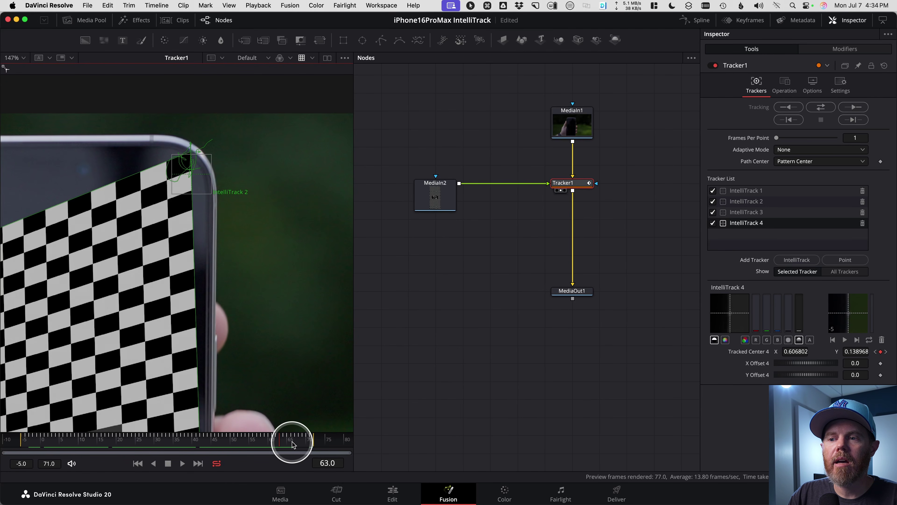
Step: Scrub through the clip's last frames with the whole phone in view and return to frame 63
scroll(282, 354, down, 5)
click(302, 439)
drag(302, 439, 280, 442)
drag(276, 362, 245, 245)
scroll(188, 269, down, 3)
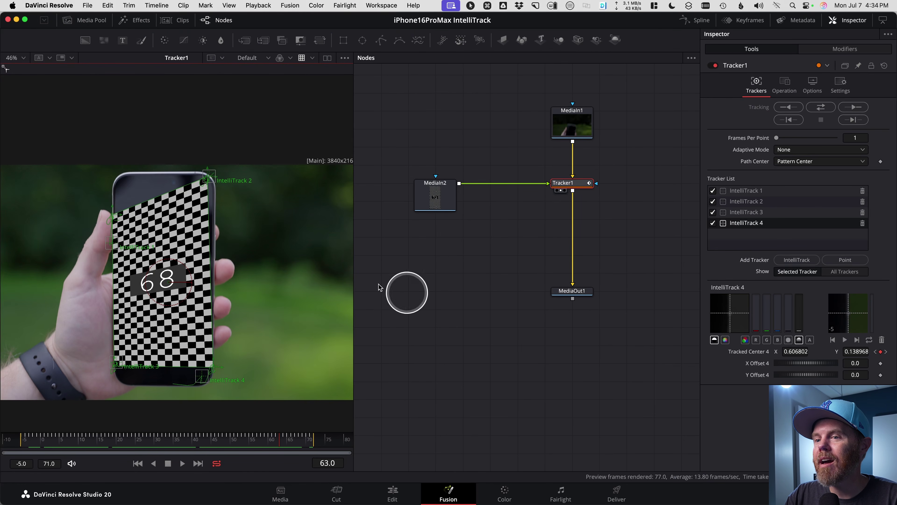
Step: Show all of Tracker1's displacement curves in the Spline editor, enlarged around frames 60 to 75
key(ctrl)
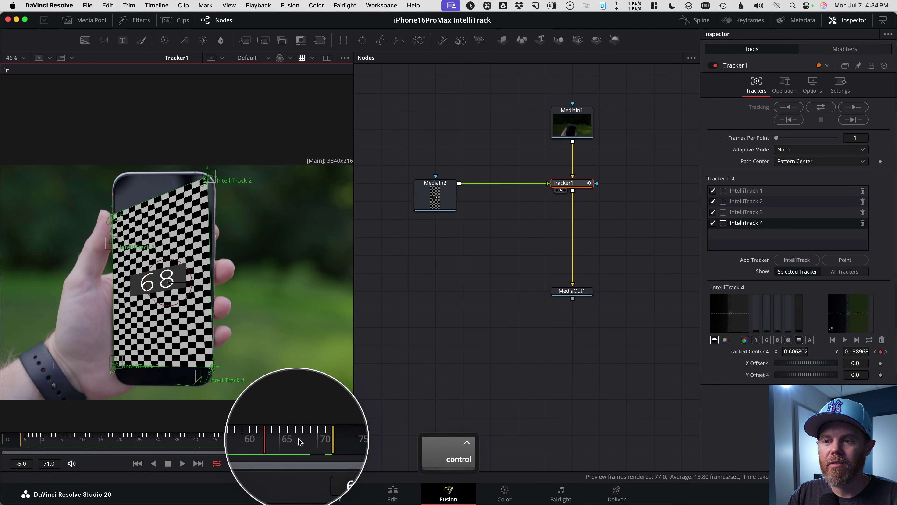
click(692, 21)
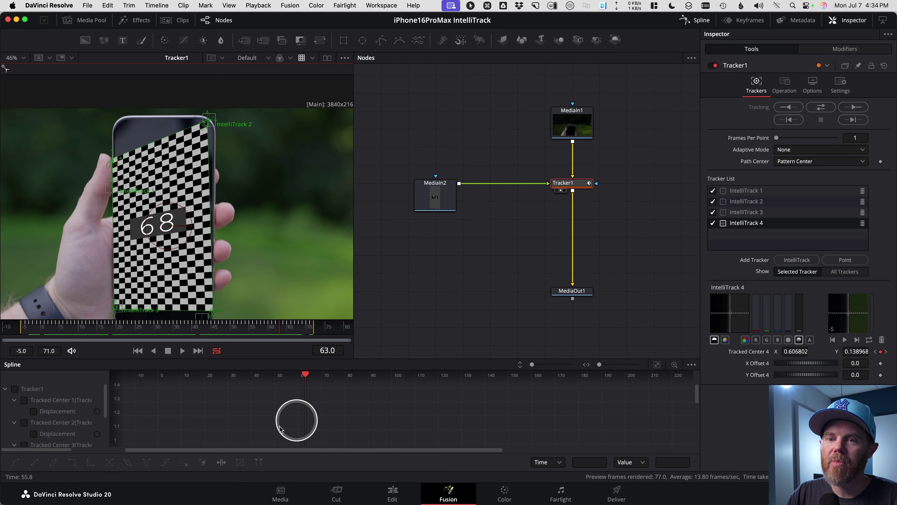
click(14, 388)
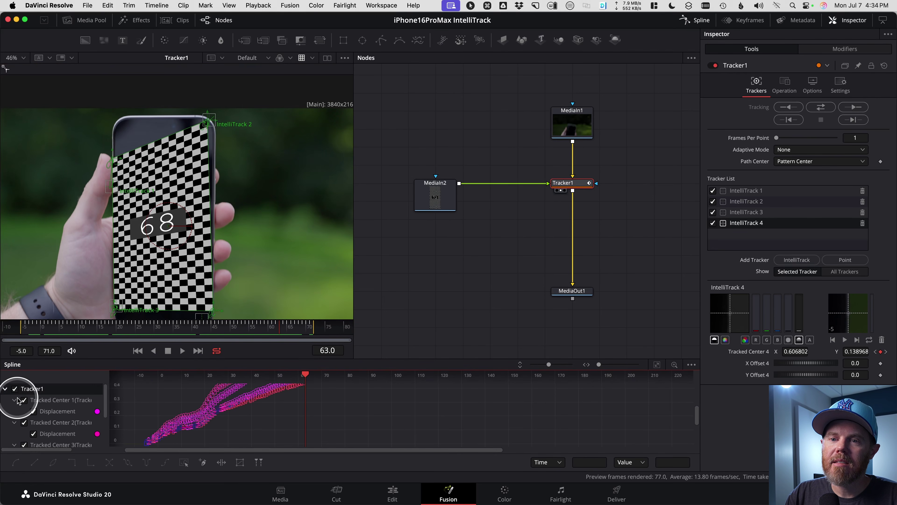
key(ctrl)
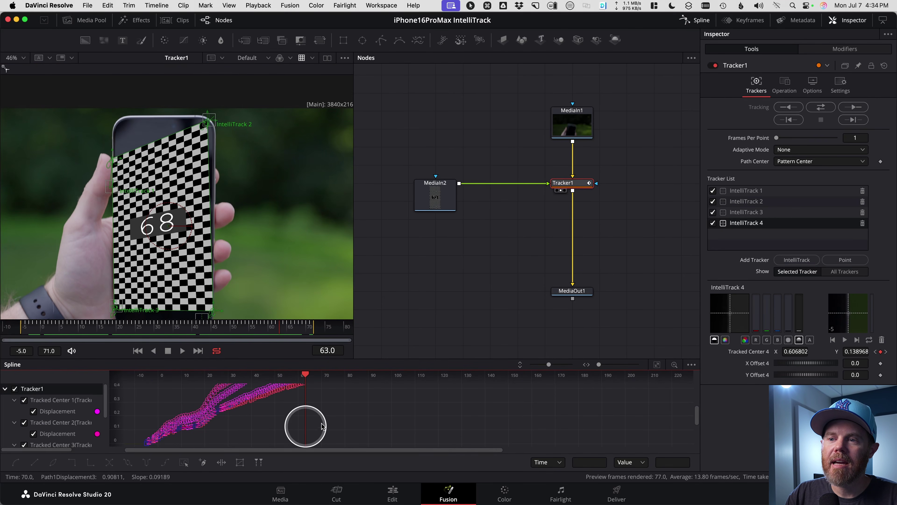
key(ctrl)
click(657, 365)
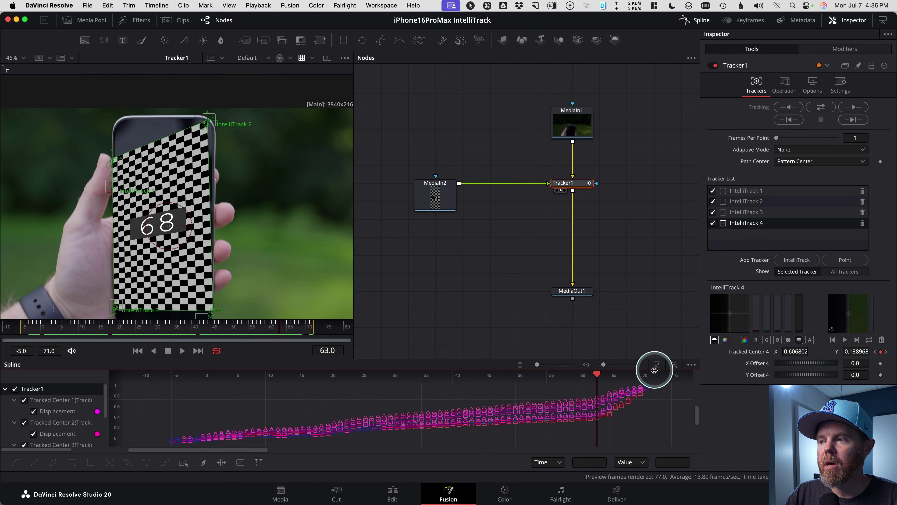
key(ctrl)
click(674, 365)
drag(578, 387, 579, 388)
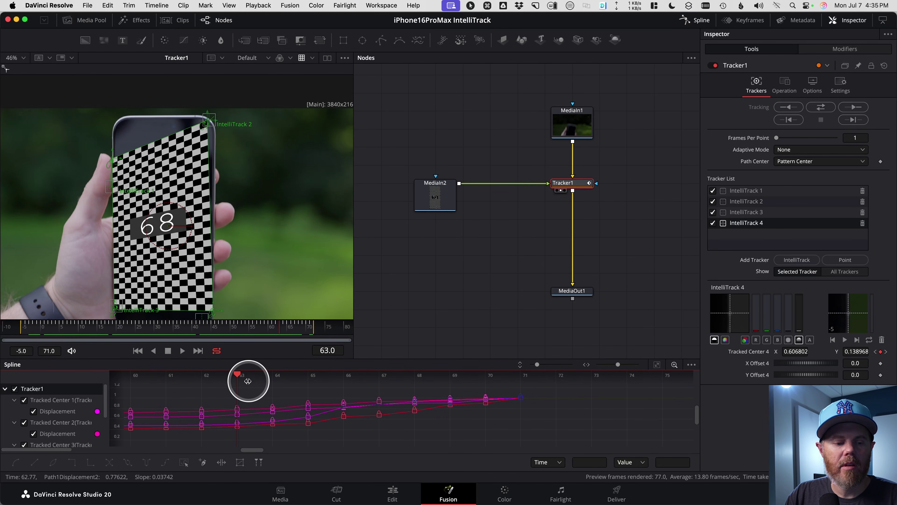
Step: Delete the displacement keyframes of all four tracked points after frame 63
key(ctrl)
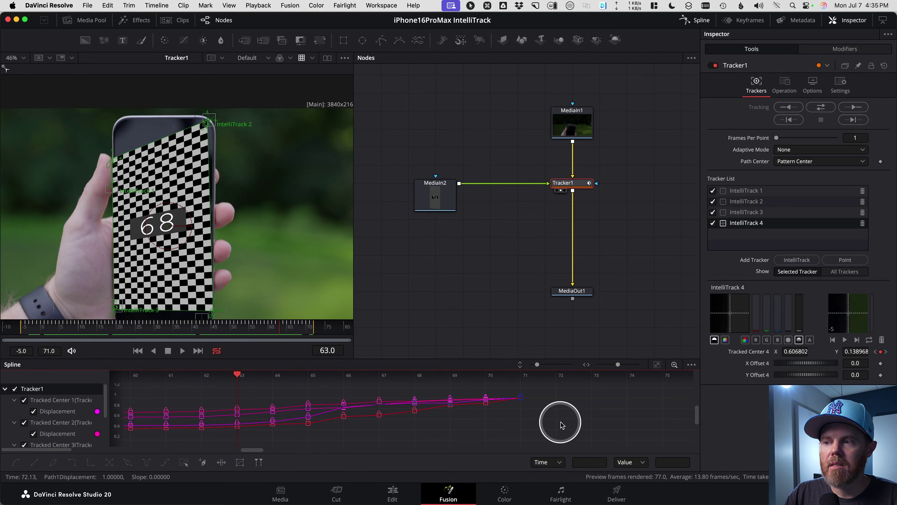
drag(485, 416, 258, 384)
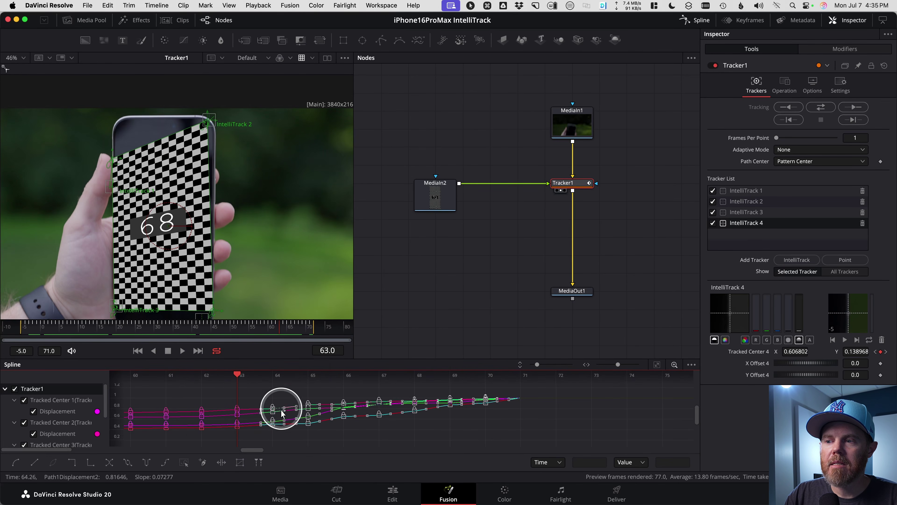
key(Delete)
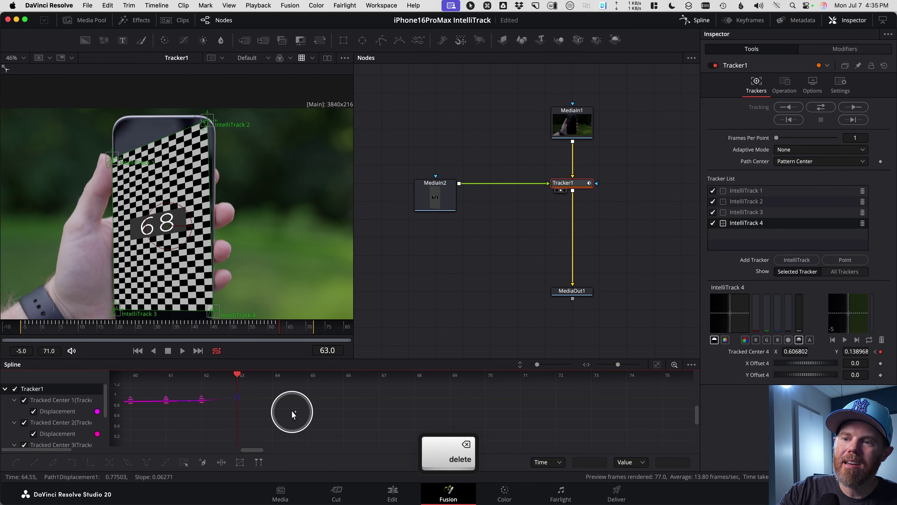
Step: Scrub through the remaining track, return to frame -5 and close the Spline editor
click(261, 329)
drag(261, 329, 215, 338)
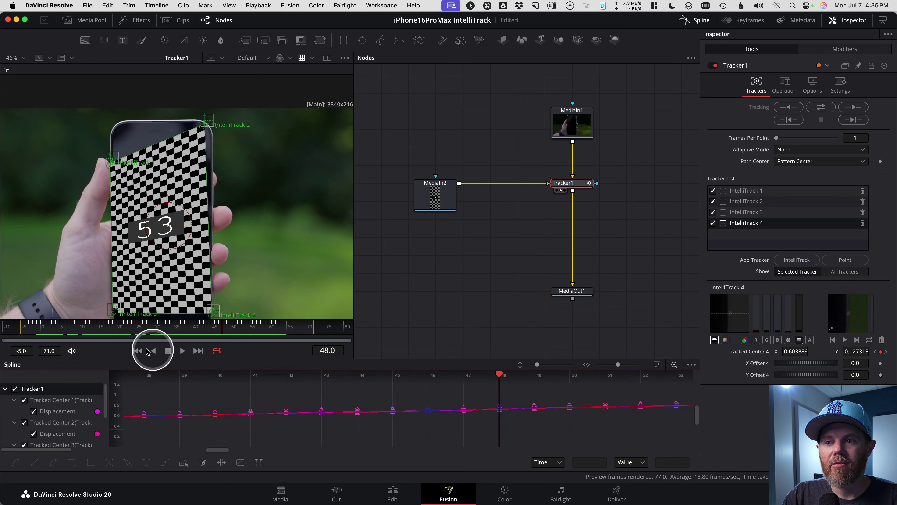
click(138, 351)
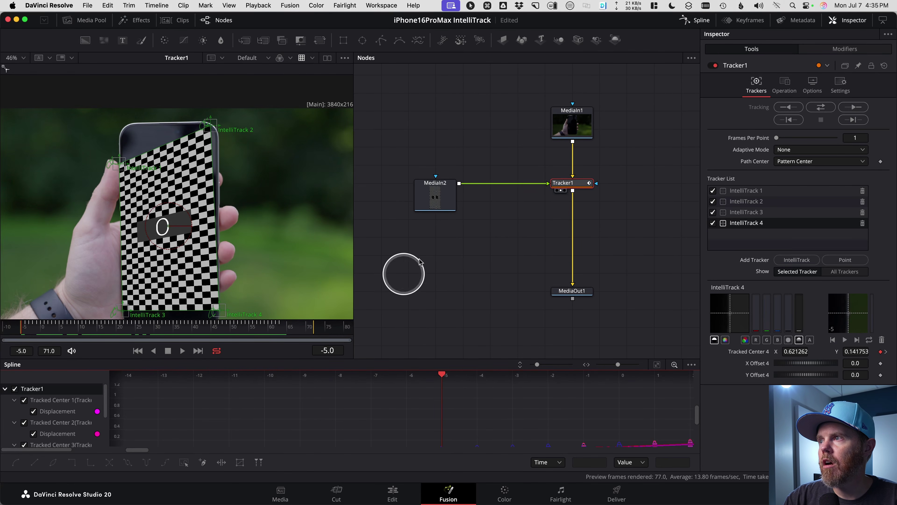
click(698, 20)
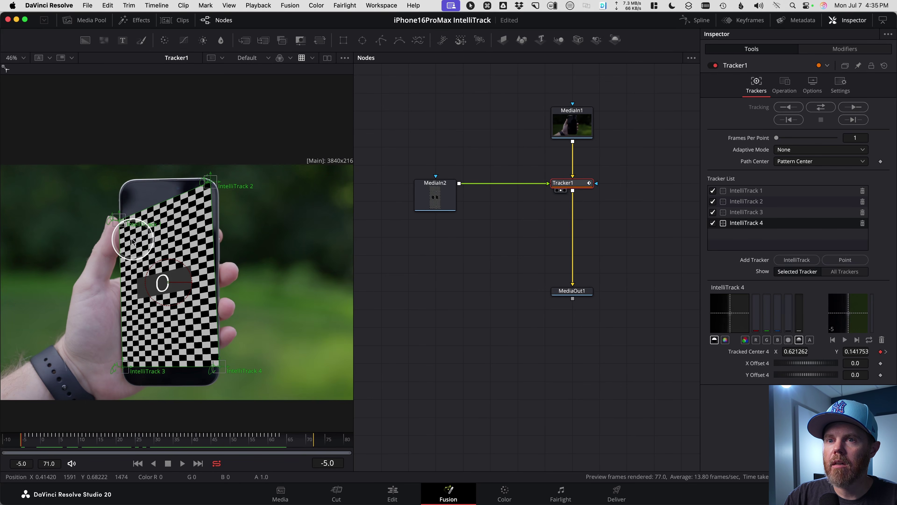
Step: Select IntelliTrack 1 and offset the insert's top-left corner onto the phone's rounded corner, about X 0.037, Y 0.217
scroll(136, 208, up, 5)
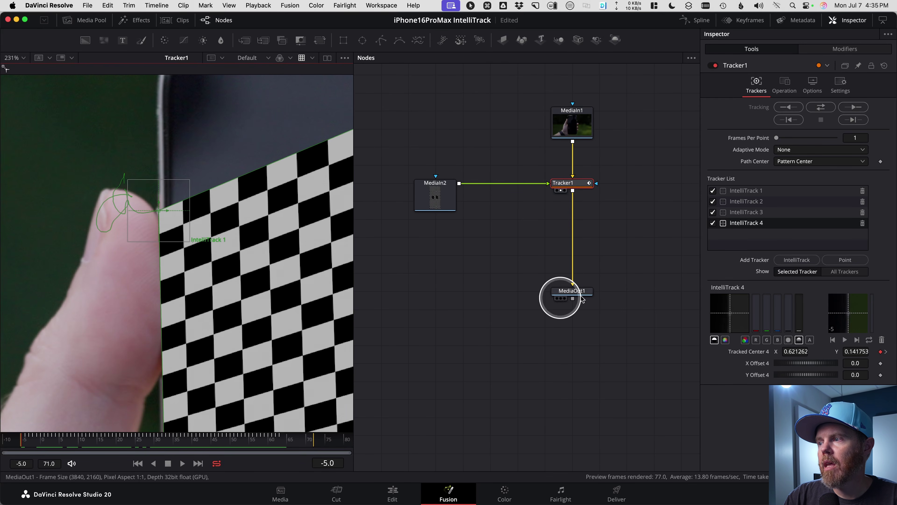
click(744, 191)
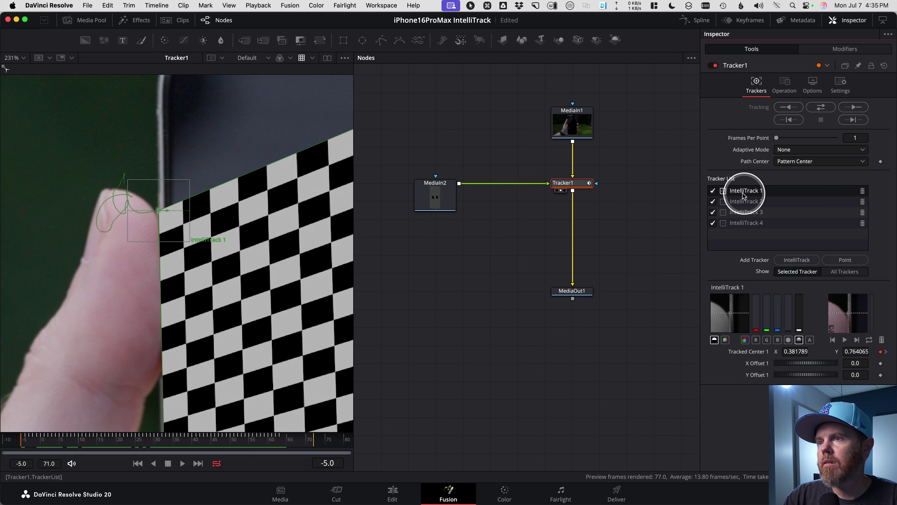
key(ctrl)
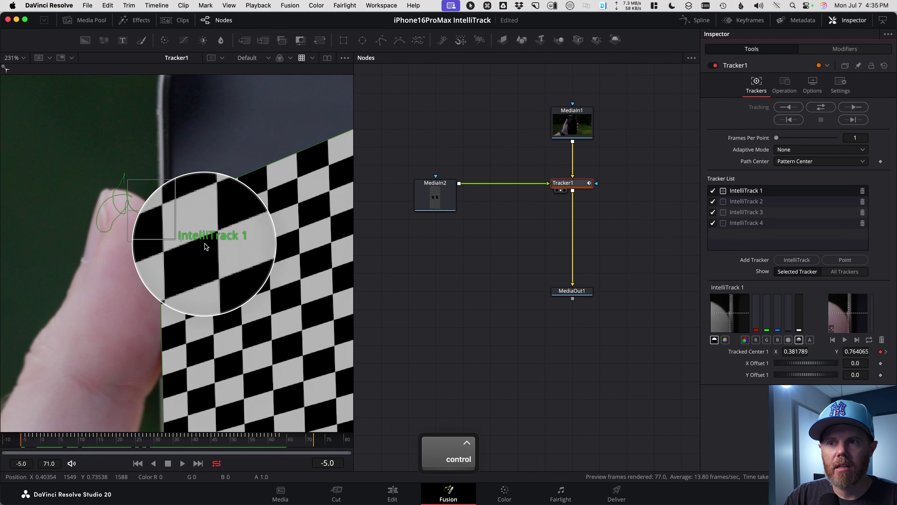
key(ctrl)
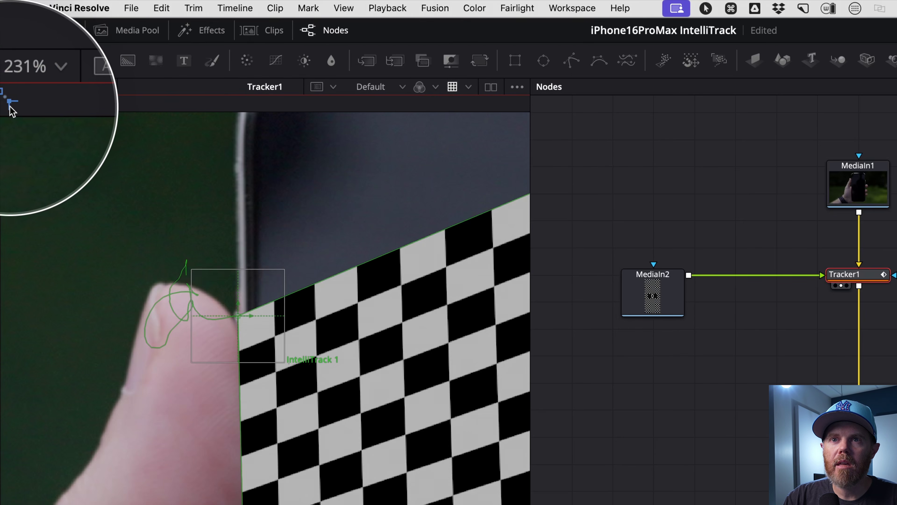
scroll(308, 301, down, 2)
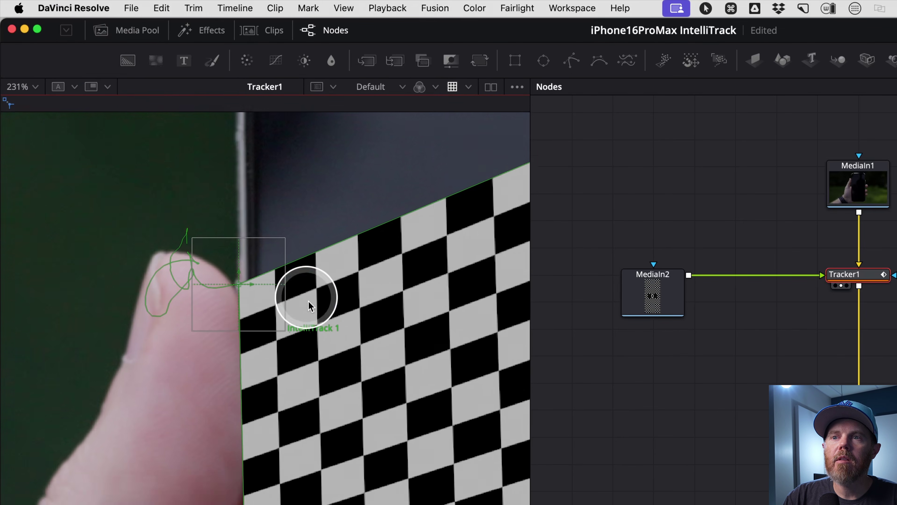
scroll(308, 306, down, 6)
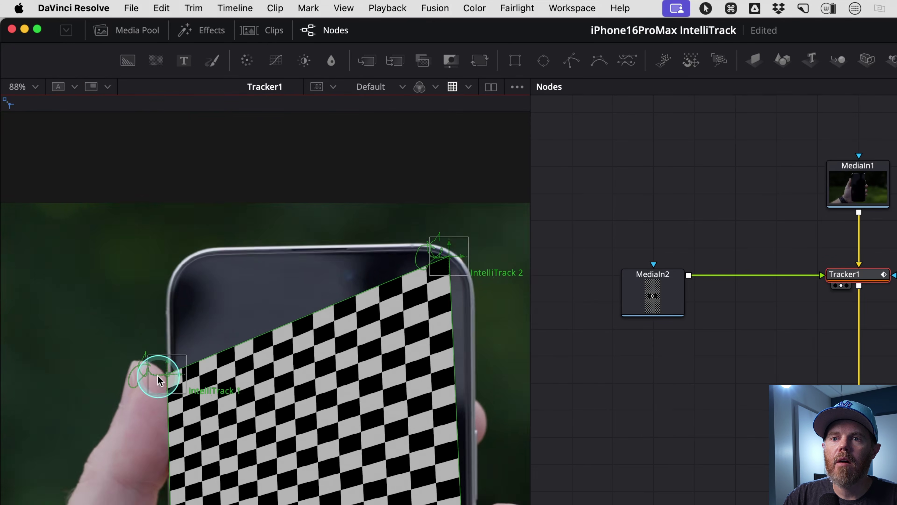
scroll(159, 380, up, 8)
drag(161, 429, 248, 180)
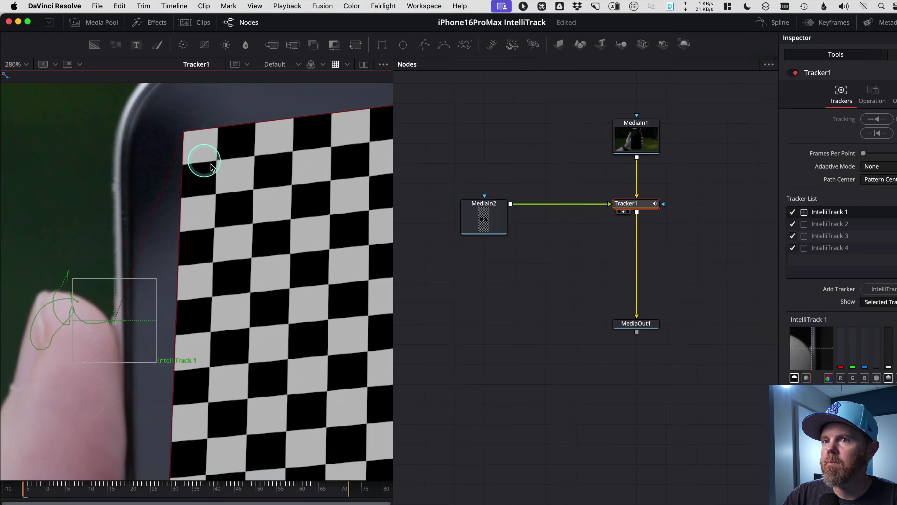
key(ctrl)
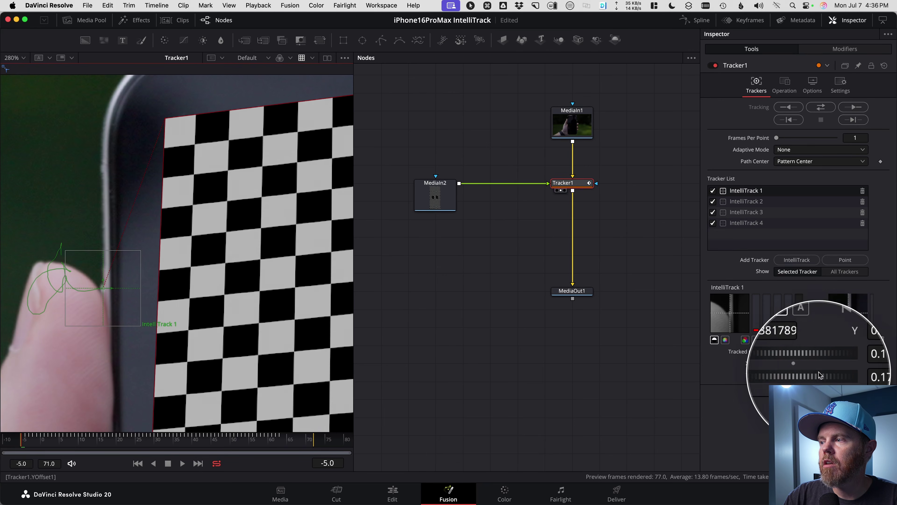
scroll(148, 194, up, 5)
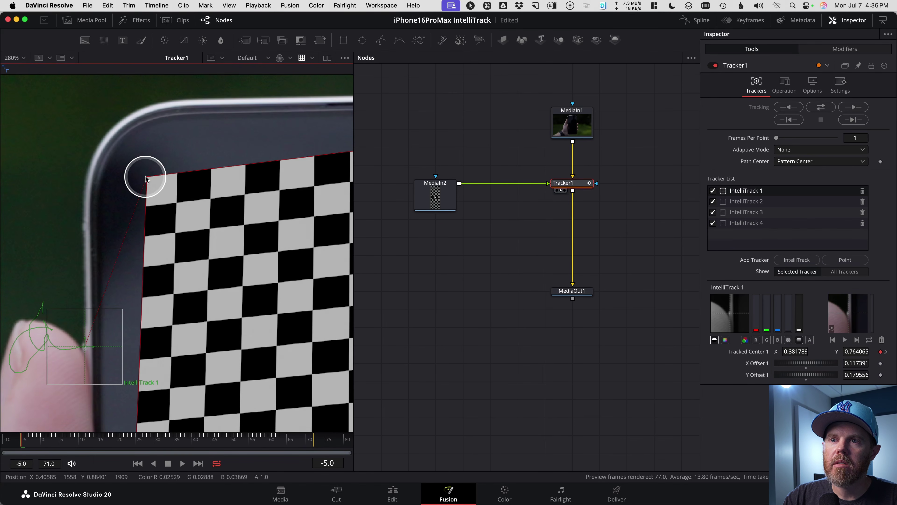
drag(146, 178, 104, 125)
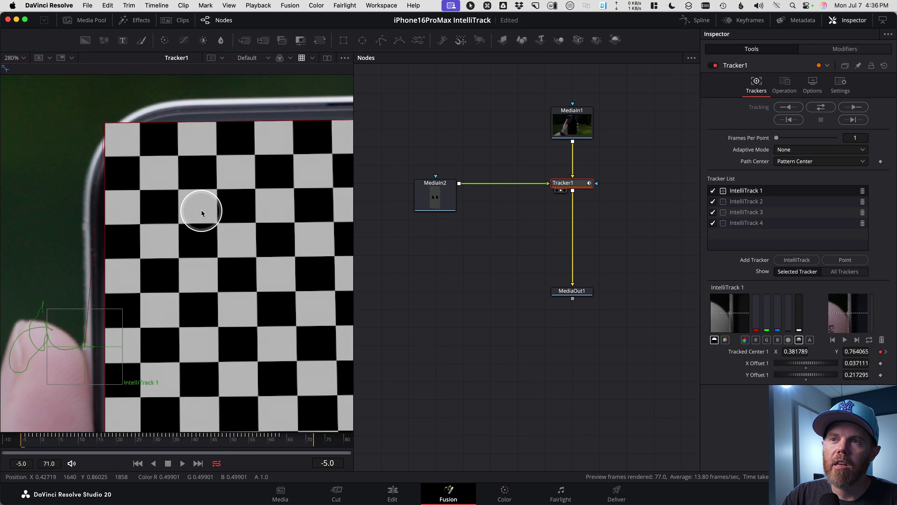
Step: Offset the insert's top-right corner at IntelliTrack 2 outward so it reaches the phone's outer edge
scroll(174, 228, down, 5)
scroll(246, 236, up, 2)
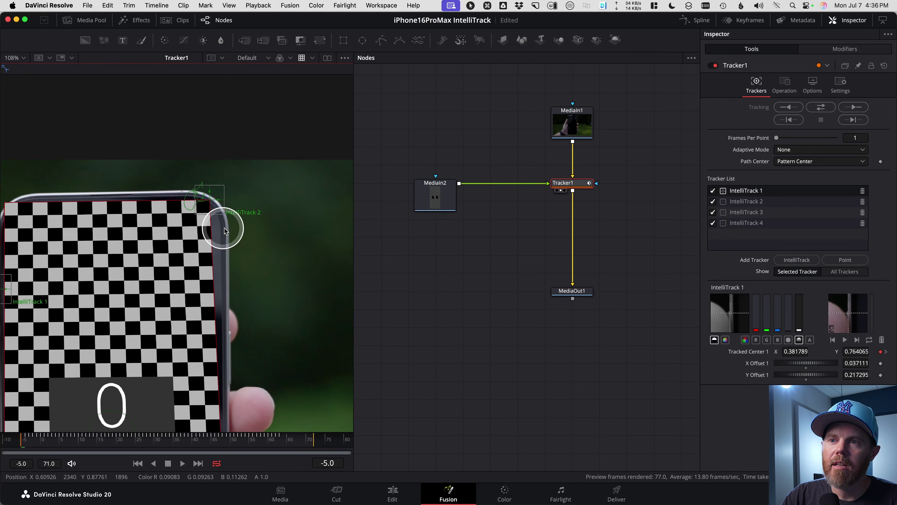
scroll(220, 229, up, 4)
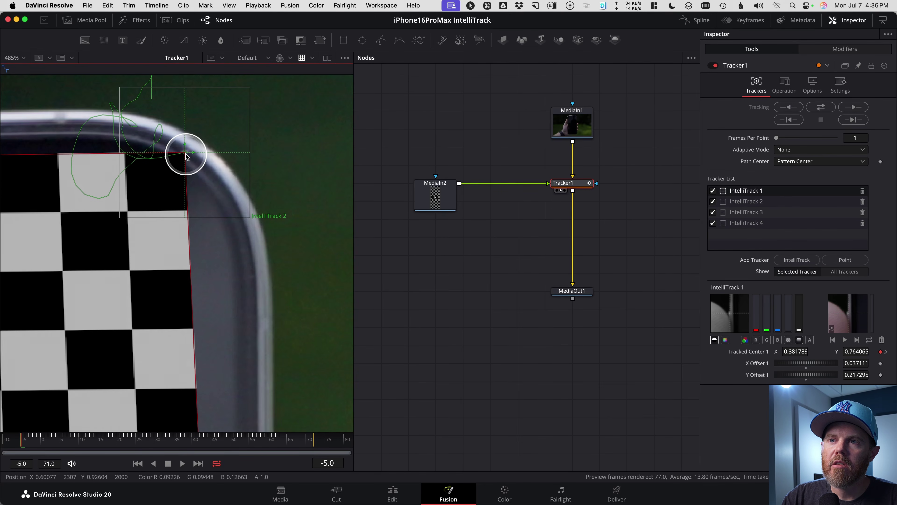
scroll(186, 155, up, 2)
drag(180, 152, 243, 148)
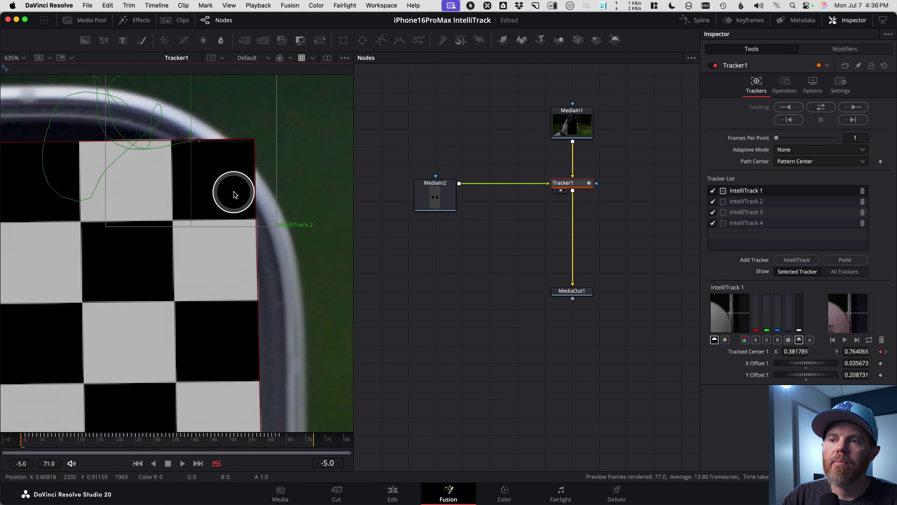
Step: Offset the insert's bottom-right corner at IntelliTrack 4 down and outward to the phone's lower edge
scroll(183, 183, down, 5)
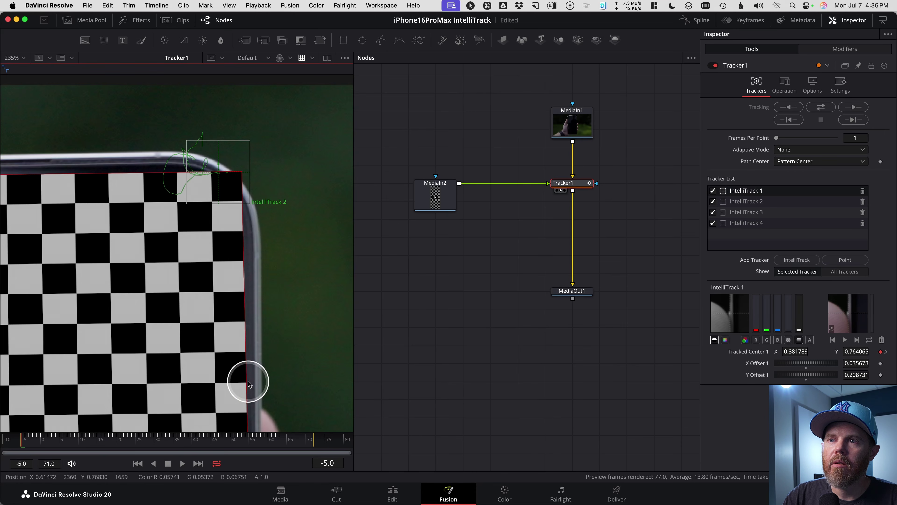
scroll(237, 270, down, 4)
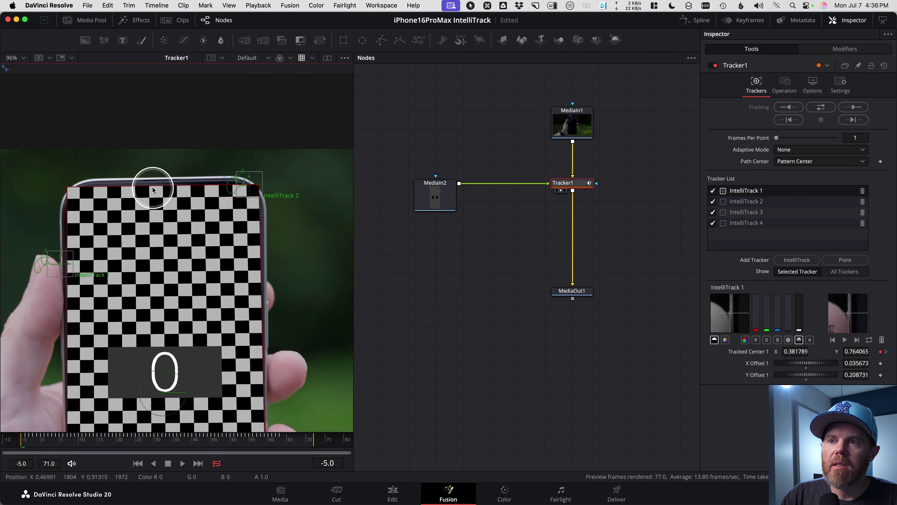
scroll(206, 186, up, 5)
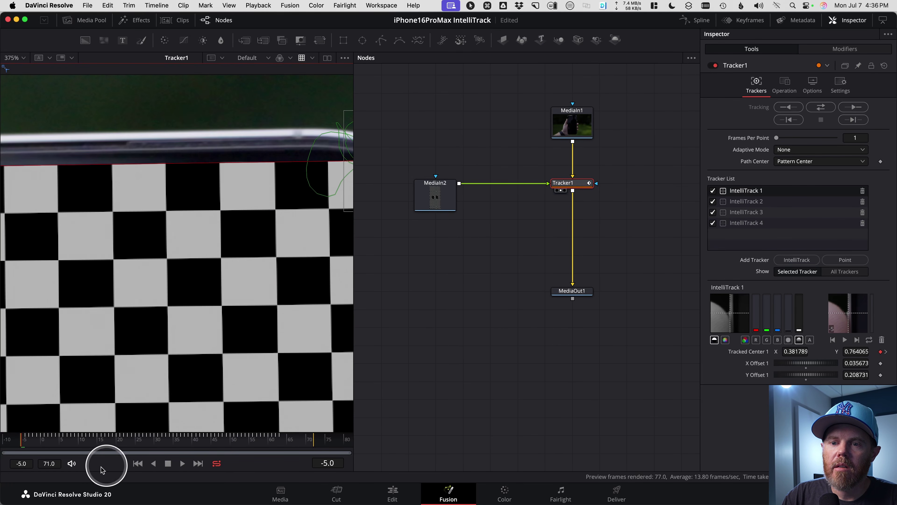
scroll(209, 360, down, 5)
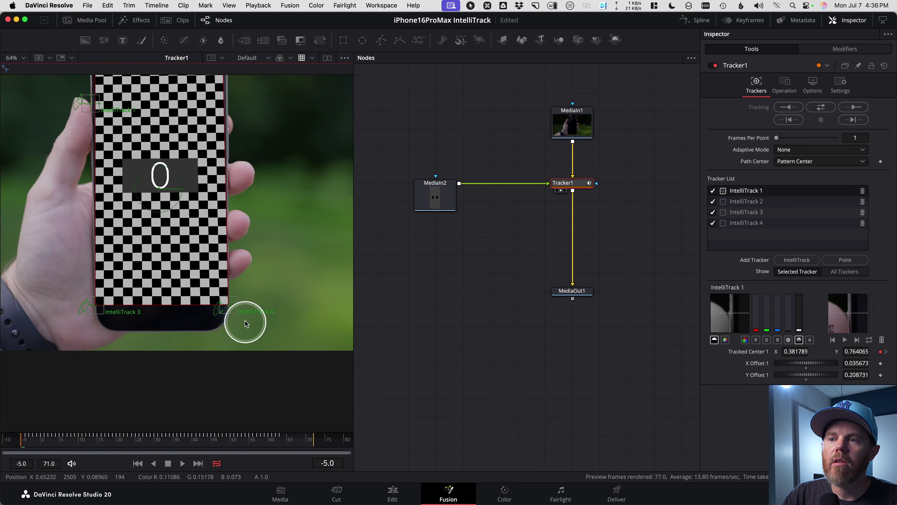
scroll(244, 320, up, 3)
scroll(347, 270, up, 1)
drag(201, 296, 240, 354)
Step: Offset the insert's bottom-left corner at IntelliTrack 3 down to the phone's lower-left corner
scroll(208, 355, left, 10)
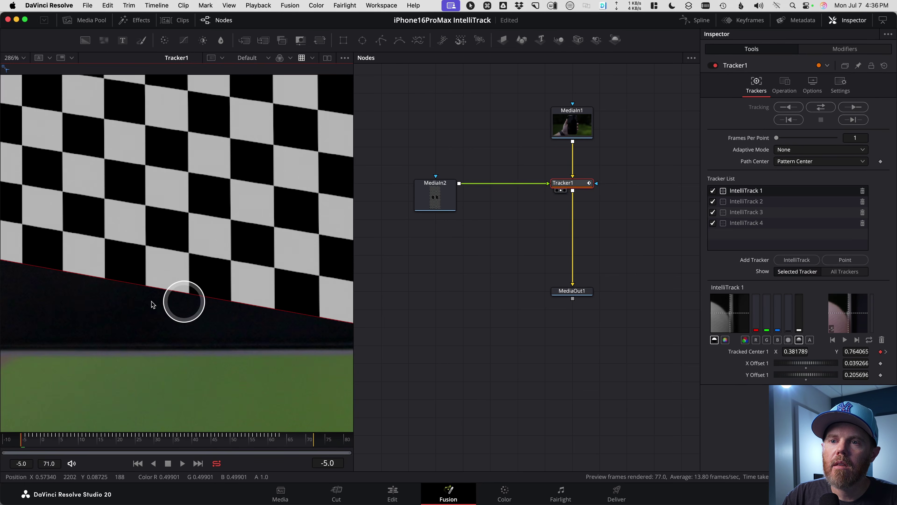
drag(108, 231, 114, 340)
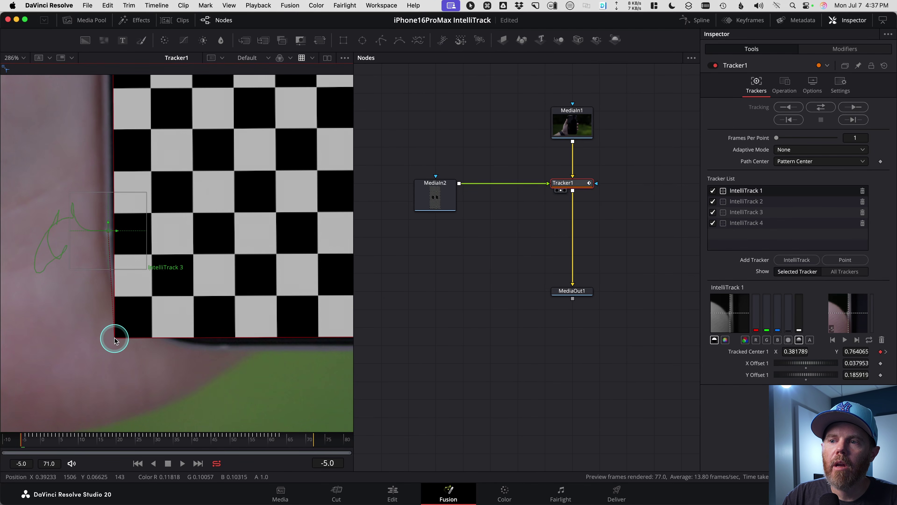
scroll(271, 286, down, 8)
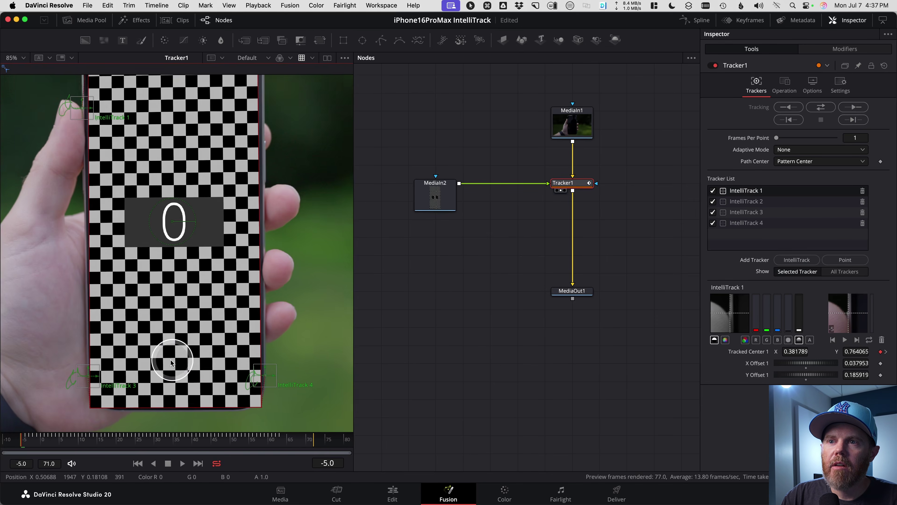
Step: Play back the composite, stop at frame 36 and examine how the insert's top edge fits the phone
key(space)
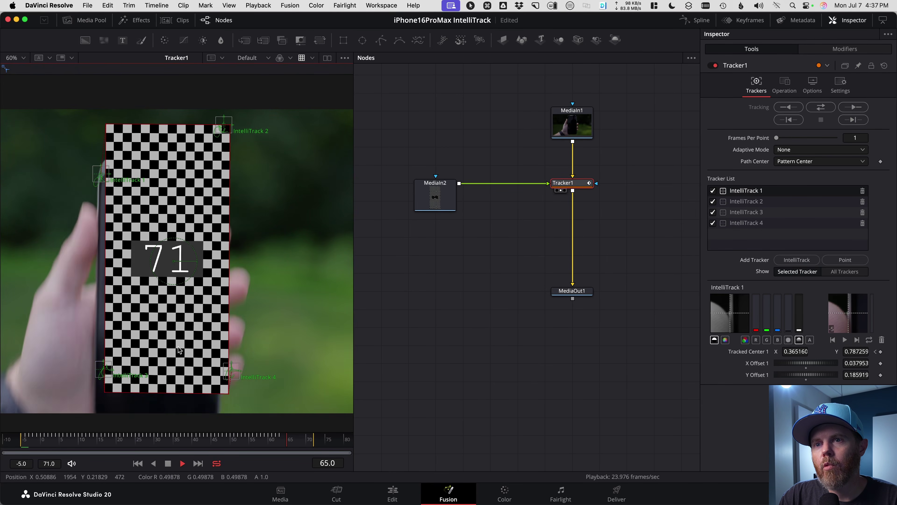
click(108, 182)
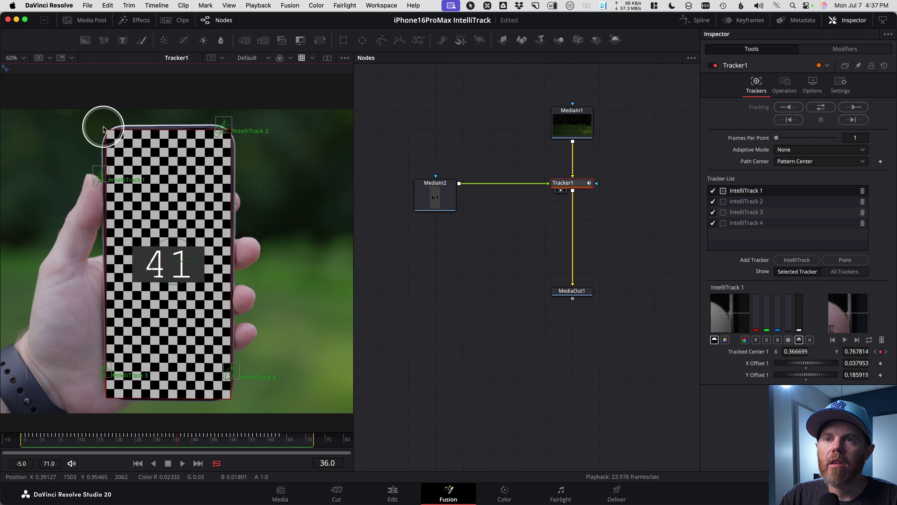
scroll(106, 128, up, 3)
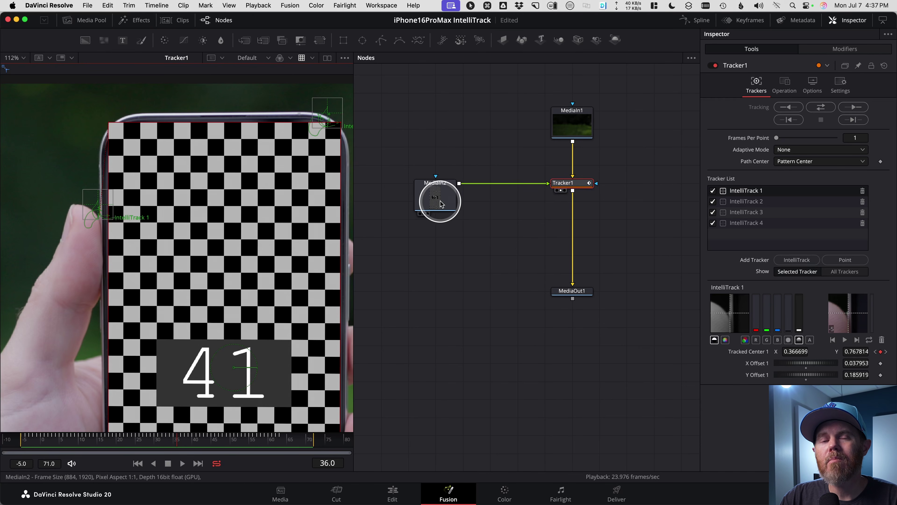
click(395, 173)
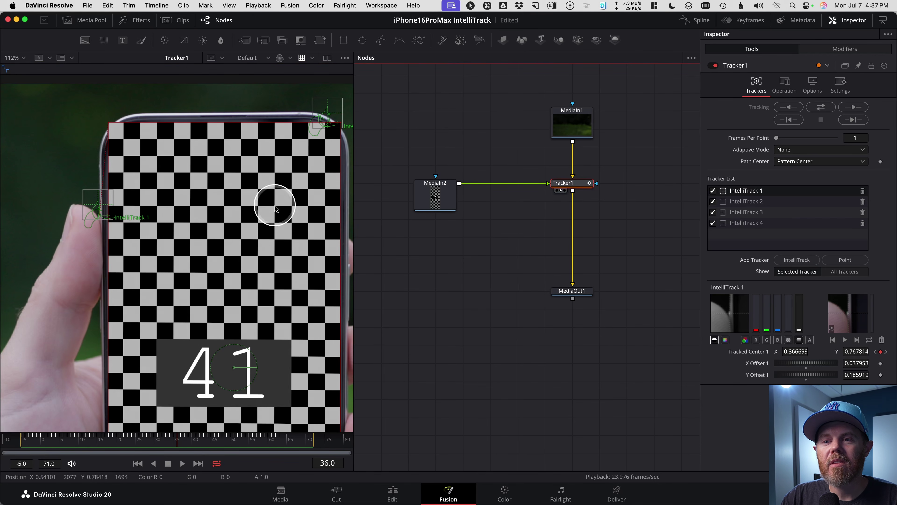
Step: Return to frame -5 and fine-tune the offset of the insert's top-right corner at IntelliTrack 2 against the phone's rounded corner
click(137, 463)
scroll(177, 244, up, 6)
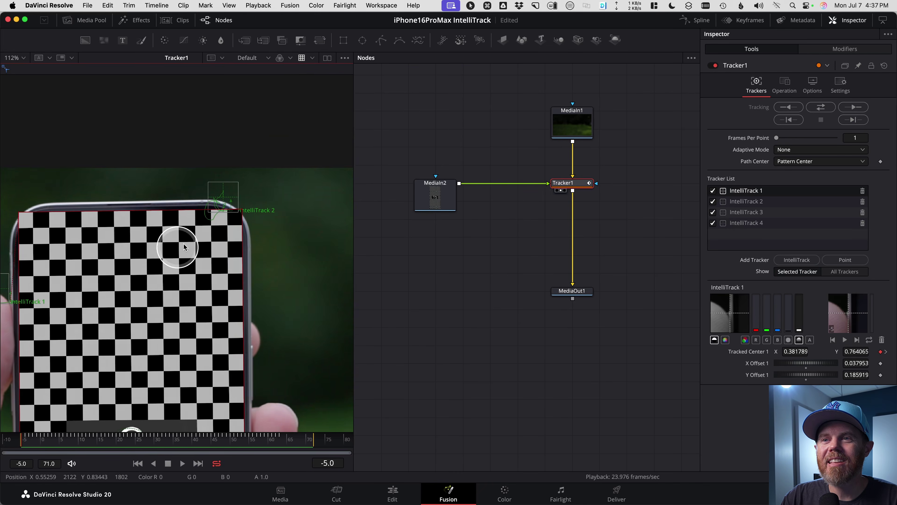
mouse_move(294, 148)
mouse_down()
mouse_move(290, 136)
mouse_move(298, 139)
mouse_up()
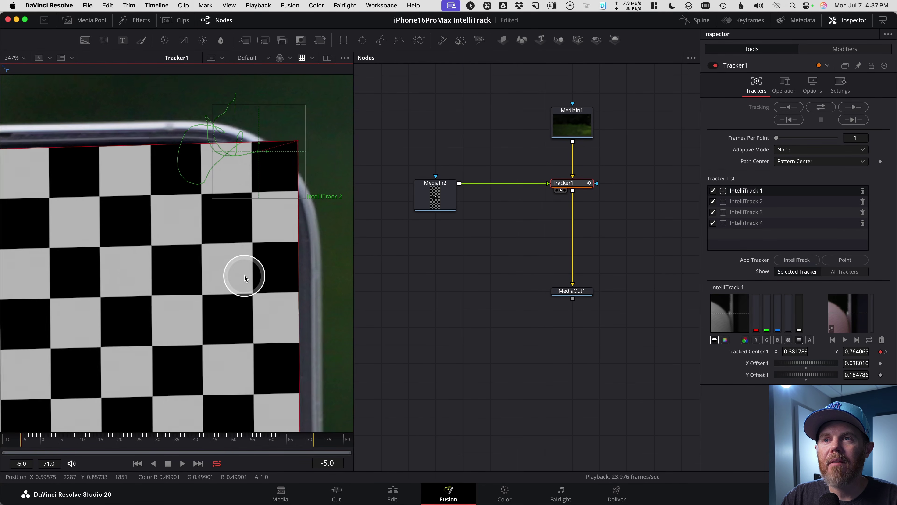
scroll(244, 277, down, 8)
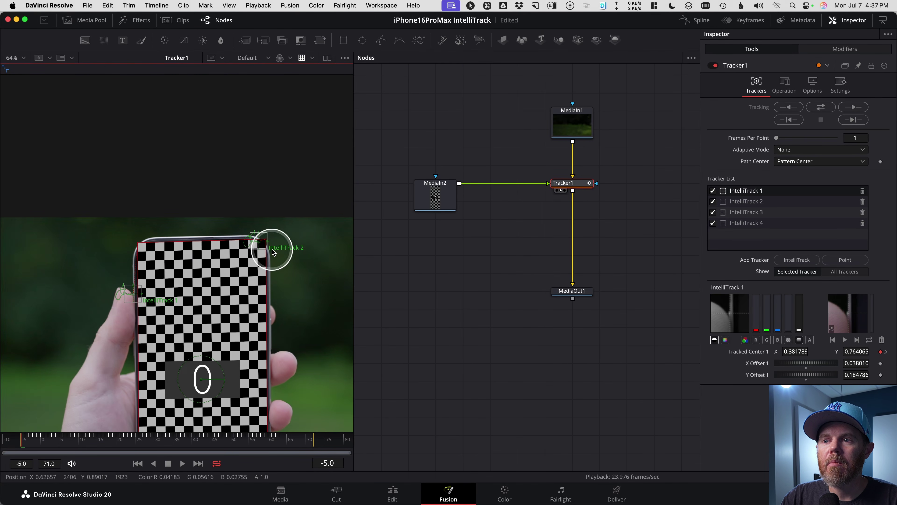
scroll(299, 180, up, 8)
drag(286, 191, 288, 190)
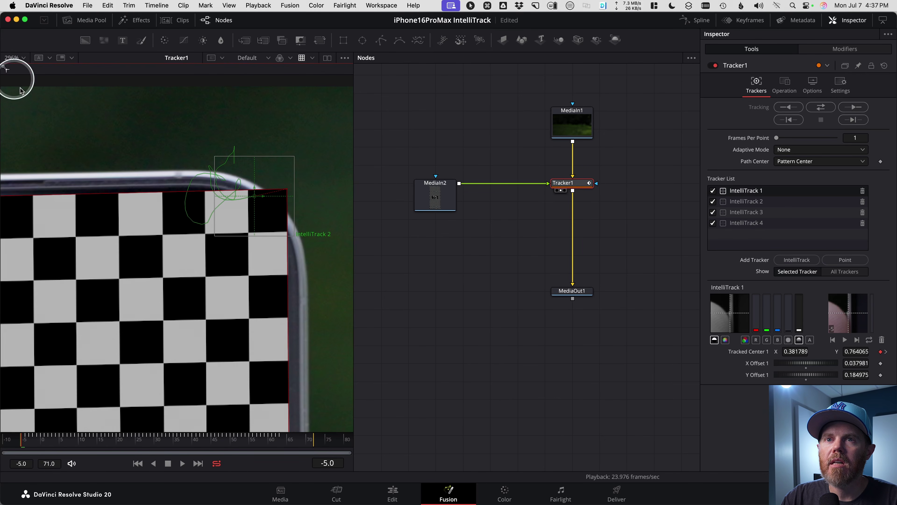
scroll(271, 267, down, 5)
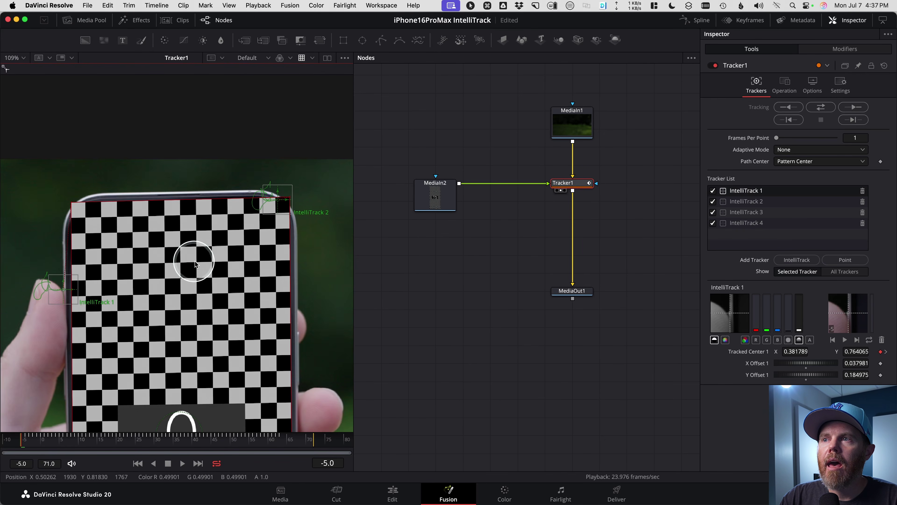
Step: Add a Rectangle mask above MediaIn2, connect it as MediaIn2's mask and show MediaIn2 in the viewer
key(super)
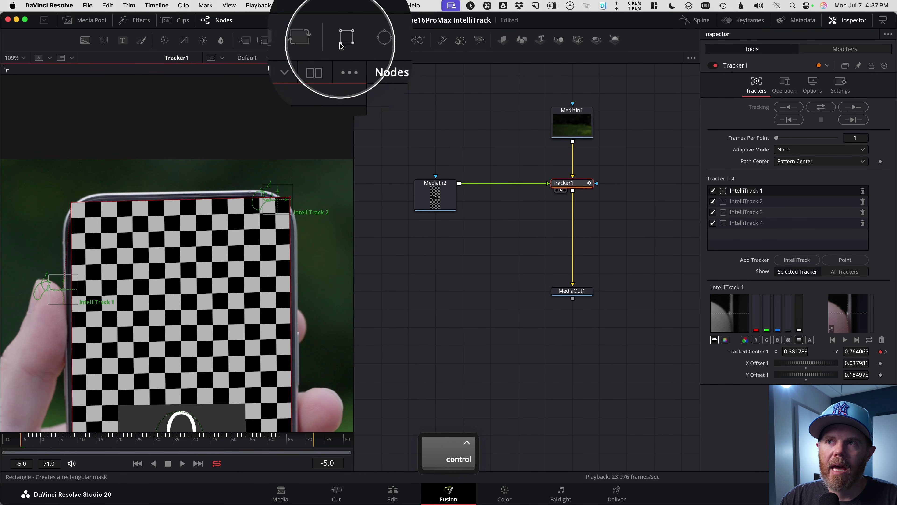
drag(346, 44, 438, 147)
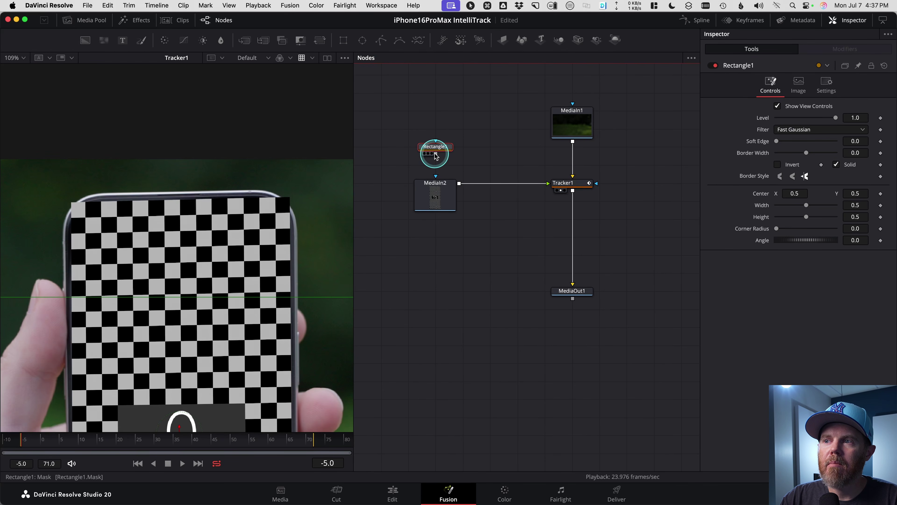
drag(437, 191, 282, 204)
scroll(194, 187, down, 3)
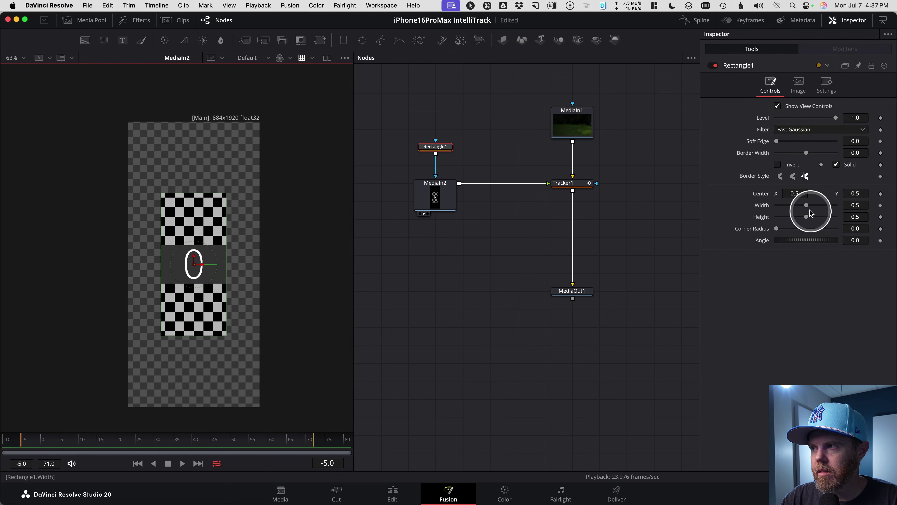
Step: Set the rectangle mask's width and height to 1.0 and its corner radius to 0.126
key(ctrl)
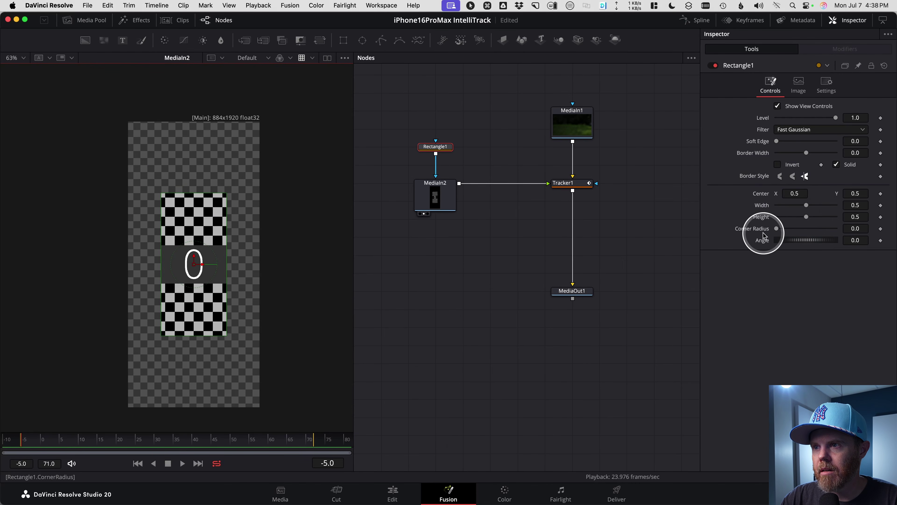
drag(806, 209, 883, 216)
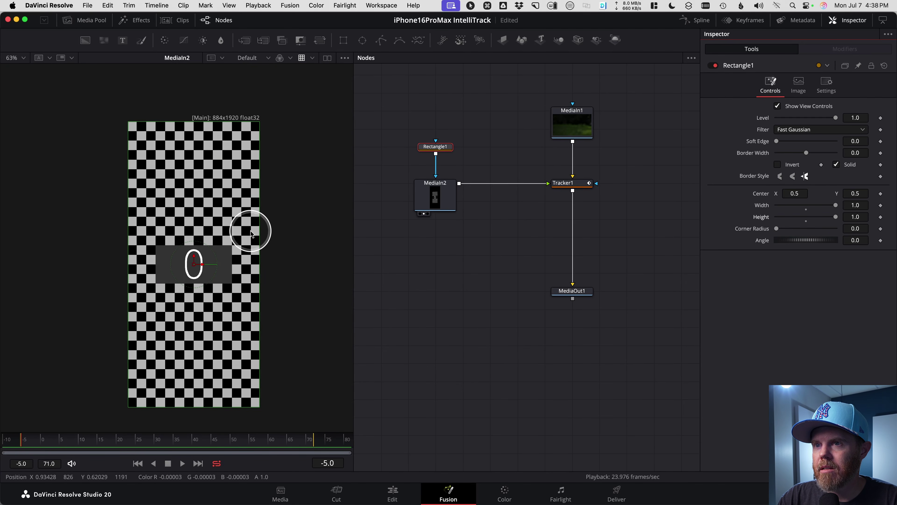
key(super)
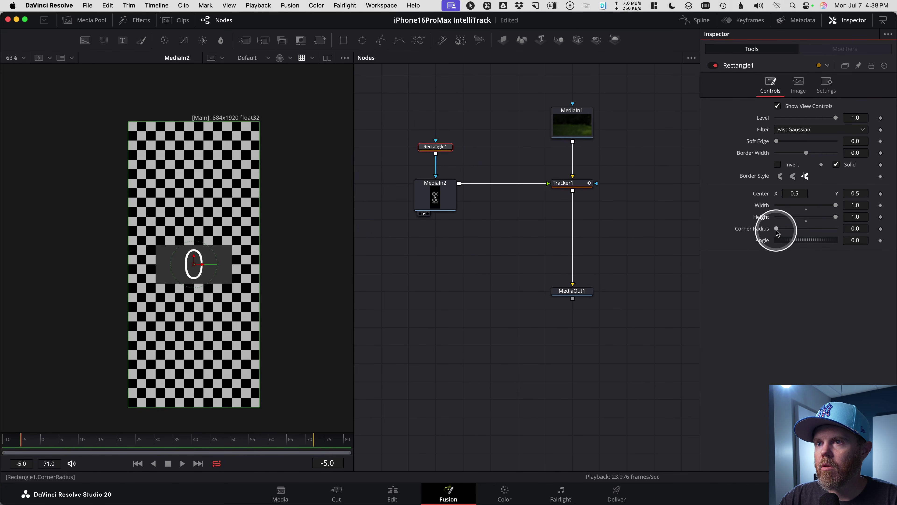
scroll(261, 130, up, 10)
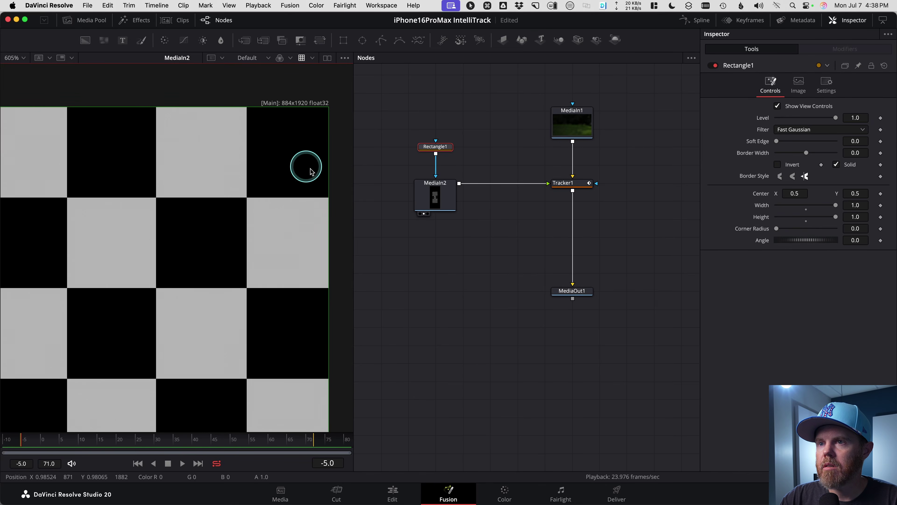
drag(779, 230, 786, 230)
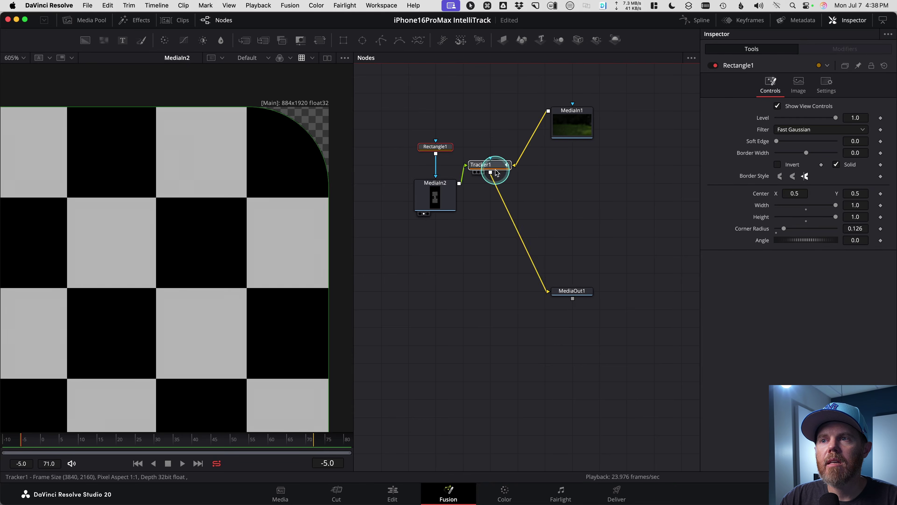
Step: Show Tracker1 in the viewer and raise the rectangle mask's corner radius to 0.299 to match the phone's rounded corners
key(1)
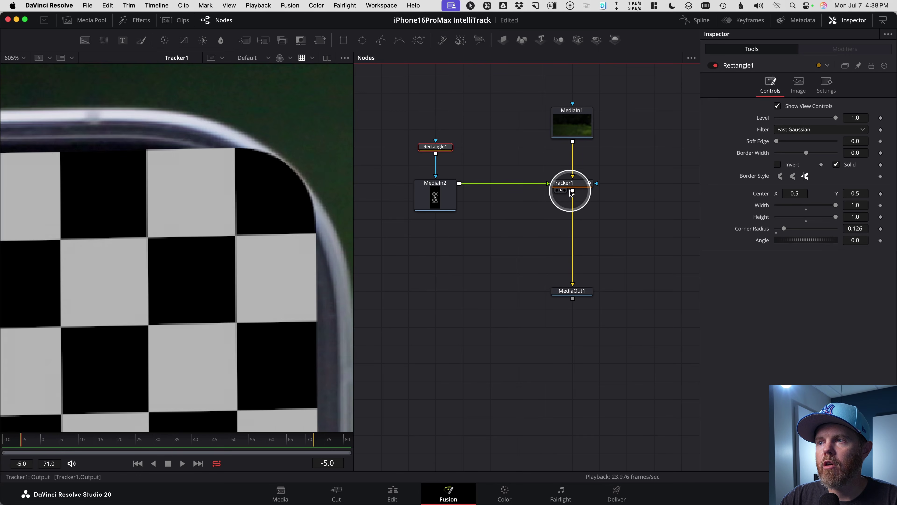
click(567, 184)
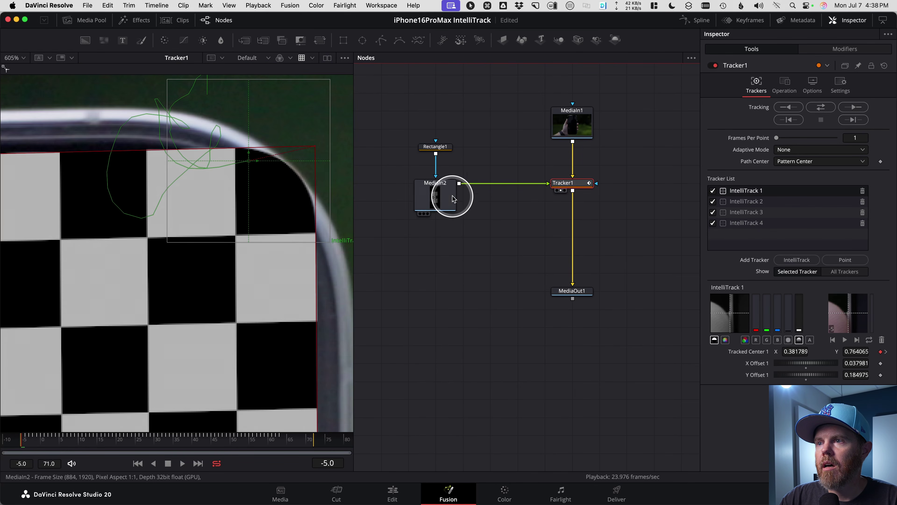
click(438, 147)
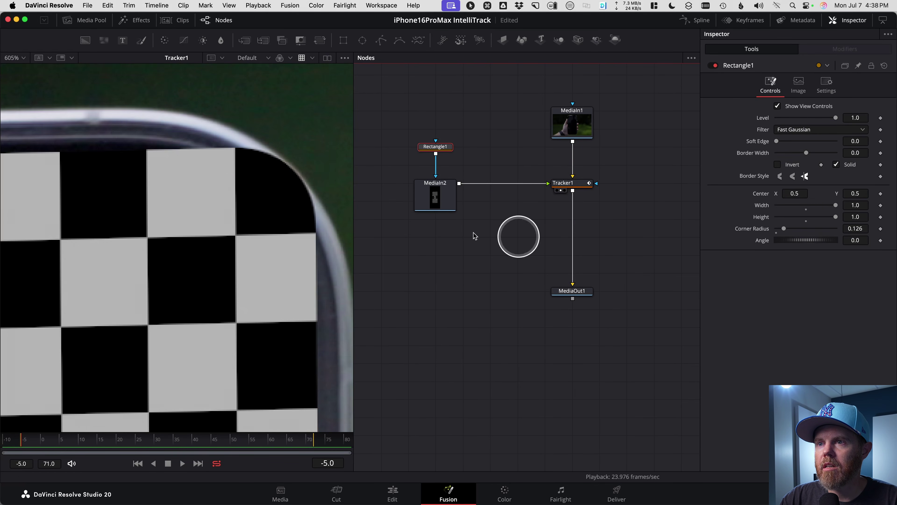
scroll(293, 172, up, 3)
drag(784, 231, 795, 232)
scroll(170, 226, down, 10)
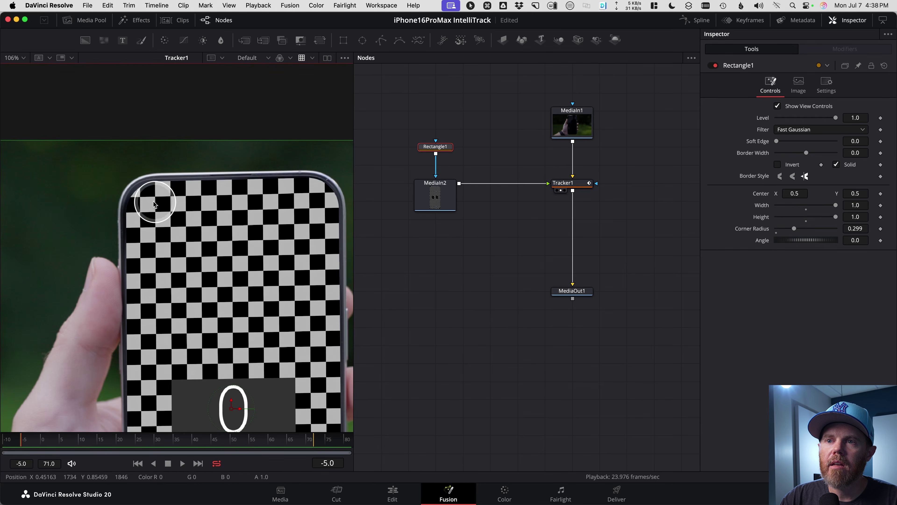
Step: Offset the insert's top-left corner slightly outward in Tracker1, to about X 0.033, Y 0.185, and check the fit at the bottom corners
scroll(154, 204, up, 5)
scroll(176, 191, up, 2)
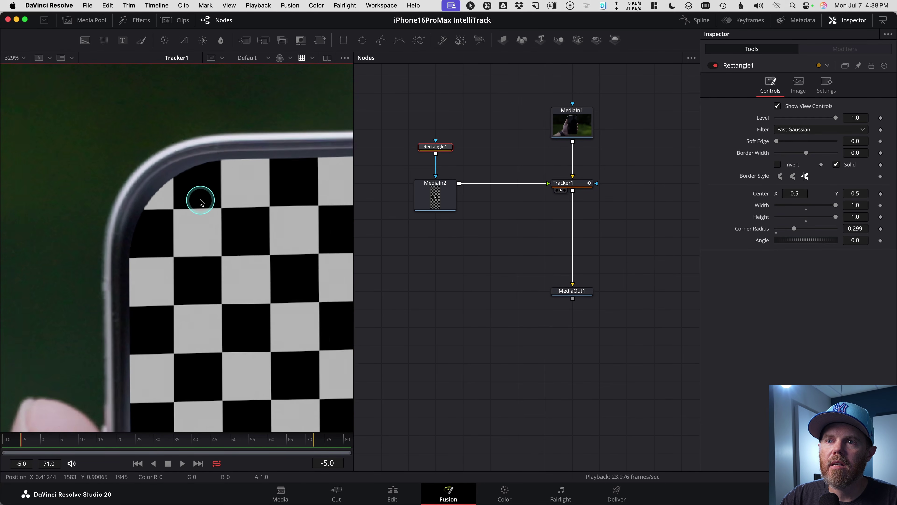
click(563, 188)
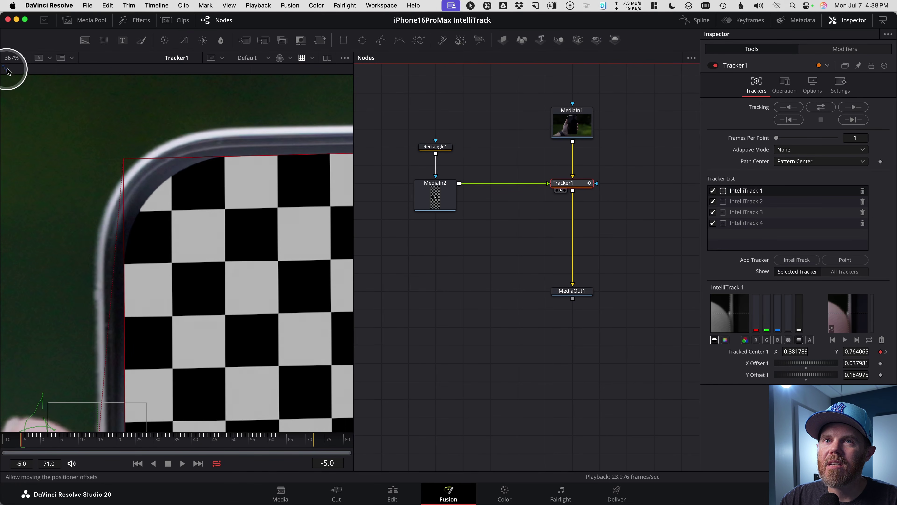
drag(123, 163, 118, 159)
scroll(131, 171, down, 10)
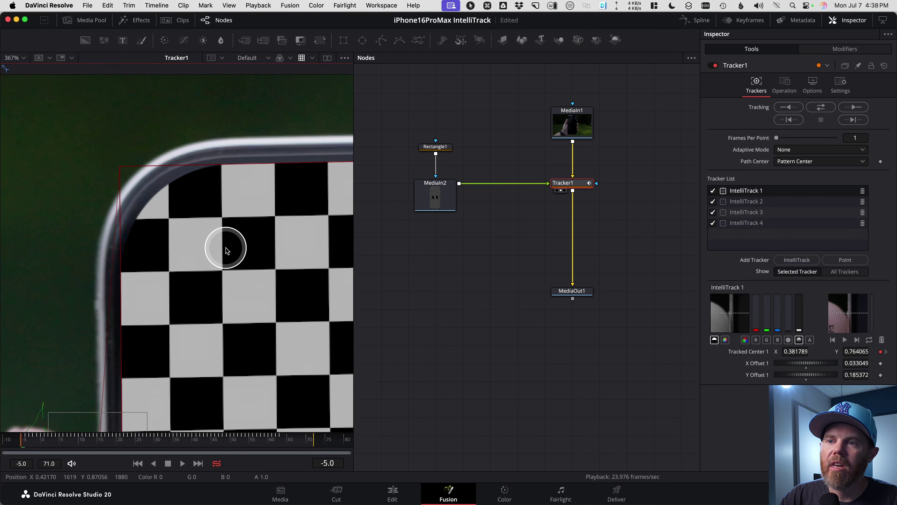
scroll(314, 212, up, 9)
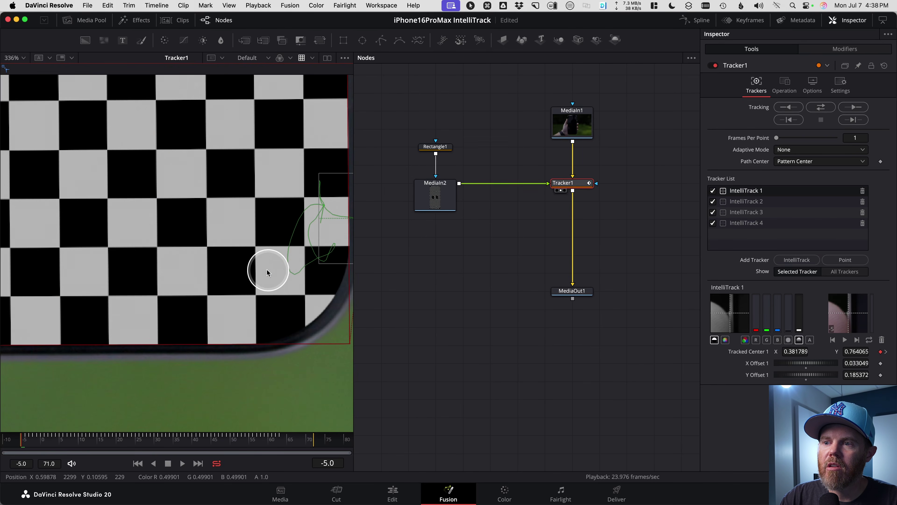
drag(118, 285, 220, 294)
scroll(159, 314, down, 10)
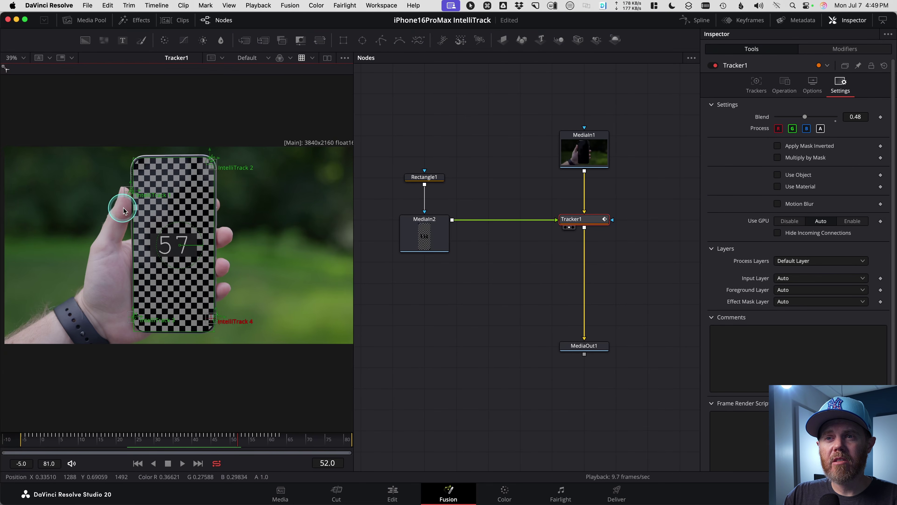
Step: Examine the thumb and the phone's side edge around IntelliTrack 1 at frame 52
scroll(125, 208, up, 6)
drag(132, 152, 31, 198)
scroll(106, 177, down, 6)
drag(136, 228, 223, 228)
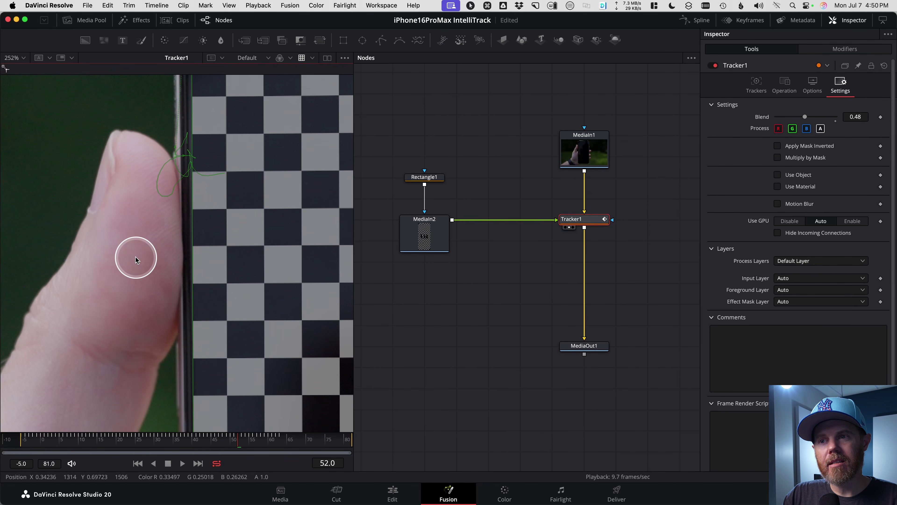
scroll(88, 255, down, 5)
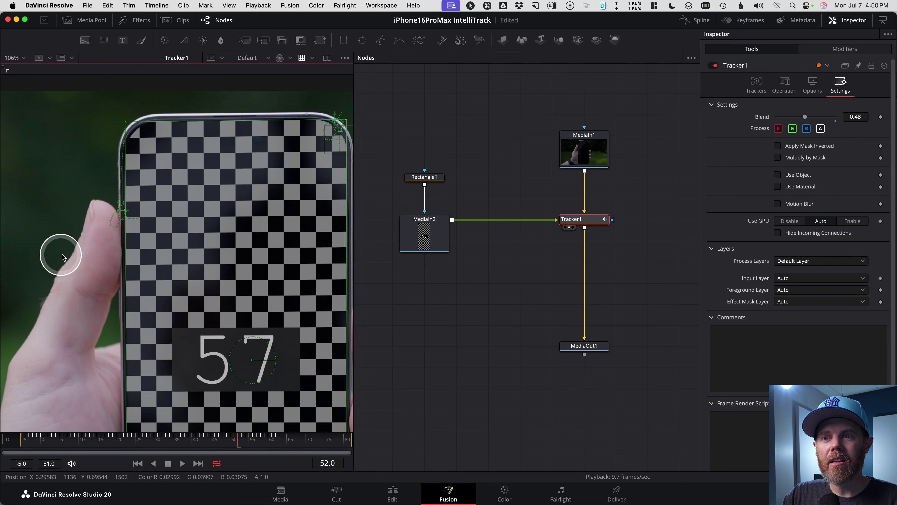
Step: Move IntelliTrack 2's pattern box off the phone's top-right corner into the background and show Tracker1's tracker list
scroll(238, 190, up, 5)
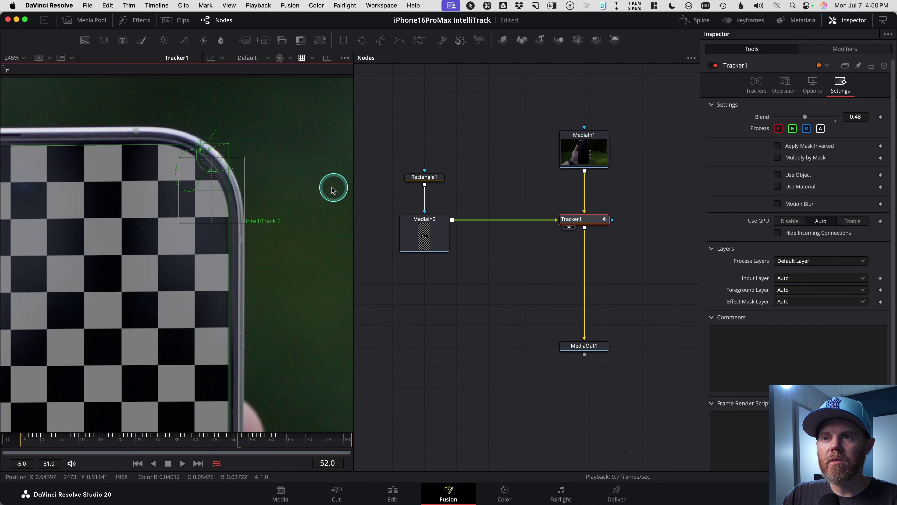
scroll(240, 192, up, 3)
scroll(247, 212, down, 6)
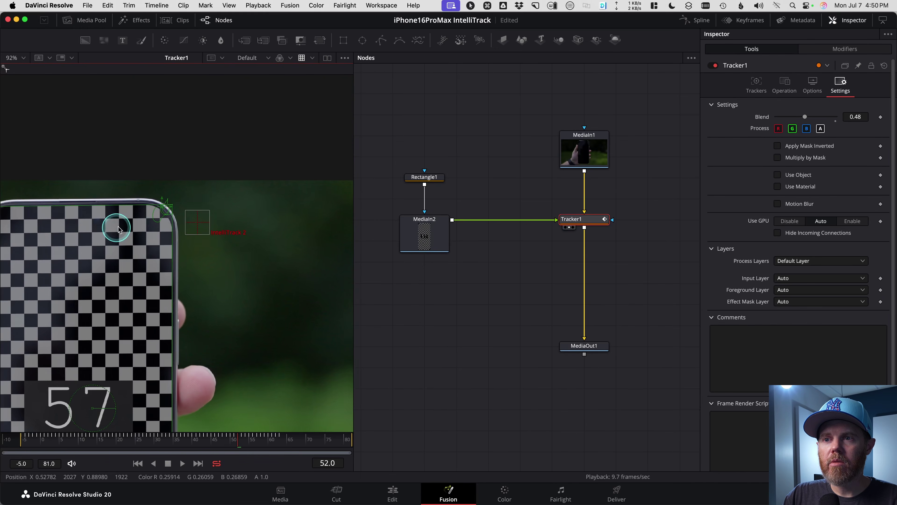
scroll(206, 222, down, 5)
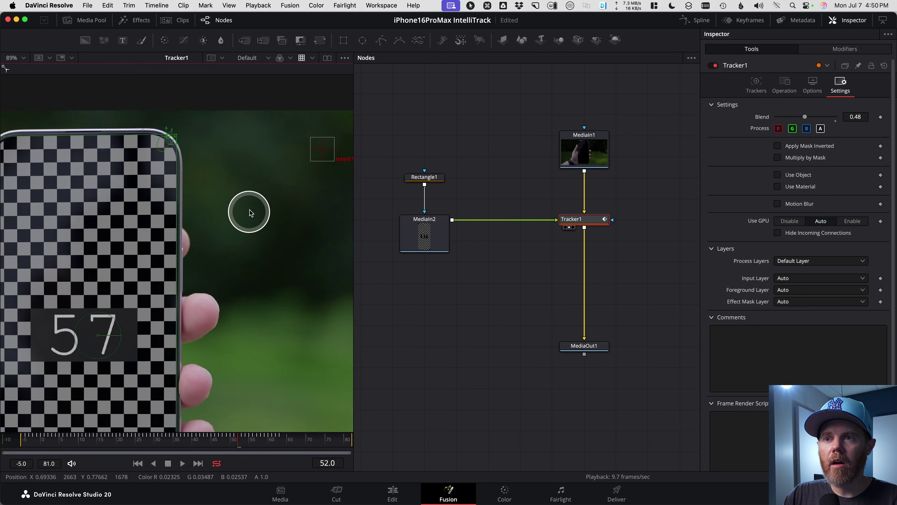
scroll(284, 180, up, 3)
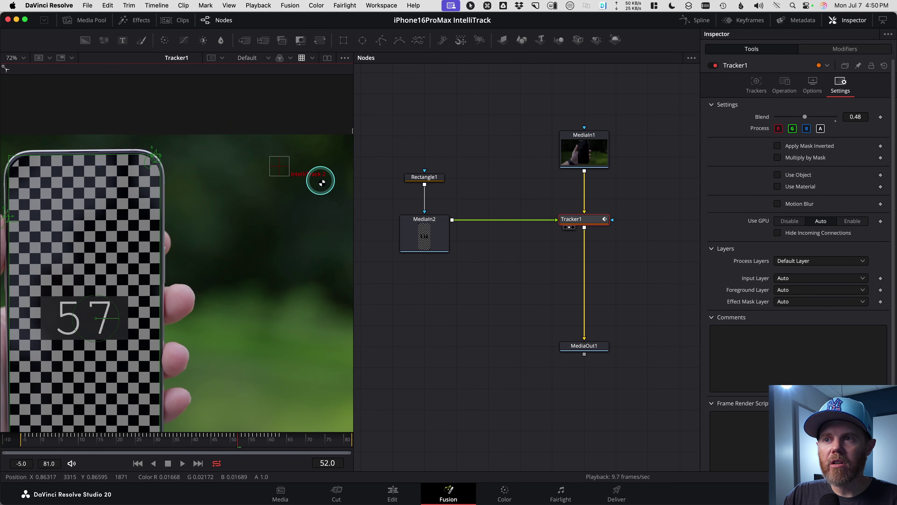
key(super)
mouse_move(283, 176)
mouse_down()
mouse_move(286, 166)
mouse_move(279, 171)
mouse_up()
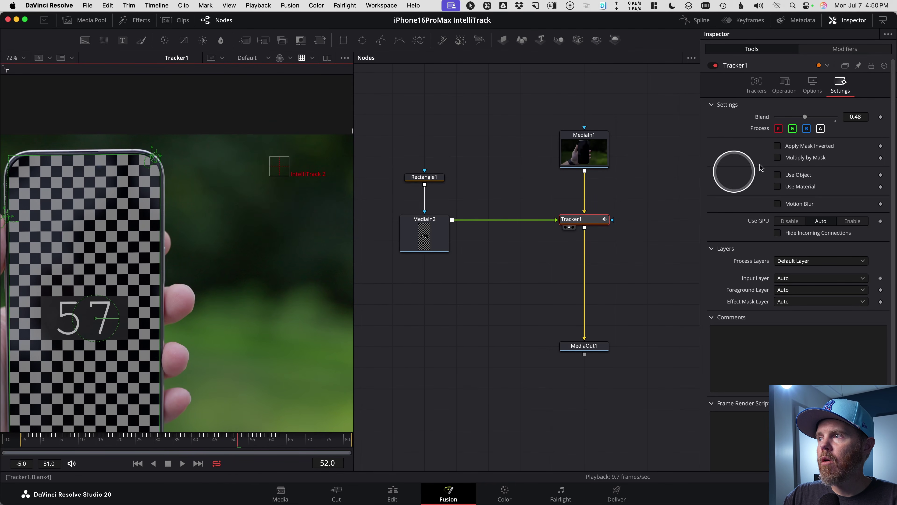
click(751, 89)
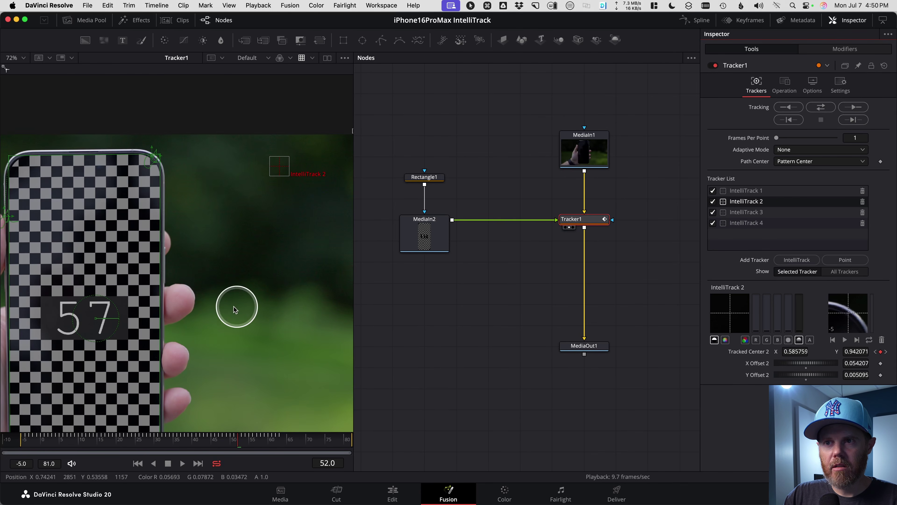
Step: Move IntelliTrack 4's pattern box away from the phone's bottom-right corner so the edge is unobstructed
scroll(200, 174, up, 8)
scroll(203, 256, left, 3)
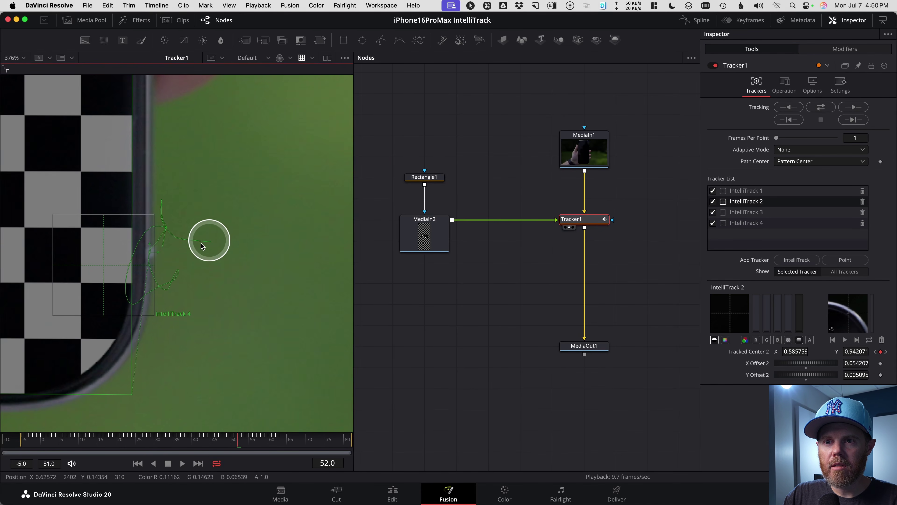
drag(88, 266, 296, 267)
scroll(251, 285, down, 8)
drag(244, 276, 362, 274)
scroll(24, 274, up, 6)
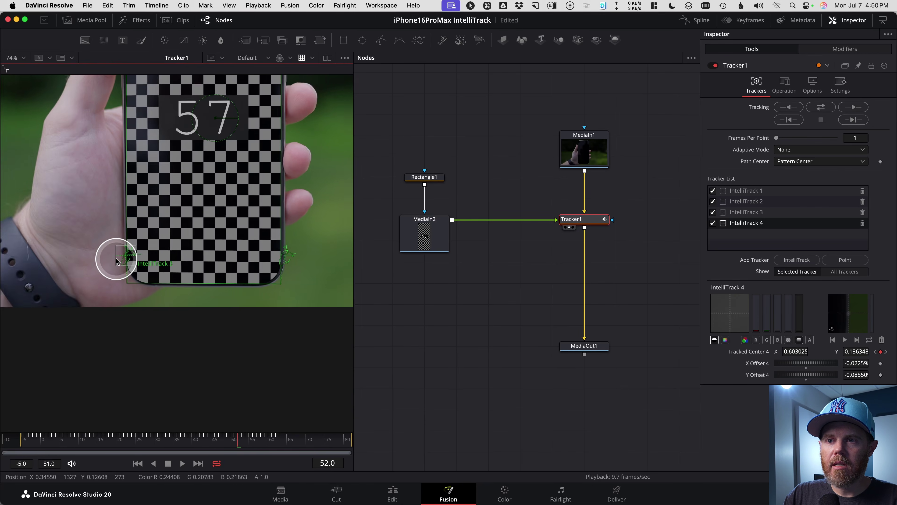
Step: Move IntelliTrack 3's pattern box away from the phone's bottom-left corner, out over the hand
drag(144, 248, 11, 259)
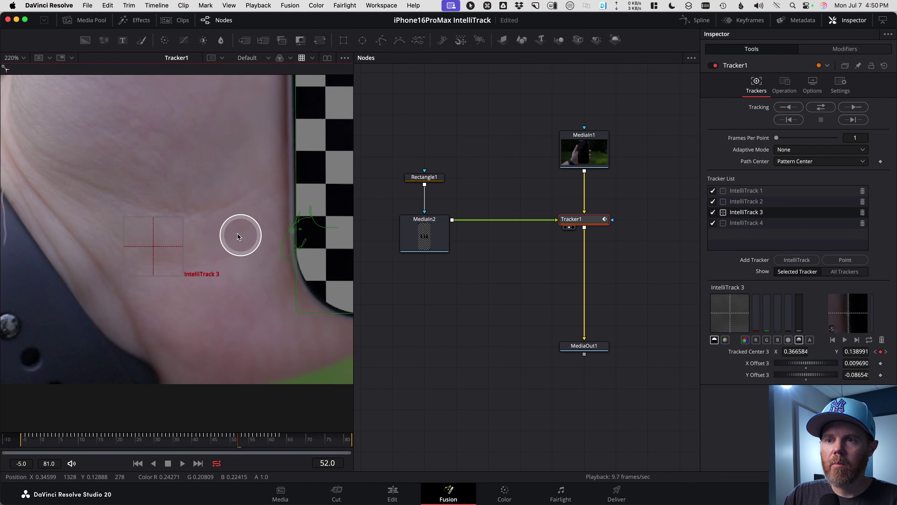
drag(160, 248, 61, 240)
scroll(242, 246, down, 6)
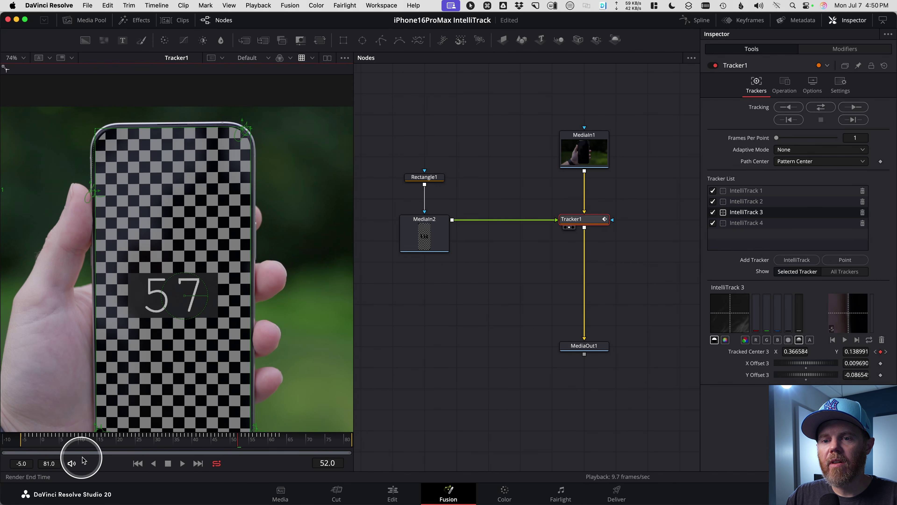
Step: Set the render range to start at frame 61 and go to frame 63
key(space)
click(22, 463)
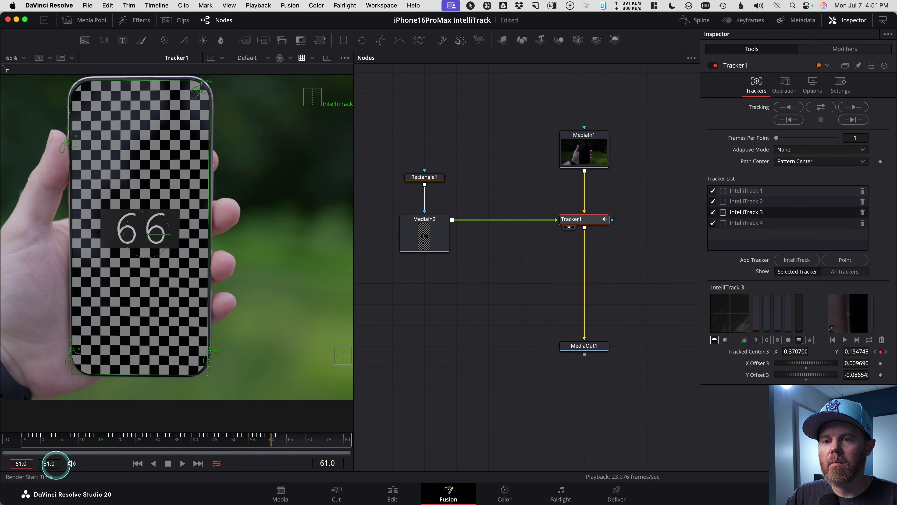
click(279, 441)
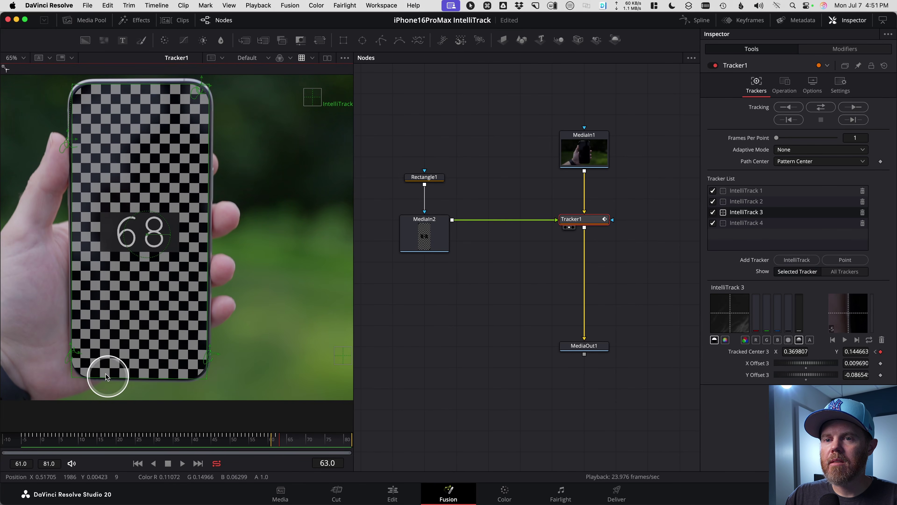
Step: Examine the phone's bottom-left edge and IntelliTrack 3's path, comparing frames 63 and 64
drag(84, 368, 130, 317)
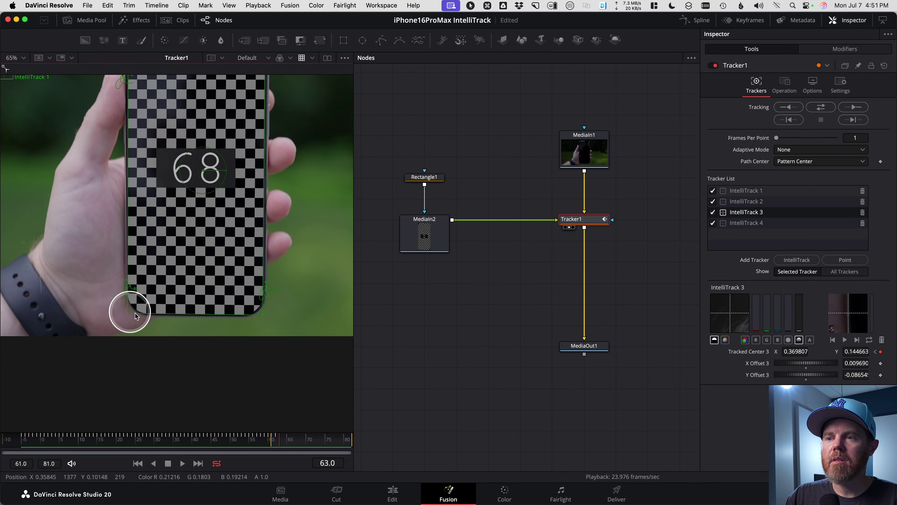
scroll(265, 304, up, 5)
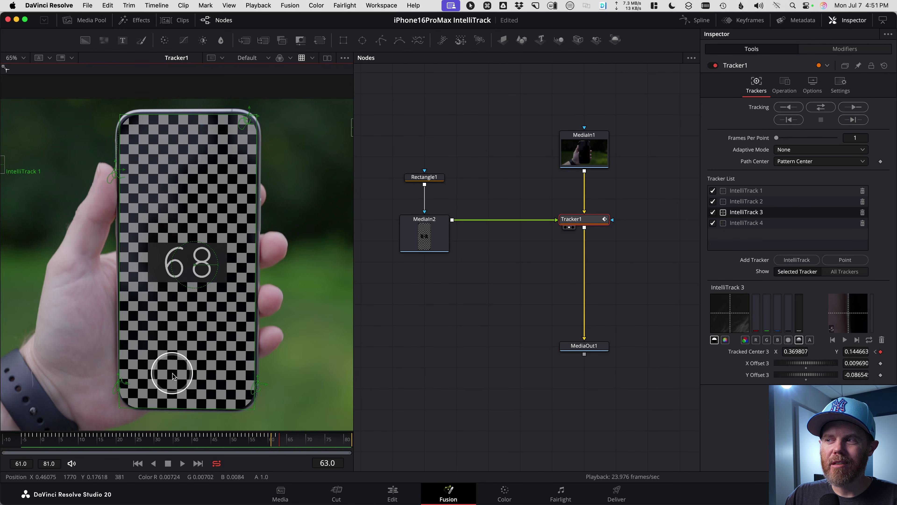
scroll(164, 382, up, 5)
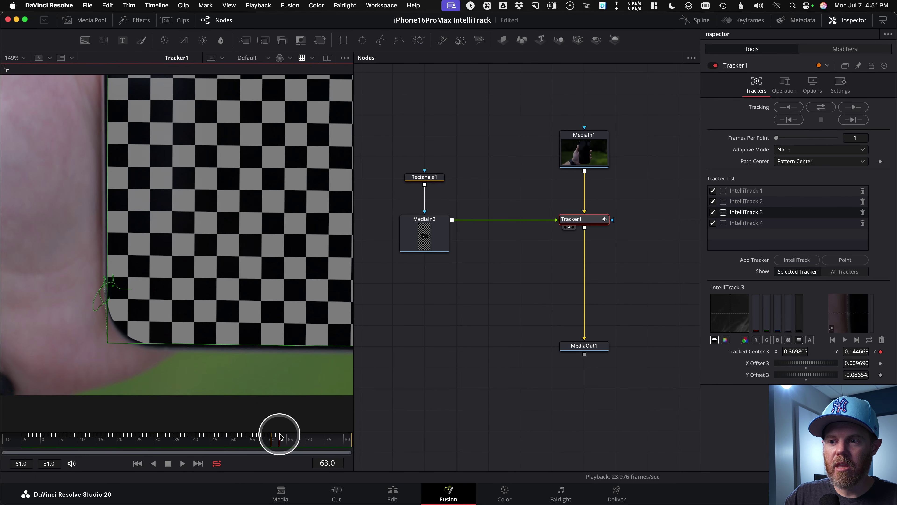
drag(281, 438, 281, 442)
scroll(110, 300, up, 10)
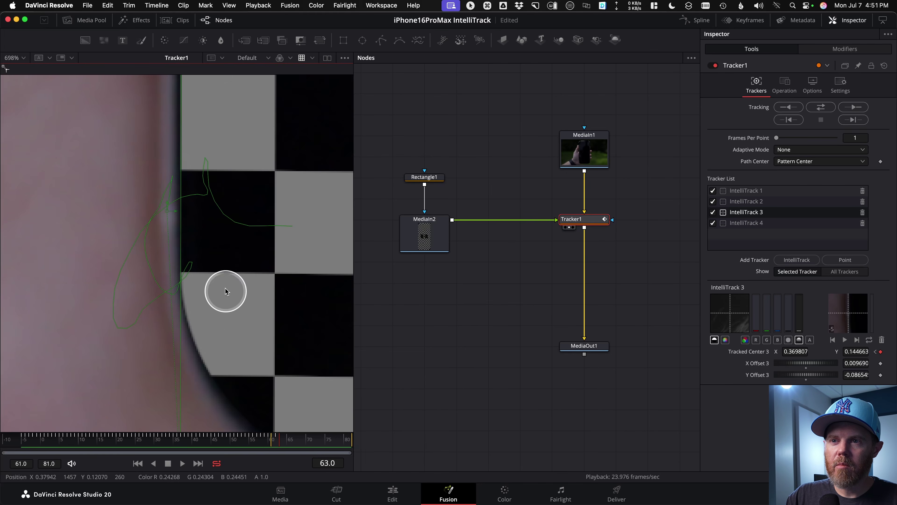
scroll(197, 228, up, 4)
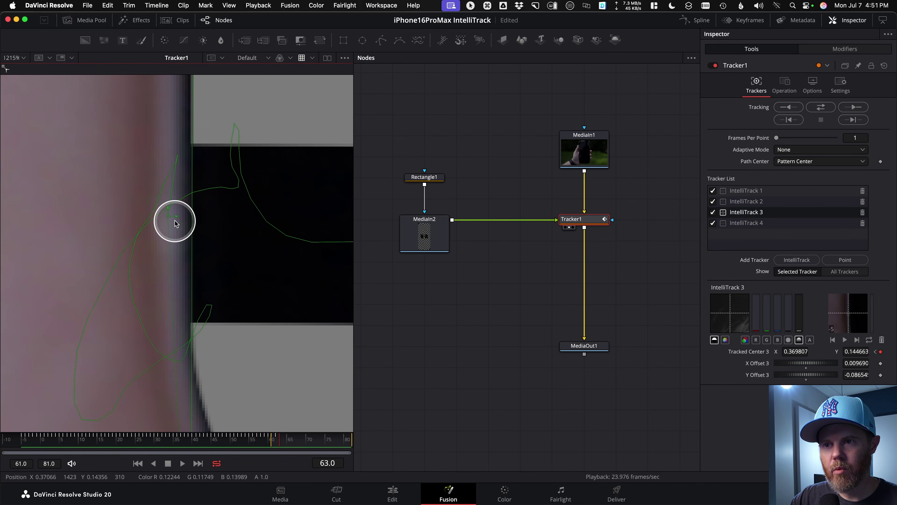
key(bracketleft)
key(bracketright)
key(bracketright)
key(bracketleft)
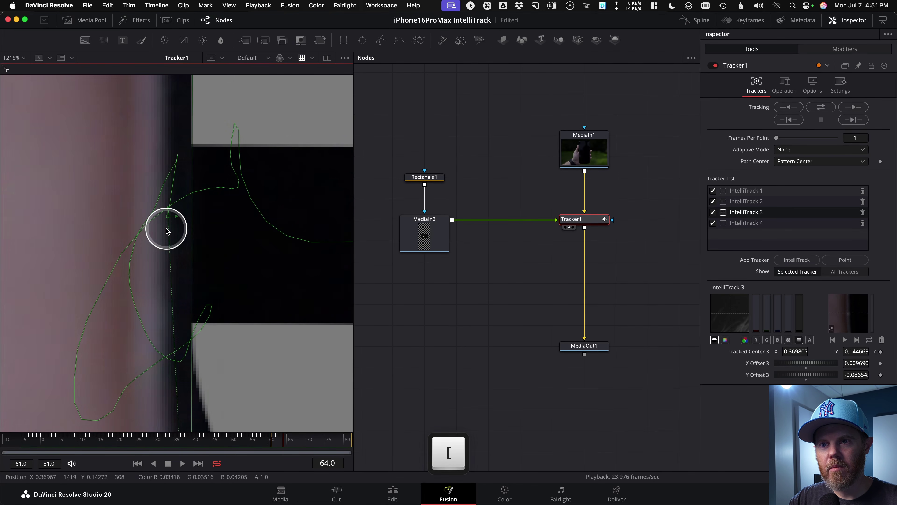
key(bracketleft)
key(bracketright)
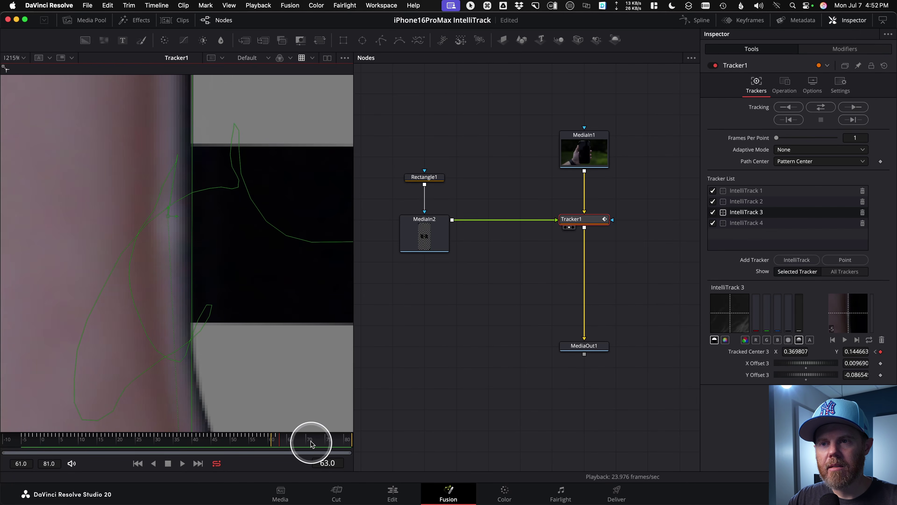
scroll(180, 296, down, 4)
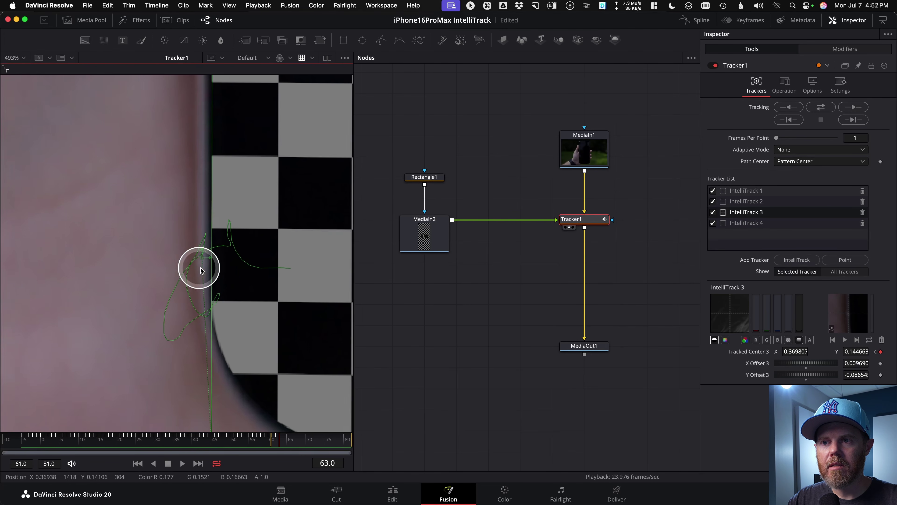
scroll(203, 262, up, 3)
scroll(204, 260, down, 4)
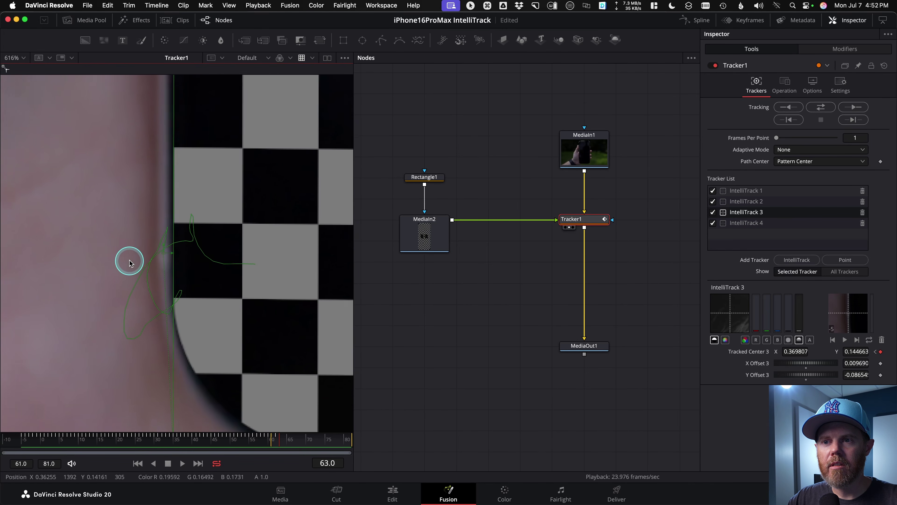
scroll(172, 260, down, 6)
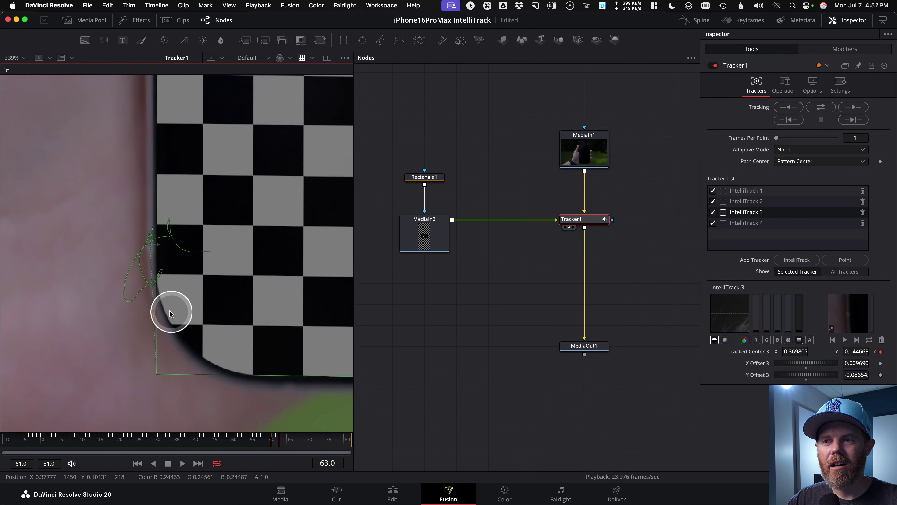
scroll(176, 274, up, 6)
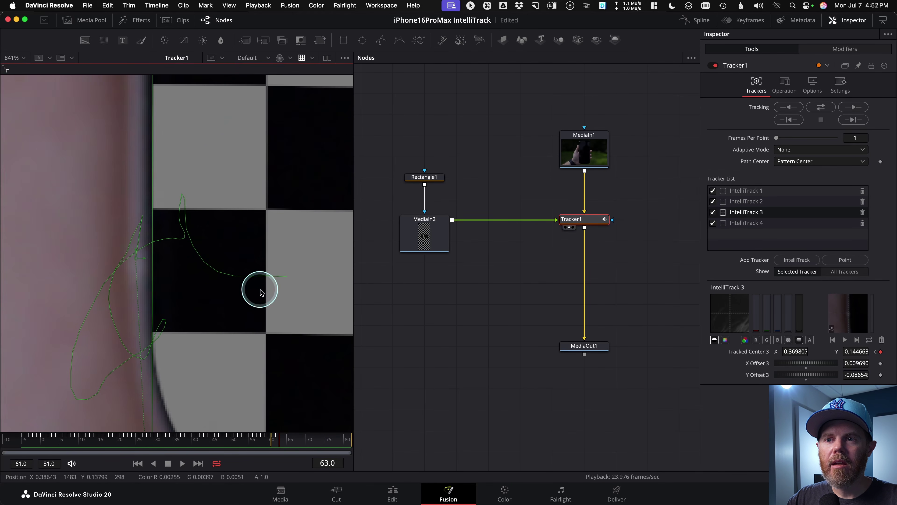
scroll(86, 253, up, 2)
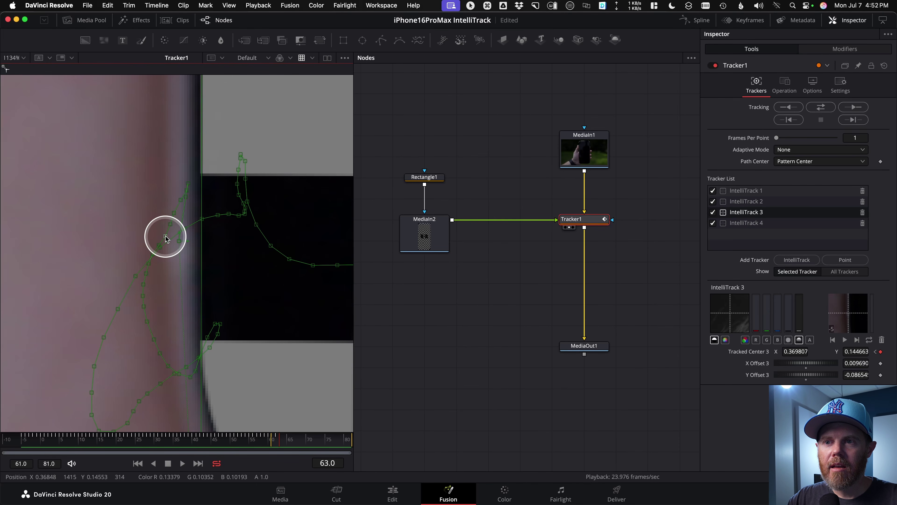
Step: Select IntelliTrack 3's path and, at frame 64, move its tracked center onto the phone edge, about X 0.368, Y 0.122
click(166, 237)
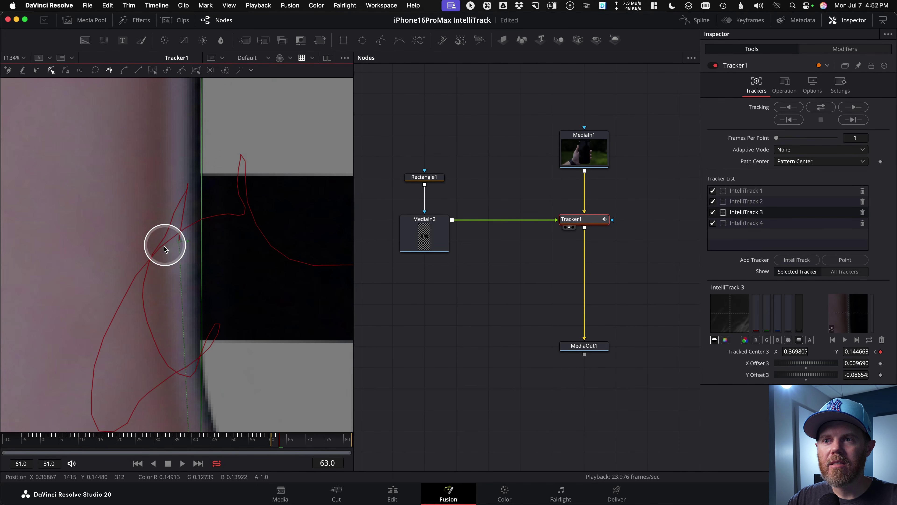
scroll(166, 244, down, 8)
scroll(174, 256, down, 5)
scroll(234, 260, up, 10)
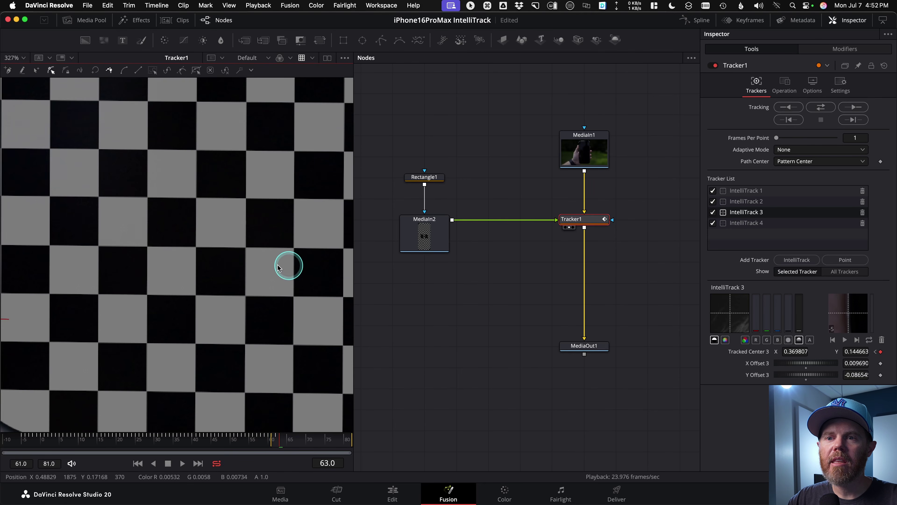
scroll(292, 268, down, 1)
scroll(180, 256, up, 5)
scroll(228, 264, down, 5)
scroll(181, 251, up, 1)
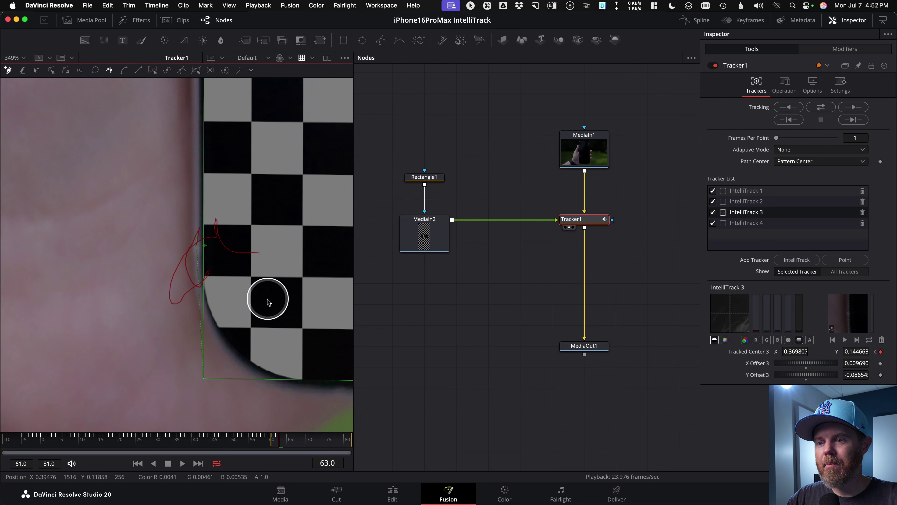
key(bracketleft)
key(bracketright)
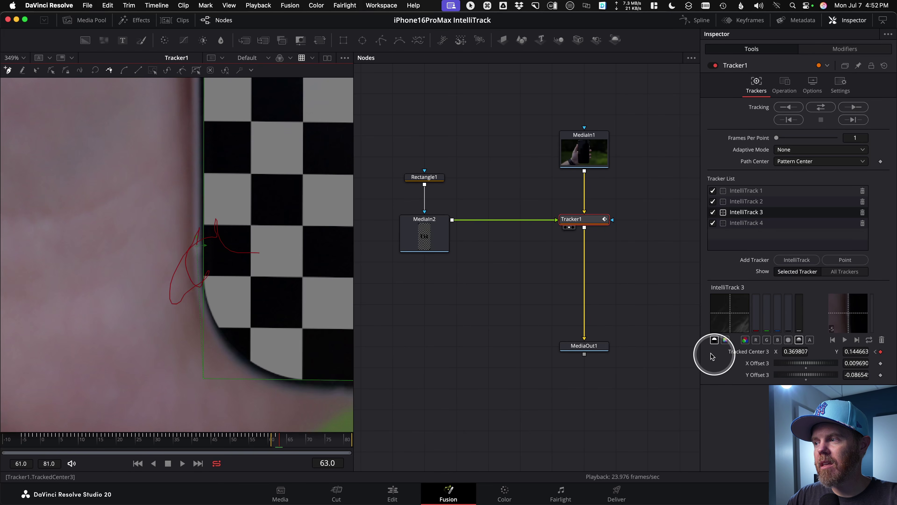
key(bracketright)
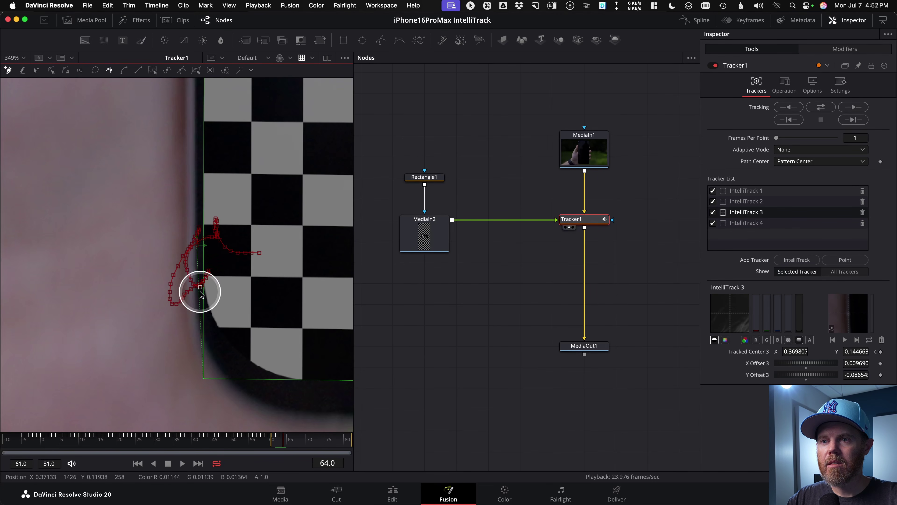
scroll(189, 287, up, 5)
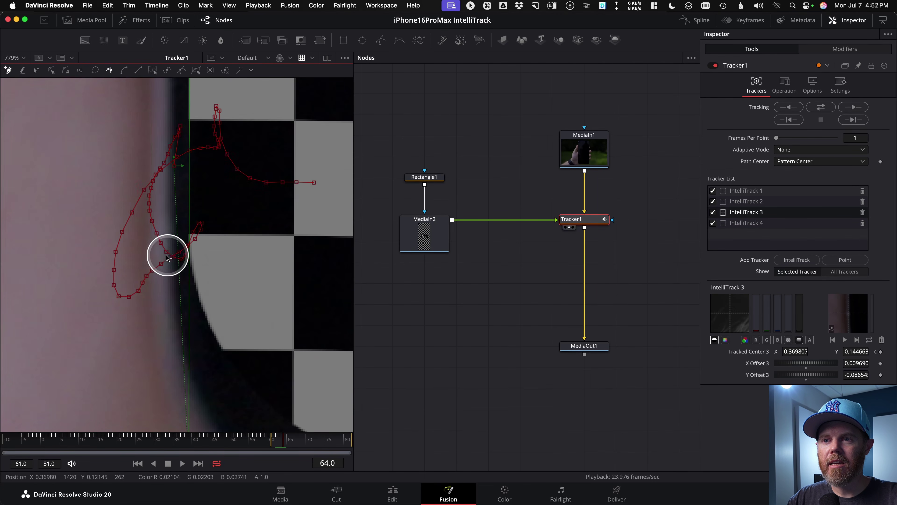
drag(160, 255, 158, 258)
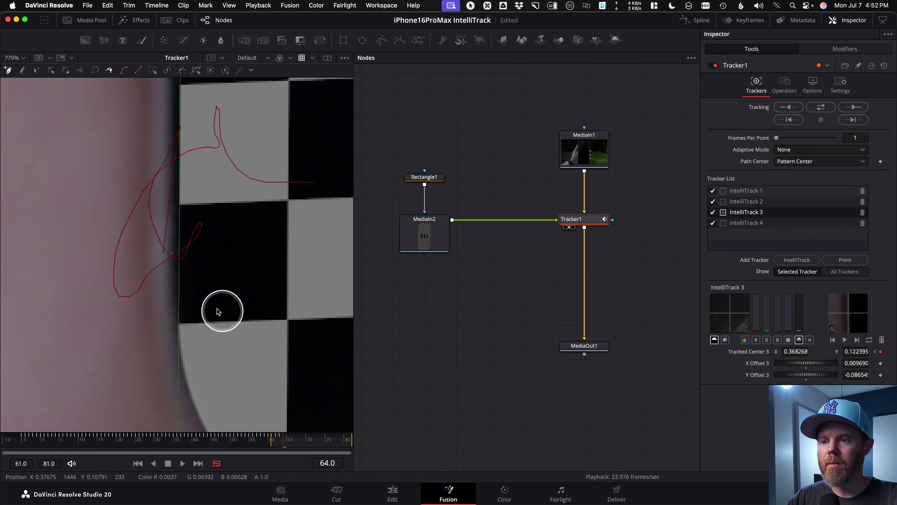
Step: At frame 65, move IntelliTrack 3's tracked center to follow the phone's bottom-left edge, about X 0.364, Y 0.089
key(Right)
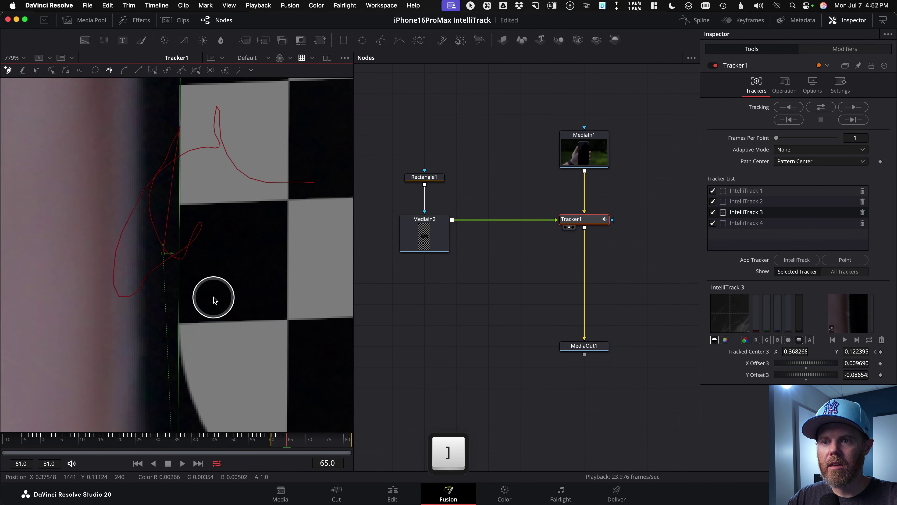
scroll(207, 378, down, 5)
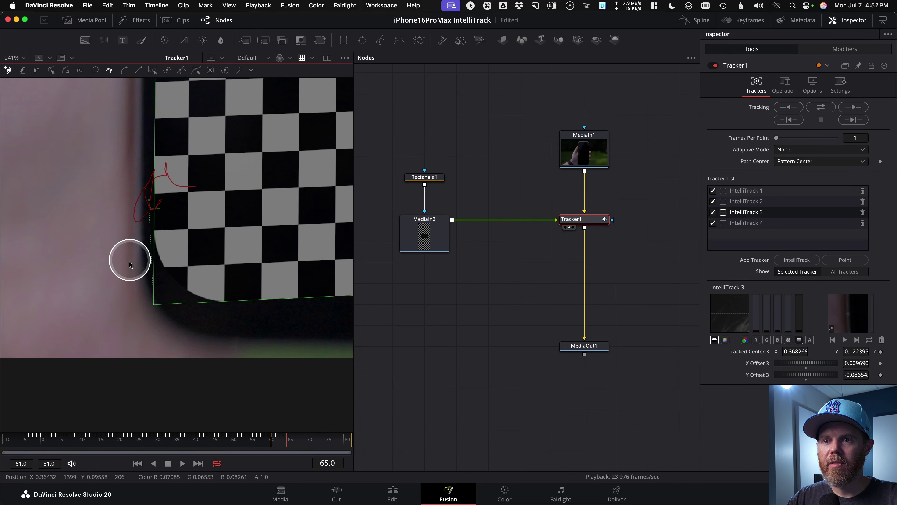
click(137, 266)
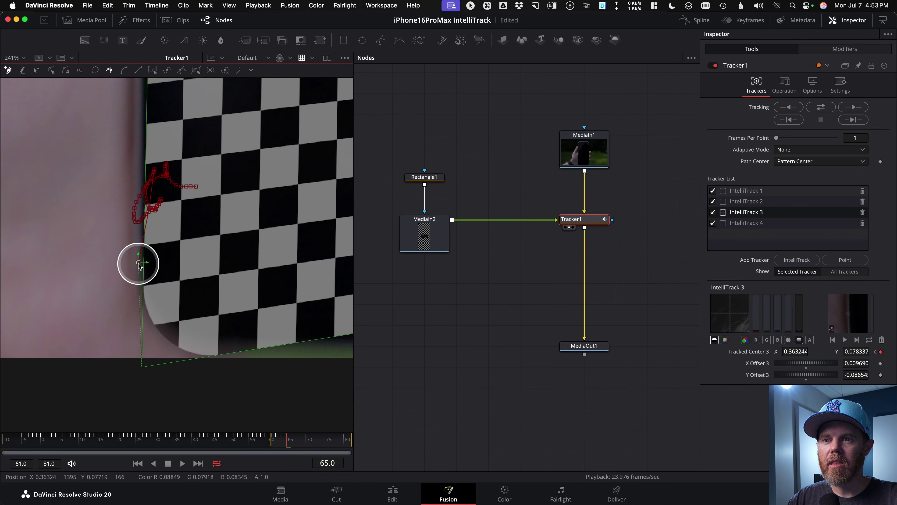
drag(138, 265, 138, 252)
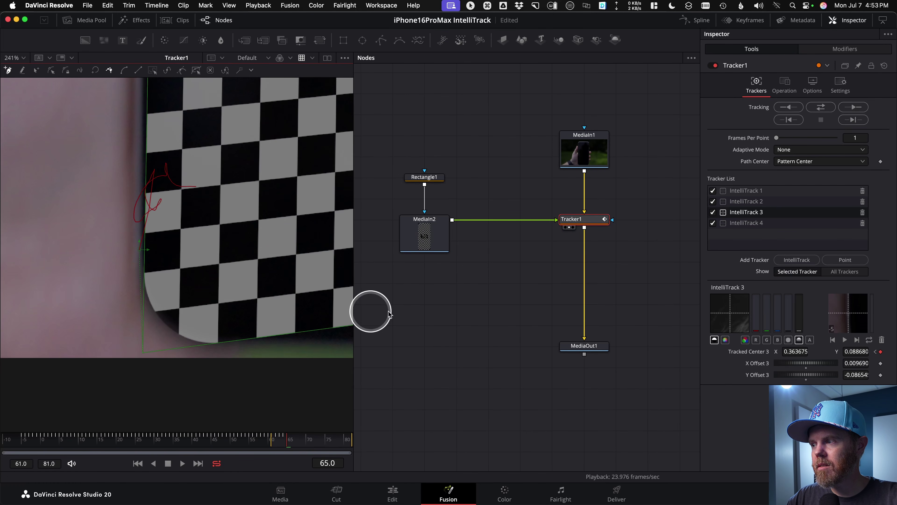
Step: At frames 66, 67 and 68, move IntelliTrack 3's tracked center below the image, to about (0.357, -0.014), (0.337, -0.097) and (0.312, -0.199)
scroll(232, 264, down, 6)
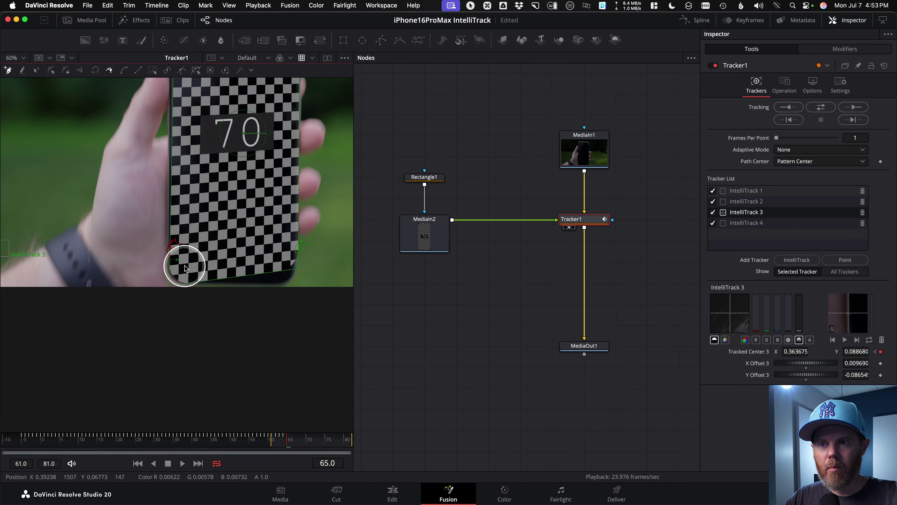
key(Right)
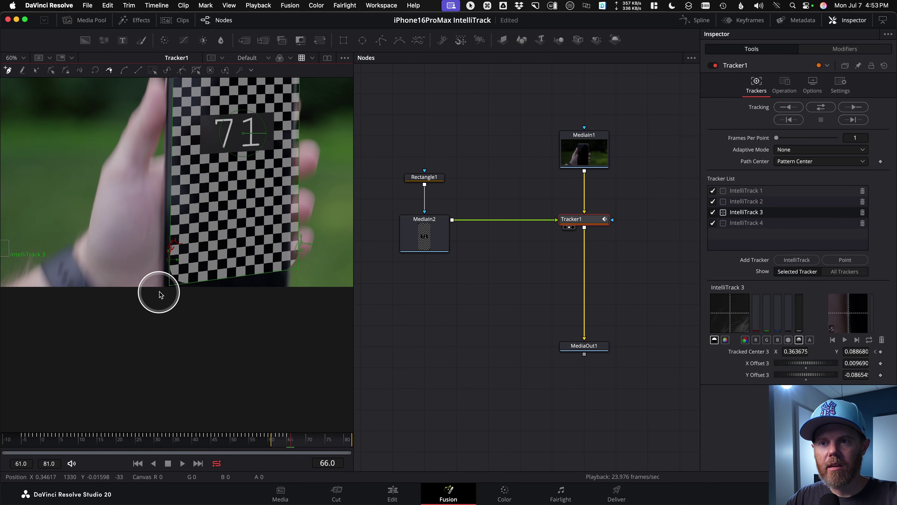
key(Right)
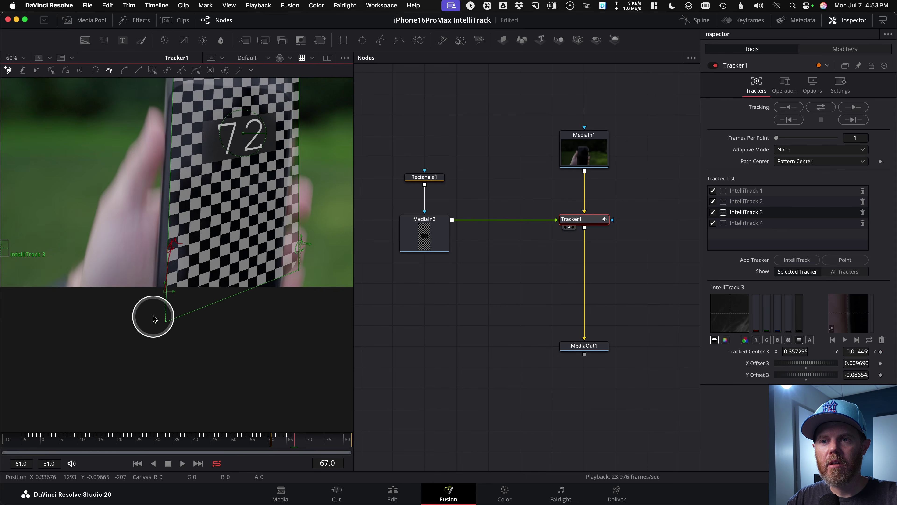
drag(156, 314, 154, 320)
key(Right)
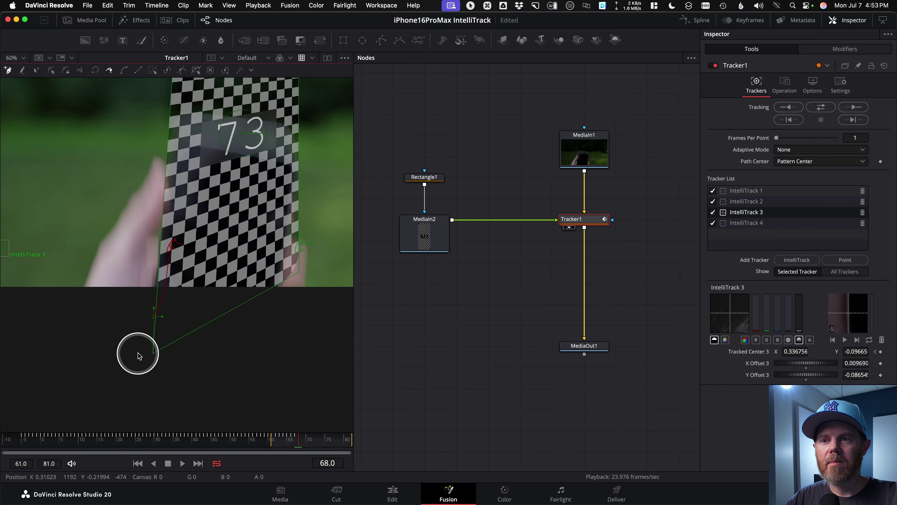
drag(138, 355, 140, 346)
Step: At frames 69, 70 and 71, move IntelliTrack 3's off-screen tracked center to about (0.260, -0.235), (0.201, -0.291) and (0.159, -0.320)
key(Right)
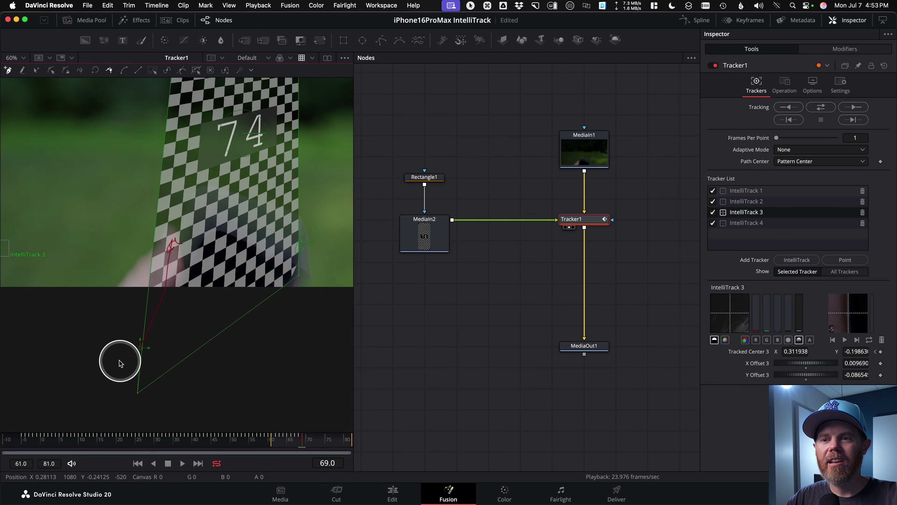
key(Right)
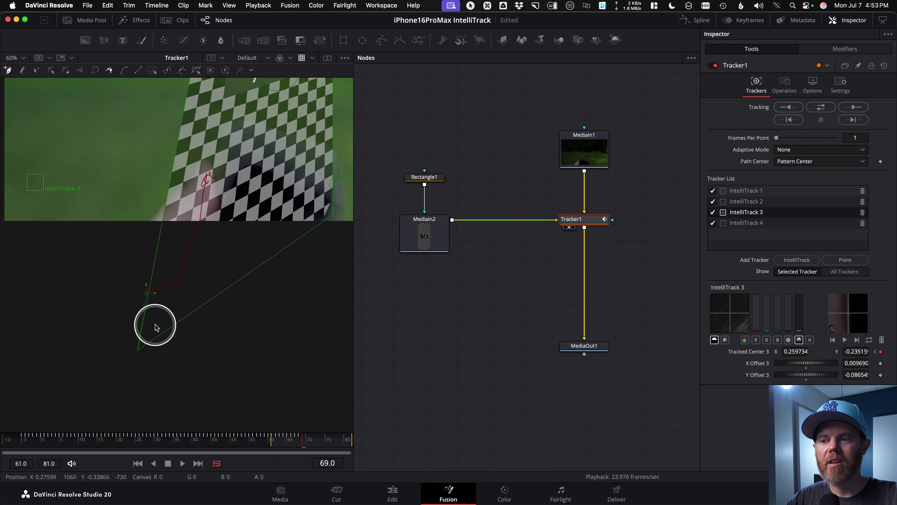
key(])
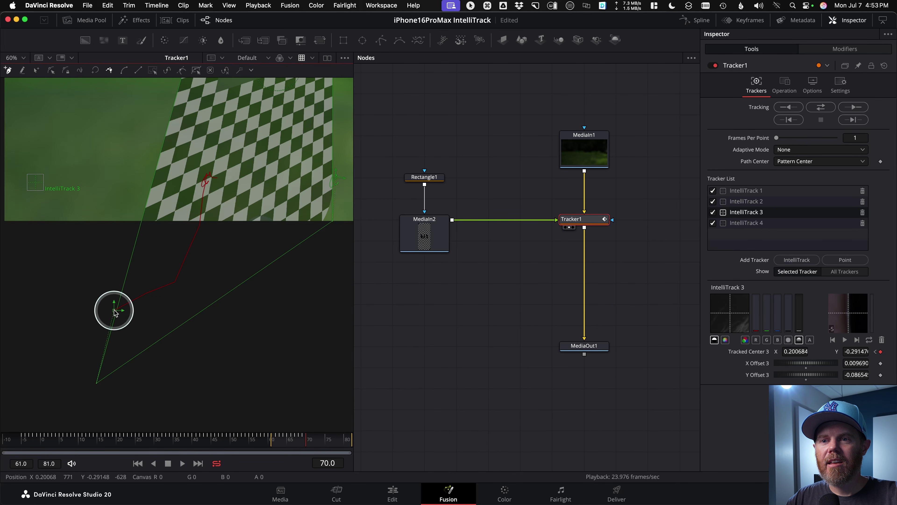
drag(93, 324, 92, 320)
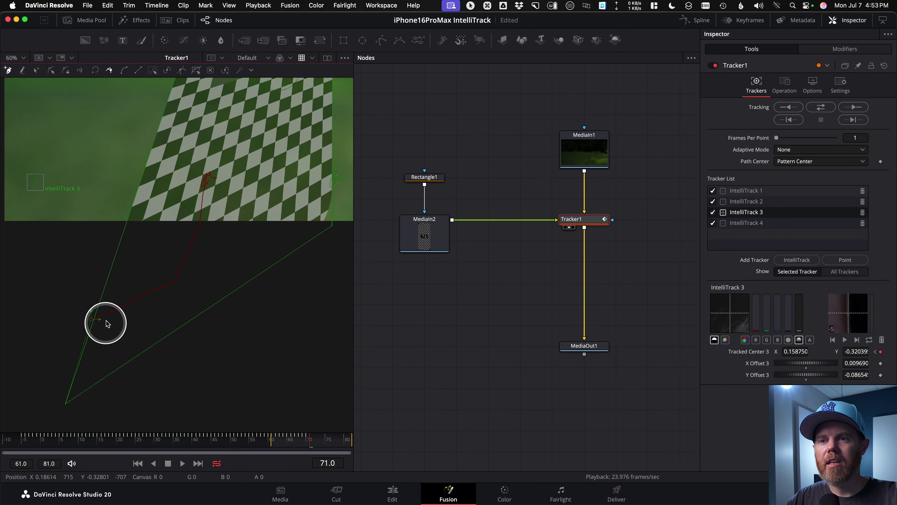
Step: Return to frame 66 and examine the insert's bottom-right corner against the phone edge at IntelliTrack 4's path
drag(314, 445, 287, 440)
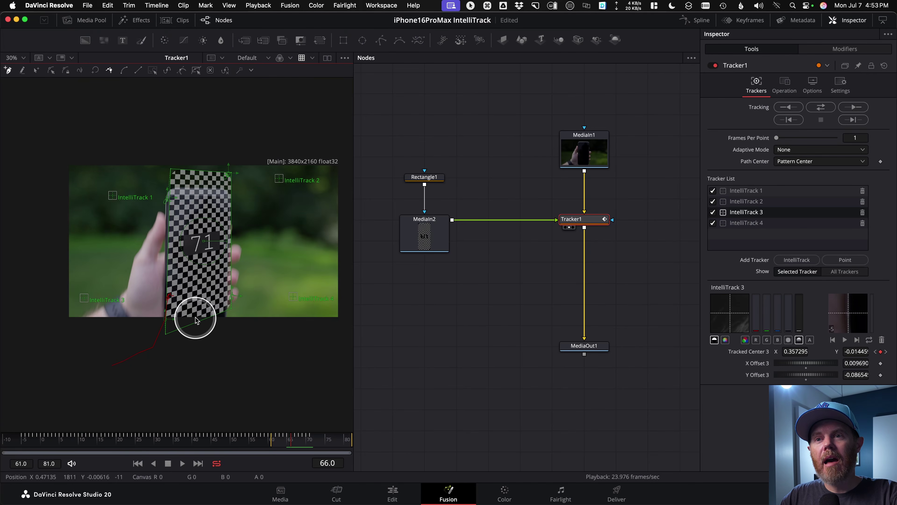
drag(194, 314, 167, 345)
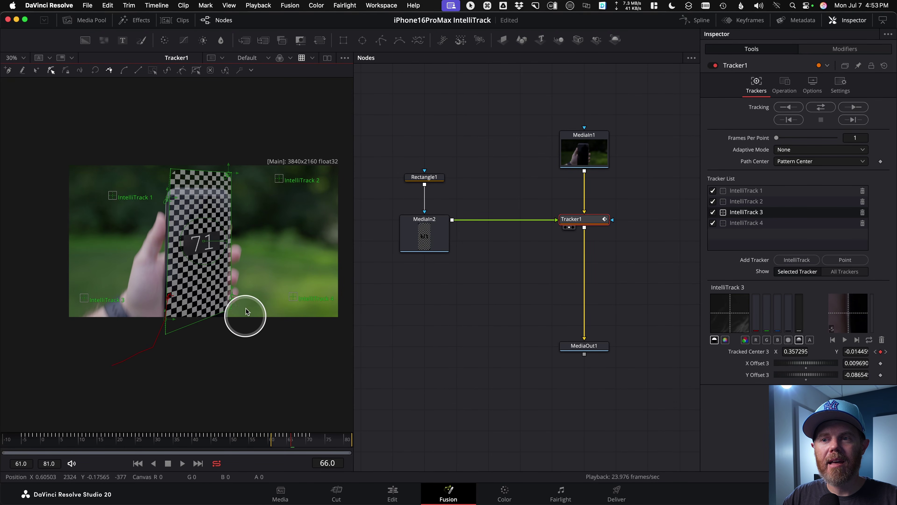
scroll(220, 275, up, 10)
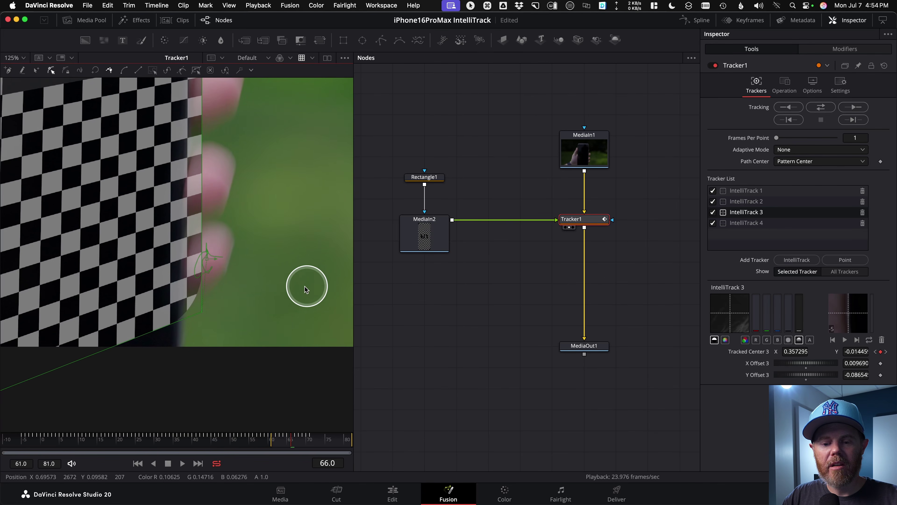
Step: At frame 63, put path editing in Modify Only mode and select the motion path at the phone's lower-right corner
key(Left)
key(Left)
key(Left)
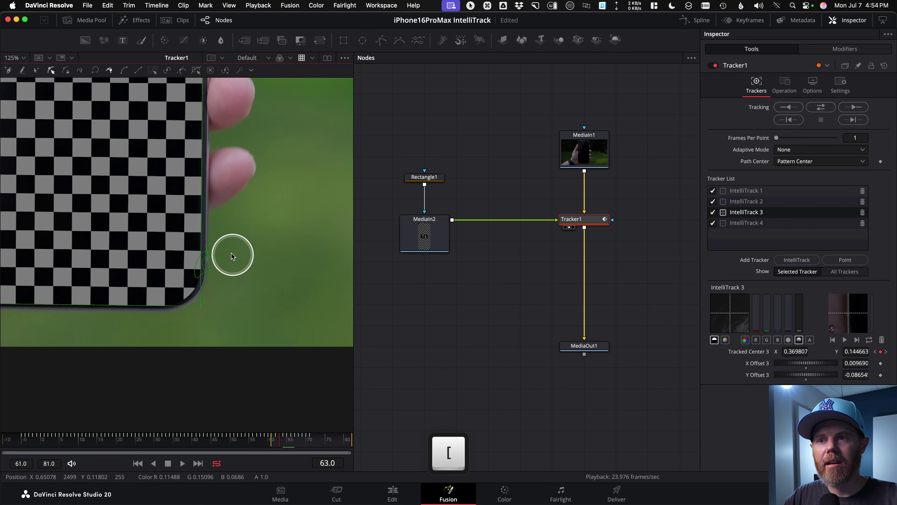
scroll(206, 255, up, 15)
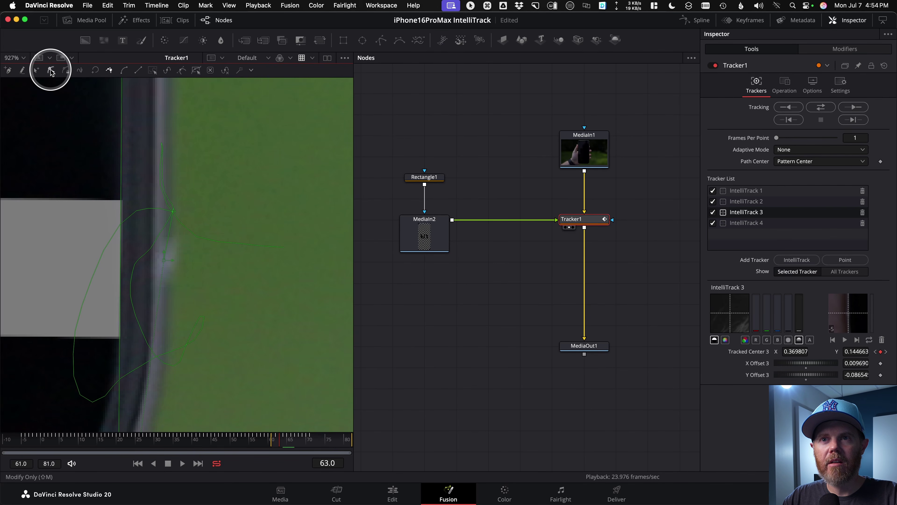
click(197, 238)
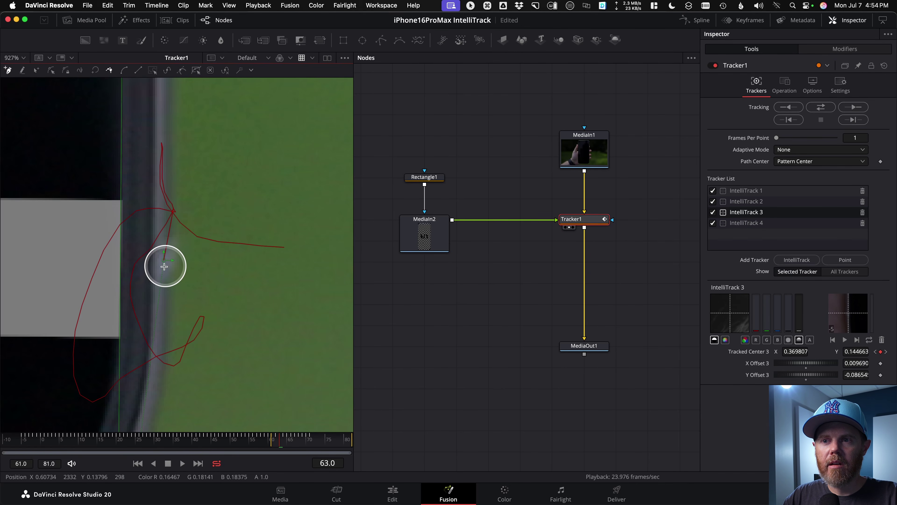
Step: Select IntelliTrack 4 and move its tracked center at frame 64 to about X 0.6045, Y 0.1192 on the phone's lower-right edge
scroll(227, 308, down, 5)
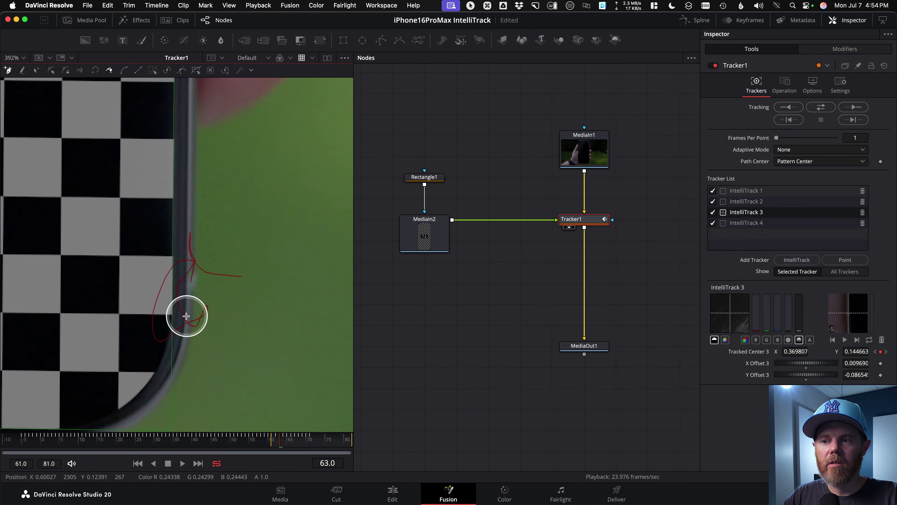
click(750, 225)
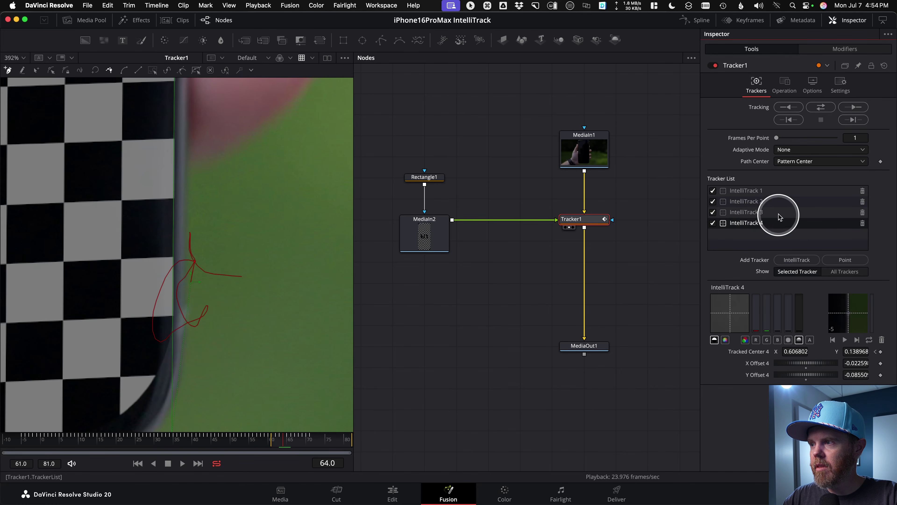
drag(185, 318, 179, 320)
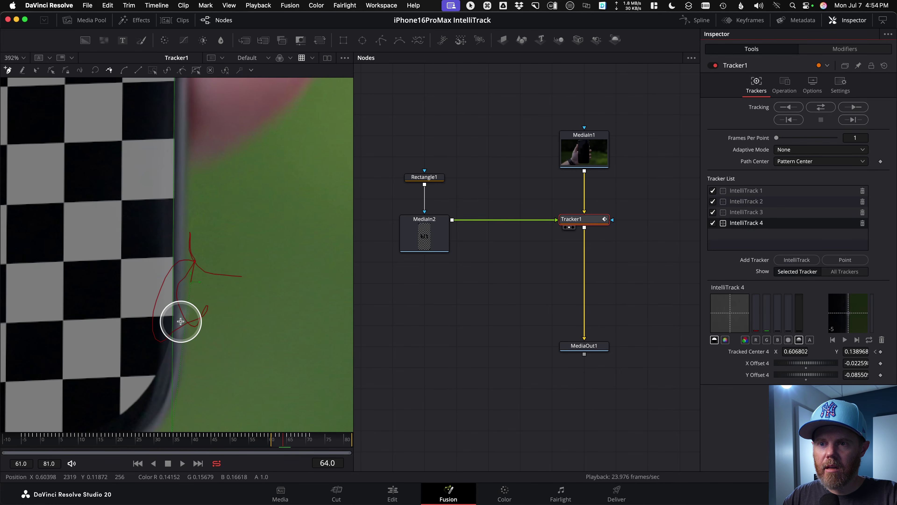
scroll(182, 319, down, 4)
scroll(192, 317, down, 3)
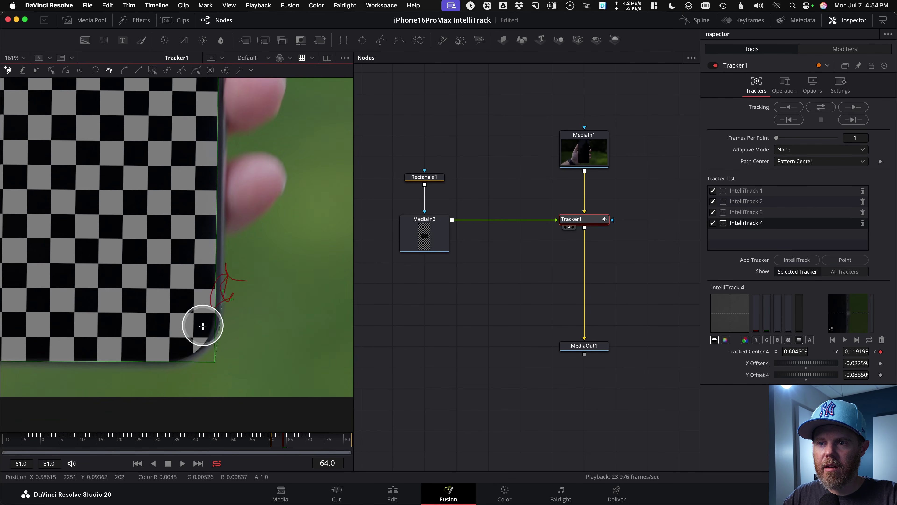
Step: Reposition IntelliTrack 4 to follow the phone's lower-right corner at frames 65 and 66, to about (0.599, 0.090) and (0.581, -0.020)
key(Right)
drag(213, 344, 216, 325)
scroll(212, 348, down, 3)
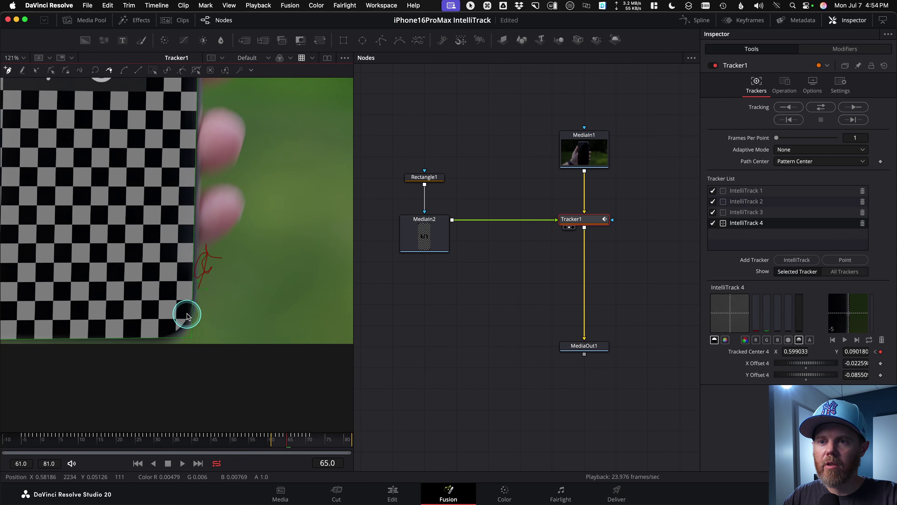
key(bracketright)
drag(180, 334, 180, 327)
scroll(180, 318, down, 5)
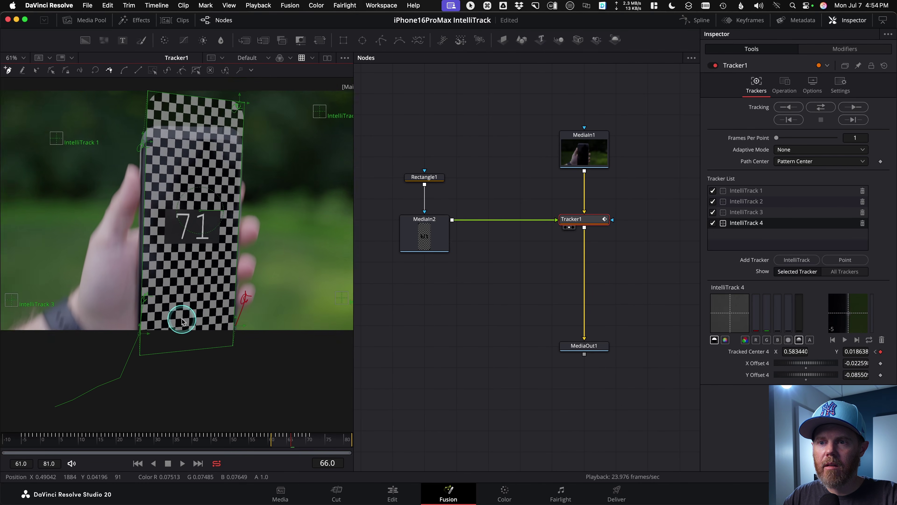
drag(237, 330, 236, 337)
Step: Move IntelliTrack 4 below the image at frames 67 and 68, to about (0.534, -0.183) and (0.554, -0.332)
key(Right)
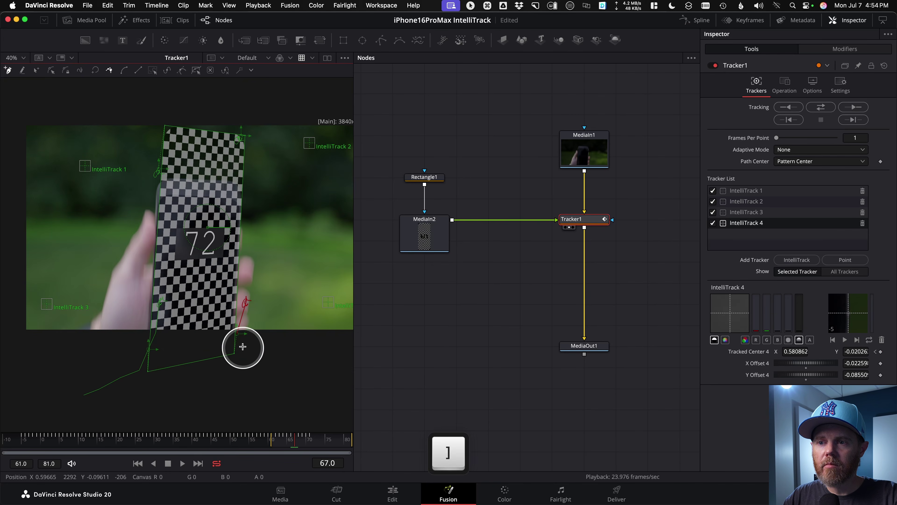
scroll(263, 357, down, 3)
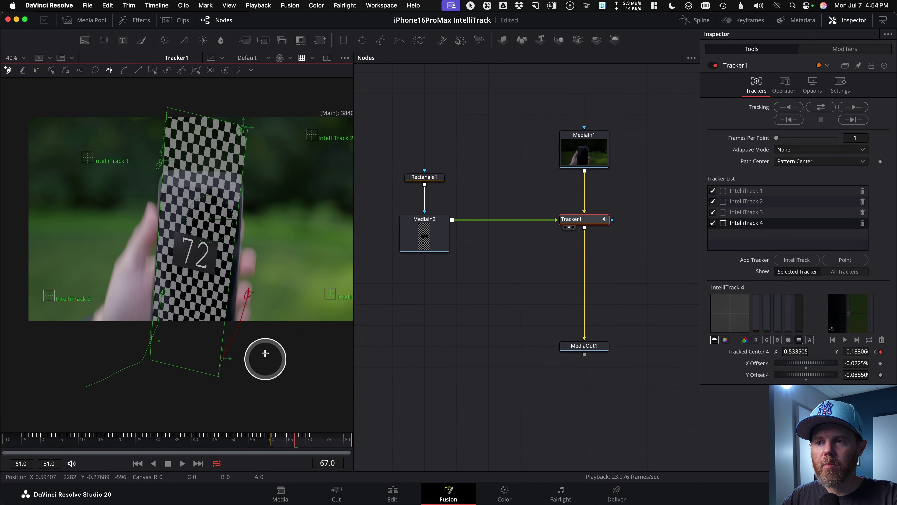
scroll(276, 347, left, 2)
key(bracketright)
drag(237, 342, 266, 338)
Step: Place IntelliTrack 4 at about (0.419, -0.412), (0.240, -0.558) and (0.168, -0.629) on frames 69 to 71, and end the render range at frame 70
key(bracketright)
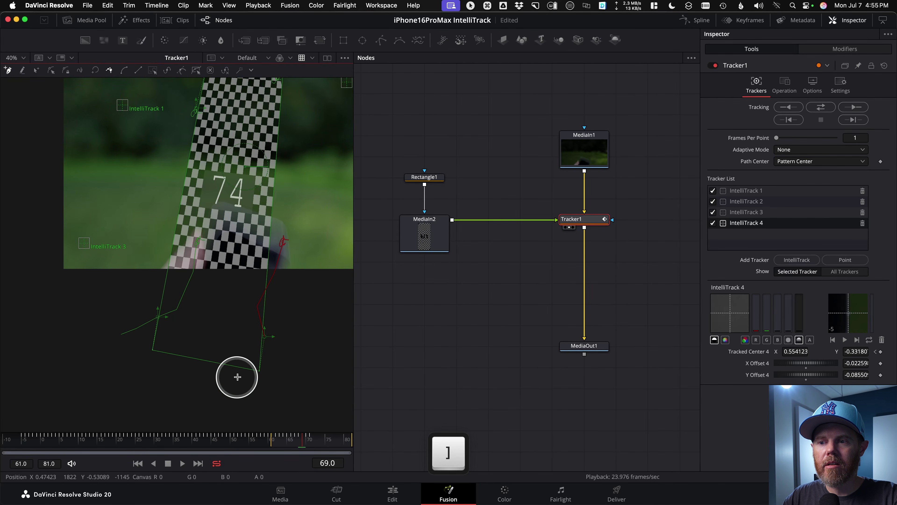
drag(226, 377, 161, 387)
key(bracketright)
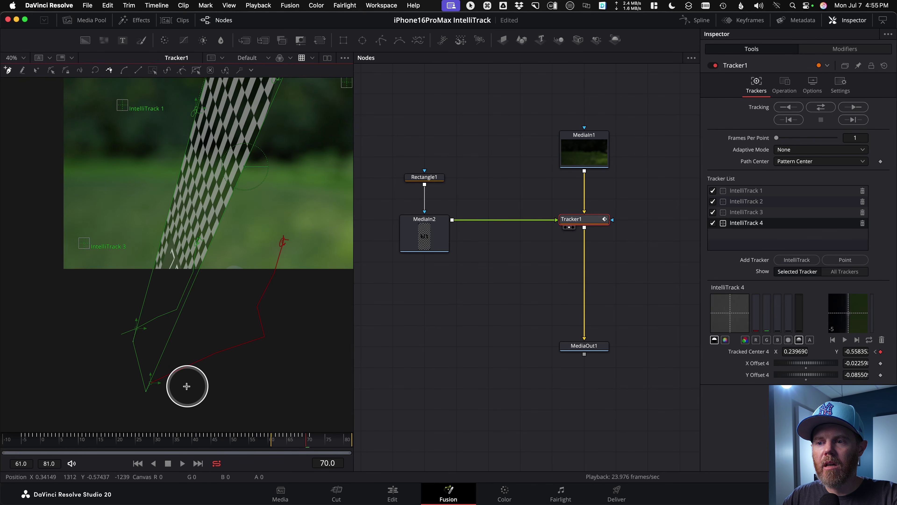
key(bracketright)
drag(124, 396, 137, 405)
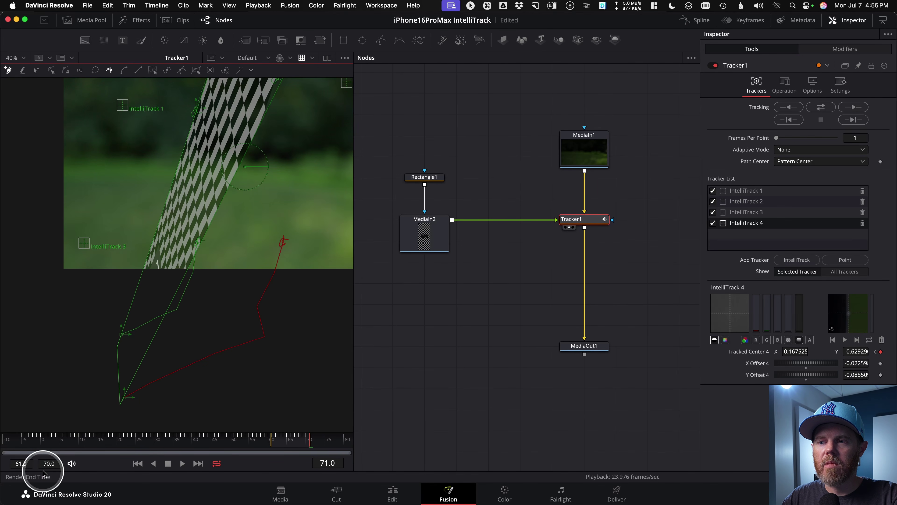
Step: Step back and forth through frames 66 to 71 to examine how the checkerboard follows the phone's bottom edge
key(bracketleft)
key(bracketleft)
key(bracketleft)
key(bracketright)
key(bracketright)
key(bracketright)
key(bracketleft)
key(bracketleft)
key(bracketleft)
key(bracketleft)
key(bracketleft)
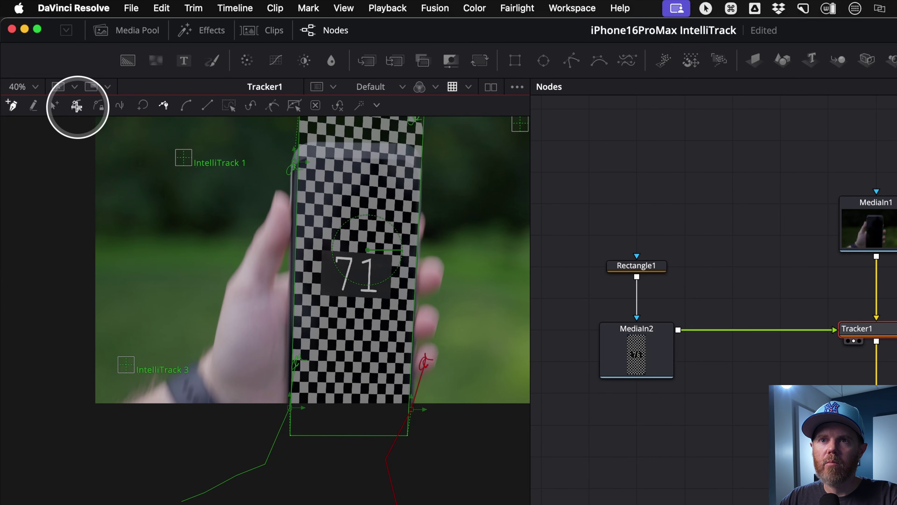
Step: Set path editing to Modify Only and select the motion path at the phone's upper-right corner on frame 63
click(78, 105)
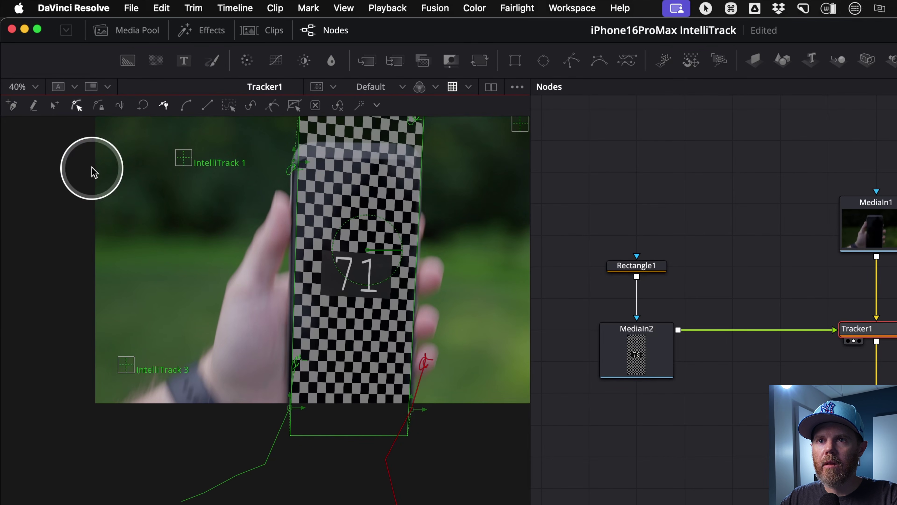
scroll(410, 200, up, 6)
scroll(392, 298, up, 4)
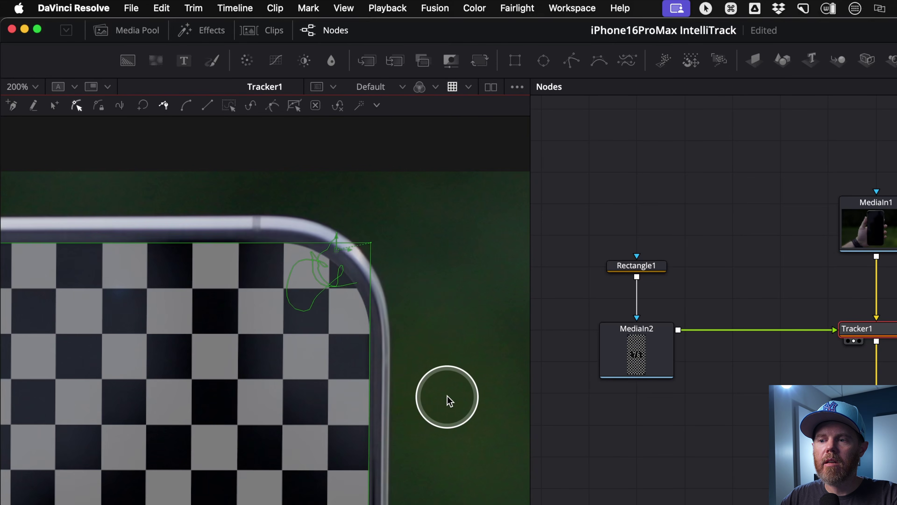
scroll(371, 296, up, 8)
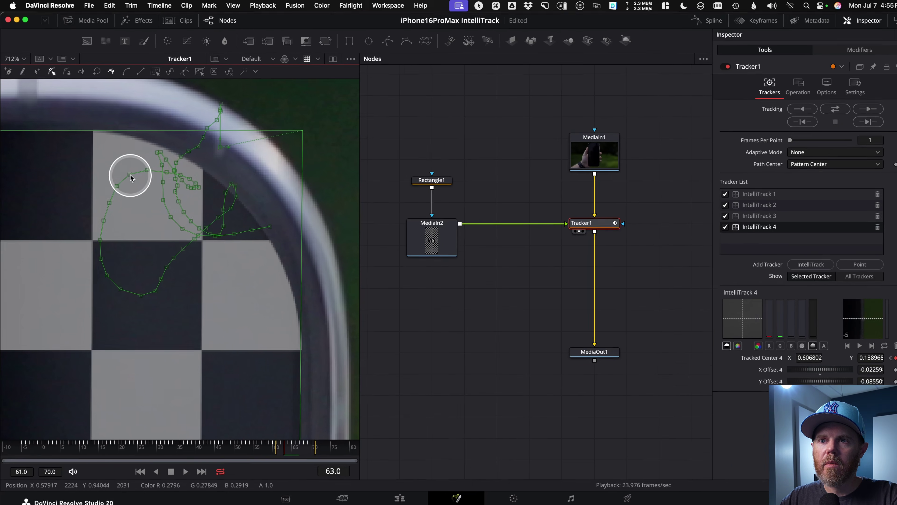
click(185, 260)
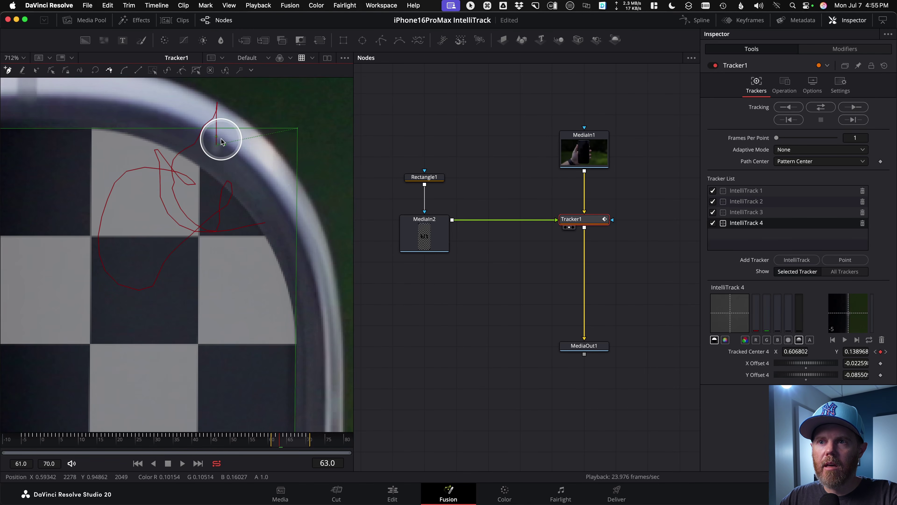
Step: Reposition the upper-right corner's track point from frame 64 up to frame 66 to follow the phone's corner
key(bracketleft)
key(bracketright)
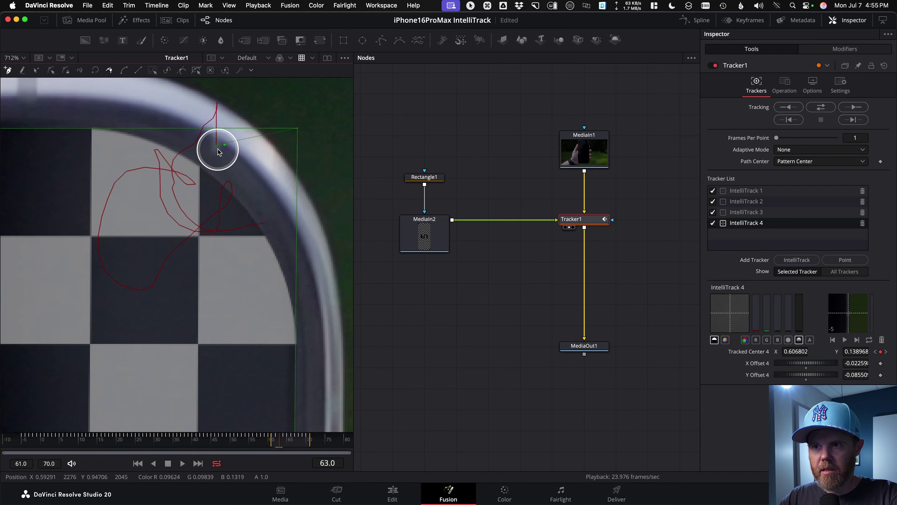
scroll(216, 154, down, 1)
scroll(214, 153, down, 5)
key(bracketright)
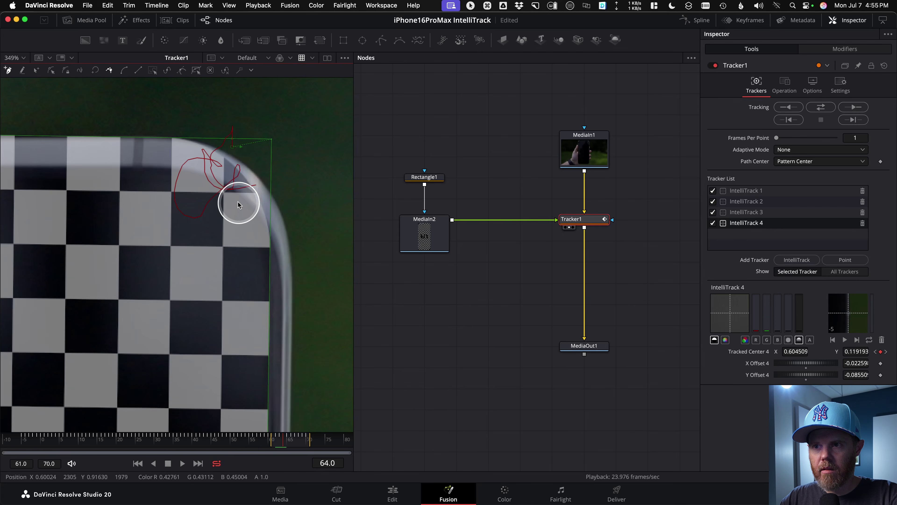
drag(236, 194, 224, 285)
key(bracketright)
key(bracketright)
drag(213, 370, 219, 245)
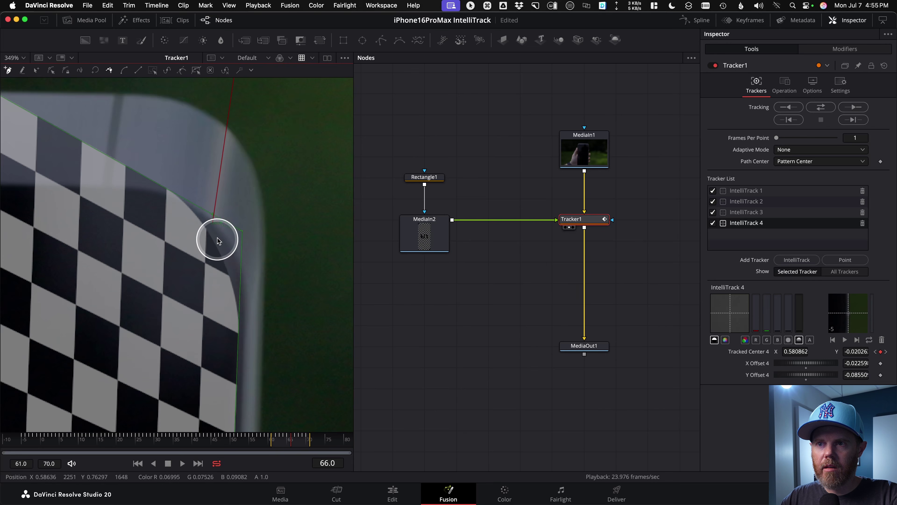
Step: Move the upper-right corner's track point down onto the blurred phone corner at frames 67 and 68
scroll(220, 226, down, 8)
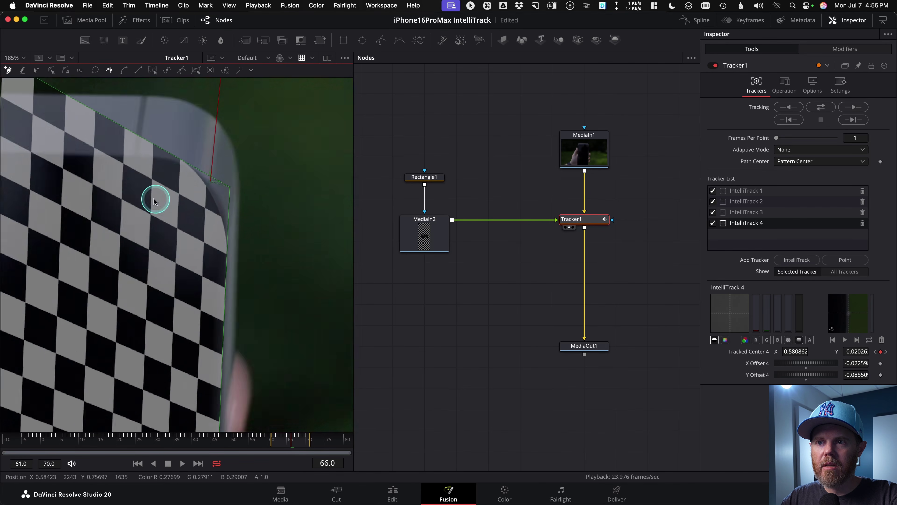
key(Right)
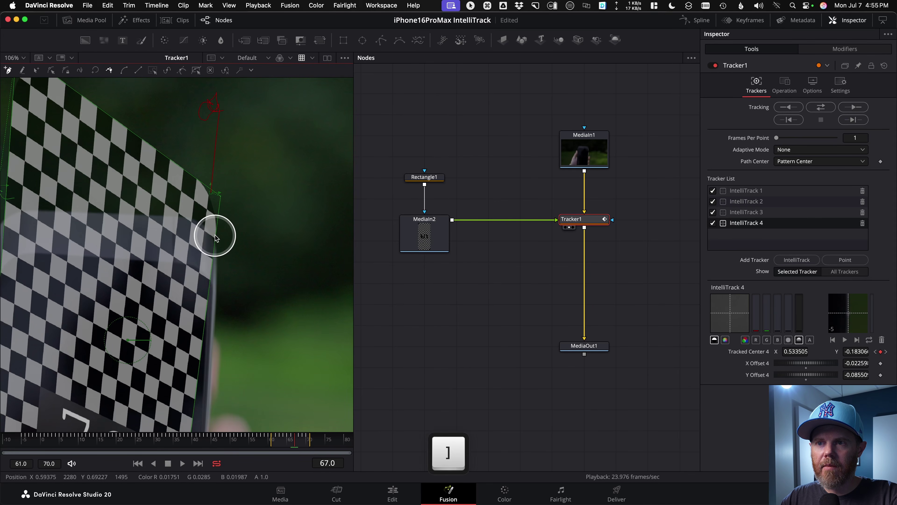
click(201, 279)
mouse_move(203, 276)
mouse_down()
mouse_move(196, 285)
mouse_move(205, 279)
mouse_up()
key(])
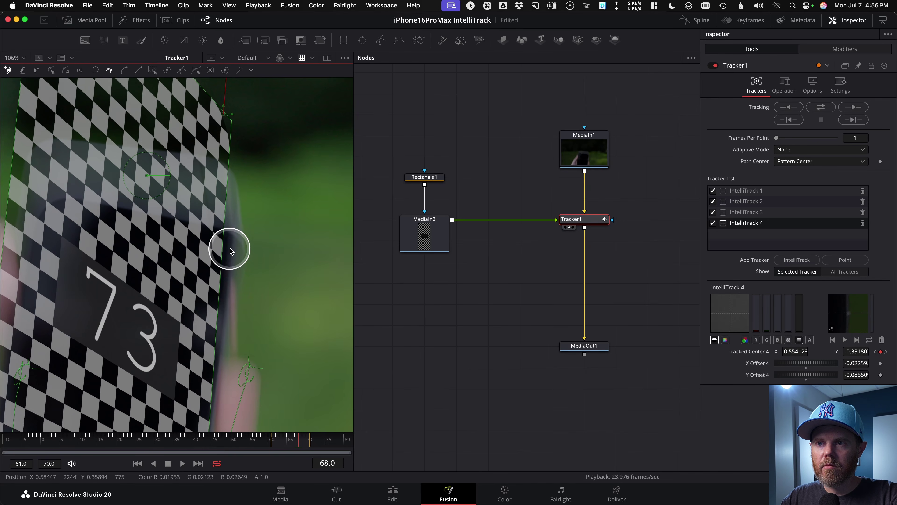
drag(229, 239, 233, 240)
Step: Place the upper-right corner's track point on the phone at frame 69 and below the image at frame 70
key(])
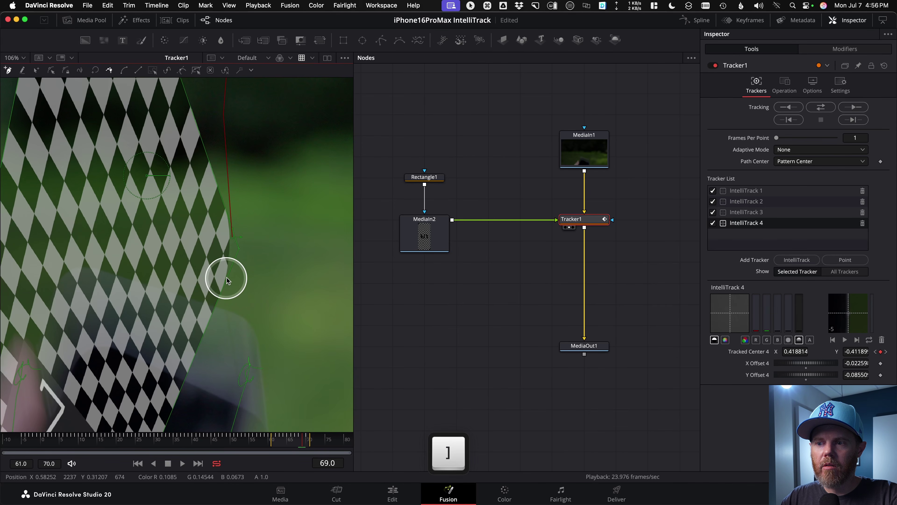
drag(261, 402, 268, 264)
key(])
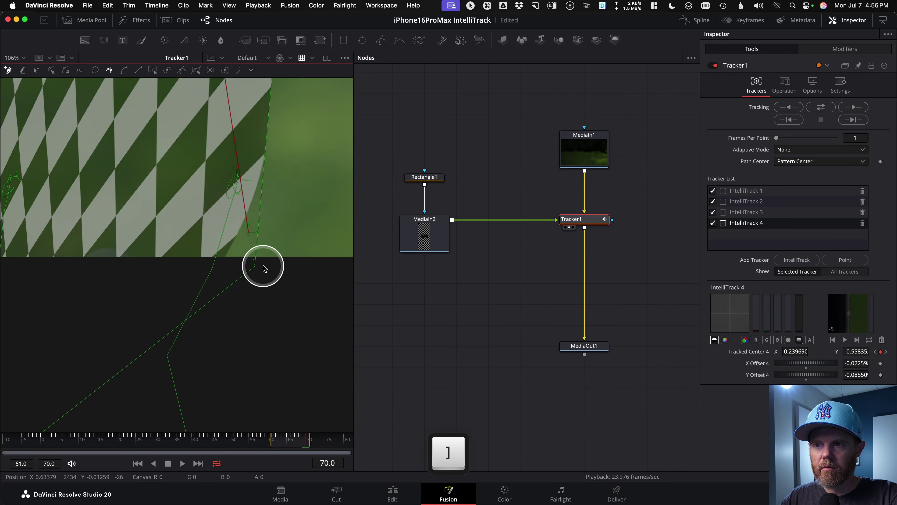
scroll(261, 280, down, 5)
drag(261, 282, 271, 293)
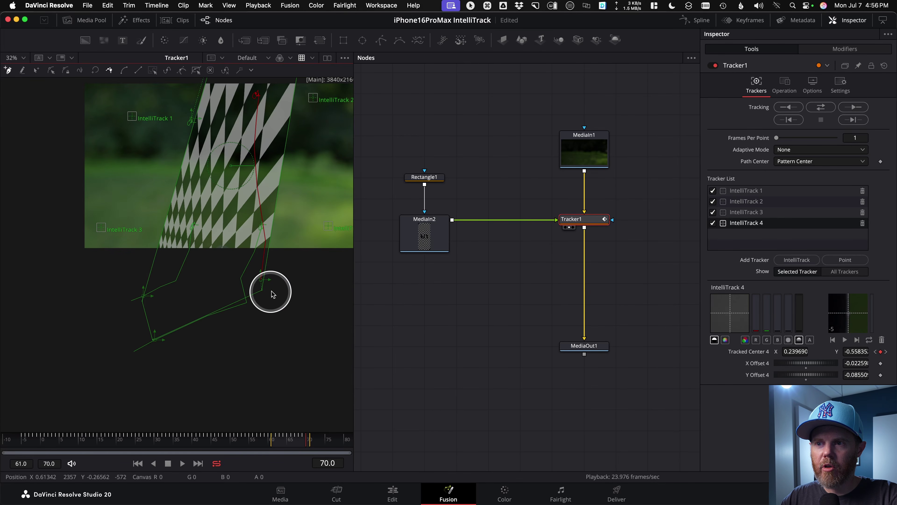
Step: Step back and forth through frames 64 to 70 to examine the checkerboard's upper-right corner alignment
key([)
key([)
key([)
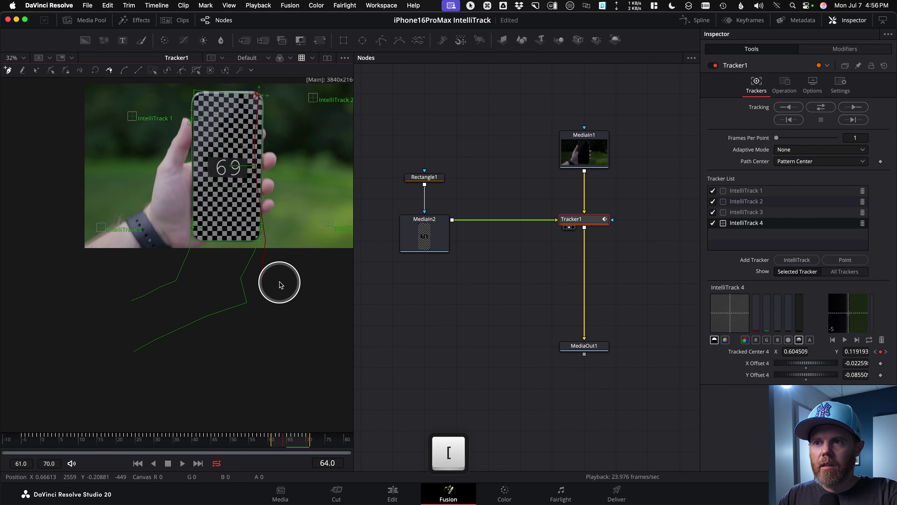
key(])
key(])
key(])
key(])
key([)
key([)
key([)
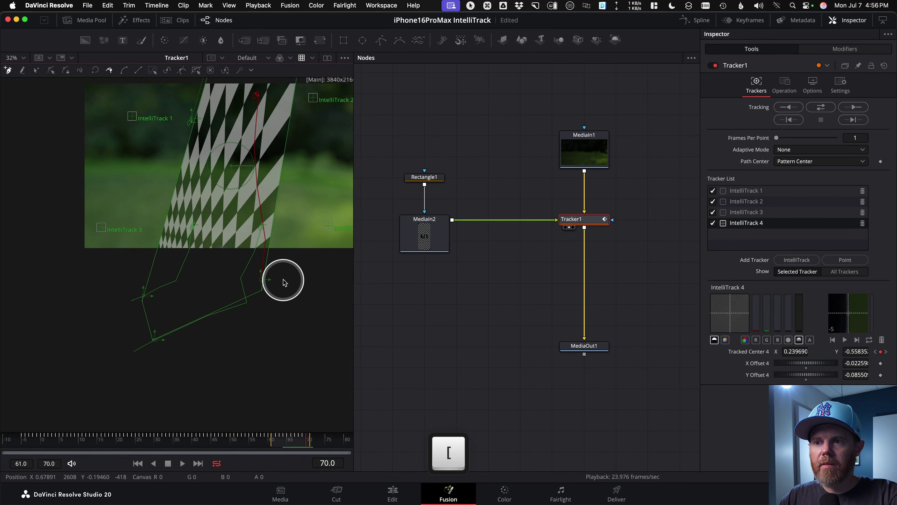
key([)
key([)
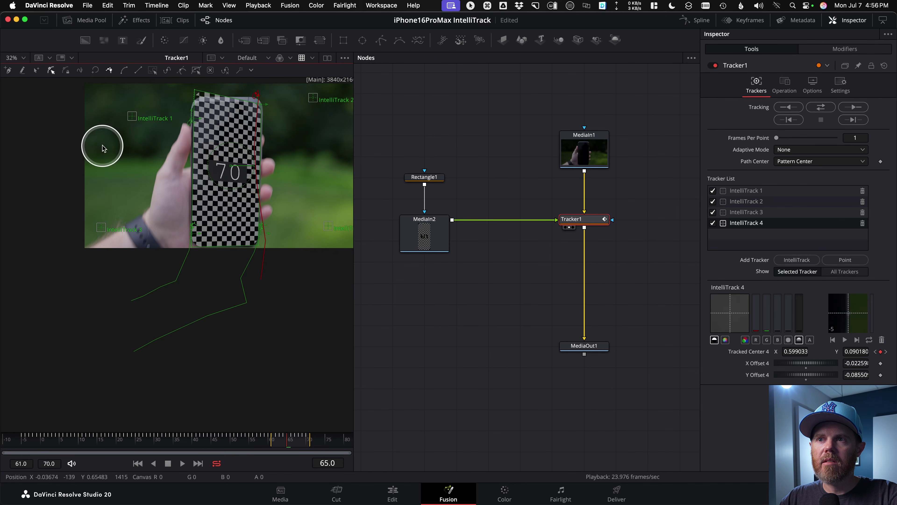
Step: Return to frame 63 and select the motion path beside the thumb at the phone's upper-left corner
scroll(209, 196, up, 3)
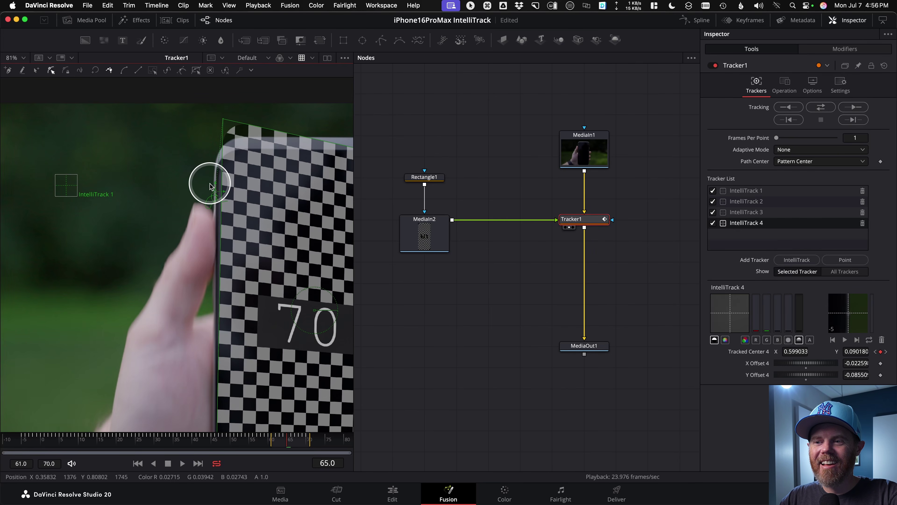
key(bracketleft)
key(bracketleft)
drag(223, 142, 135, 156)
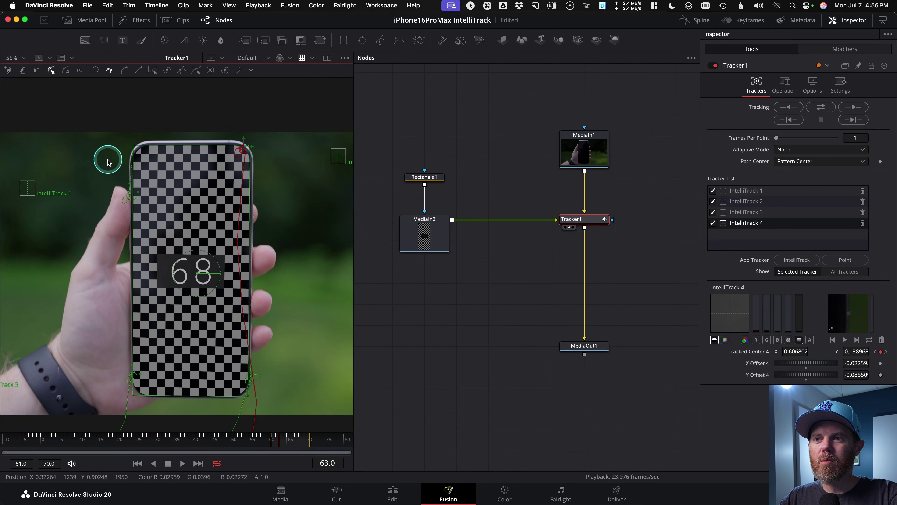
scroll(135, 156, up, 6)
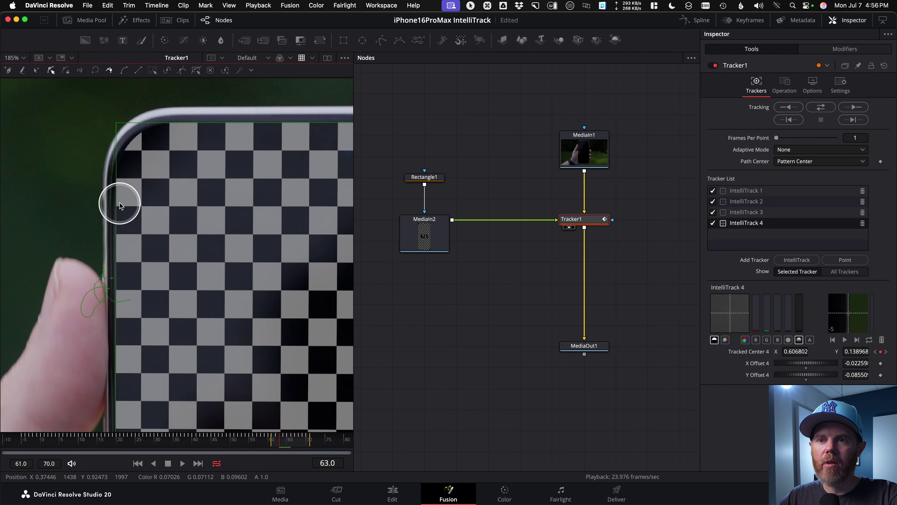
scroll(194, 220, up, 5)
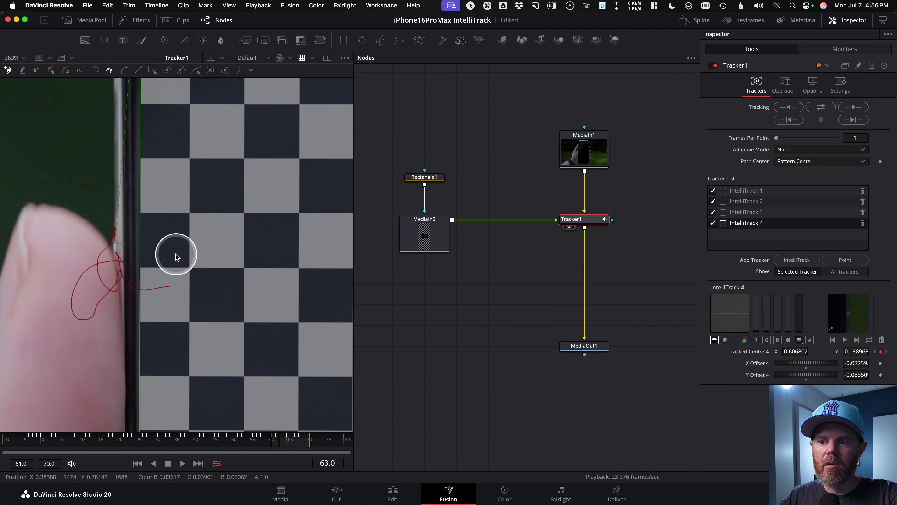
Step: Nudge the upper-left corner's track point down and outward beside the thumb at frame 65
key(bracketright)
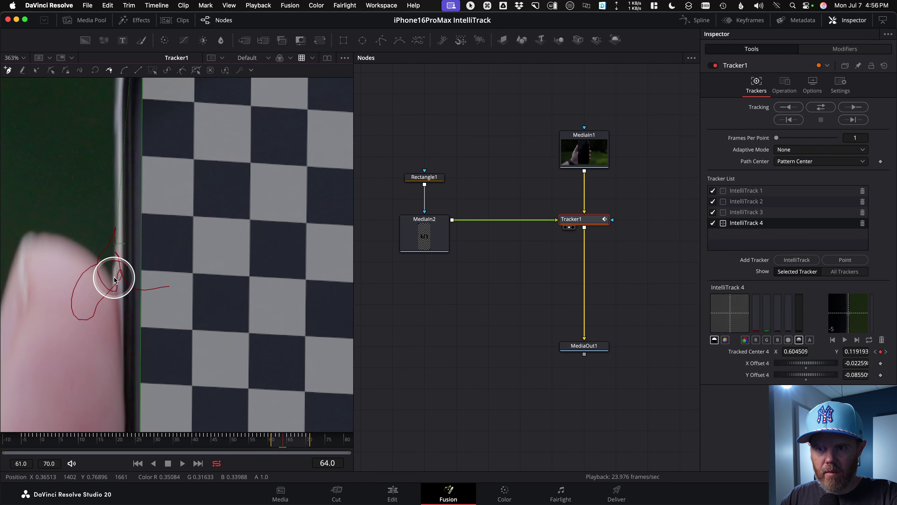
key(bracketright)
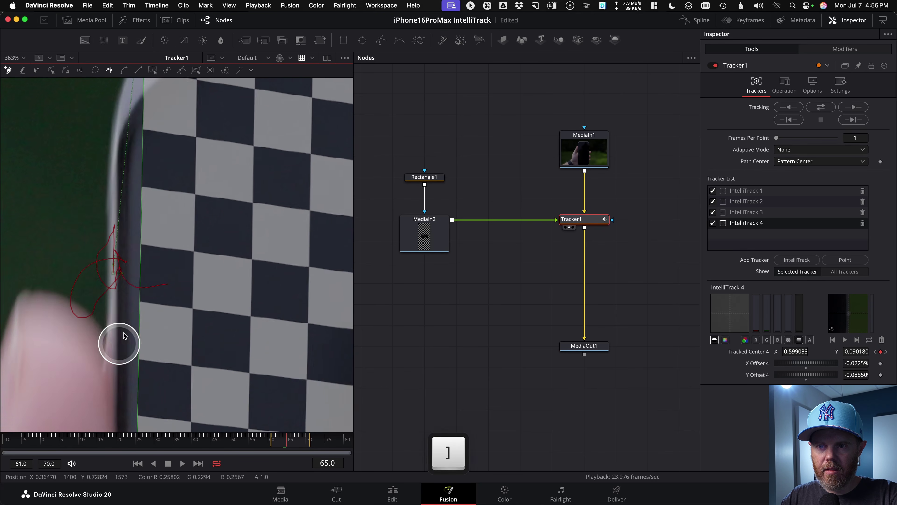
scroll(115, 266, down, 5)
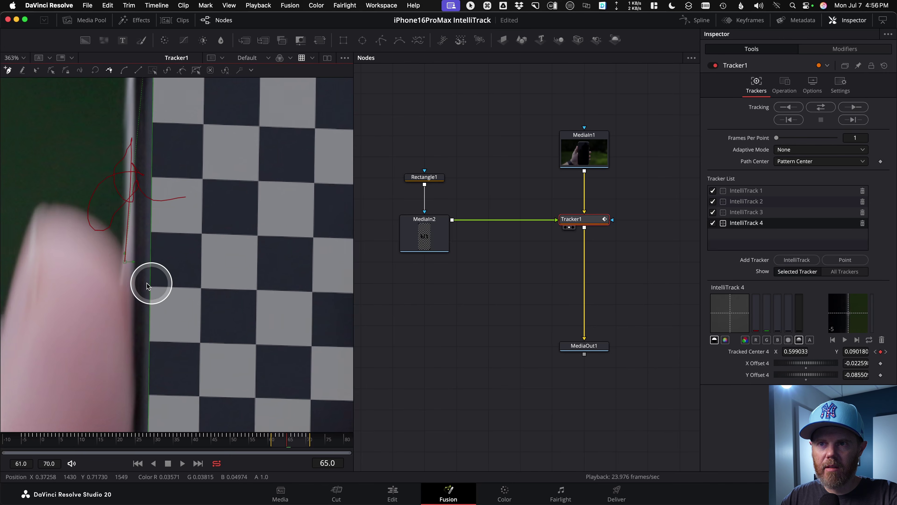
drag(140, 274, 134, 278)
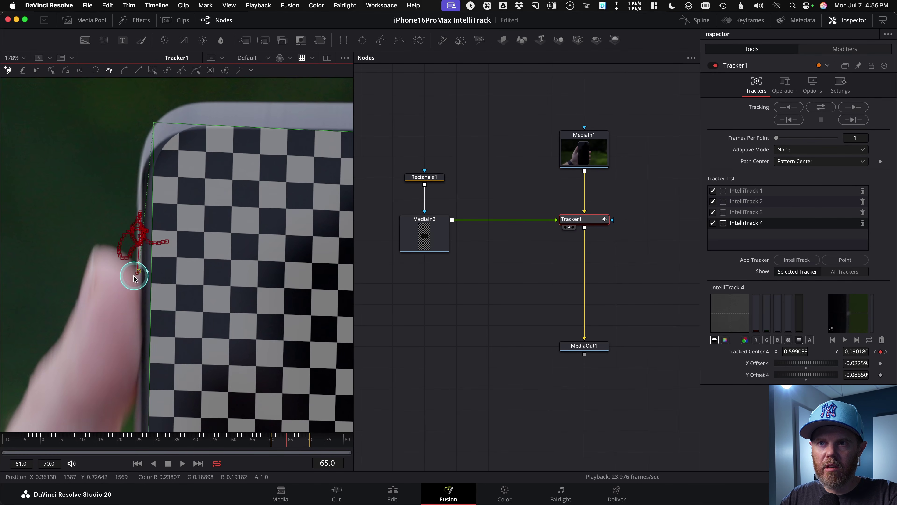
key(super+z)
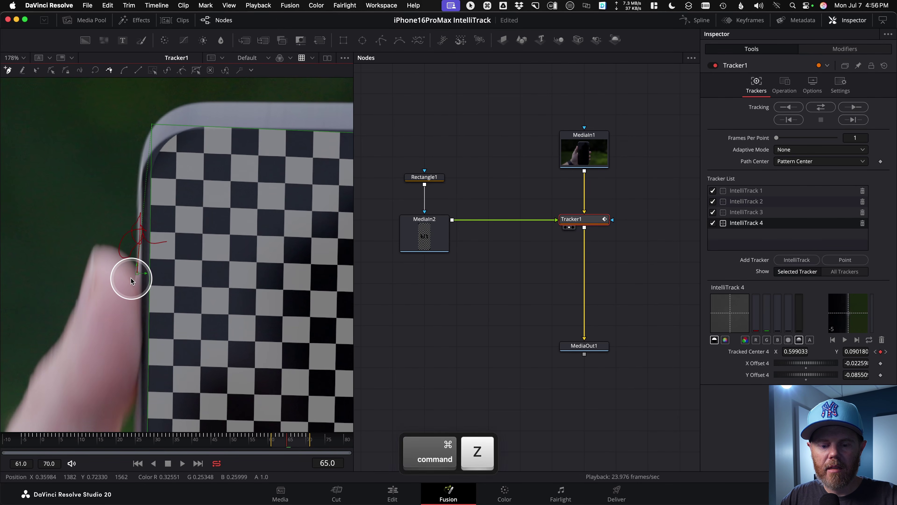
drag(137, 275, 132, 282)
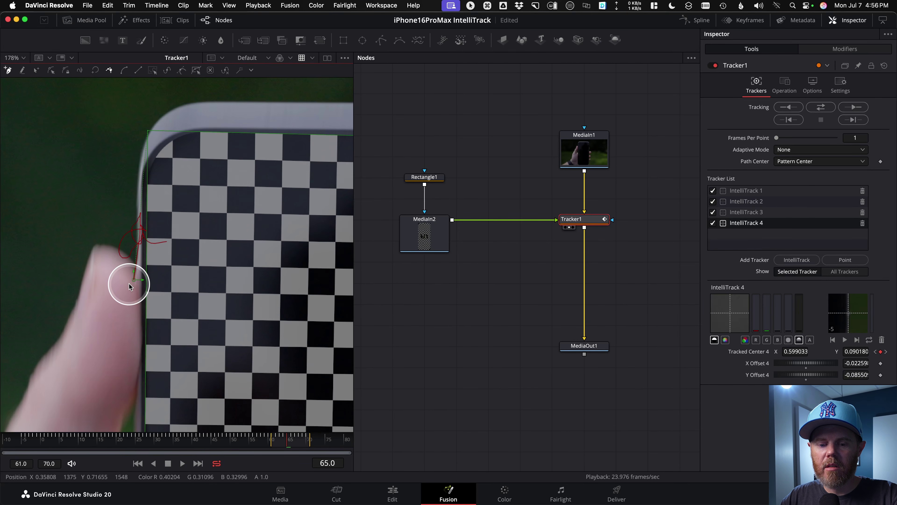
Step: Reposition the upper-left corner's track point to follow the phone's edge at frames 66, 67 and 68
key(Right)
mouse_move(138, 350)
mouse_down()
mouse_move(123, 361)
mouse_move(138, 357)
mouse_up()
key(super+f)
key(bracketright)
scroll(120, 257, up, 3)
drag(129, 232, 127, 261)
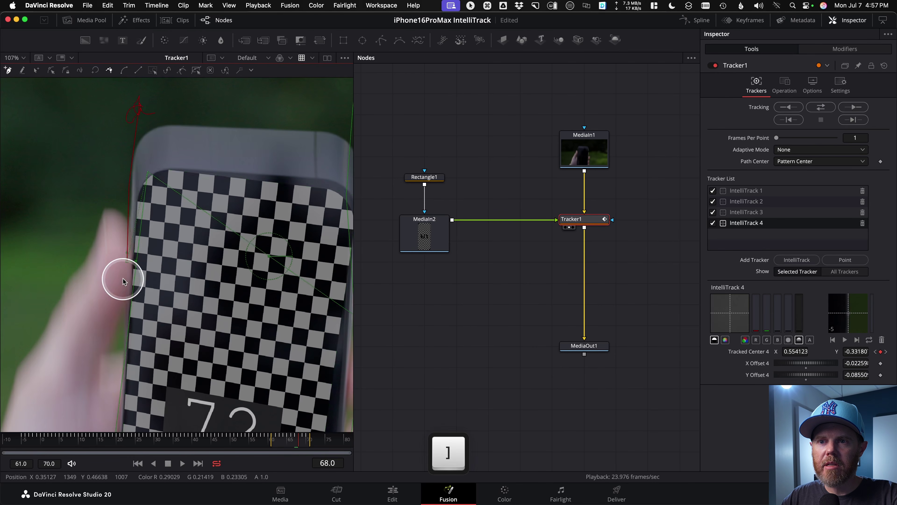
key(Right)
drag(105, 273, 108, 217)
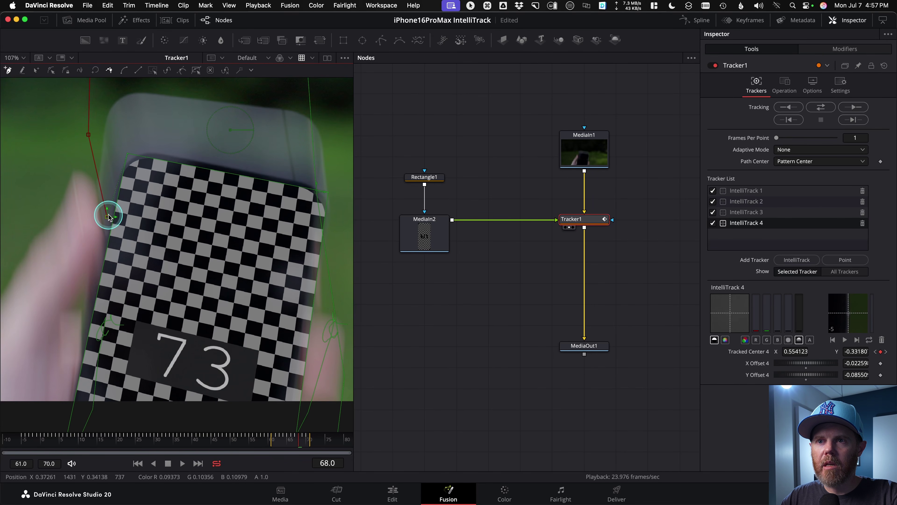
Step: Place the upper-left corner's track point beside the blurred thumb at frame 69 and below the image at frame 70
key(Right)
drag(97, 274, 140, 214)
scroll(140, 214, down, 4)
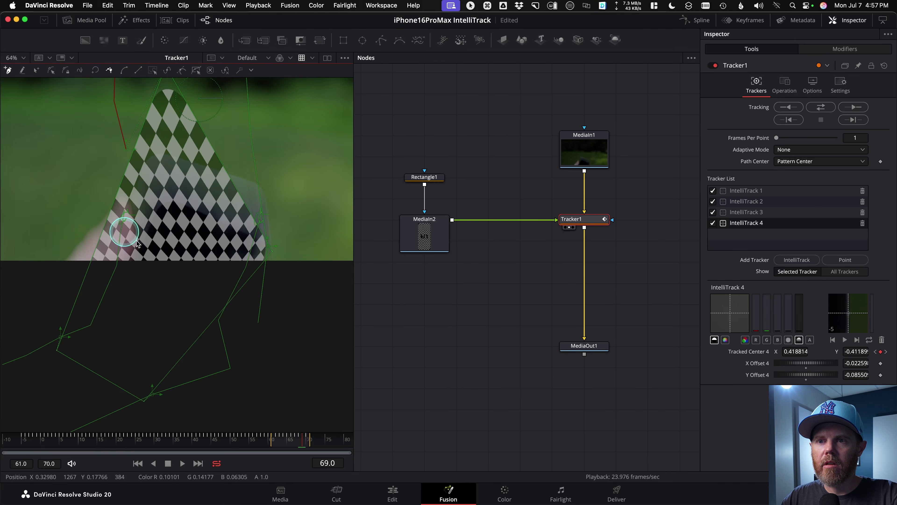
drag(136, 250, 153, 269)
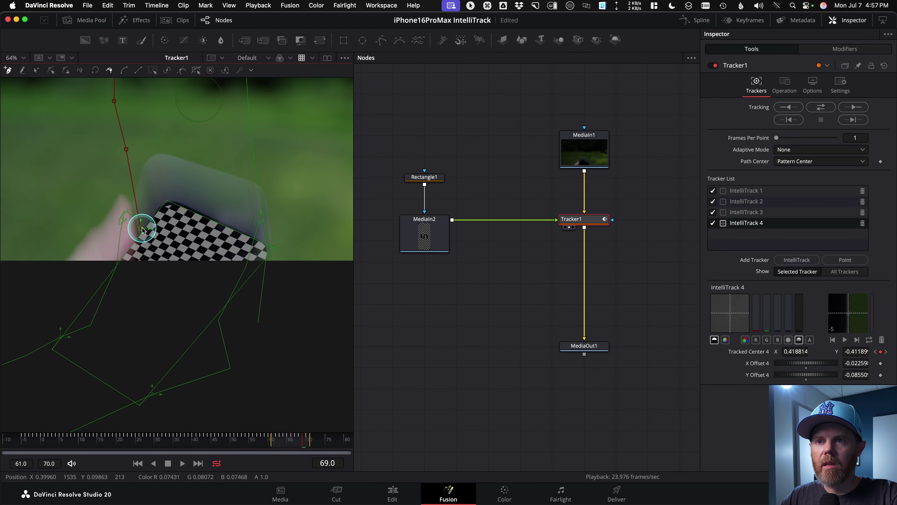
key(Right)
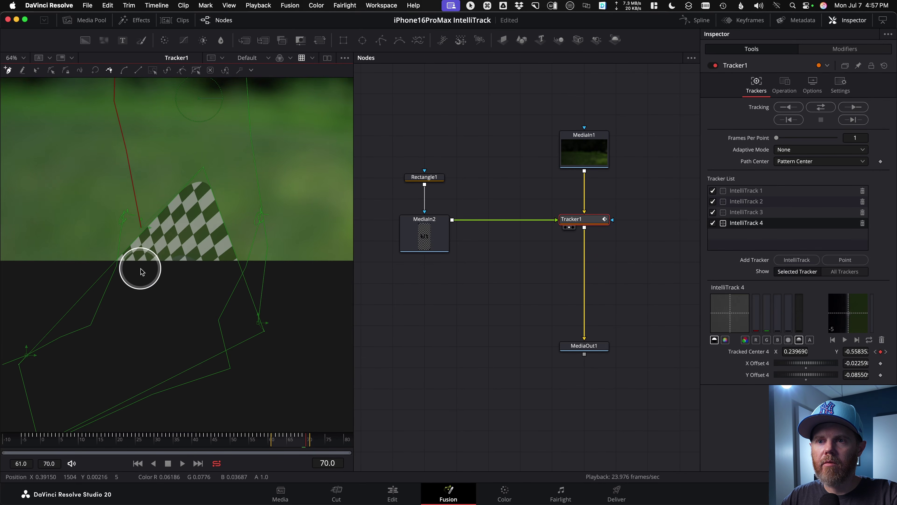
drag(133, 284, 137, 296)
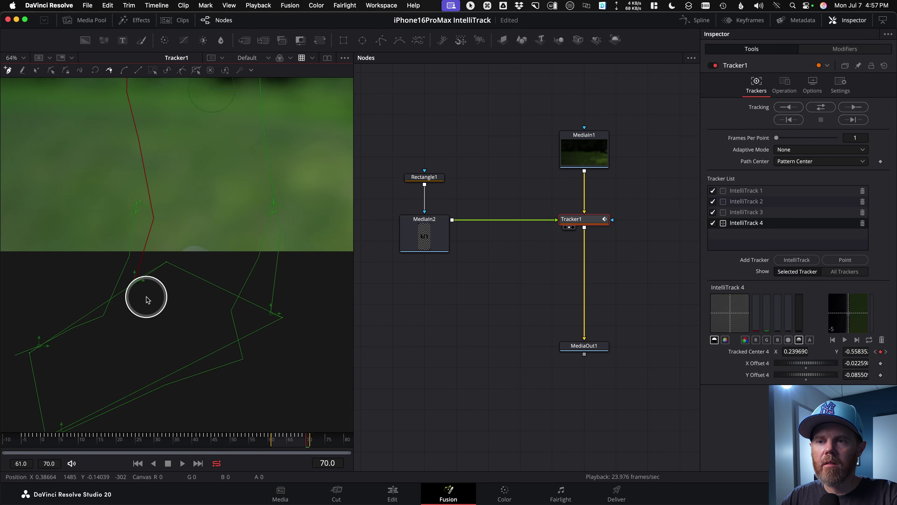
Step: Step back and forth through frames 66 to 71 to examine how the checkerboard follows the falling phone
key(Right)
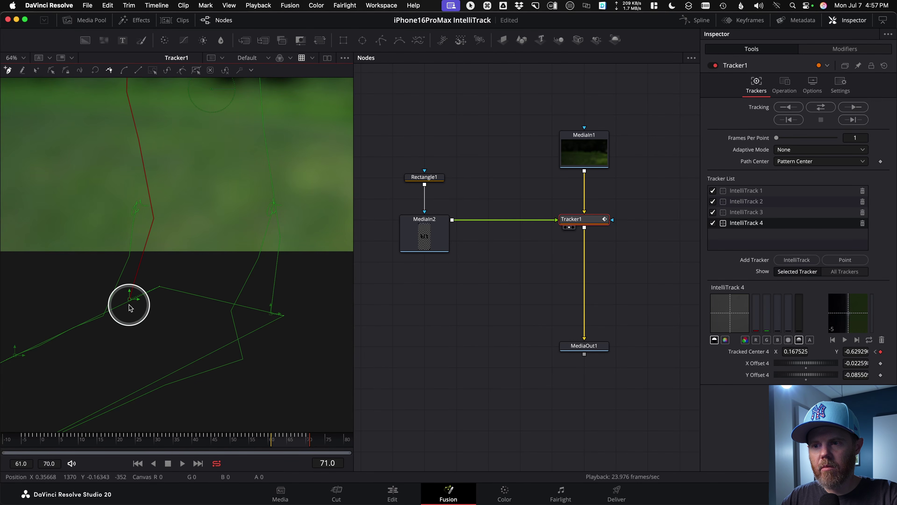
key(bracketright)
key(bracketright)
key(bracketright)
key(bracketleft)
key(bracketleft)
key(bracketleft)
drag(146, 295, 158, 313)
key(shift+z)
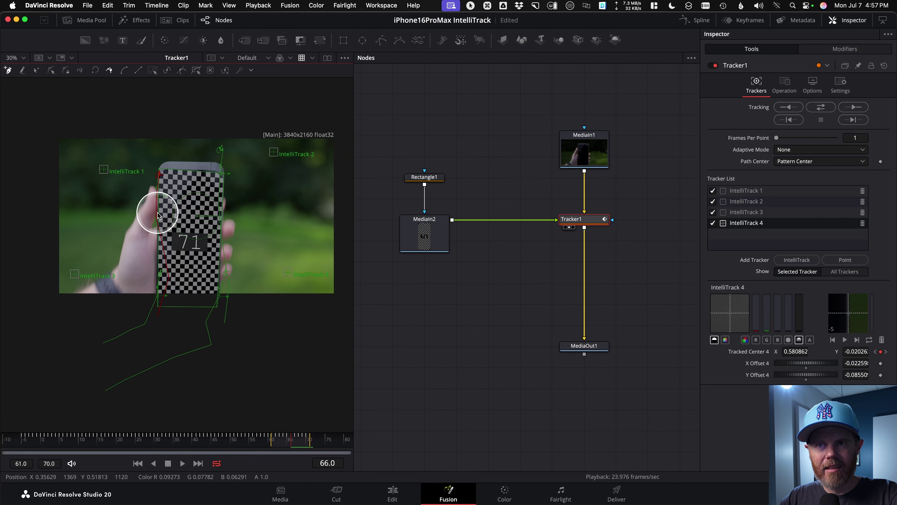
key(bracketright)
key(bracketleft)
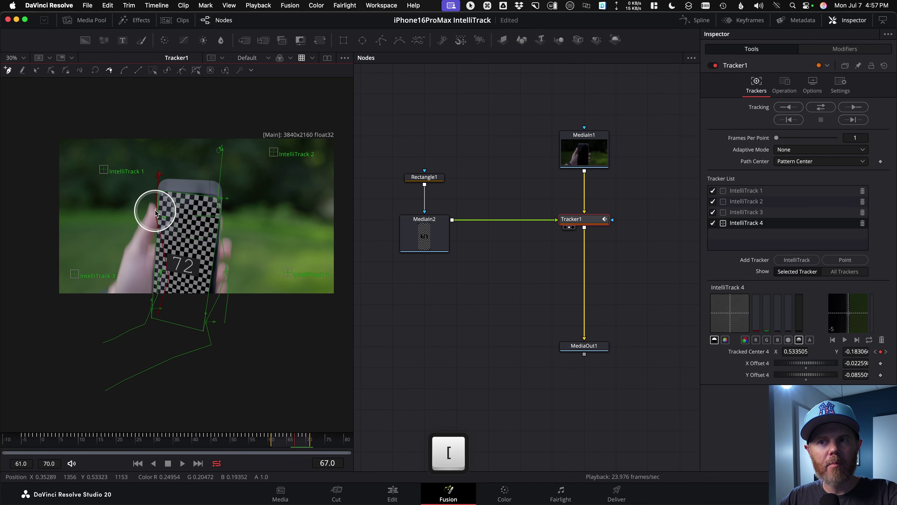
key(bracketright)
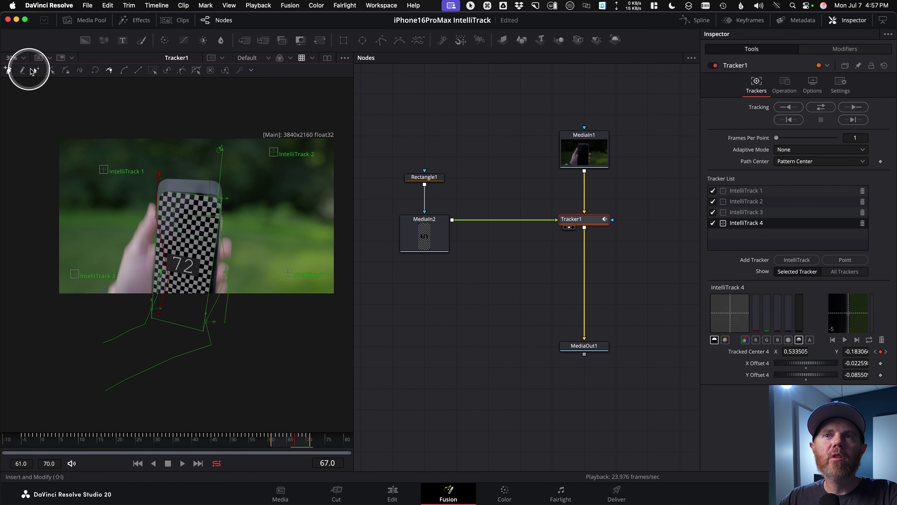
Step: Switch the motion path editing mode to Modify Only and check the checkerboard on the frames around 67
click(51, 70)
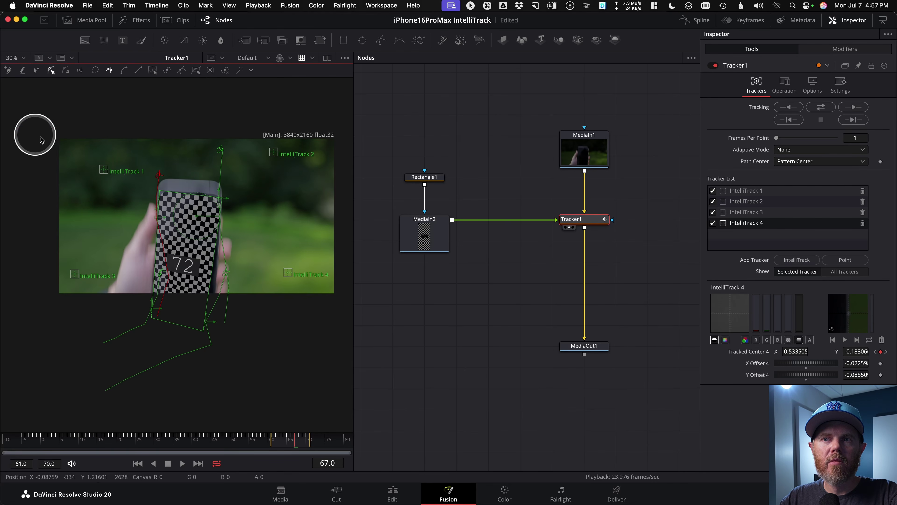
key(bracketleft)
key(bracketleft)
key(bracketright)
key(bracketright)
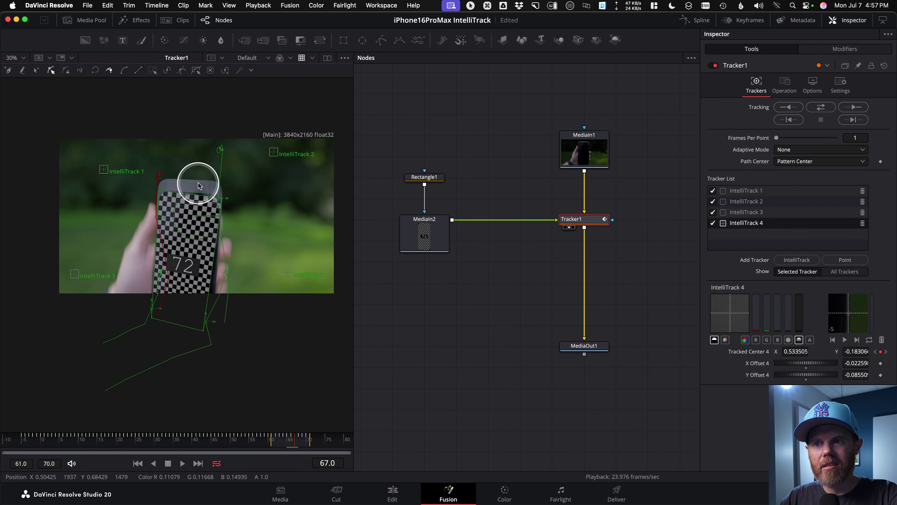
key(bracketright)
key(bracketleft)
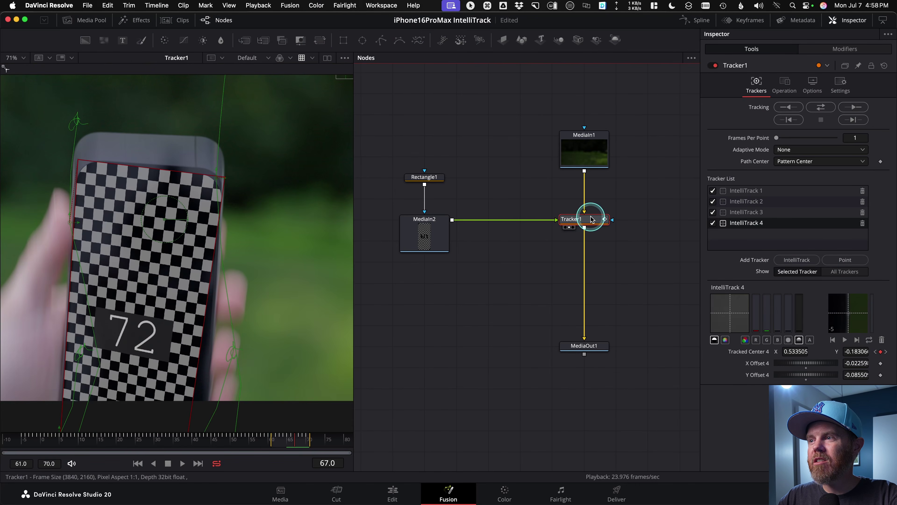
Step: Turn on motion blur for Tracker1 with a quality of 1
click(839, 86)
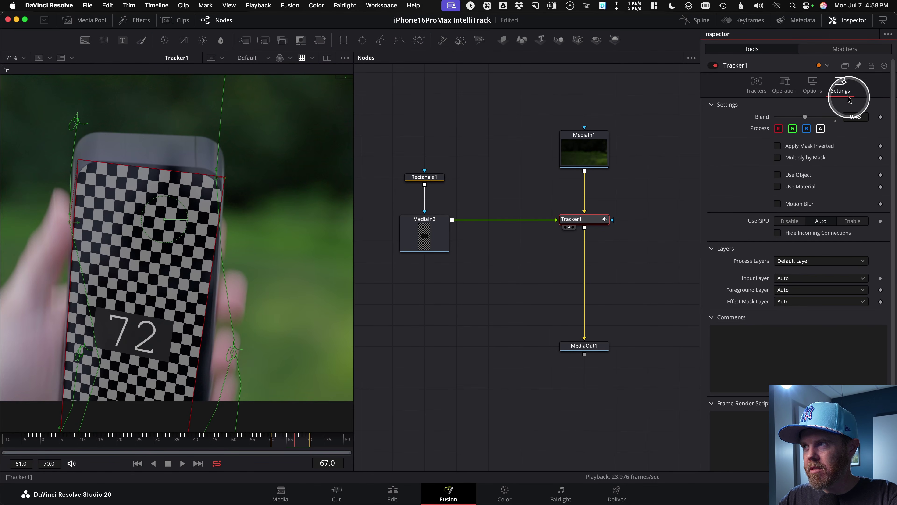
click(777, 203)
drag(786, 216, 781, 219)
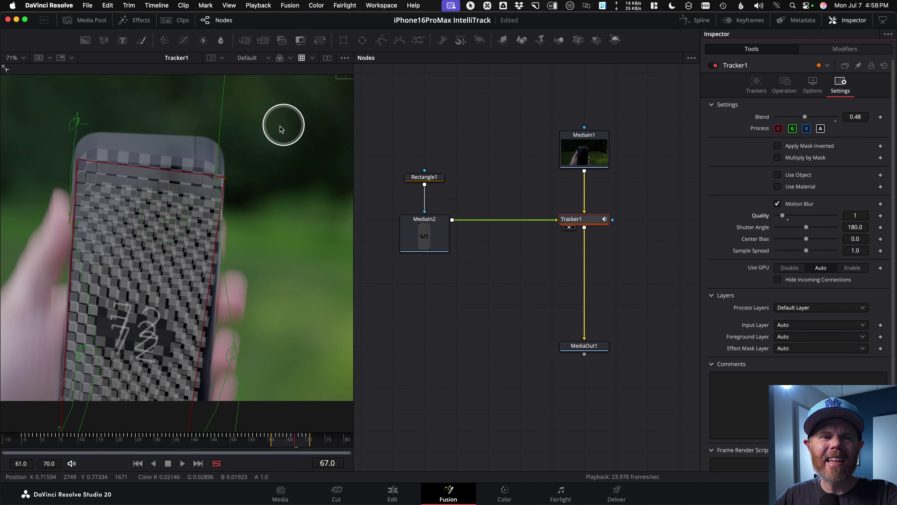
Step: Shift the upper-left corner's track point slightly down and outward at frame 64 so the checkerboard meets the phone's edge
scroll(104, 196, up, 3)
key(Left)
key(Left)
key(Left)
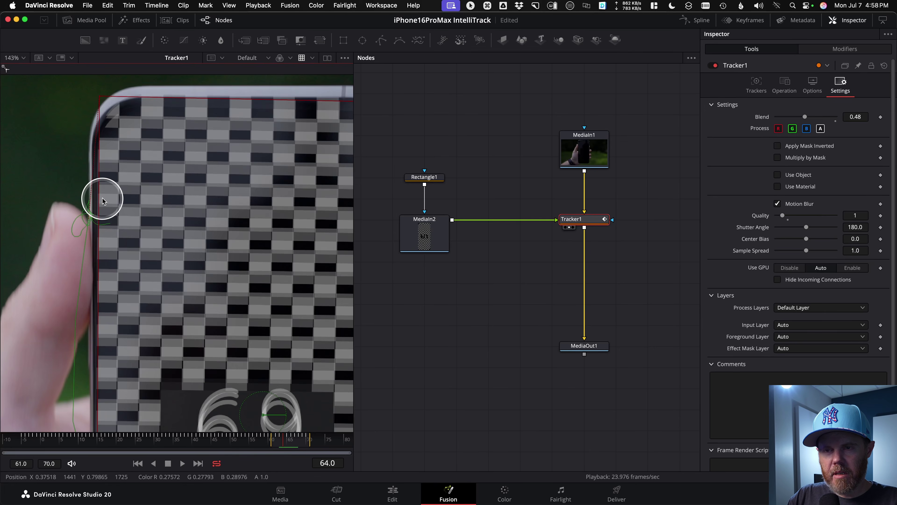
scroll(112, 177, up, 5)
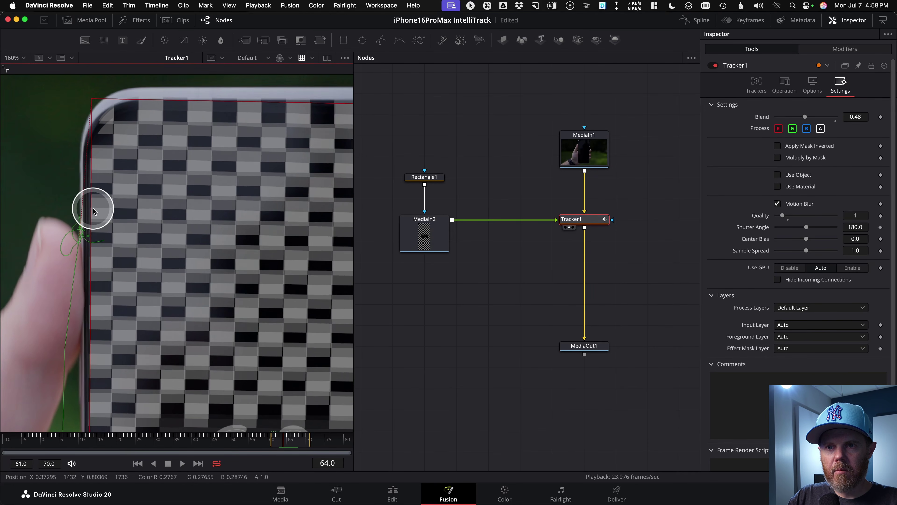
click(79, 255)
scroll(82, 252, up, 3)
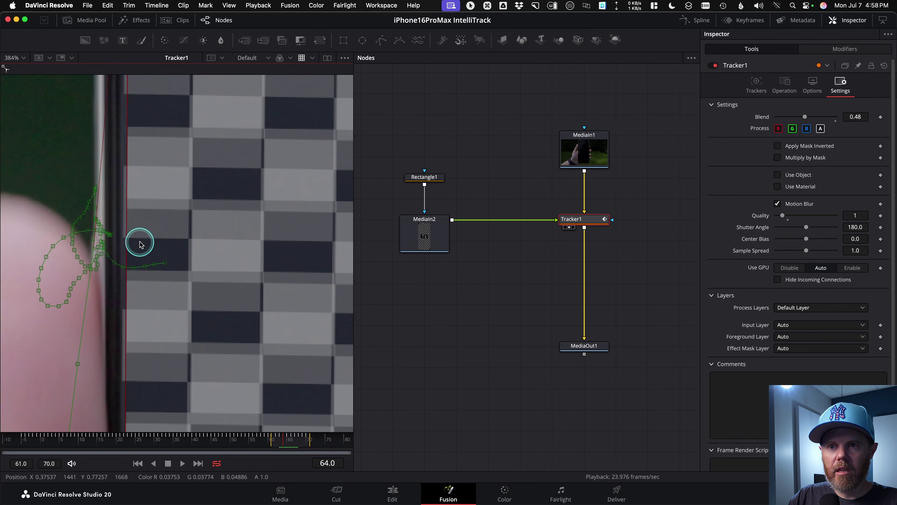
drag(93, 251, 88, 253)
scroll(86, 251, down, 5)
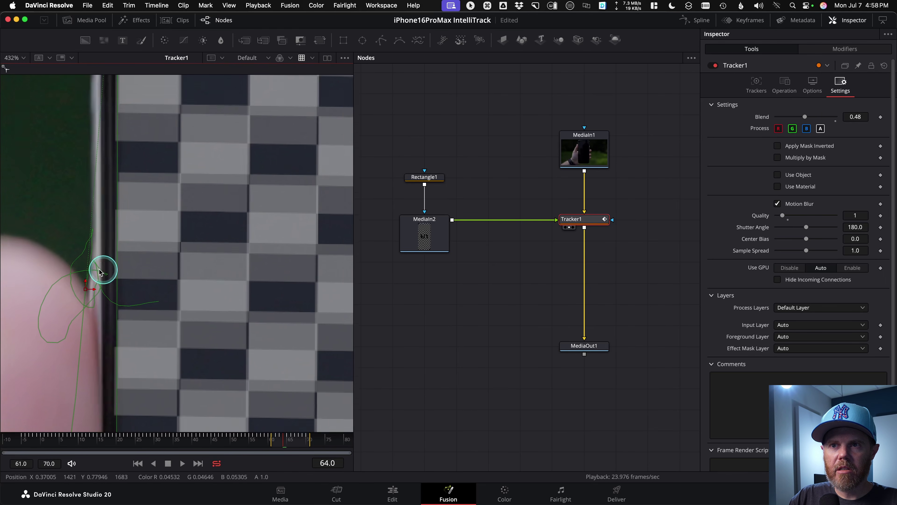
scroll(76, 289, down, 1)
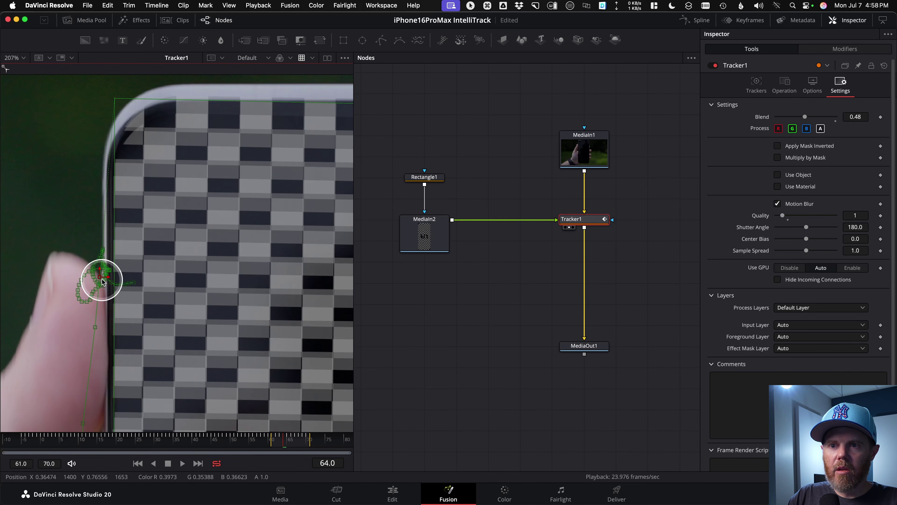
drag(99, 278, 94, 284)
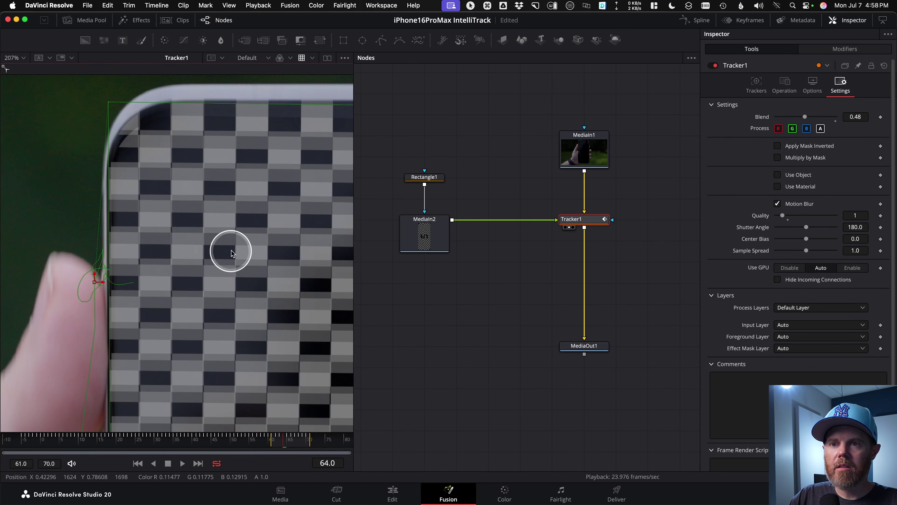
Step: Fine-tune the upper-right corner's track point at frame 64 and check the checkerboard's lower corners
scroll(252, 293, right, 8)
scroll(191, 265, down, 5)
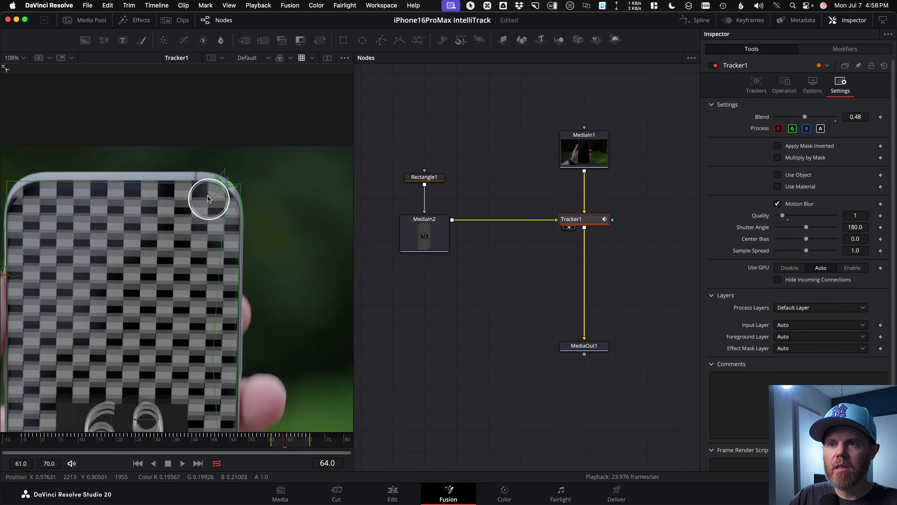
scroll(211, 208, up, 5)
scroll(220, 190, down, 3)
scroll(274, 193, up, 3)
scroll(261, 188, up, 4)
drag(239, 183, 242, 186)
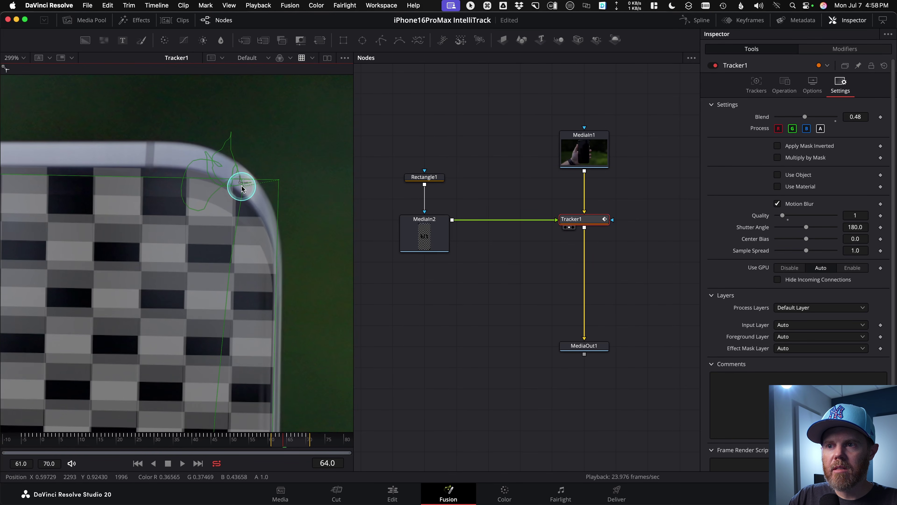
scroll(132, 222, down, 5)
scroll(249, 234, up, 3)
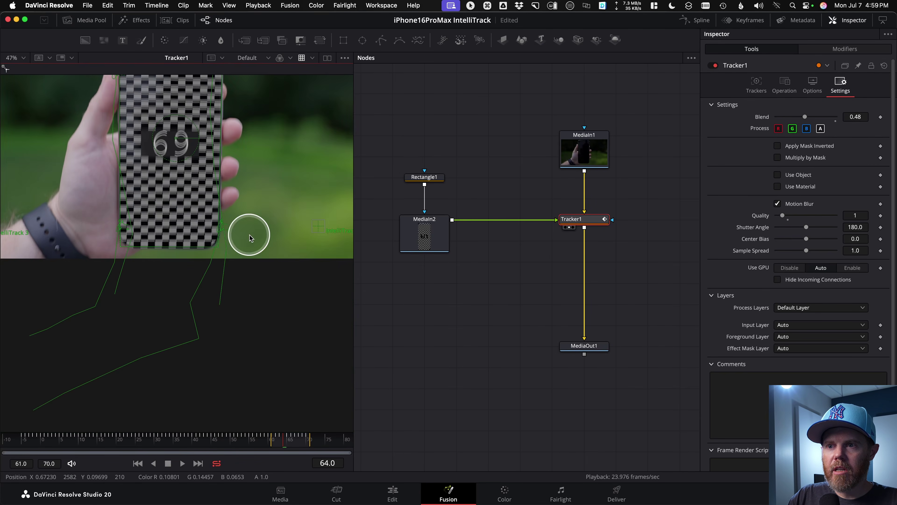
scroll(301, 241, up, 1)
drag(137, 249, 278, 262)
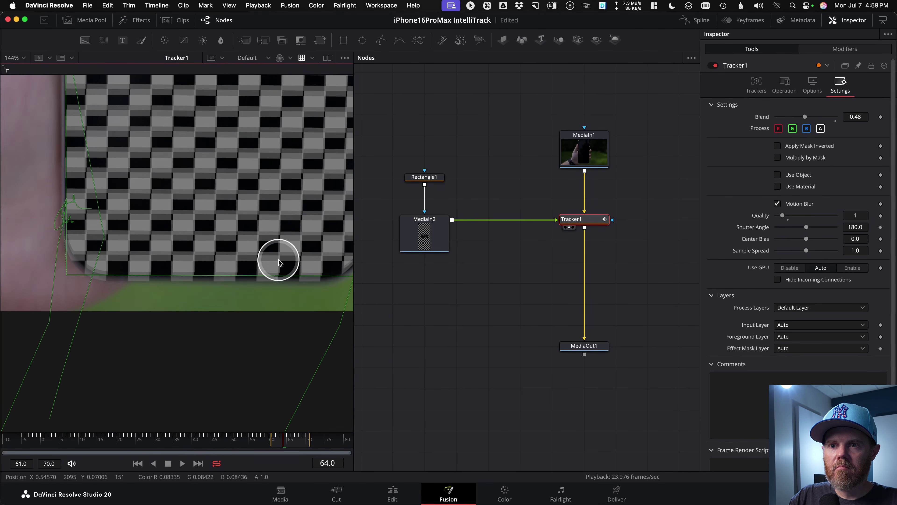
scroll(193, 272, down, 5)
Step: Move the upper-left corner's track point further down and outward beside the thumb at frame 65
key(bracketright)
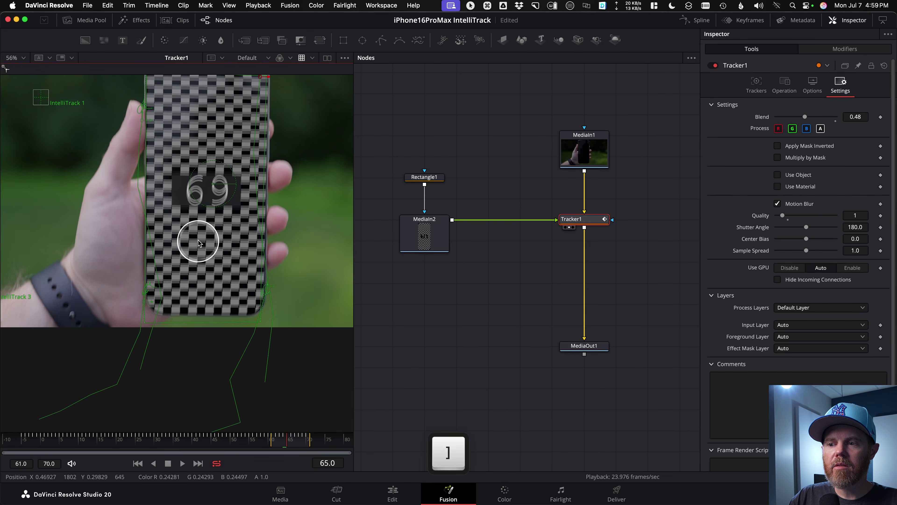
scroll(150, 186, up, 6)
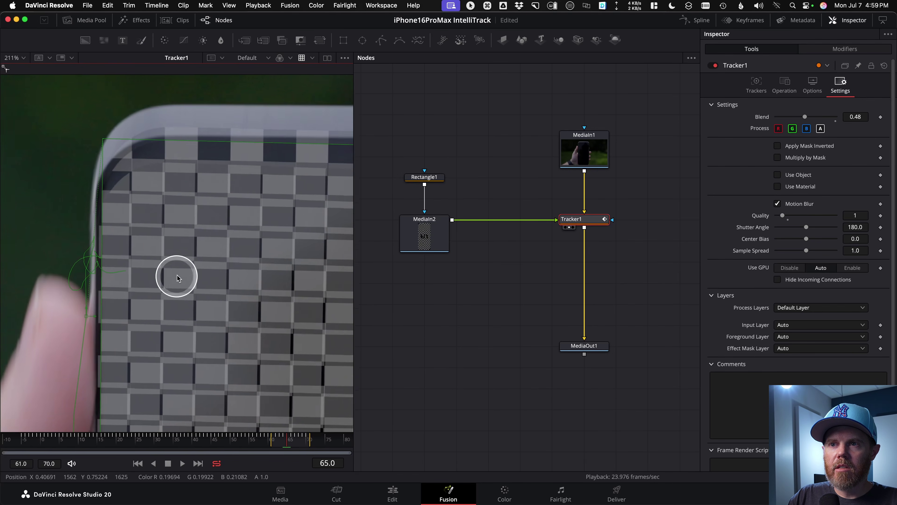
scroll(152, 278, up, 1)
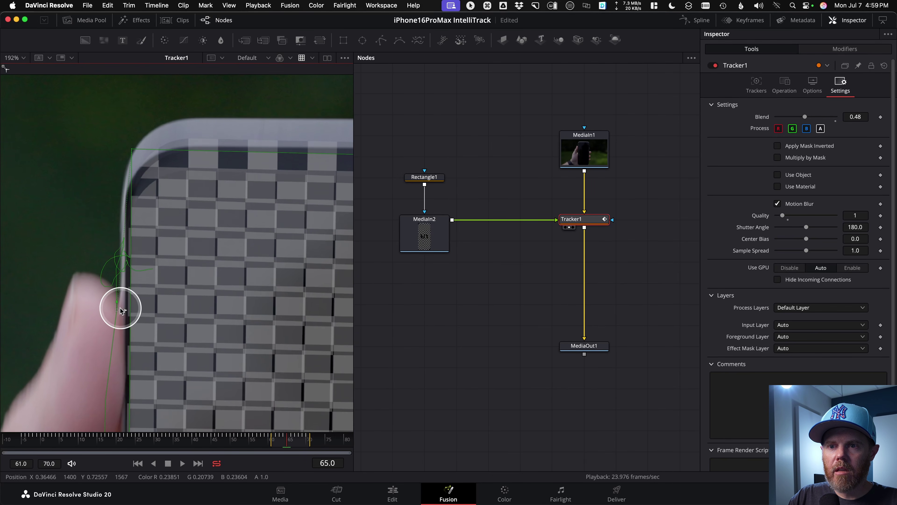
drag(118, 309, 111, 324)
scroll(190, 276, right, 15)
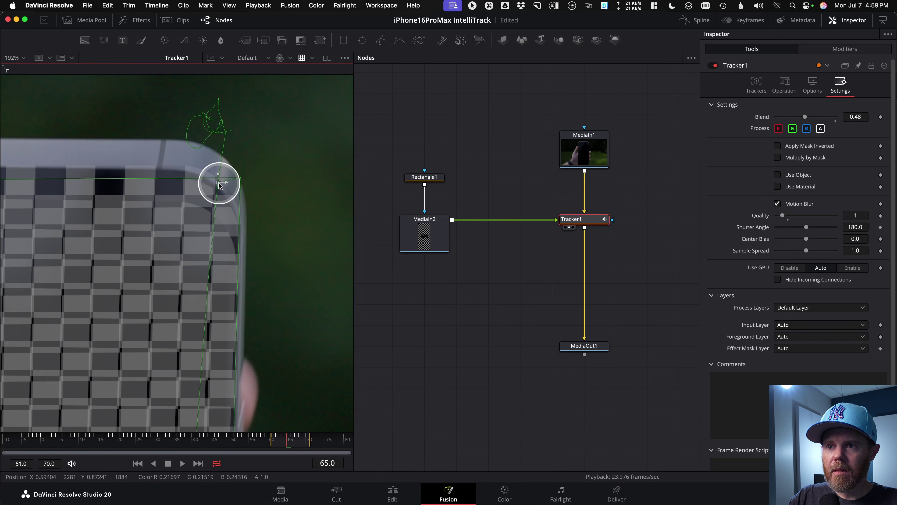
Step: Nudge the upper-right corner's track point slightly down at frame 65 and compare it with the following frame
drag(217, 185, 218, 191)
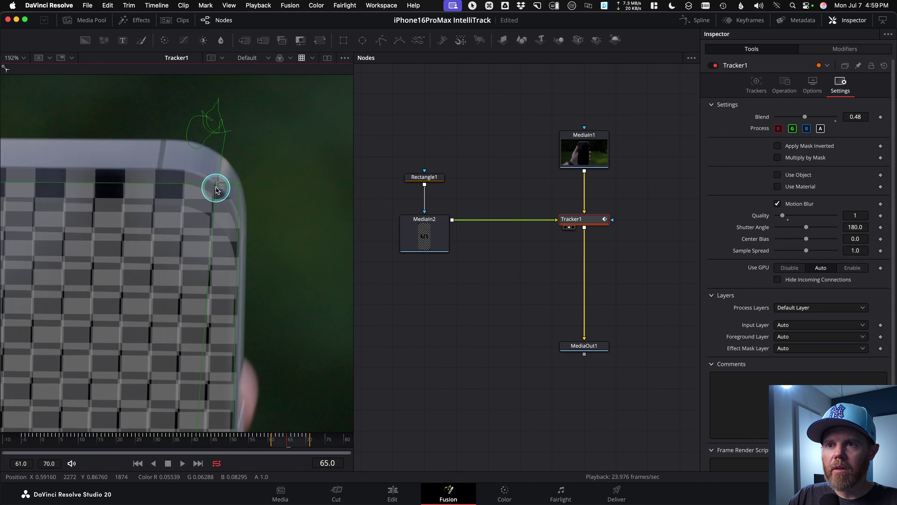
key(bracketright)
scroll(176, 230, down, 5)
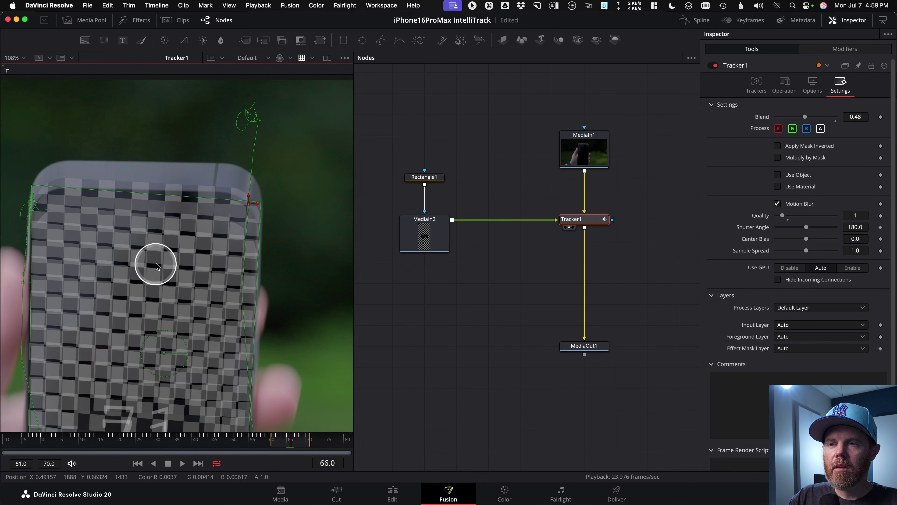
Step: Raise the lower-right corner's track point at frame 65 so the checkerboard fits the phone's lower edge
key(bracketleft)
scroll(156, 279, down, 10)
scroll(224, 226, up, 4)
mouse_move(274, 271)
mouse_down()
mouse_move(266, 263)
mouse_move(274, 235)
mouse_move(275, 255)
mouse_up()
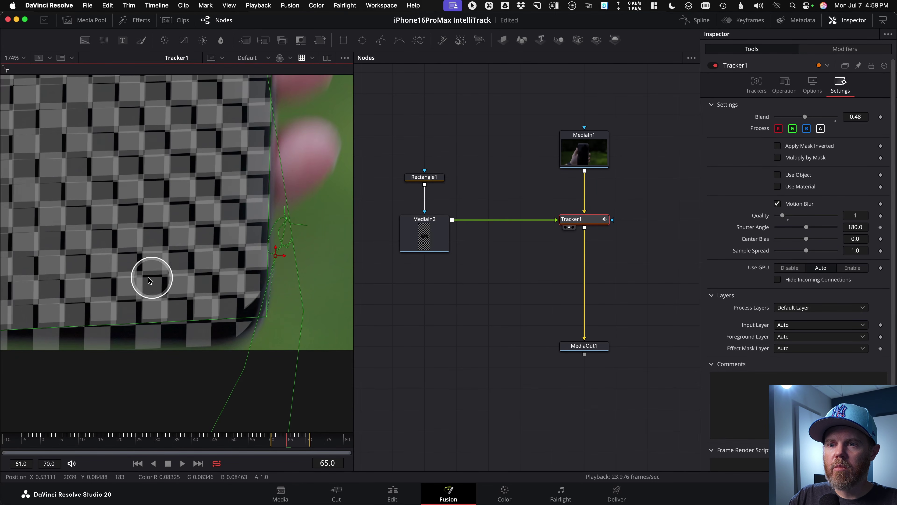
Step: Move the lower-left corner's track point up and slightly inward at frame 65, aligning the checkerboard with the phone's side
scroll(152, 279, left, 10)
mouse_move(88, 271)
mouse_down()
mouse_move(93, 245)
mouse_move(85, 258)
mouse_up()
scroll(180, 303, down, 5)
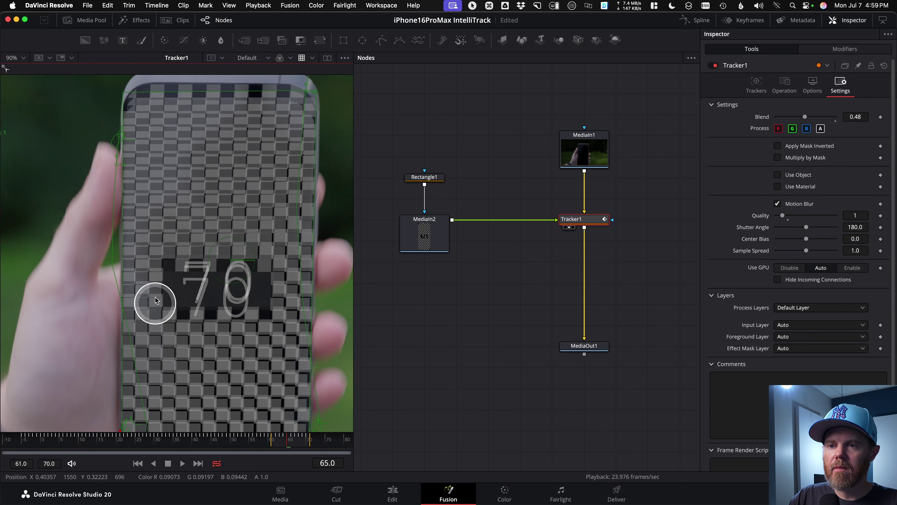
scroll(156, 300, up, 3)
drag(122, 386, 126, 386)
scroll(180, 233, up, 8)
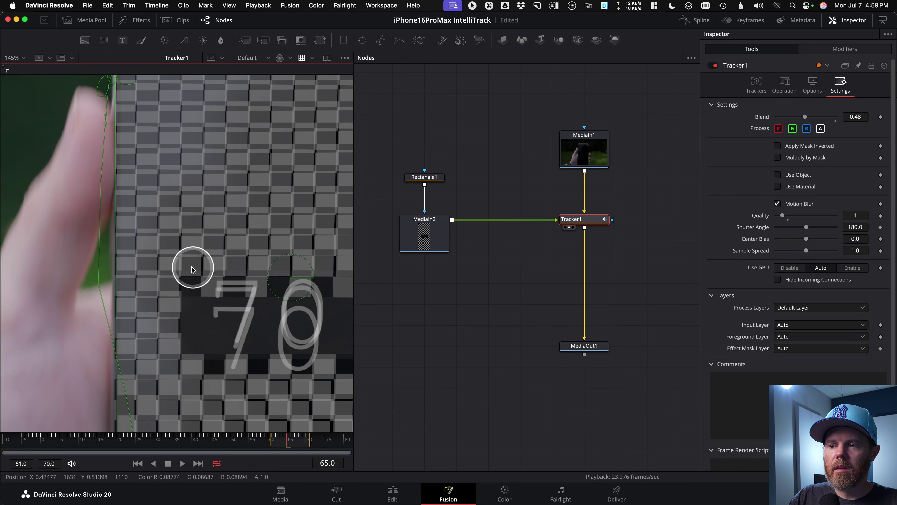
Step: Shift the upper-left corner's track point down and slightly outward beside the thumb at frame 66
key(])
scroll(184, 244, up, 4)
scroll(173, 205, up, 1)
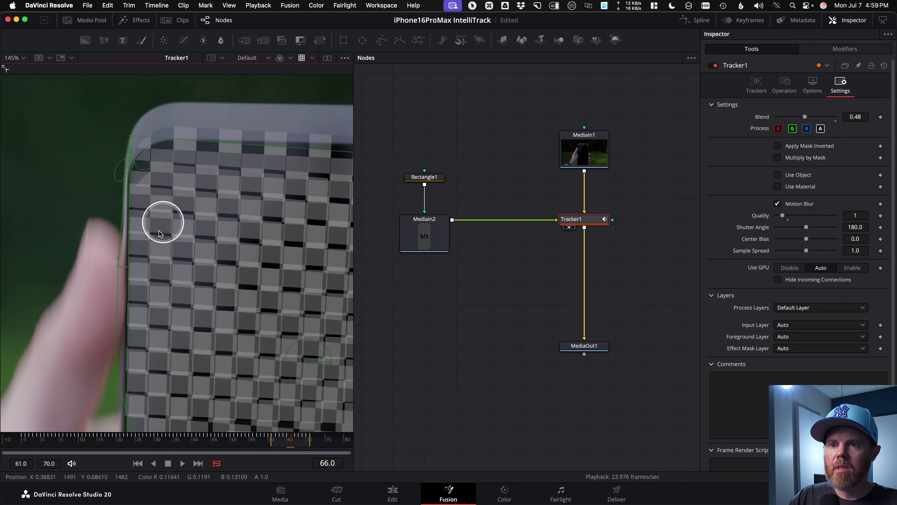
scroll(169, 212, down, 3)
scroll(155, 260, up, 5)
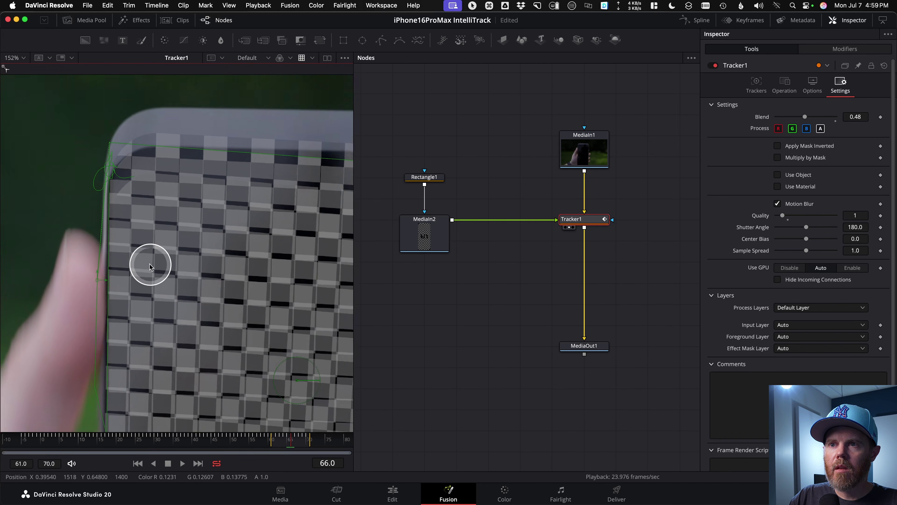
drag(95, 280, 92, 297)
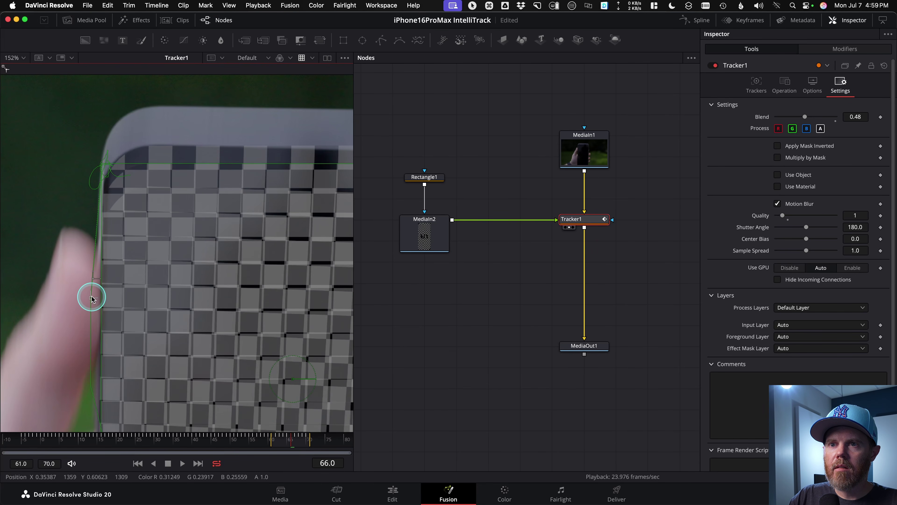
Step: Move the upper-right corner's track point down and slightly inward at frame 66 to fit the phone's rounded corner
scroll(262, 320, right, 10)
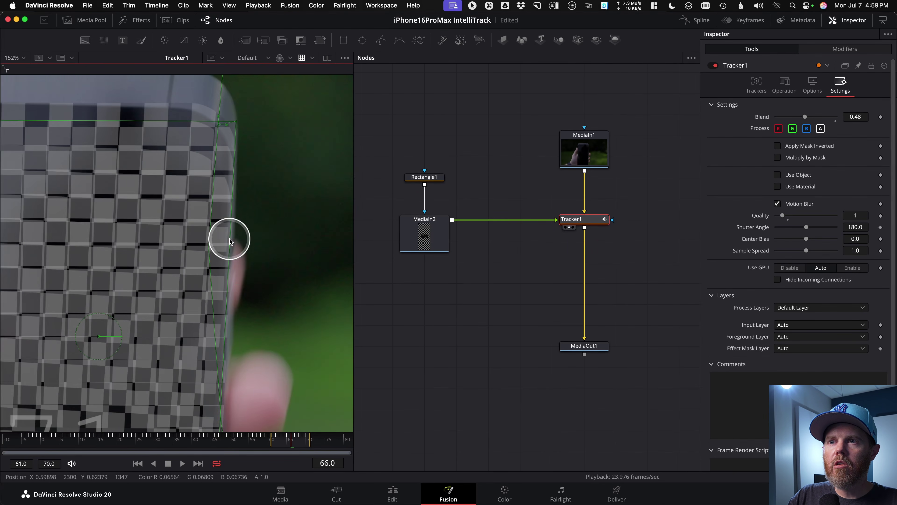
scroll(238, 248, down, 2)
scroll(243, 212, up, 3)
drag(246, 181, 239, 194)
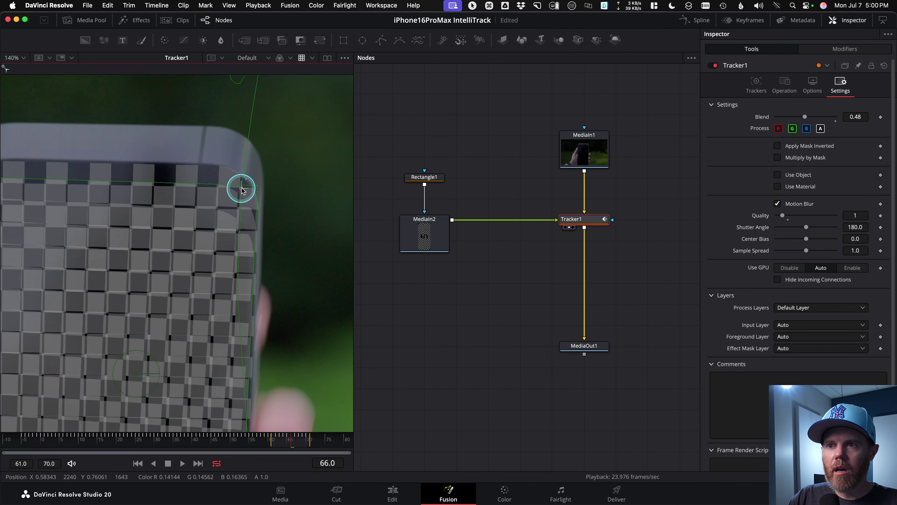
drag(241, 190, 239, 190)
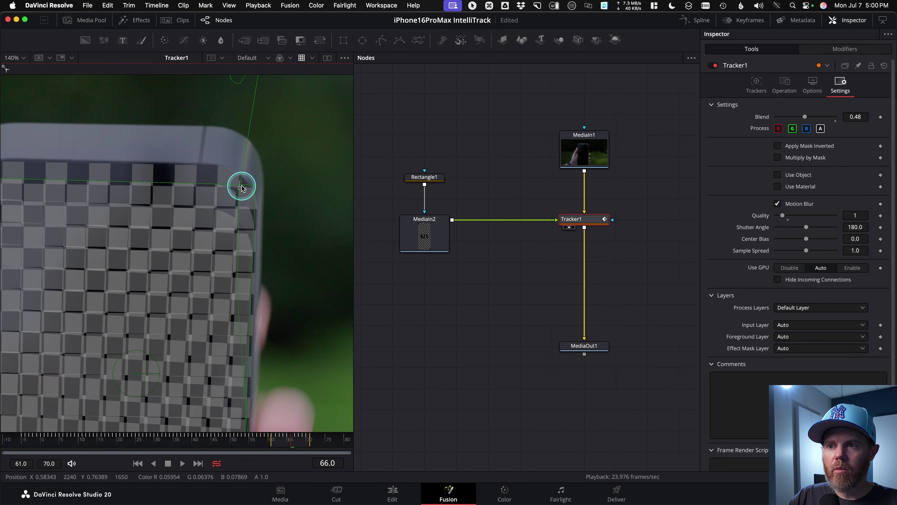
Step: Fine-tune the lower-right corner's track point at frame 66 and check the lower-left corner below the picture
scroll(265, 365, down, 6)
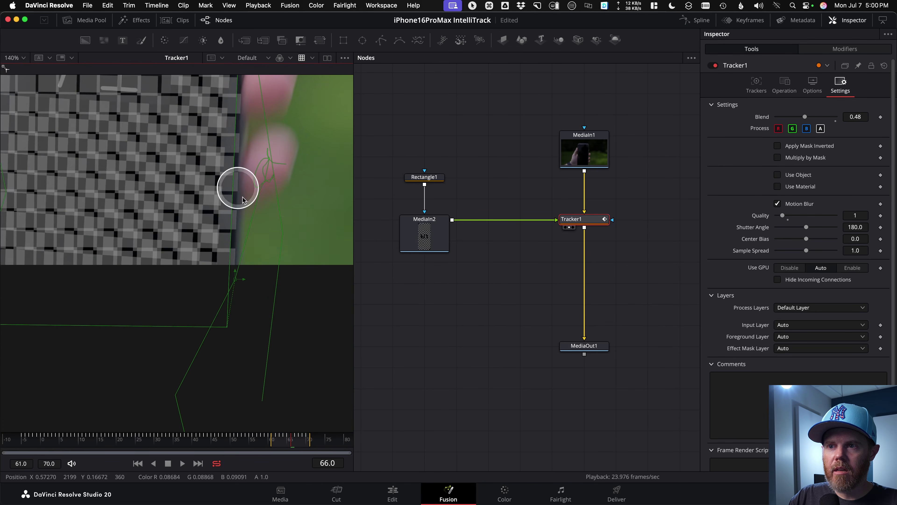
mouse_move(255, 264)
mouse_down()
mouse_move(206, 262)
mouse_move(230, 267)
mouse_move(244, 248)
mouse_move(251, 254)
mouse_up()
drag(247, 295, 246, 302)
scroll(184, 272, left, 5)
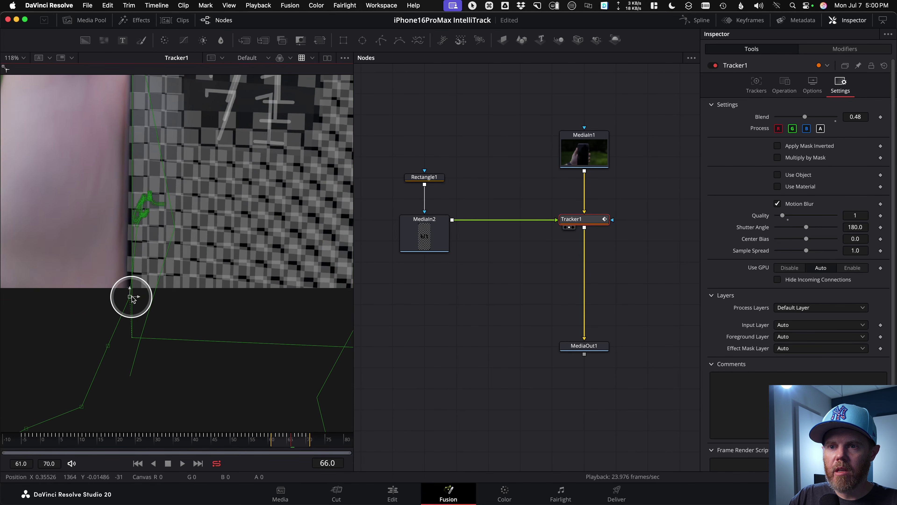
Step: Advance to frame 69 and play back frames 61 to 70 to review how the checkerboard follows the dropping phone
key(])
key(])
key(])
scroll(212, 287, down, 5)
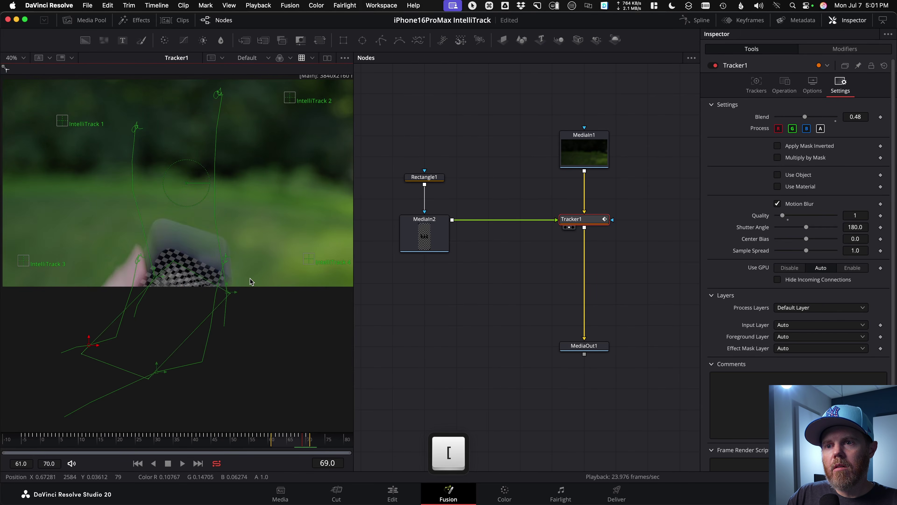
key(space)
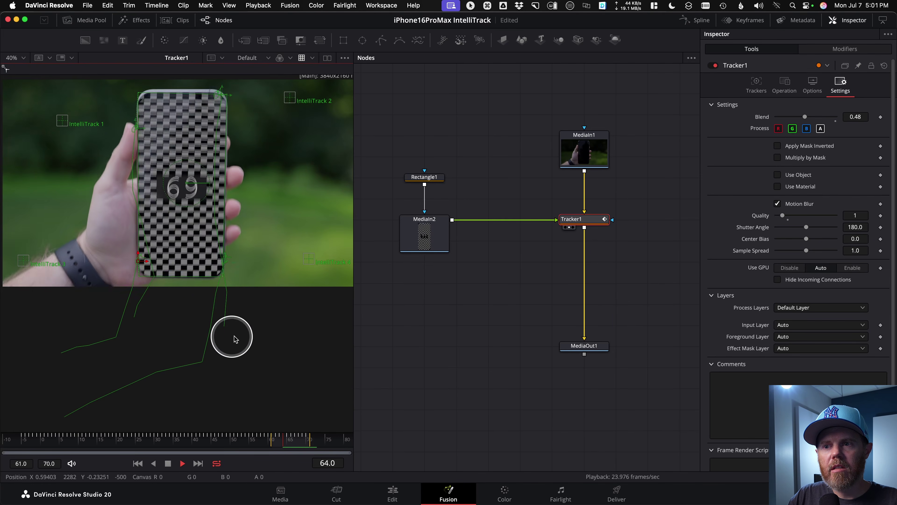
scroll(284, 339, down, 3)
scroll(273, 347, down, 2)
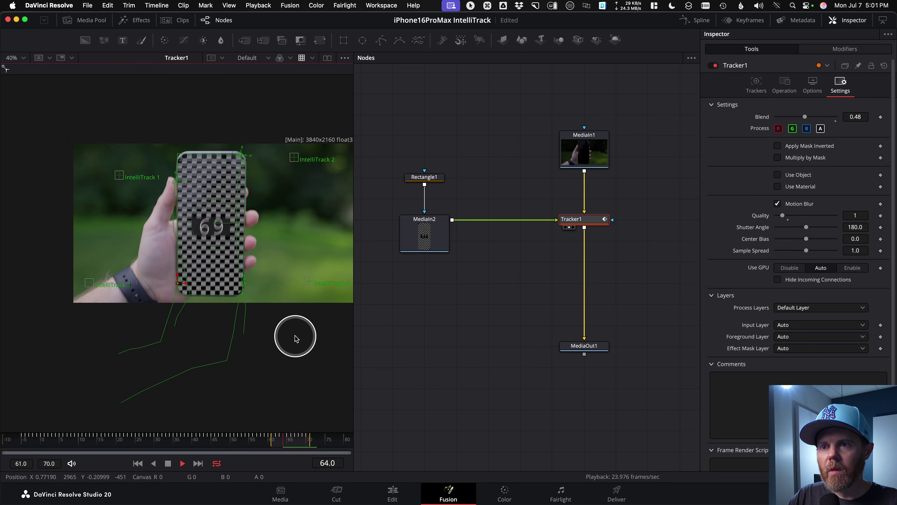
key(space)
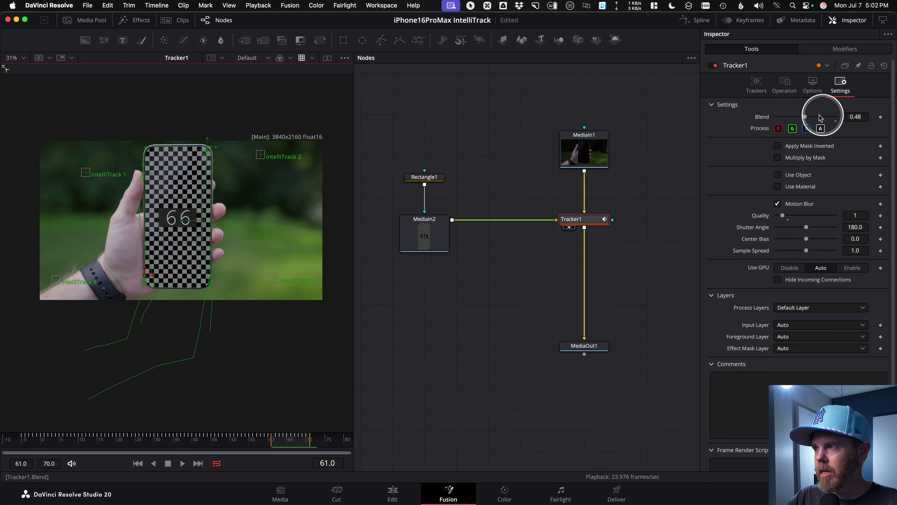
Step: Set Tracker1's Blend to 1.0 and play back the fully opaque checkerboard
drag(809, 118, 882, 119)
key(space)
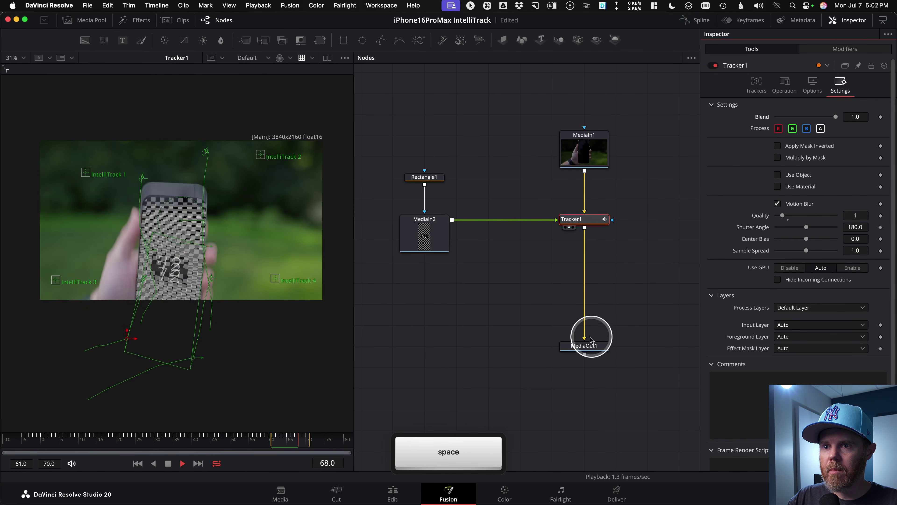
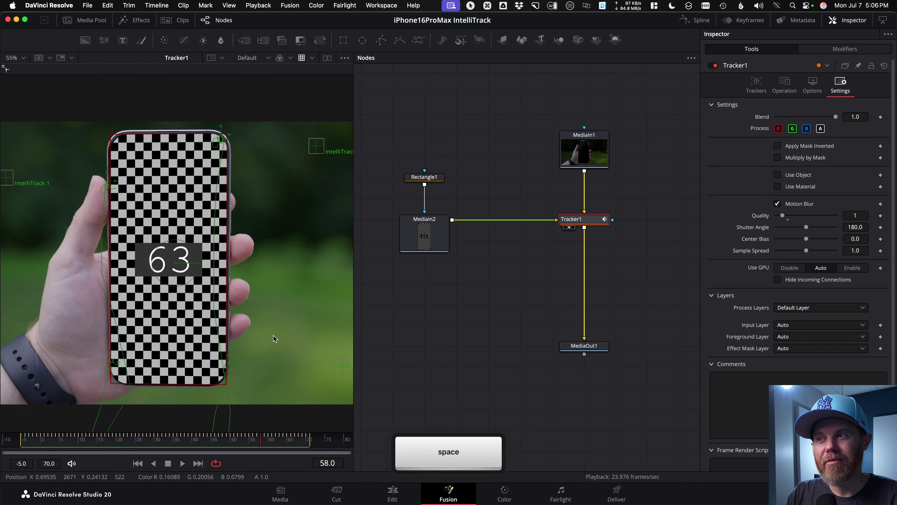
Step: Set Tracker1's Apply Mode to Screen and play the shot to review the screen reflections
click(581, 220)
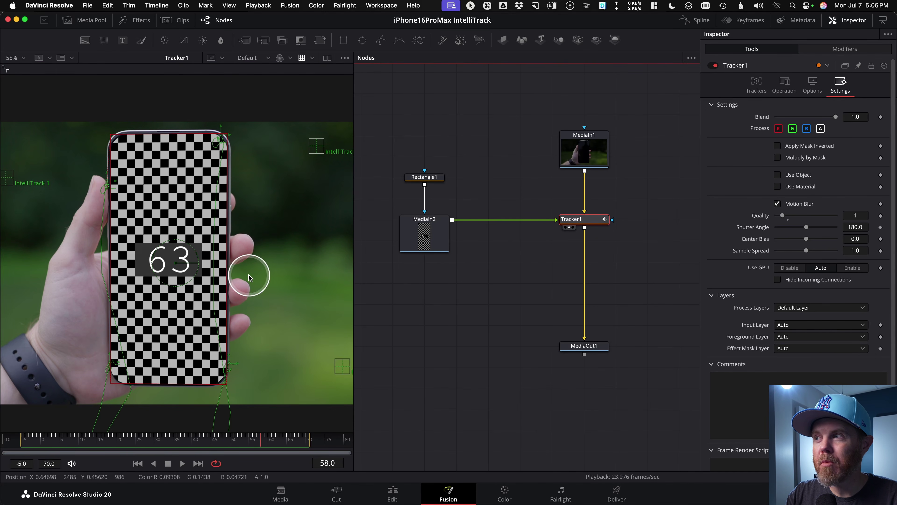
click(789, 91)
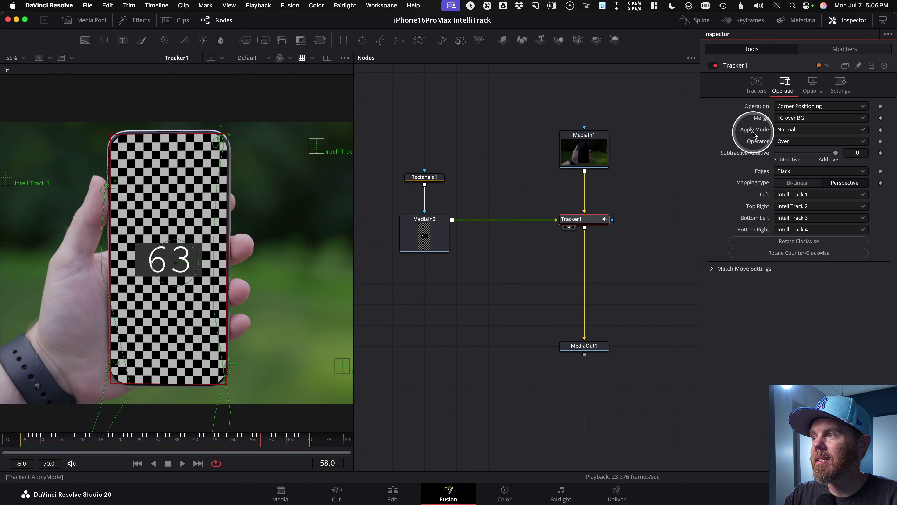
click(790, 131)
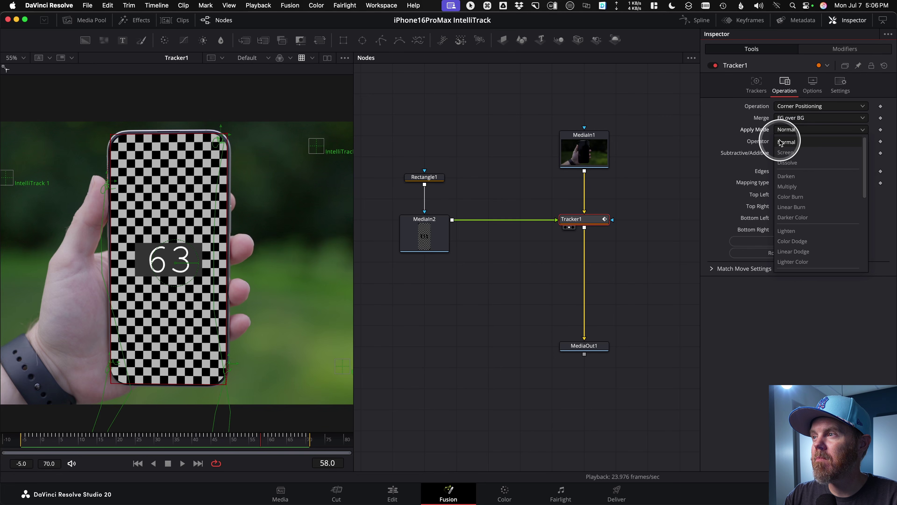
click(789, 152)
key(space)
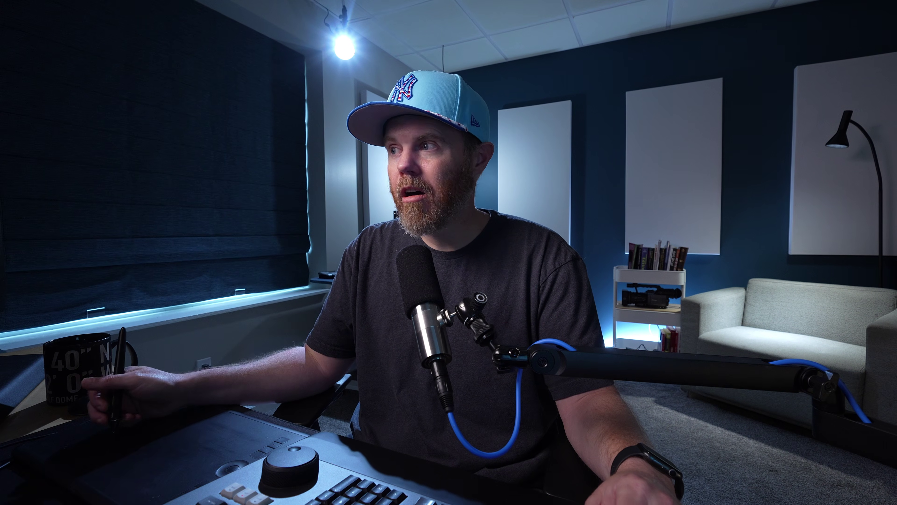
key(space)
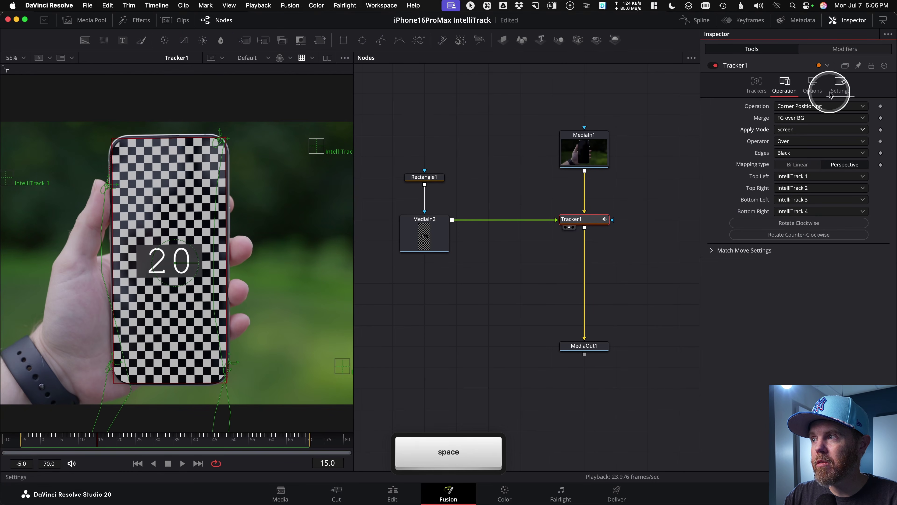
Step: Drop Tracker1's Blend to 0.0 to compare the bare phone, and restore it to 1.0
click(830, 92)
drag(829, 119, 771, 125)
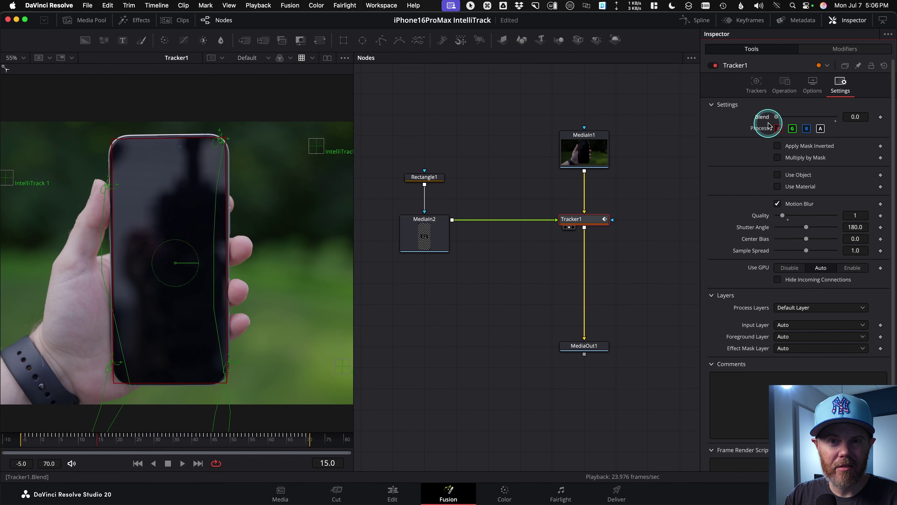
drag(768, 124, 839, 118)
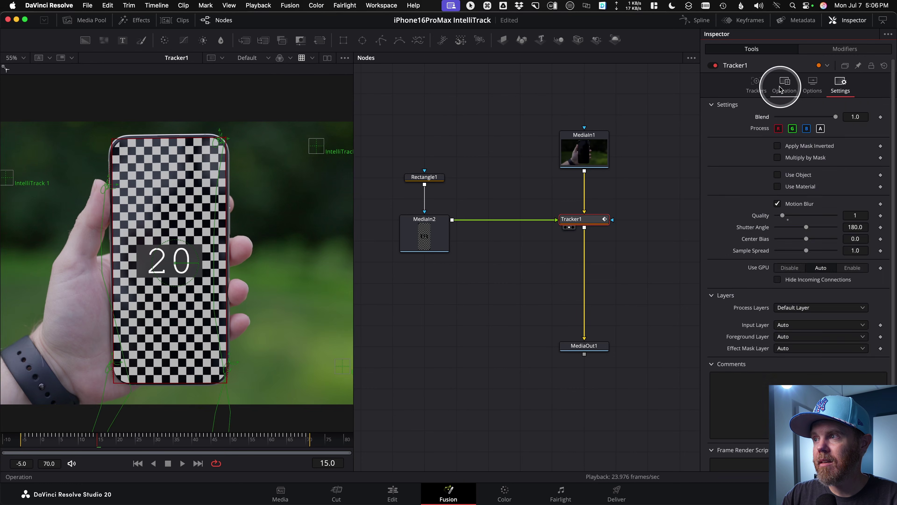
Step: Set Tracker1's Merge option to FG only and play back the isolated, tracked checkerboard
click(784, 81)
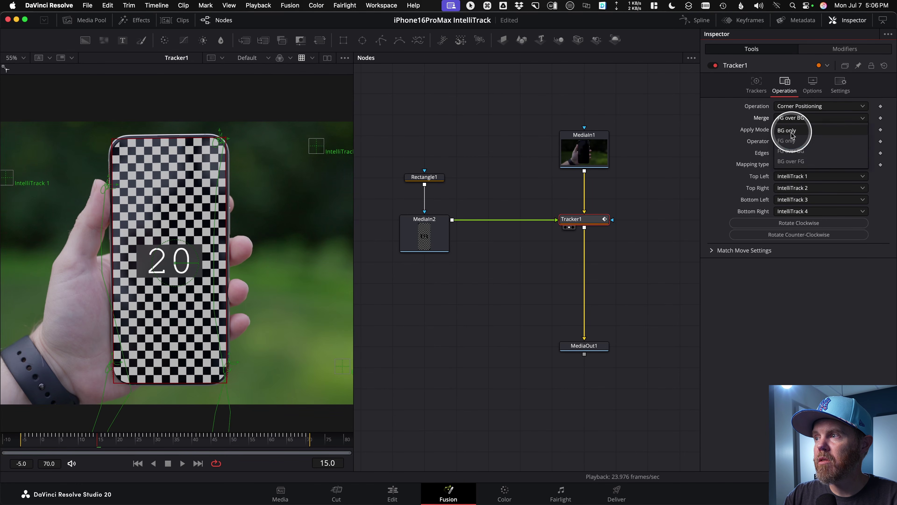
click(799, 120)
click(782, 142)
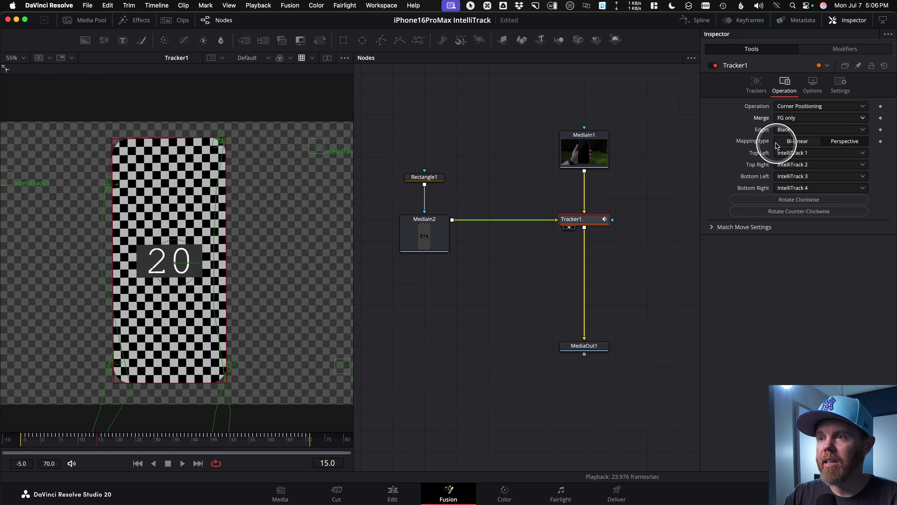
key(space)
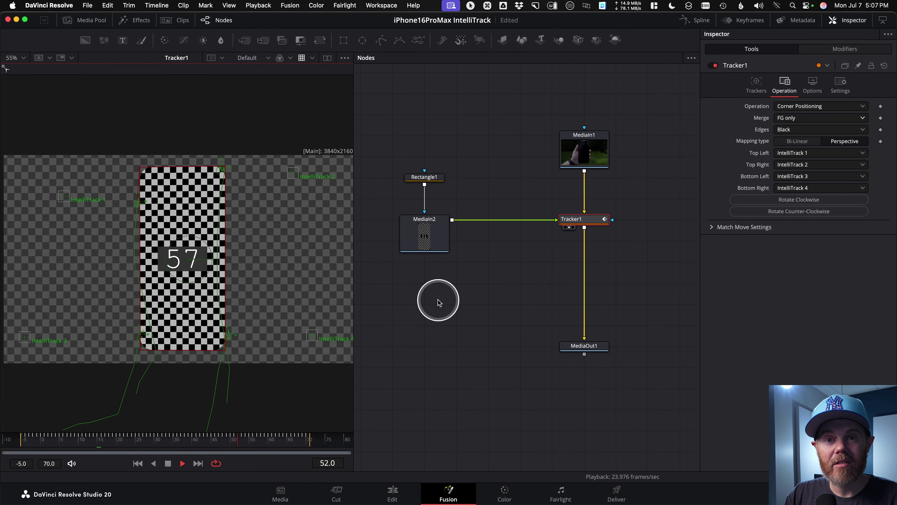
key(space)
click(293, 244)
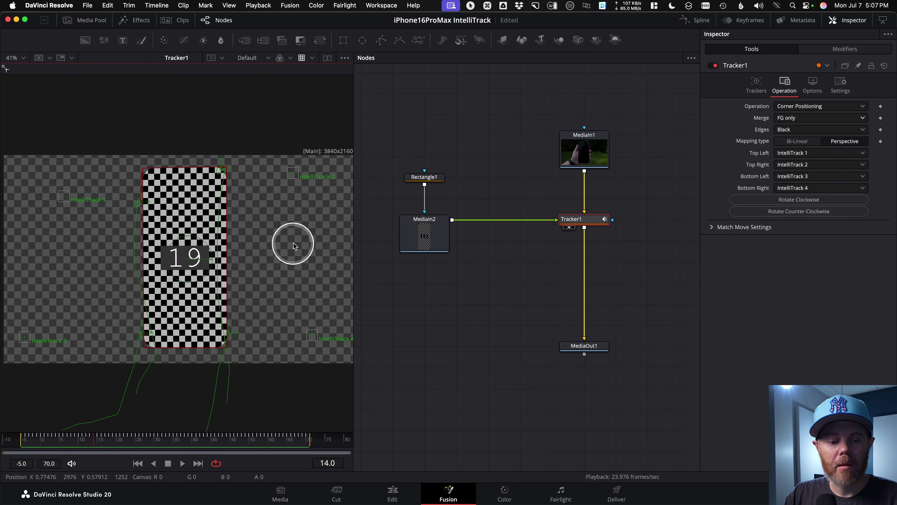
Step: Display Tracker1's alpha channel in the viewer and play back the tracked matte
click(290, 58)
click(297, 122)
key(space)
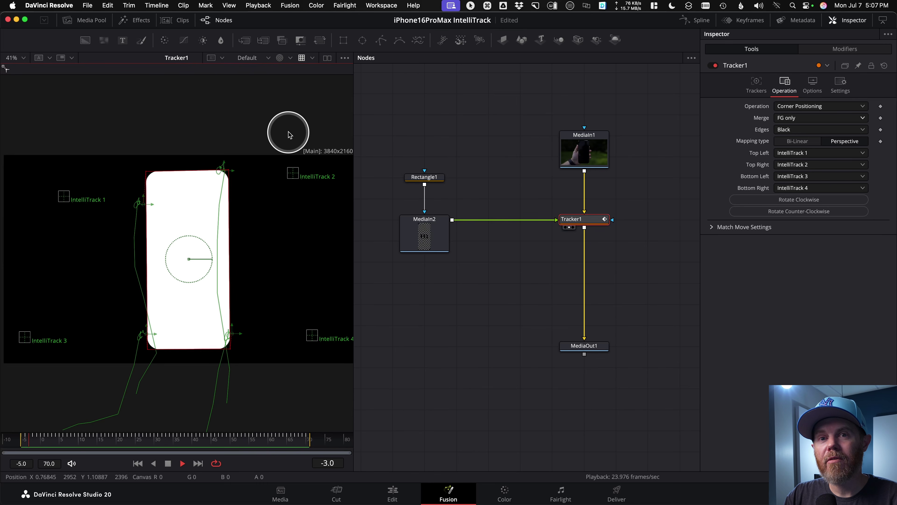
click(205, 141)
key(space)
Step: Return the viewer from the alpha channel to the full color display of the tracked checkerboard
click(296, 65)
click(267, 108)
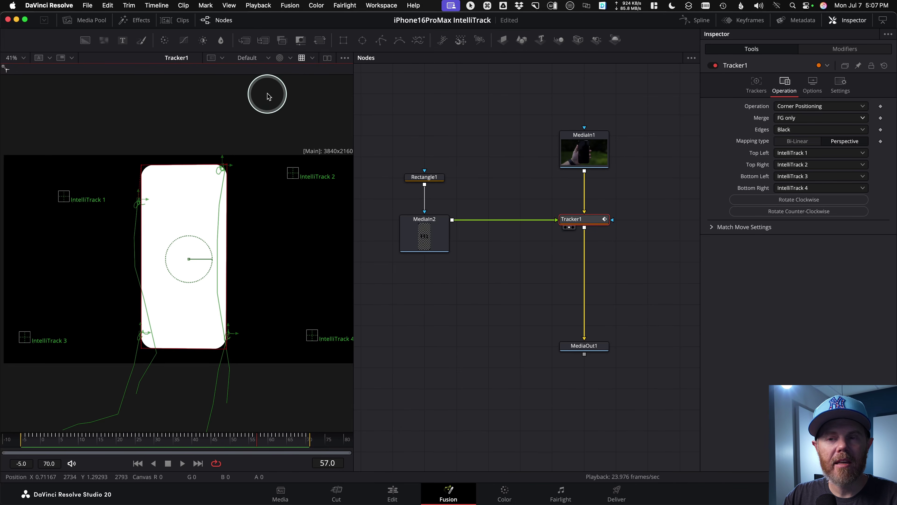
key(c)
click(291, 58)
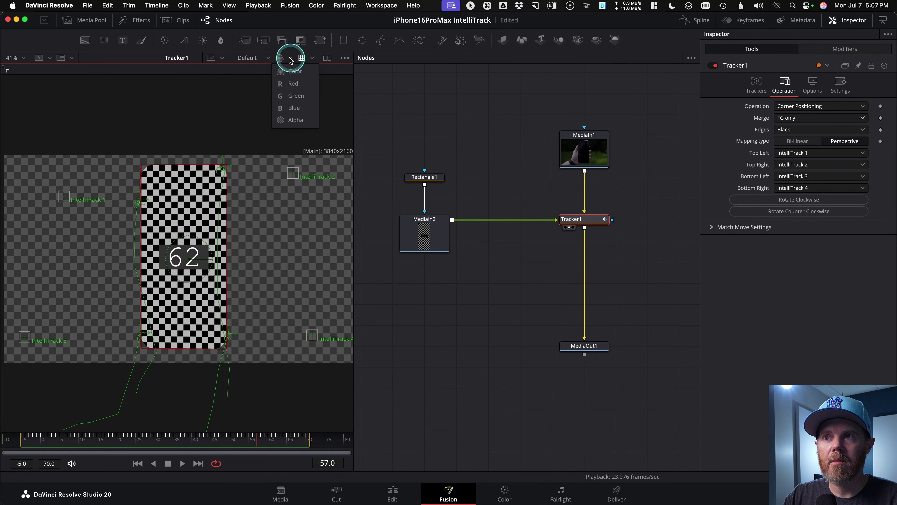
click(292, 73)
click(448, 110)
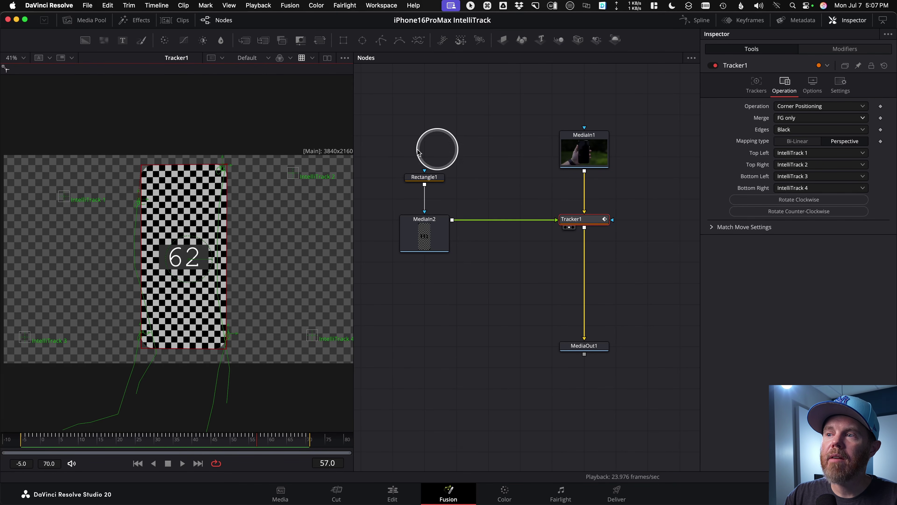
drag(593, 269, 513, 288)
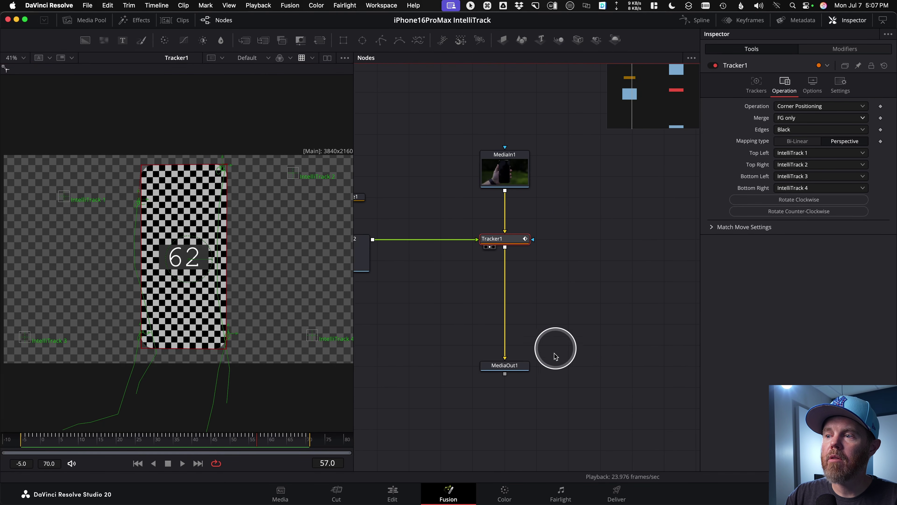
Step: Disconnect Tracker1 from MediaOut1, and feed its output into a new Bitmap node below it, shown in the viewer
click(540, 321)
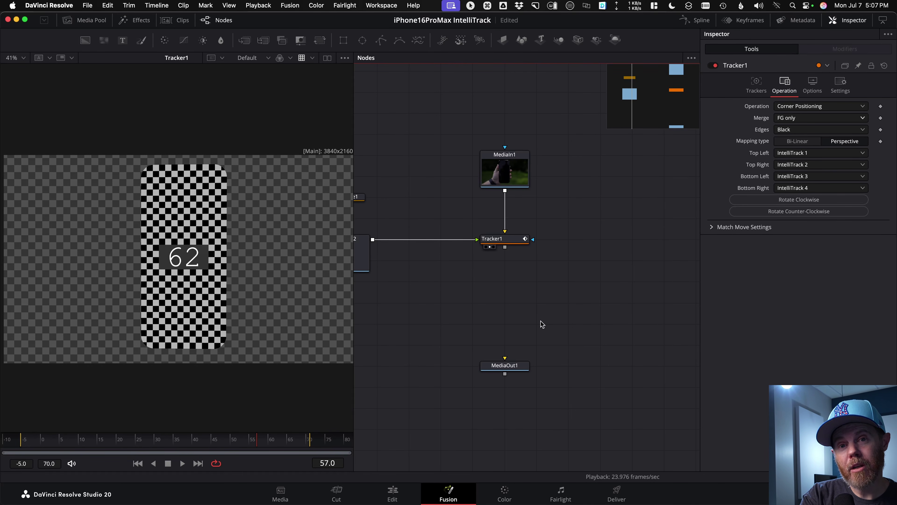
key(shift+space)
text(bit)
key(Return)
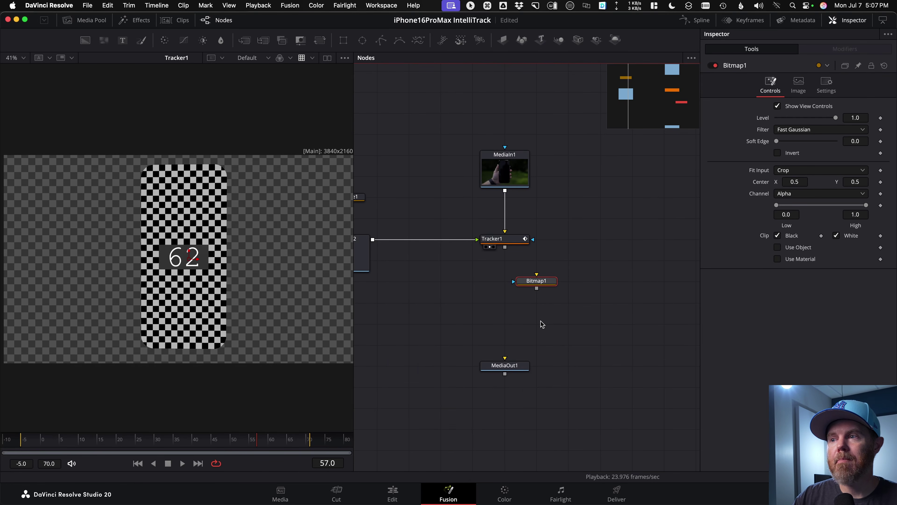
drag(536, 282, 504, 282)
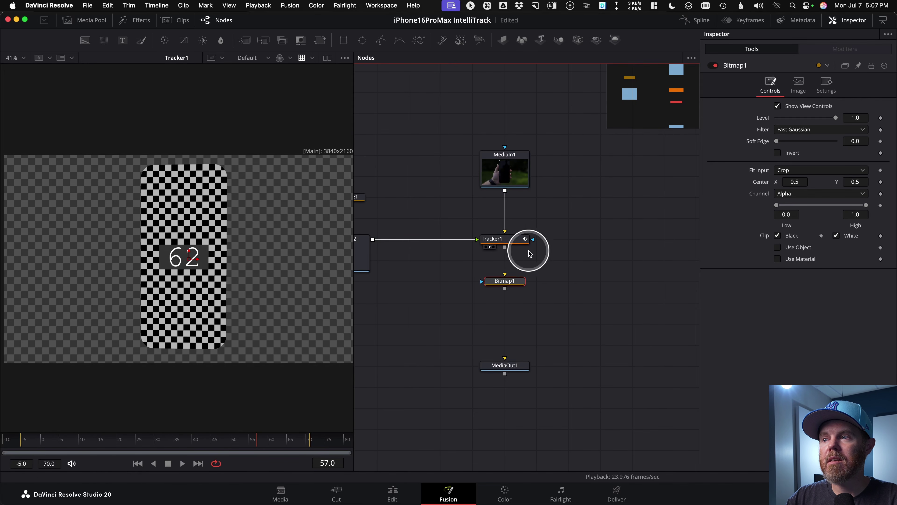
drag(505, 247, 506, 282)
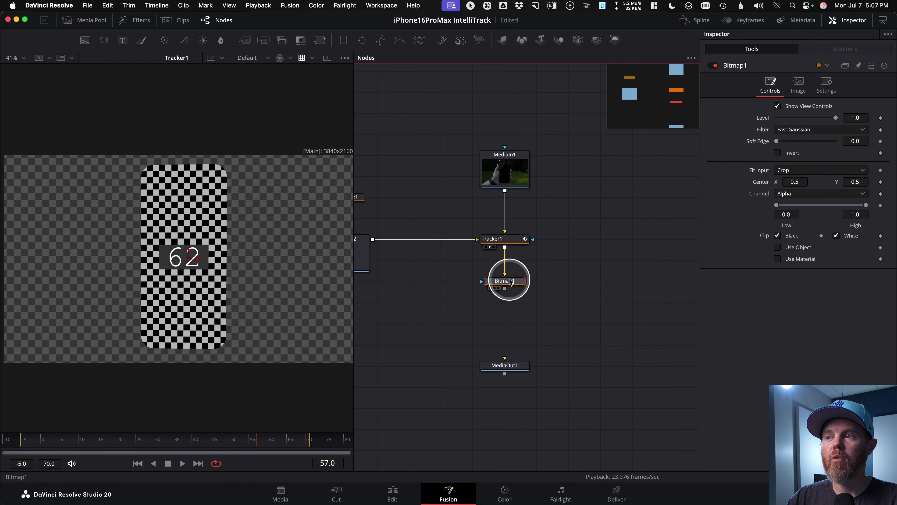
key(1)
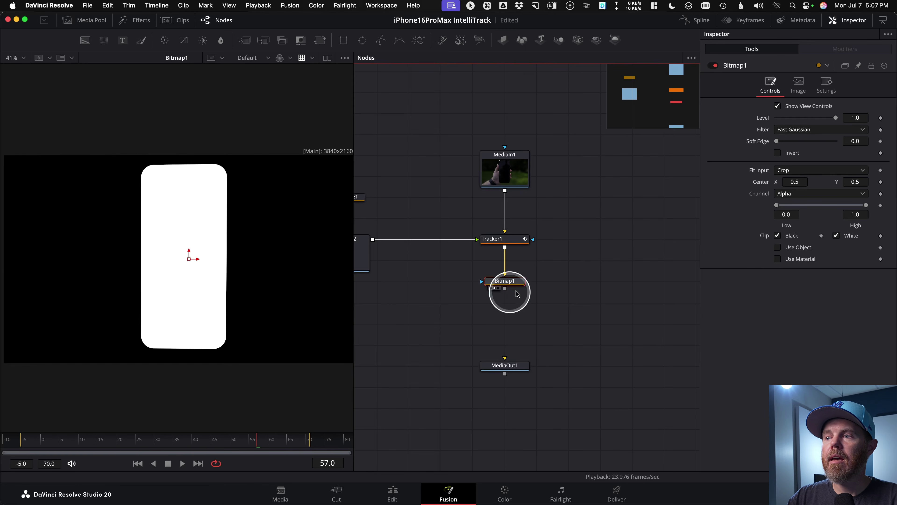
Step: Keep Bitmap1's Channel set to Alpha, and scrub through the tracked matte to frame 68
click(798, 195)
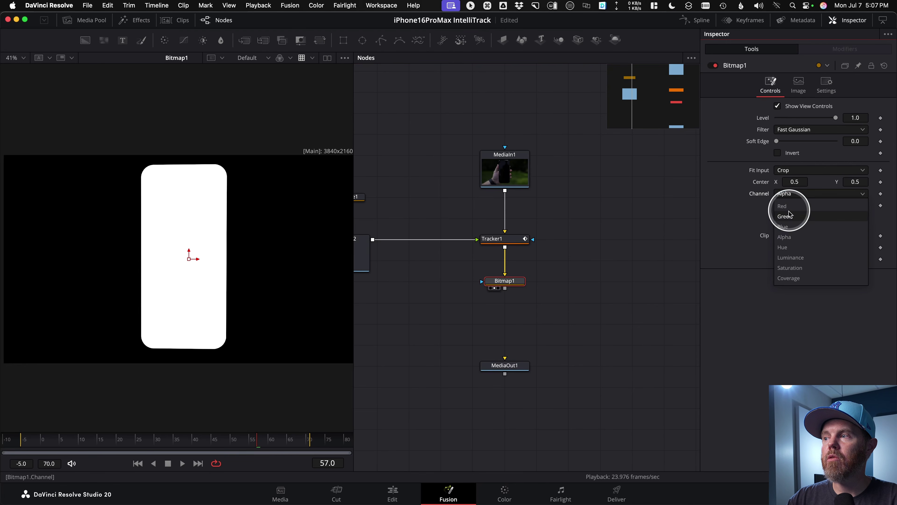
click(785, 240)
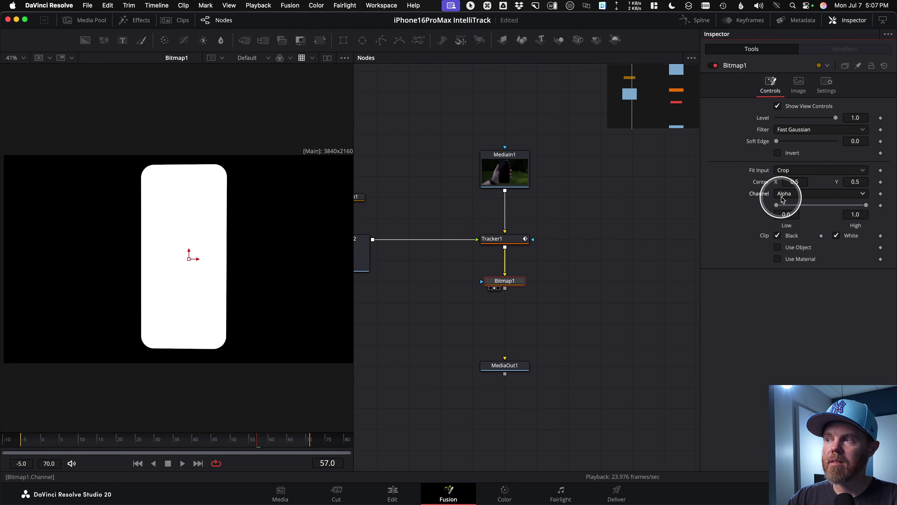
click(223, 439)
drag(223, 440, 298, 440)
click(225, 332)
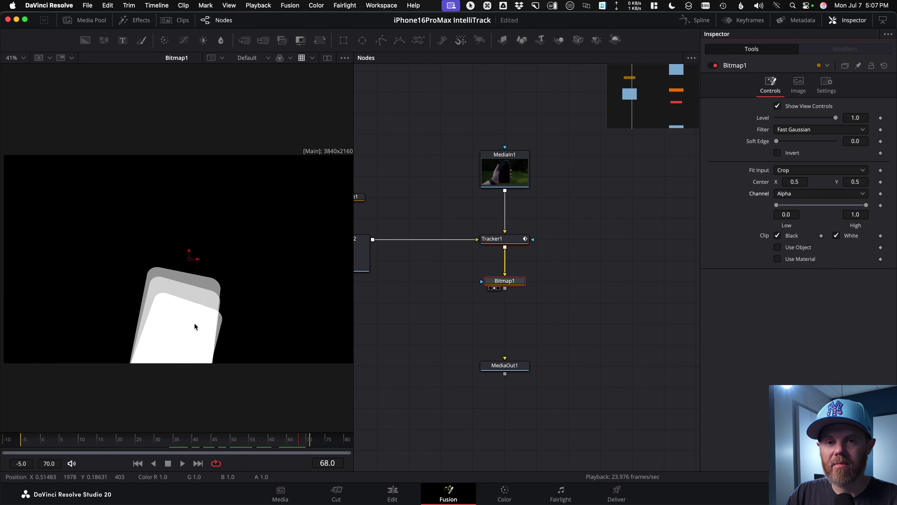
click(198, 317)
Step: Try Tracker1's motion blur Quality at 10 and 0 on the matte, and return it to 1
click(518, 239)
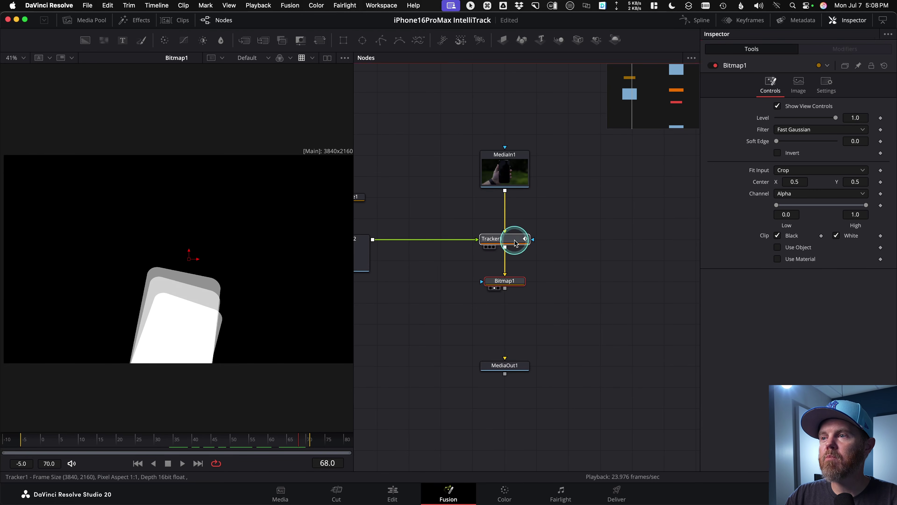
click(839, 83)
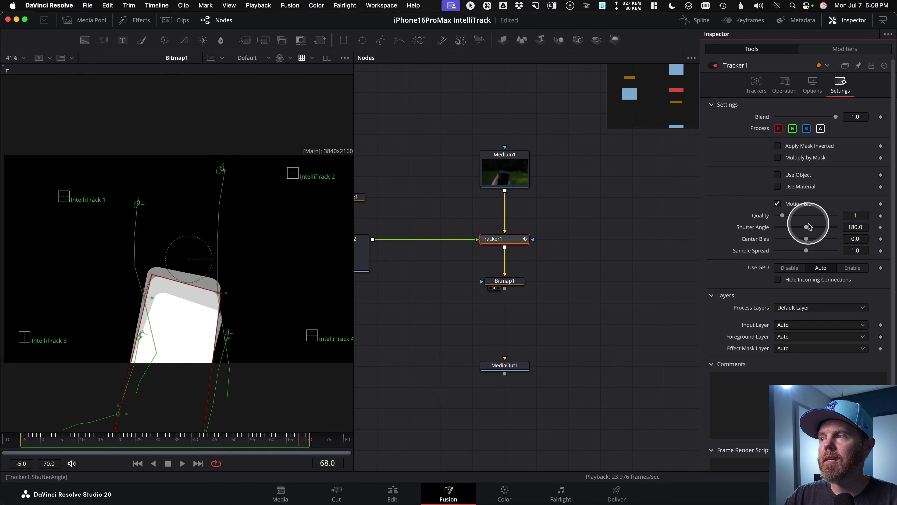
drag(793, 216, 842, 217)
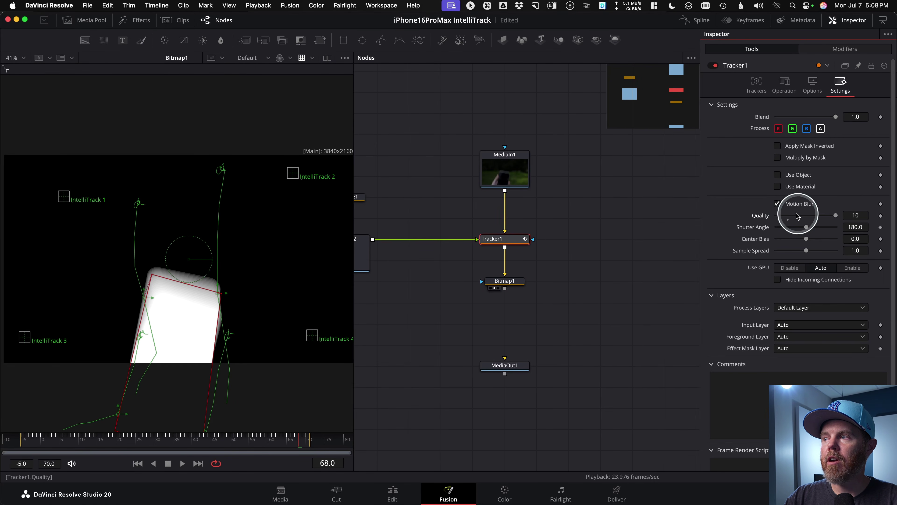
drag(781, 221, 781, 220)
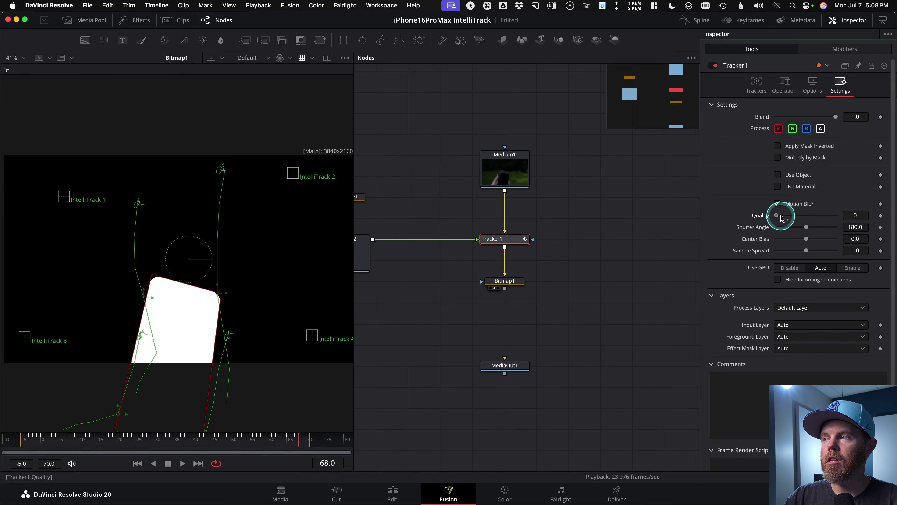
click(781, 216)
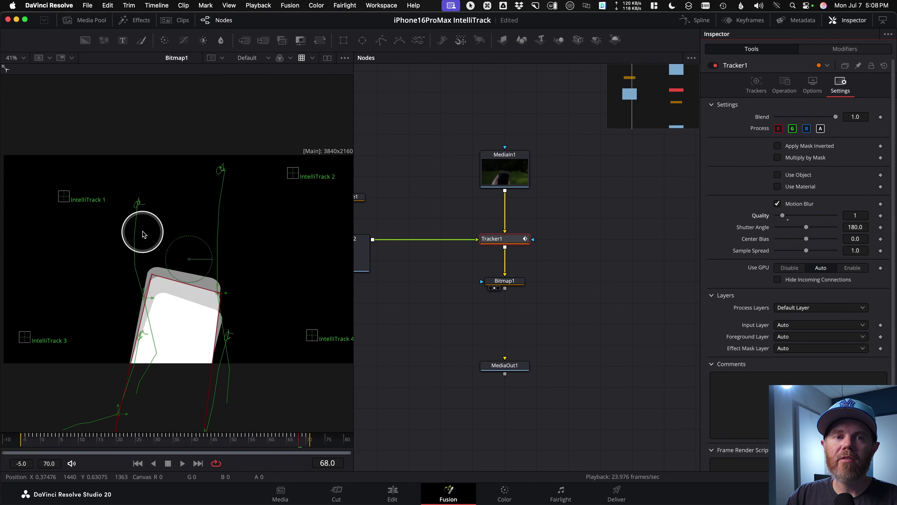
Step: Inspect the matte's blurred edges up close, and view Tracker1's checkerboard output at frame 47
scroll(204, 282, up, 5)
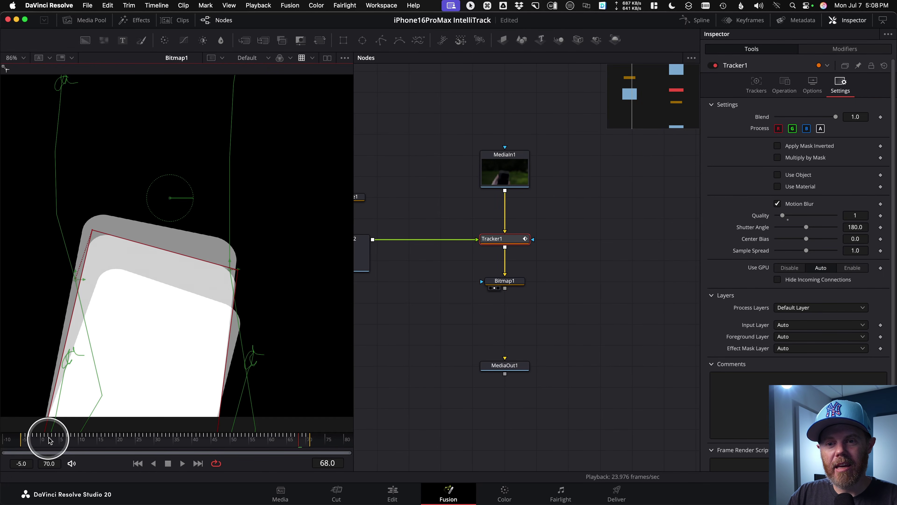
scroll(185, 277, down, 6)
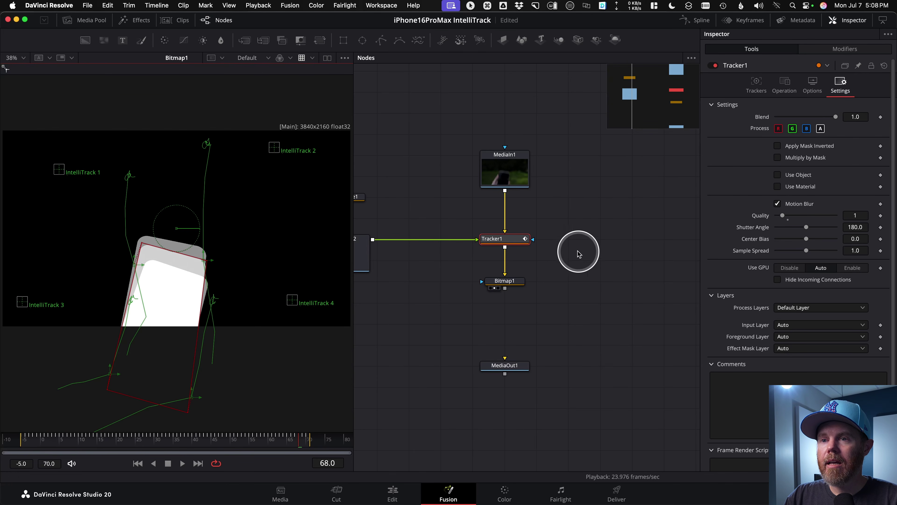
drag(486, 249, 292, 254)
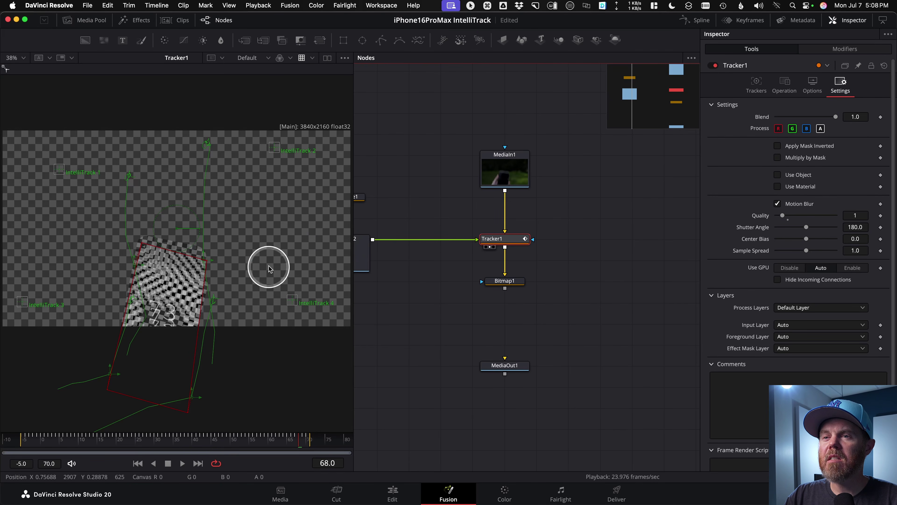
drag(256, 439, 219, 438)
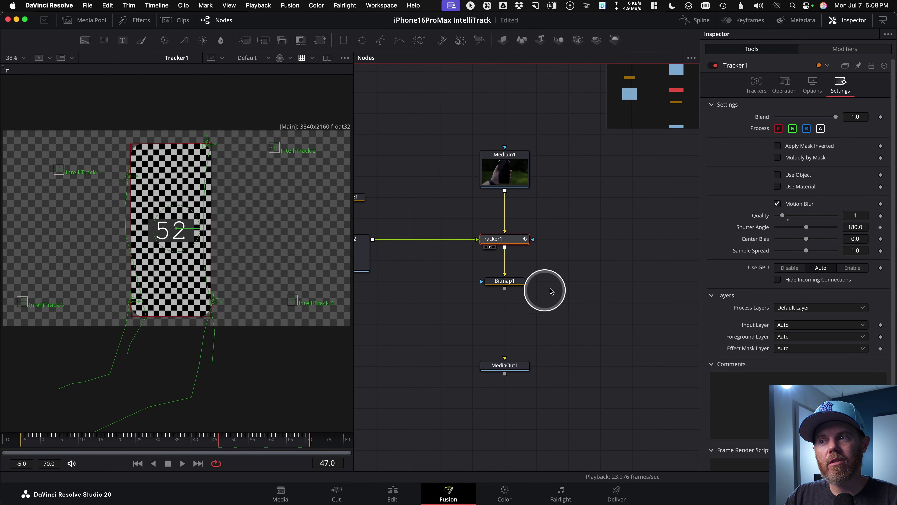
Step: Composite Tracker1's output over MediaIn1 with a new Merge node, view the result, and align MediaIn1 directly above the Merge
scroll(579, 268, up, 2)
drag(512, 181, 575, 158)
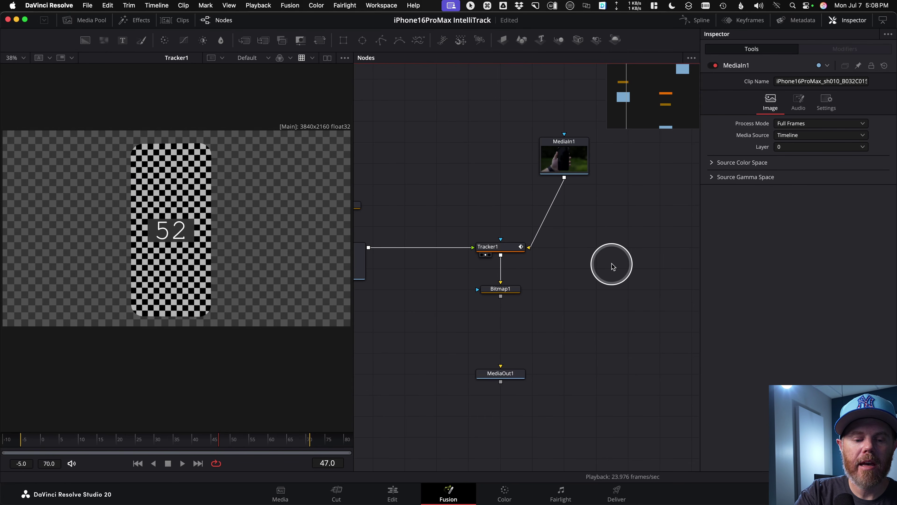
key(shift+space)
text(mer)
key(Return)
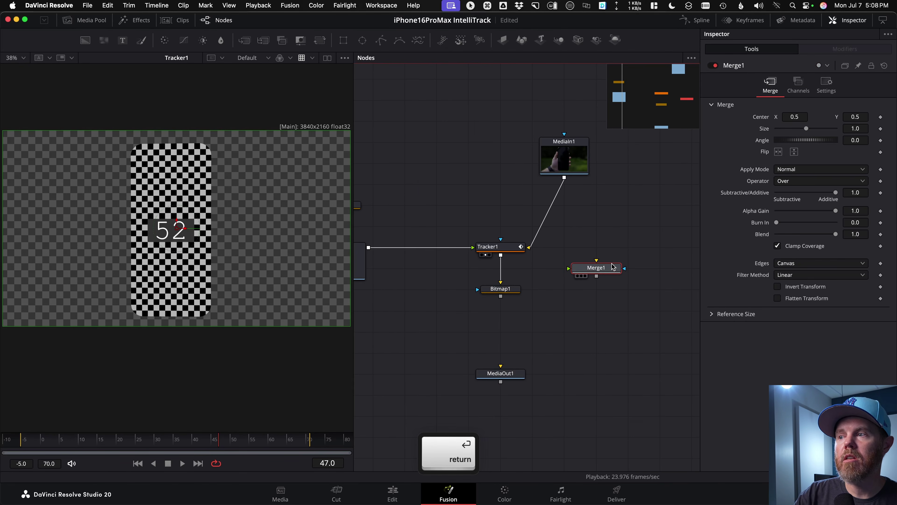
drag(564, 177, 587, 271)
drag(500, 255, 593, 269)
key(1)
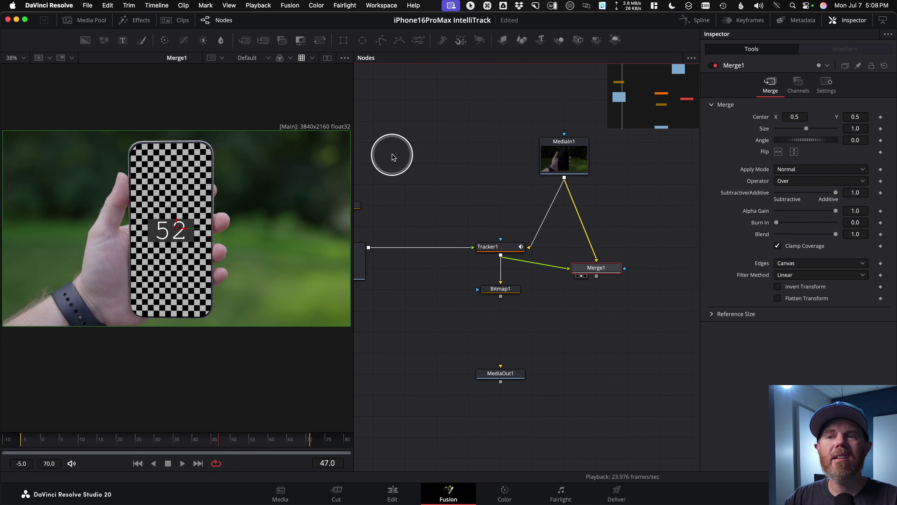
scroll(512, 265, right, 5)
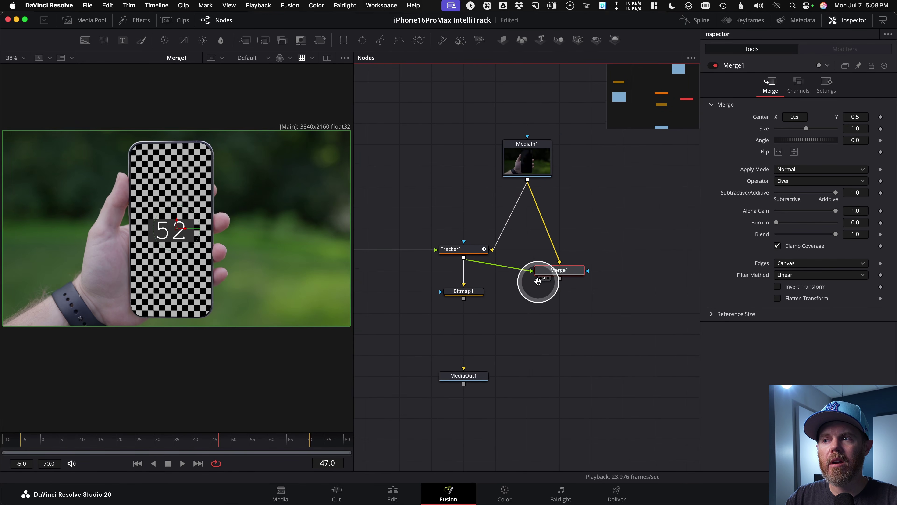
drag(524, 152, 556, 156)
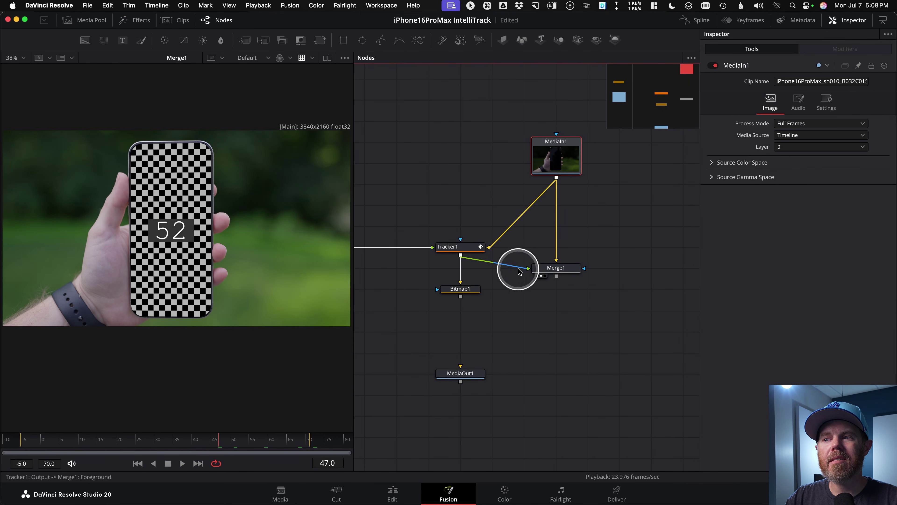
Step: View Bitmap1's screen matte, followed by the original MediaIn1 phone footage
drag(464, 290, 257, 280)
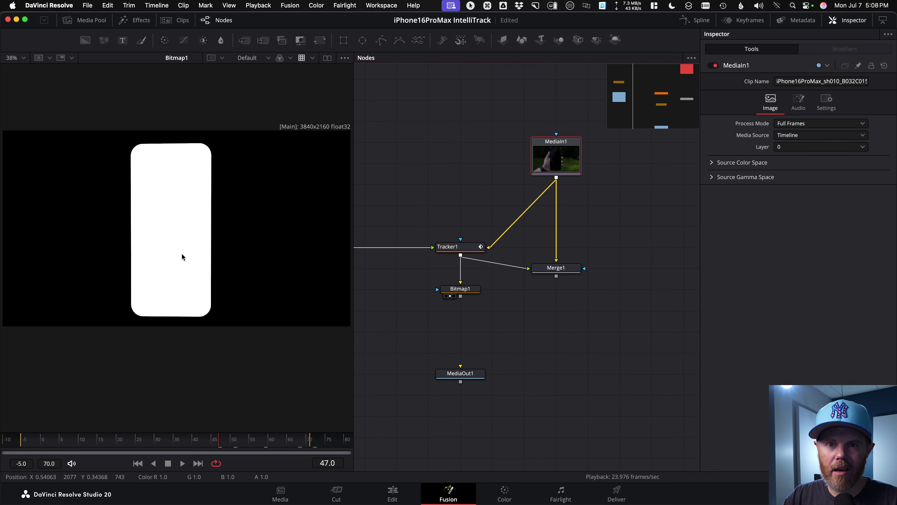
drag(555, 159, 342, 209)
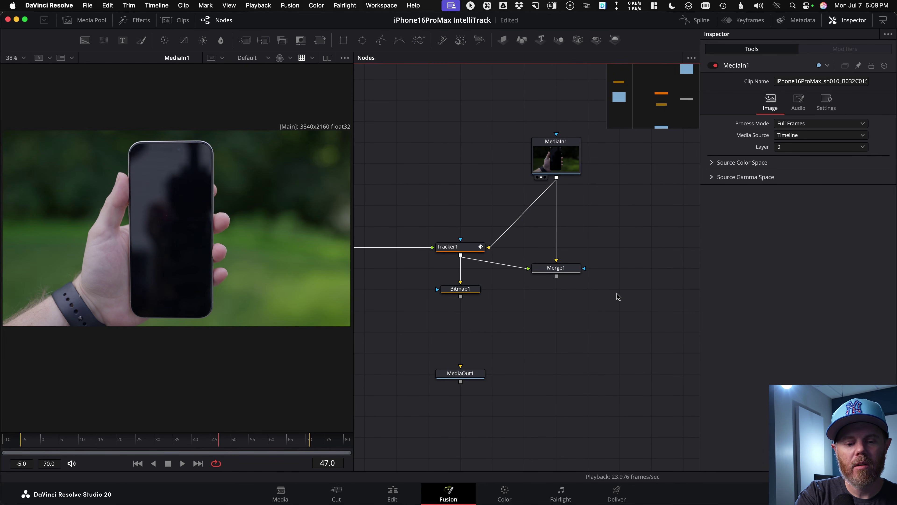
Step: Add a second Merge node below Merge1 with Merge1 as its background, and compare its output with MediaIn1
key(shift+space)
text(mer)
key(Return)
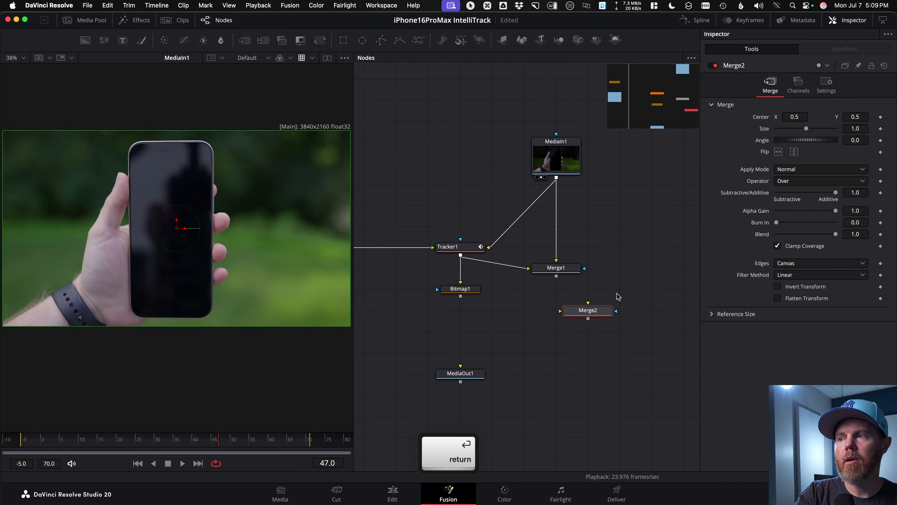
drag(590, 317, 562, 339)
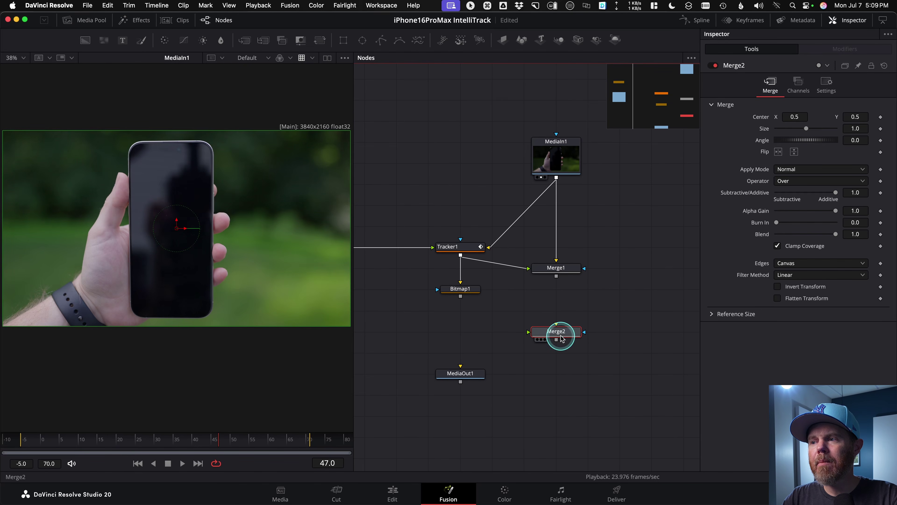
drag(557, 276, 563, 334)
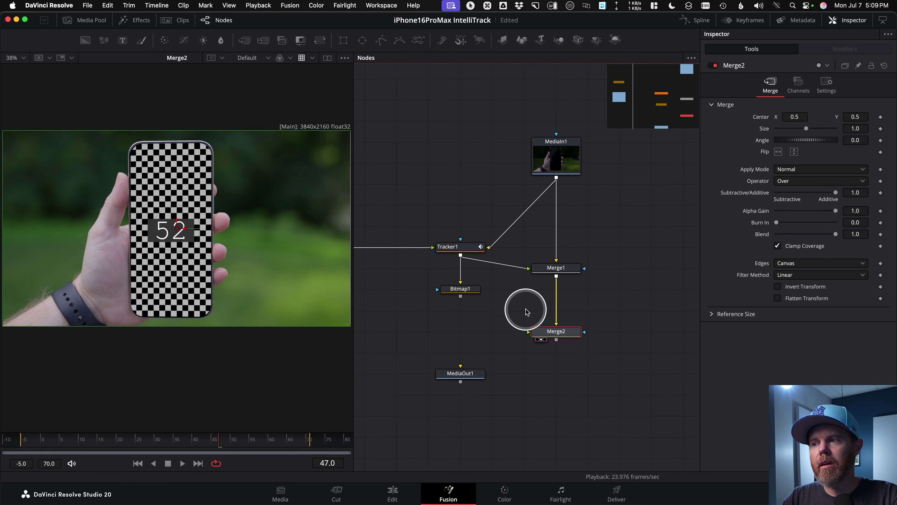
drag(554, 161, 176, 211)
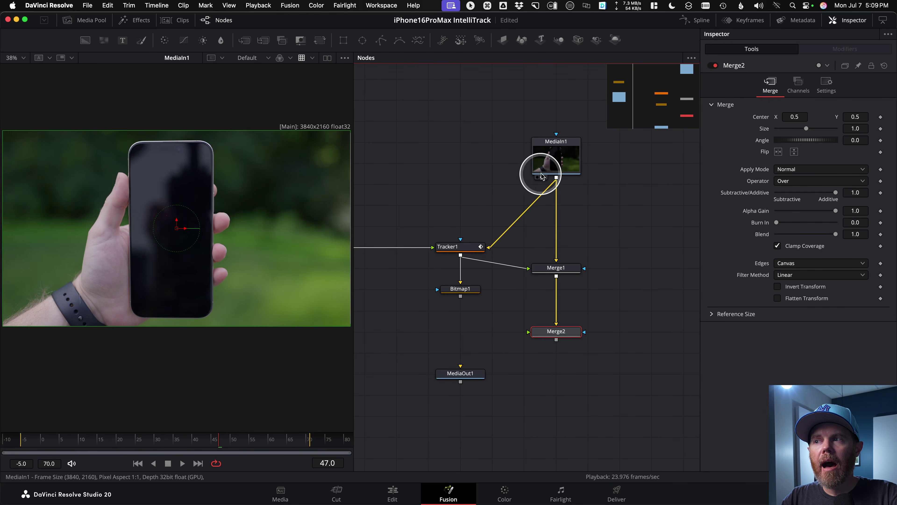
mouse_move(556, 177)
mouse_down()
mouse_move(513, 255)
mouse_move(524, 330)
mouse_move(551, 190)
mouse_up()
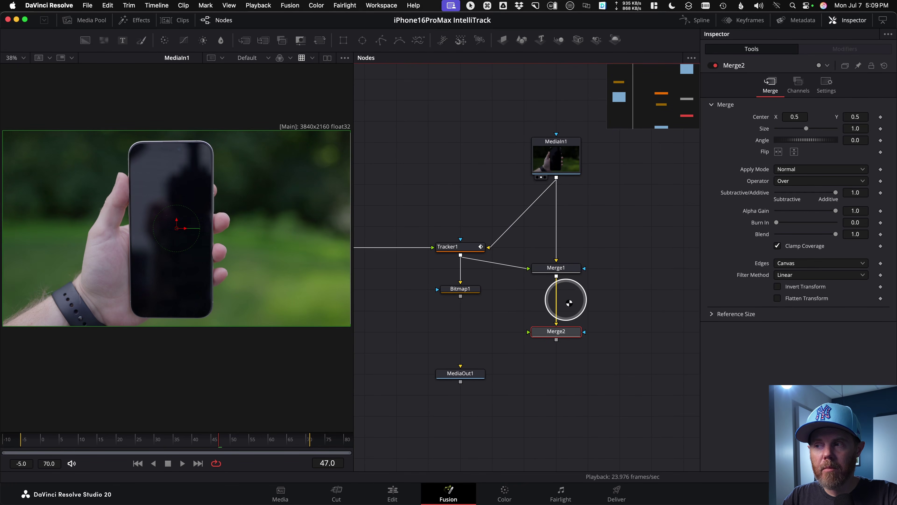
Step: Move Merge2 further below Merge1, and place MediaOut1 directly beneath it
scroll(642, 314, left, 5)
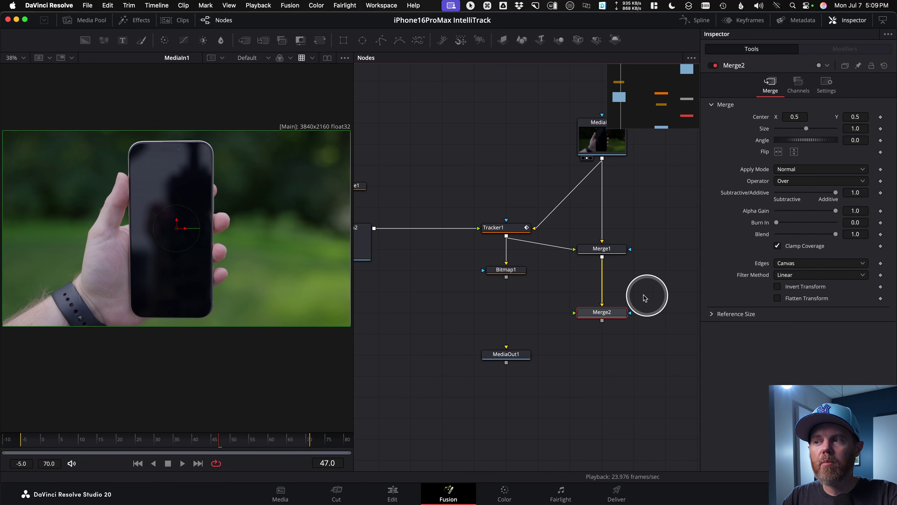
scroll(647, 308, left, 2)
scroll(638, 317, down, 2)
drag(632, 315, 634, 331)
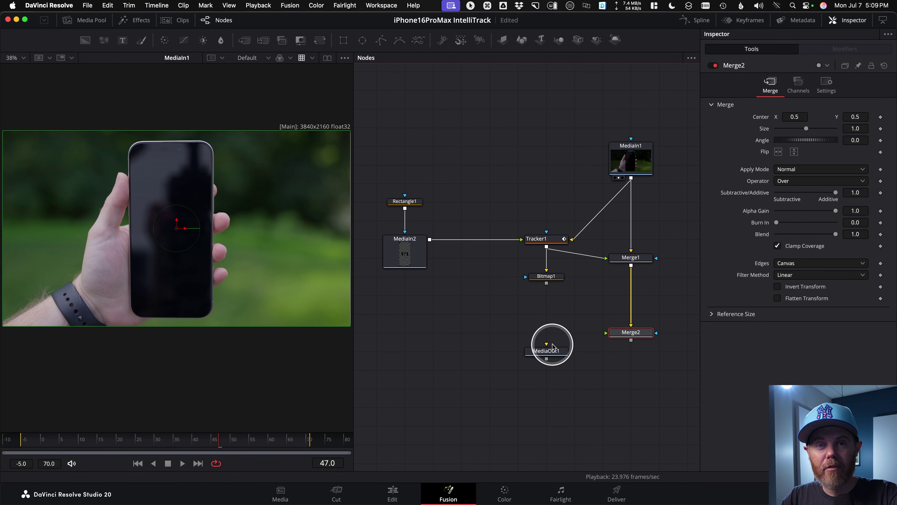
drag(569, 361, 632, 403)
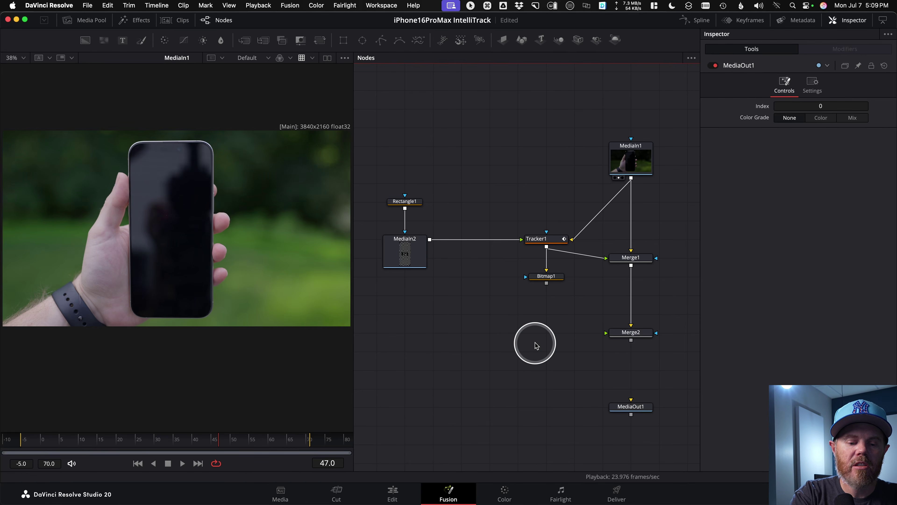
Step: Add a Wireless Link node below Bitmap1, and connect it to Merge2's foreground input
key(shift+space)
text(wire)
key(Return)
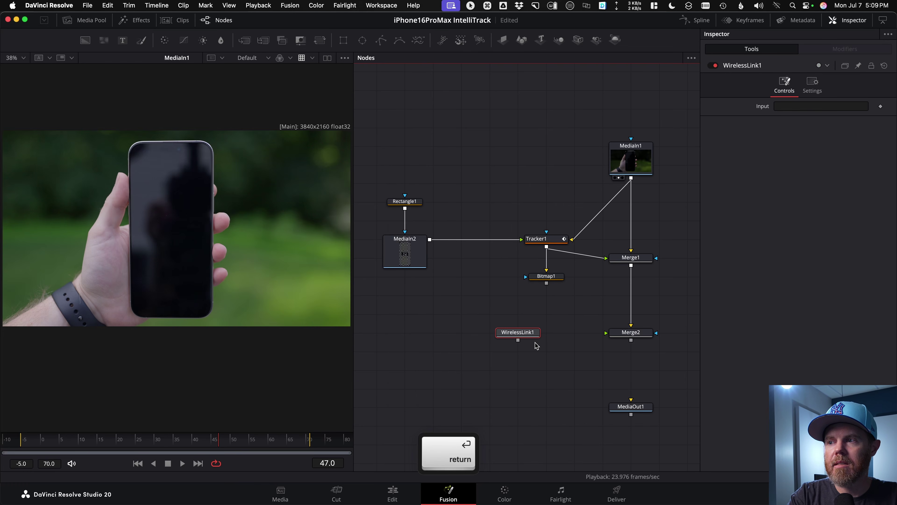
mouse_move(526, 334)
mouse_down()
mouse_move(495, 320)
mouse_move(533, 324)
mouse_up()
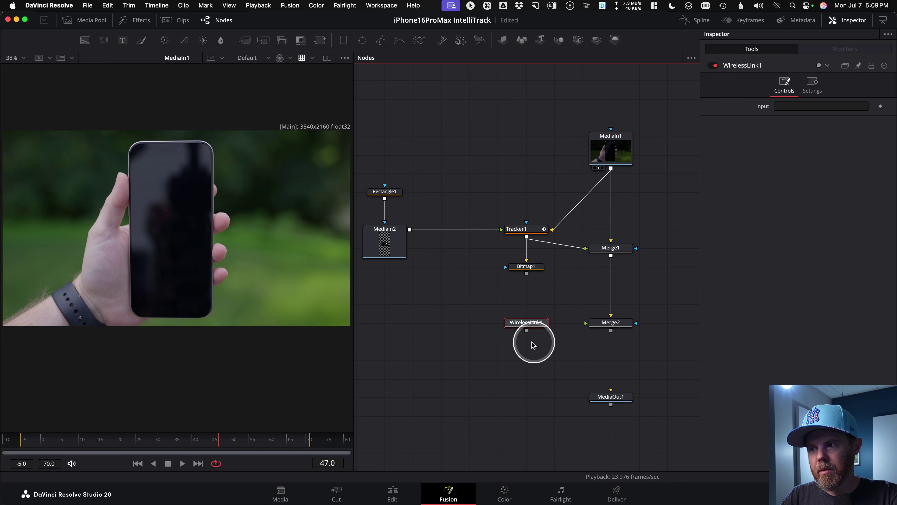
drag(527, 330, 594, 327)
click(534, 326)
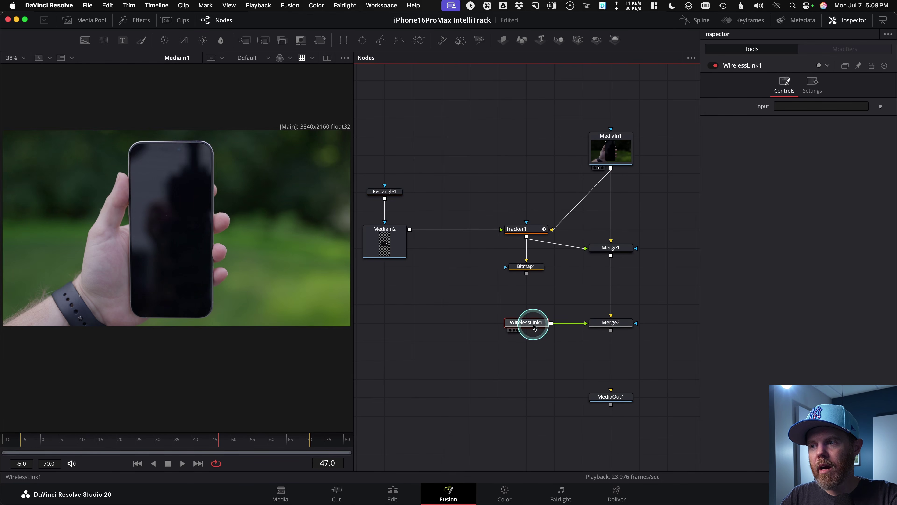
Step: Assign MediaIn1 as the input of the WirelessLink1 node
key(ctrl)
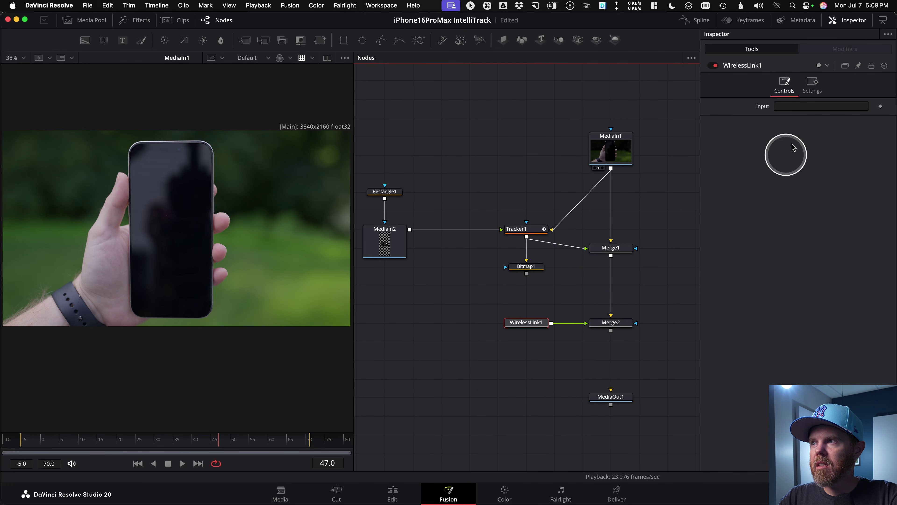
key(ctrl)
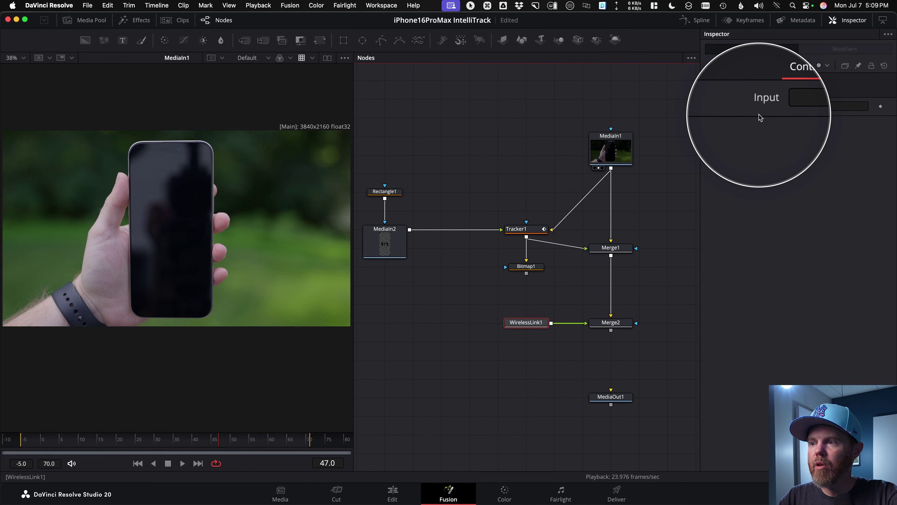
click(616, 160)
drag(614, 152, 782, 109)
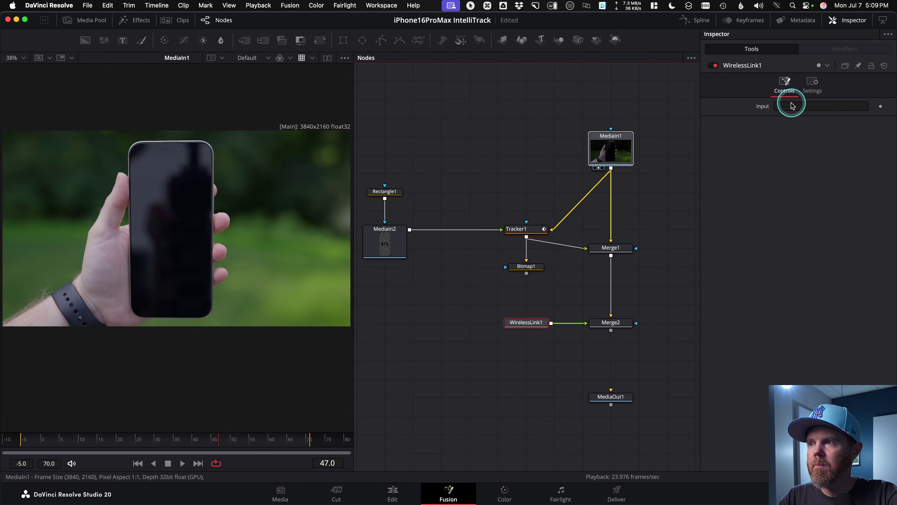
Step: View Merge2's output to examine the linked footage merged over Merge1
click(618, 323)
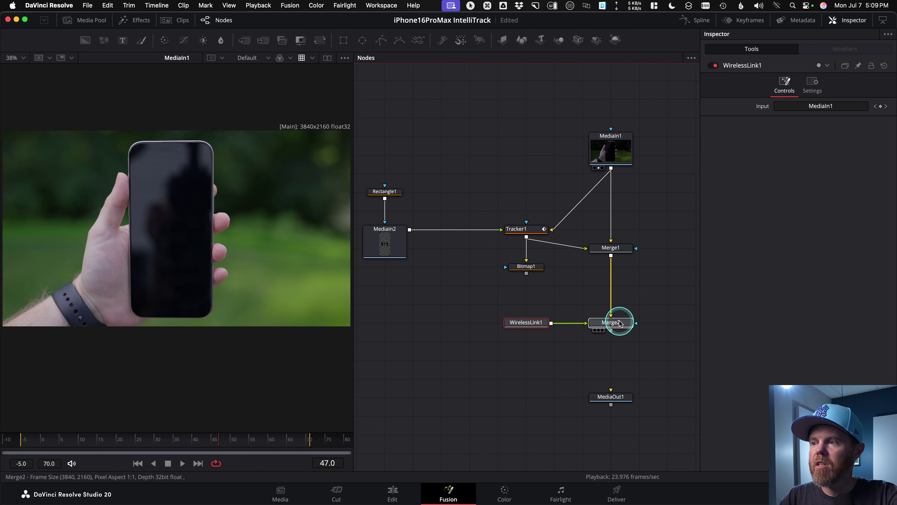
click(525, 322)
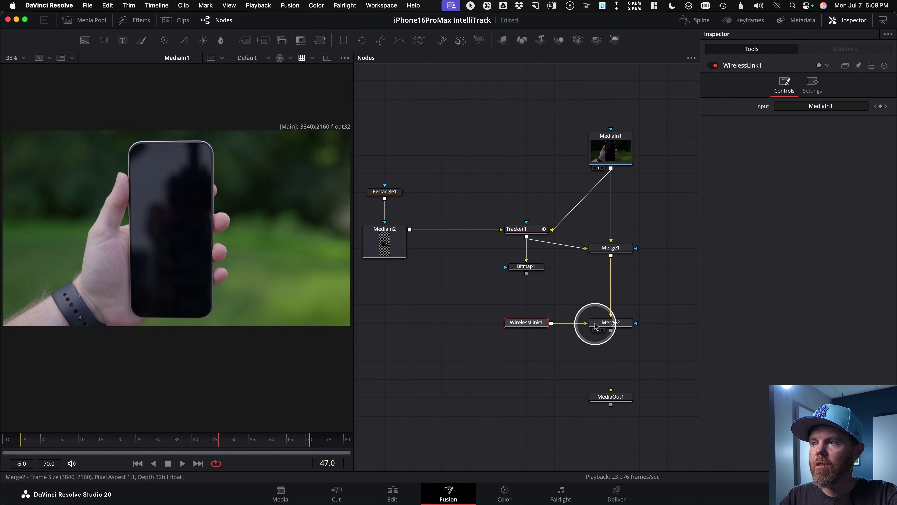
click(603, 247)
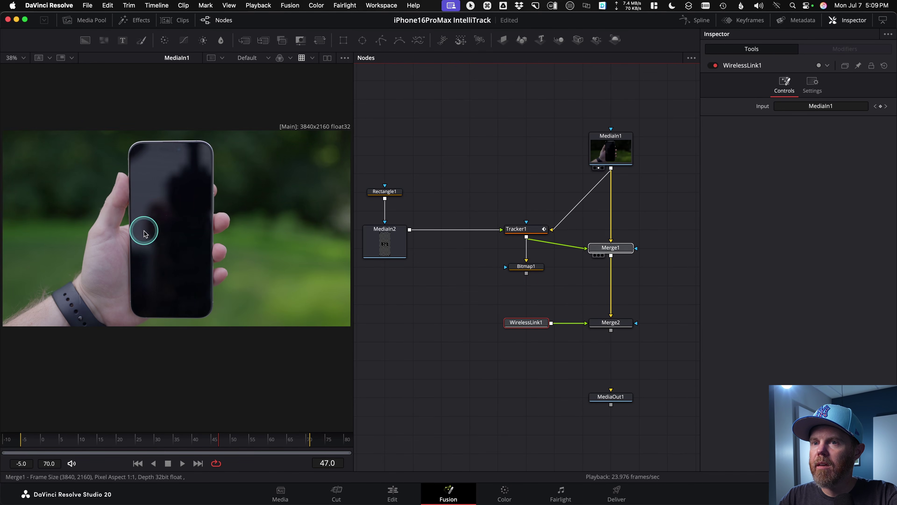
drag(165, 230, 165, 230)
click(461, 313)
drag(600, 322, 198, 286)
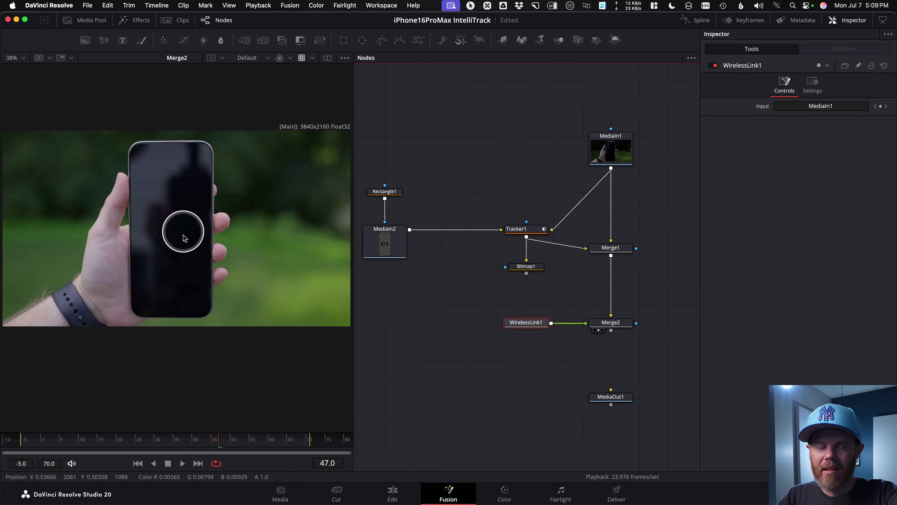
Step: Set Merge2's Alpha Gain to 0.0 for an additive merge
click(618, 323)
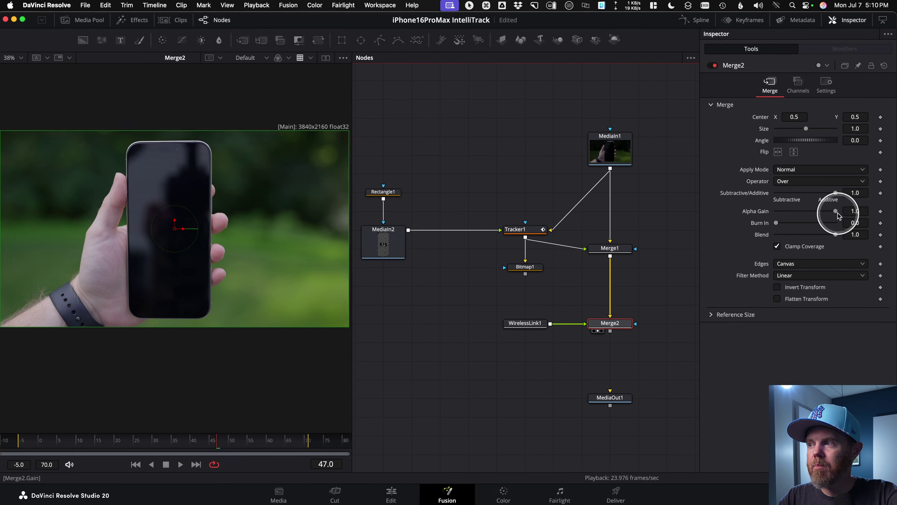
click(805, 275)
drag(834, 213, 747, 219)
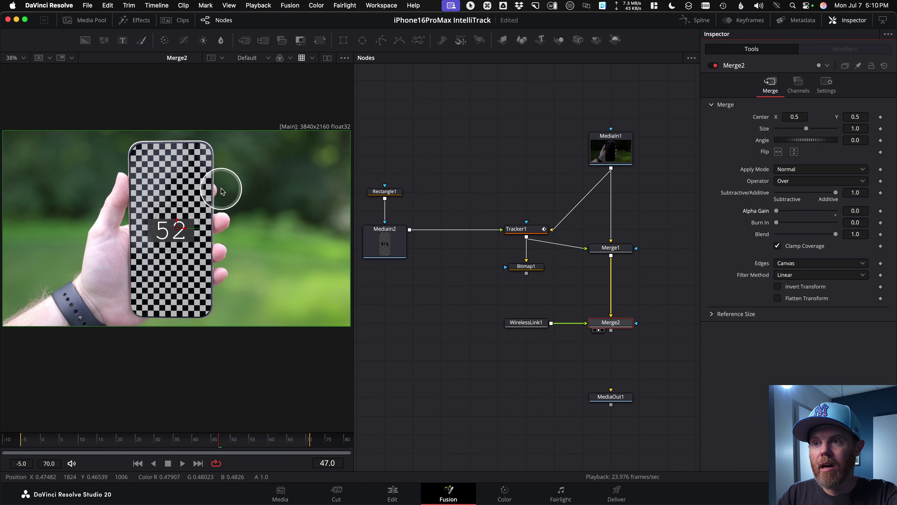
Step: Compare the original MediaIn1 footage with Merge2's additive result
key(ctrl)
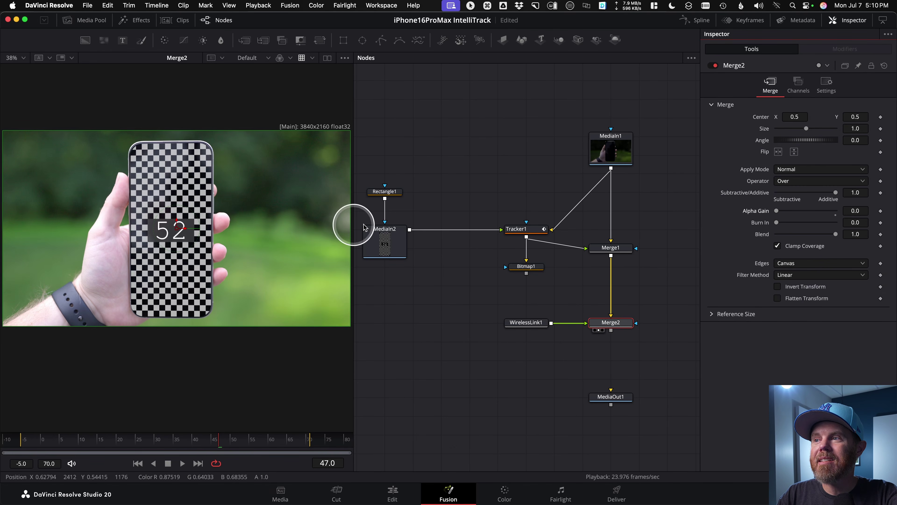
key(1)
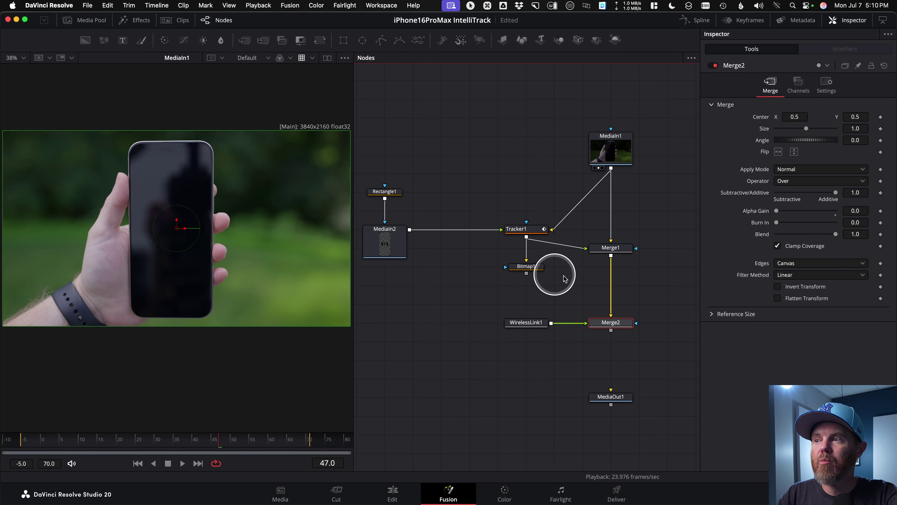
key(1)
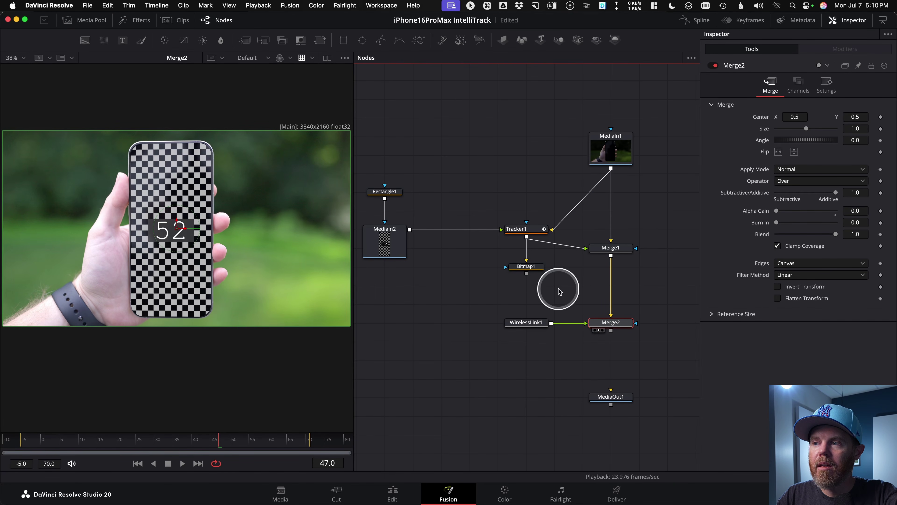
key(ctrl)
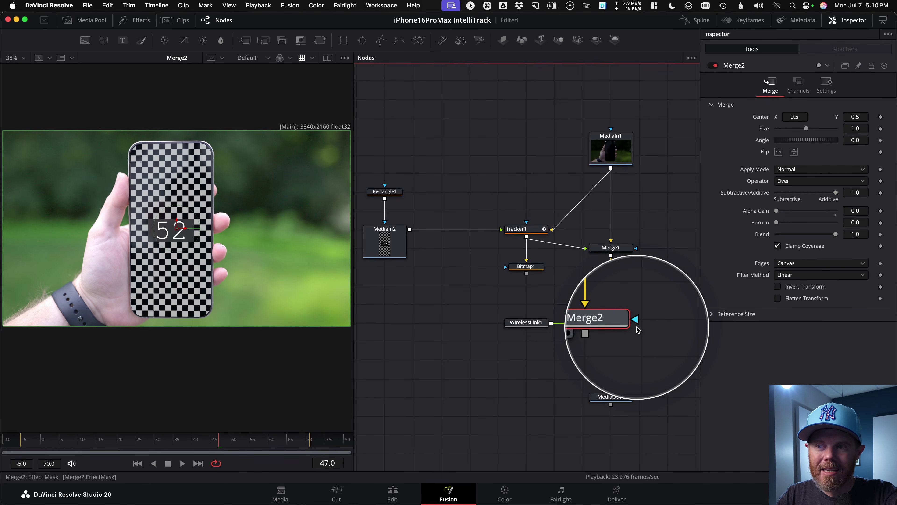
Step: Connect Bitmap1's screen matte to Merge2's effect mask, and view Merge2
key(1)
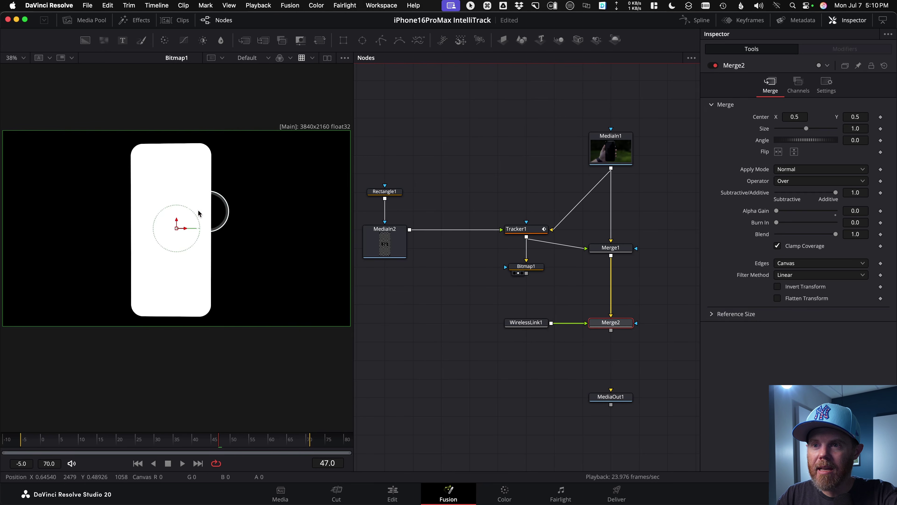
drag(630, 315, 619, 319)
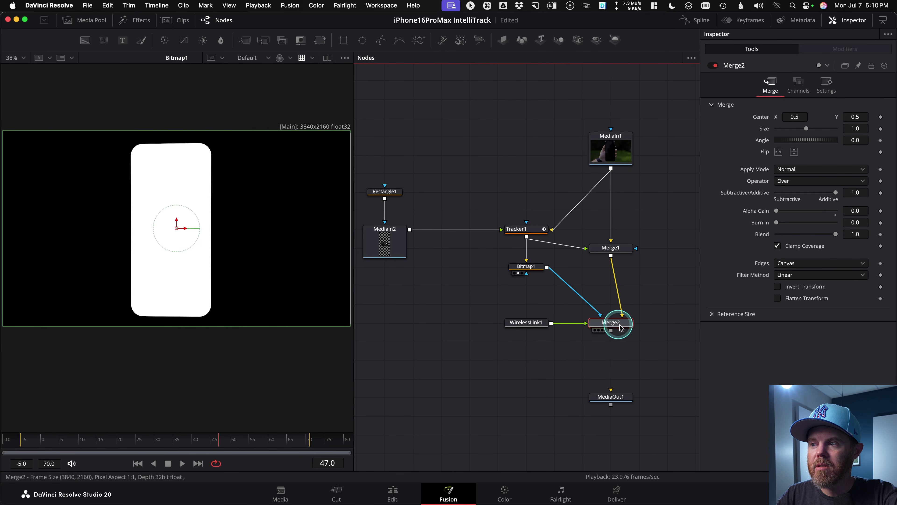
key(1)
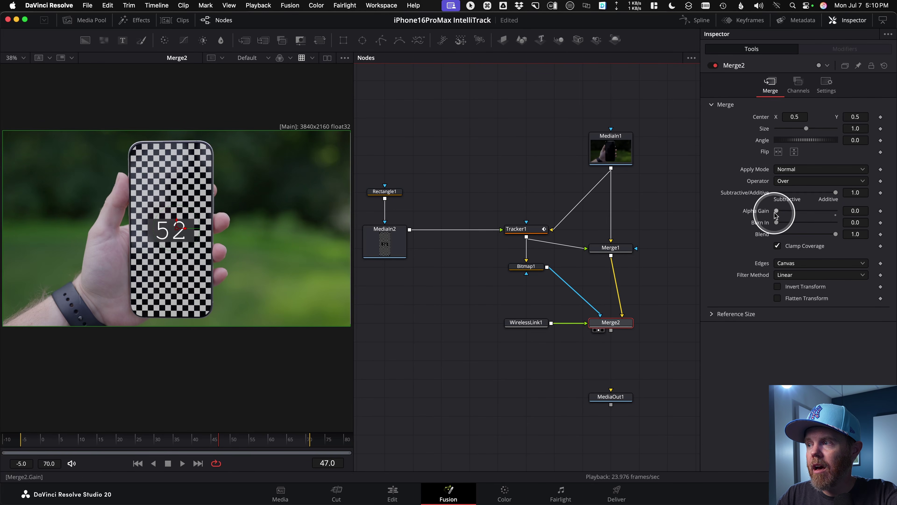
Step: View the phone's reflections in MediaIn1, and compare them with Merge2's masked result
drag(617, 151, 476, 150)
key(super+z)
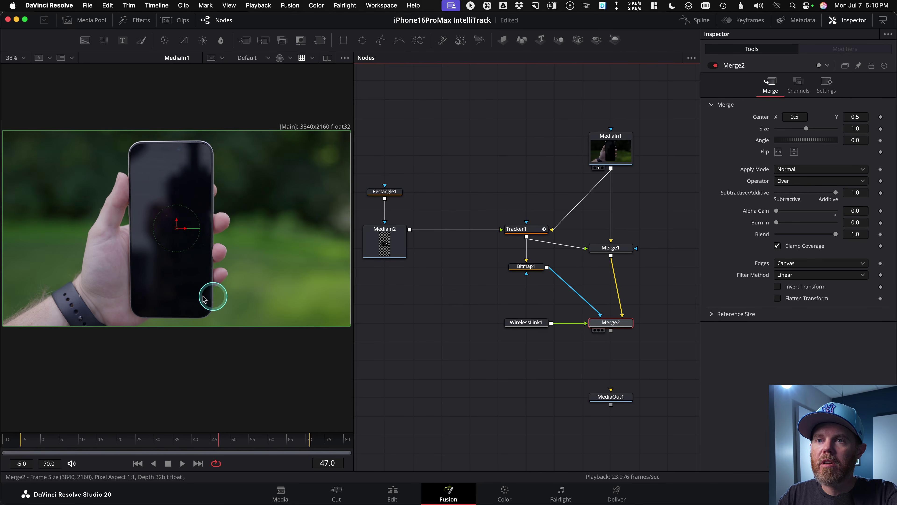
key(1)
Step: Try different Blend amounts for the reflections on Merge2, and return Blend to 1.0
click(819, 249)
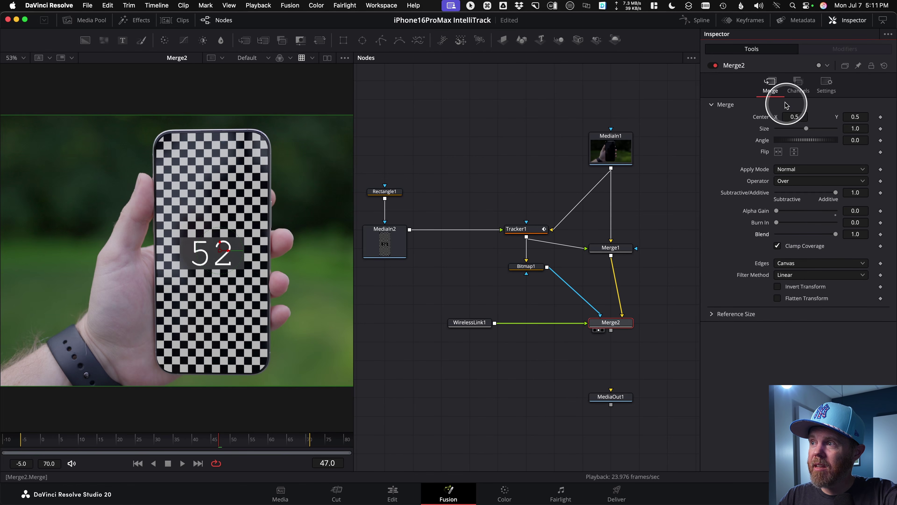
click(825, 85)
click(771, 84)
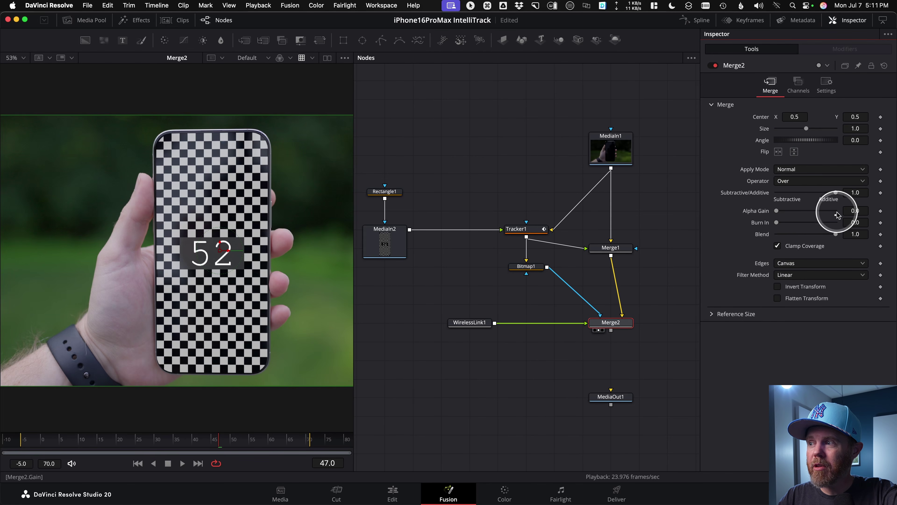
drag(814, 238, 850, 243)
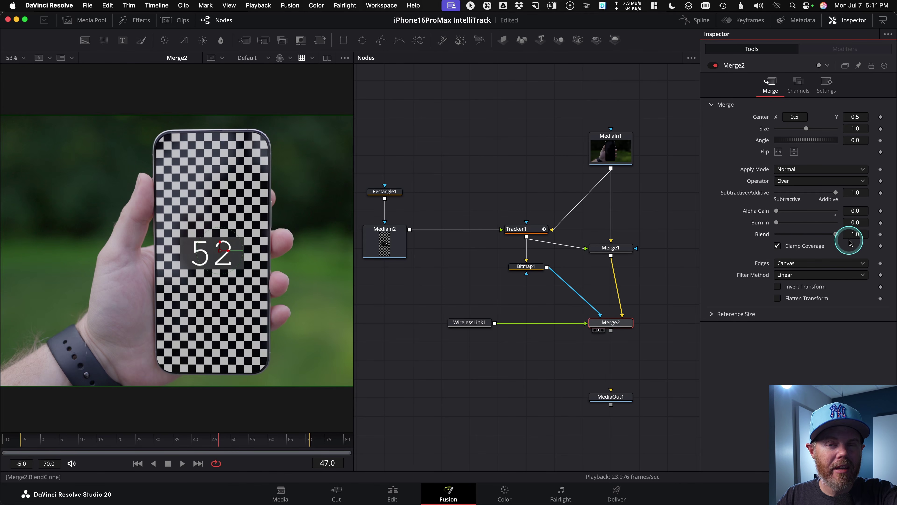
drag(850, 243, 875, 242)
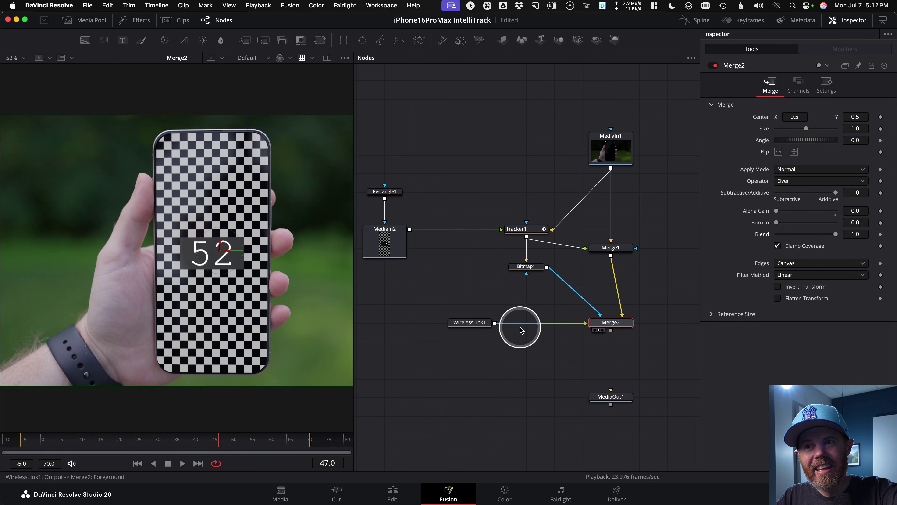
Step: Add a Brightness / Contrast node between WirelessLink1 and Merge2, and space the nodes out
click(478, 324)
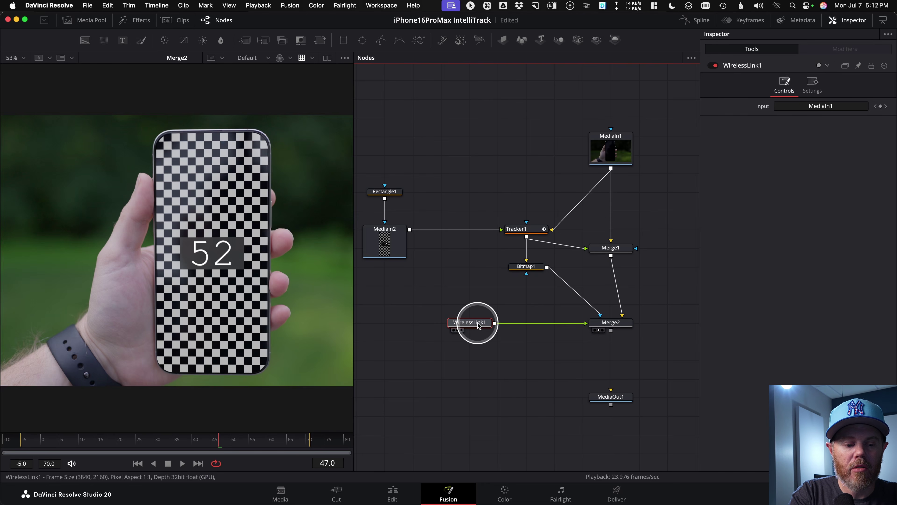
key(shift+space)
text(bc)
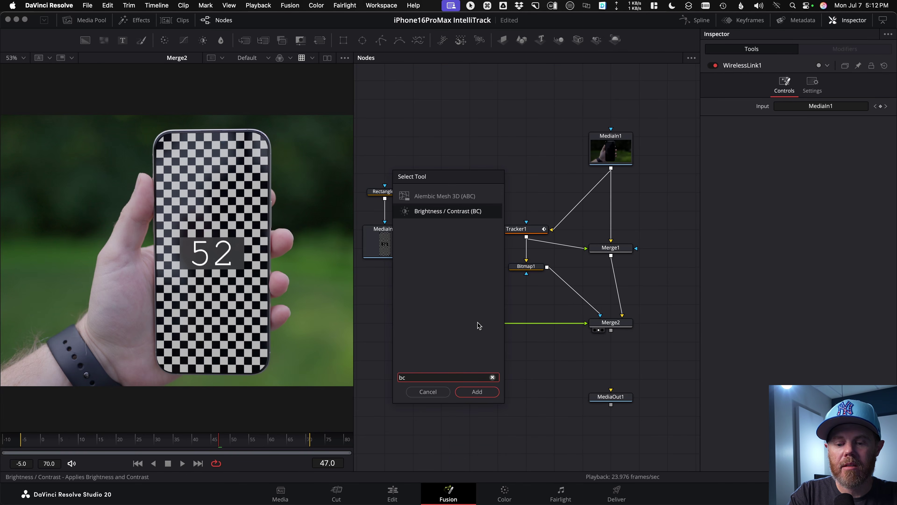
key(Return)
click(475, 327)
drag(474, 327, 447, 327)
mouse_move(611, 322)
mouse_down()
mouse_move(374, 277)
mouse_move(610, 322)
mouse_up()
click(533, 324)
Step: Raise the reflection Brightness / Contrast node's Gain to 1.7, and check the composite in playback
click(705, 227)
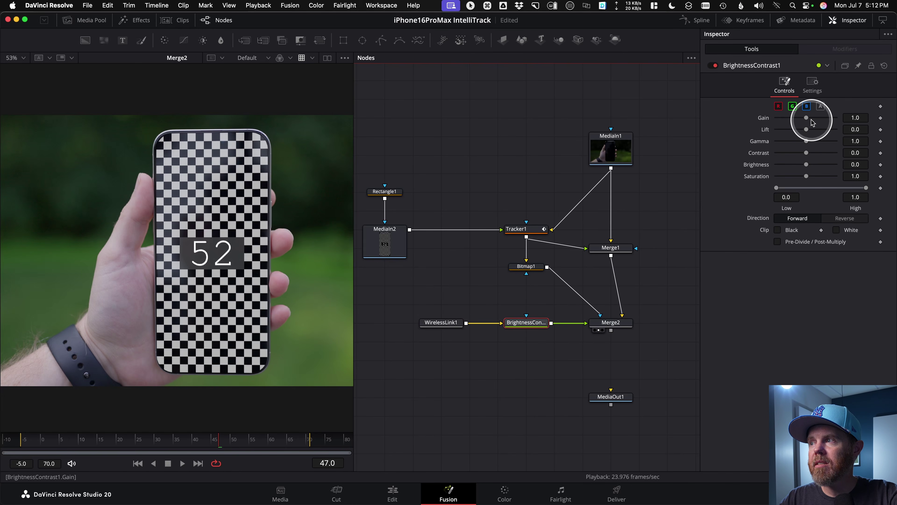
drag(811, 121, 811, 118)
key(space)
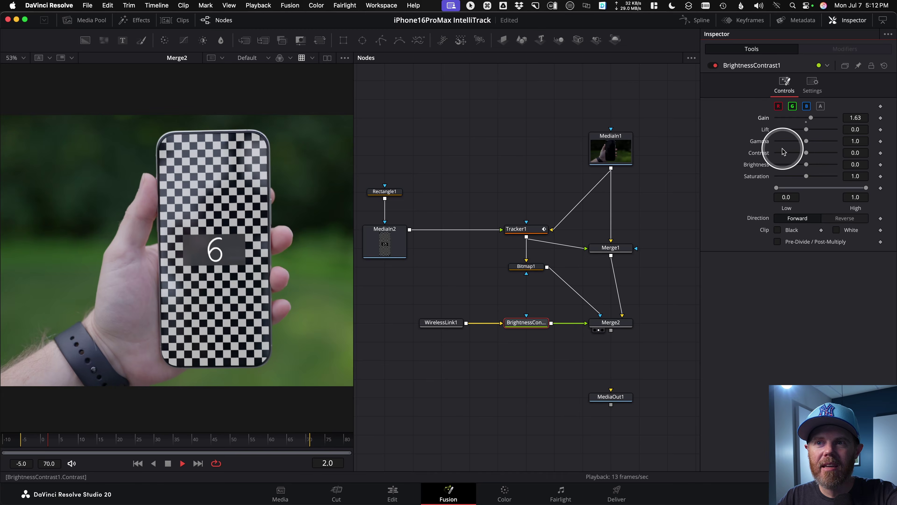
key(space)
drag(279, 438, 203, 440)
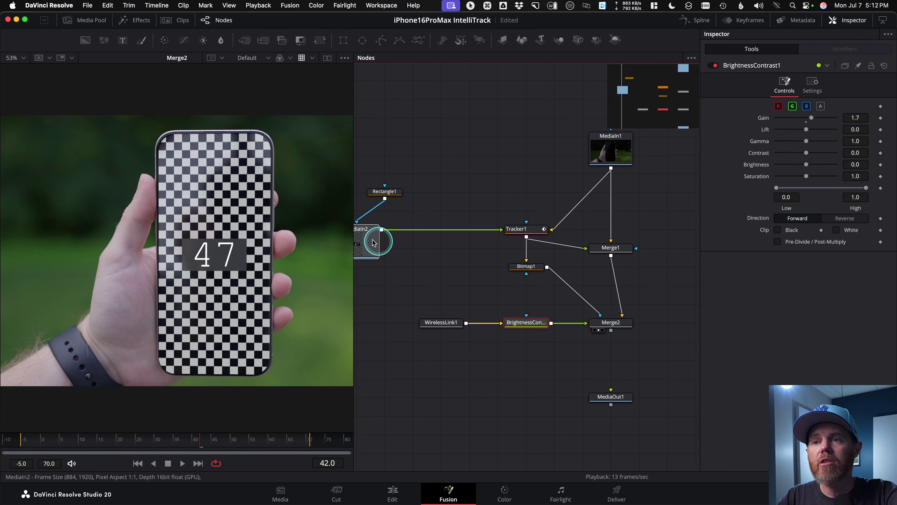
Step: View MediaIn2, and add a Brightness / Contrast node between it and Tracker1
drag(373, 243, 344, 257)
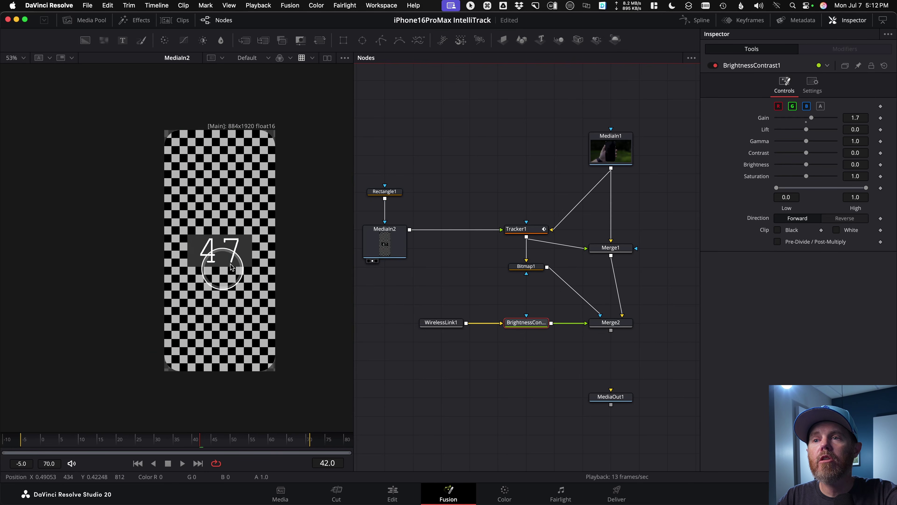
click(385, 239)
key(shift+space)
text(bc)
key(Return)
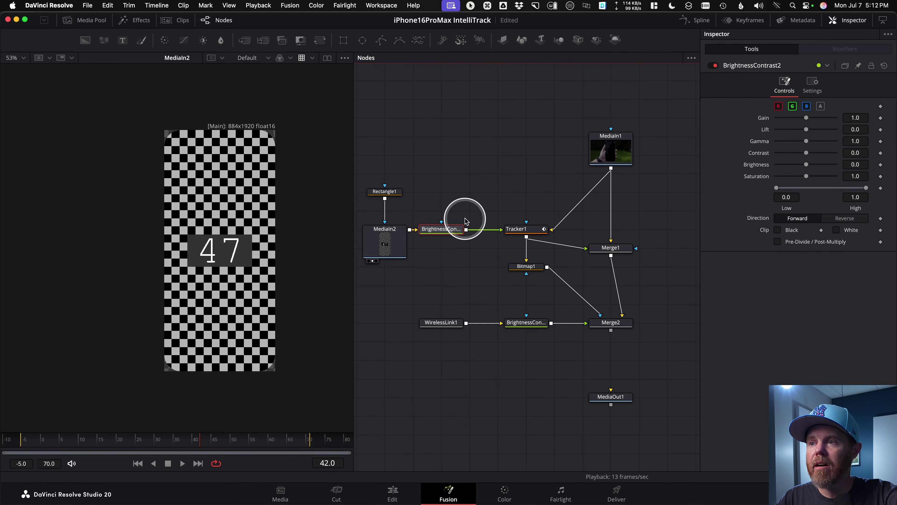
Step: Lower the checkerboard Brightness / Contrast node's Gain to 0.86, and check the effect in Merge2
drag(806, 118, 803, 118)
drag(611, 322, 228, 300)
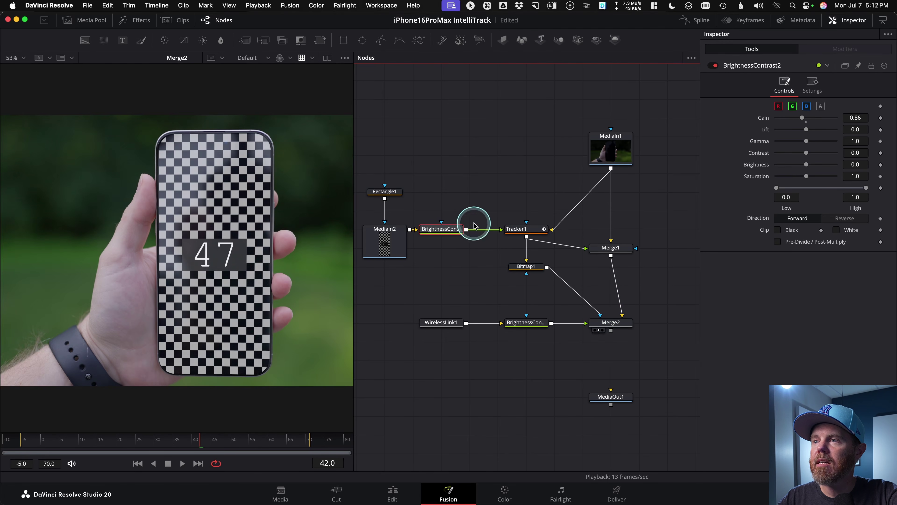
mouse_move(814, 117)
mouse_down()
mouse_move(791, 118)
mouse_move(800, 119)
mouse_up()
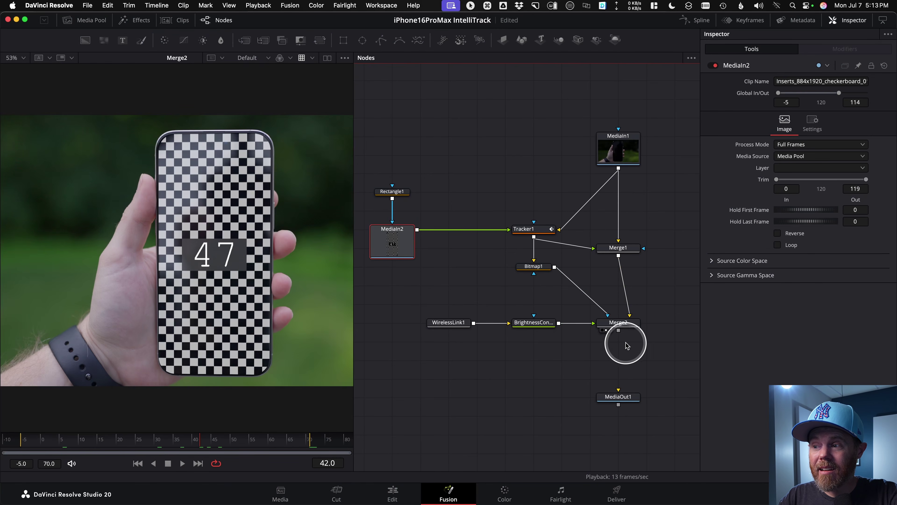
Step: Connect Merge2 to MediaOut1, and play the finished composite on the Edit page
drag(618, 332, 626, 395)
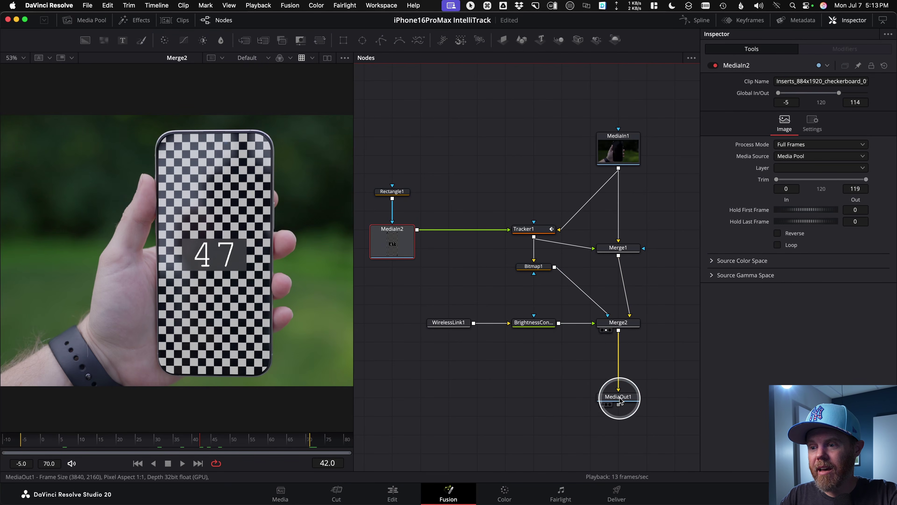
click(394, 493)
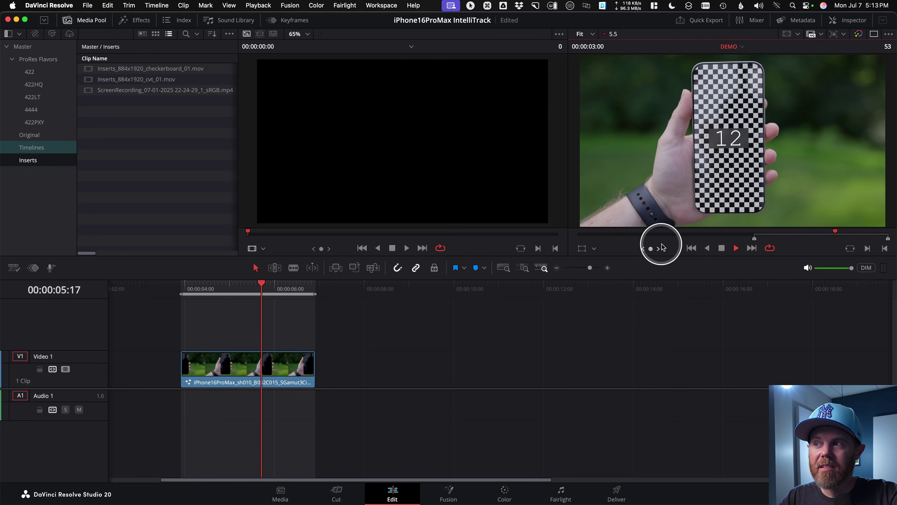
key(space)
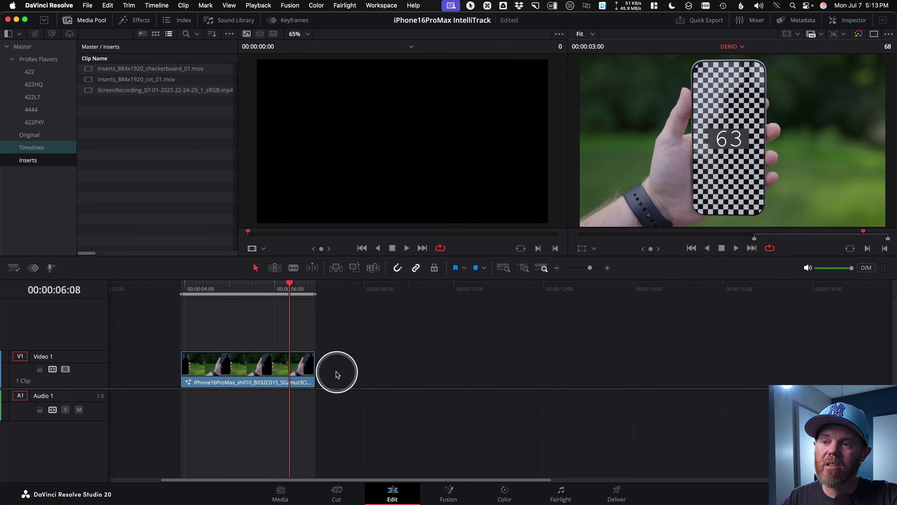
Step: Turn on Render Cache Color Output for the phone clip on Video 1
click(276, 375)
right_click(248, 370)
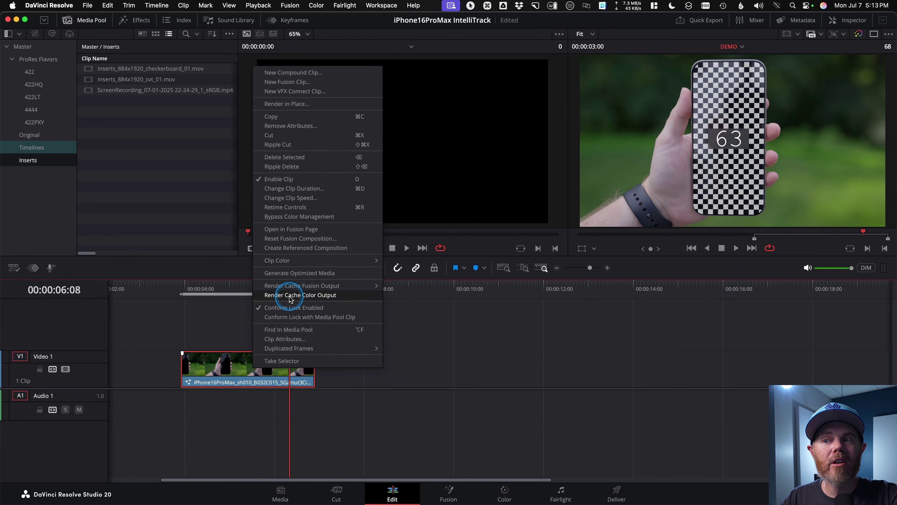
click(327, 297)
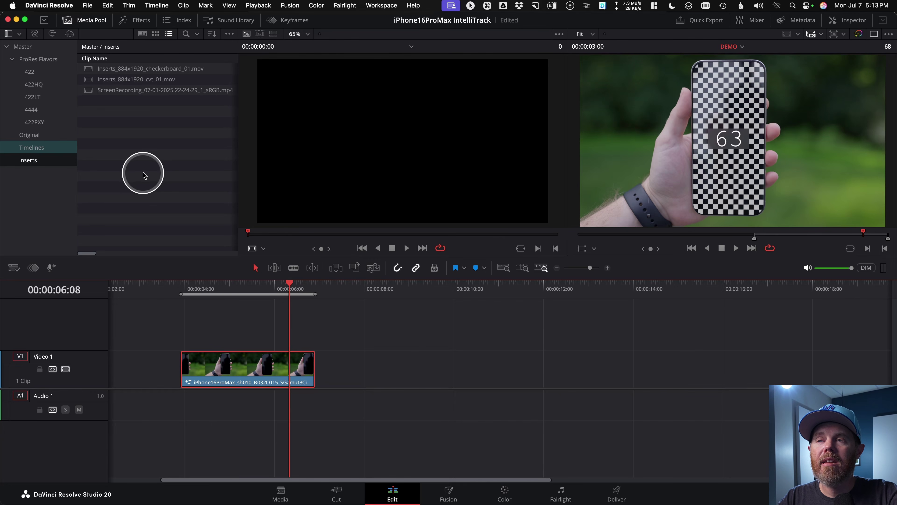
Step: Choose a Render Cache mode for timeline playback, and move the playhead to 00:00:04:04 near the start of the phone clip
click(289, 5)
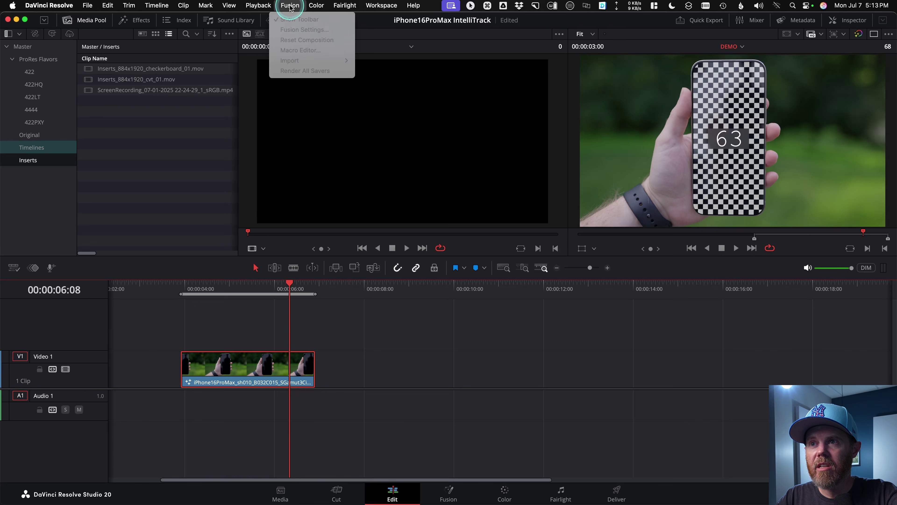
click(271, 6)
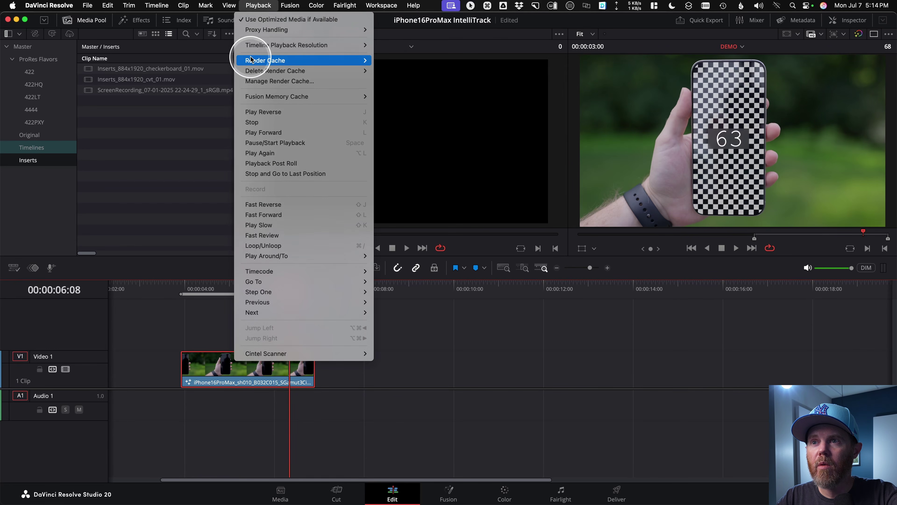
mouse_move(254, 60)
click(389, 81)
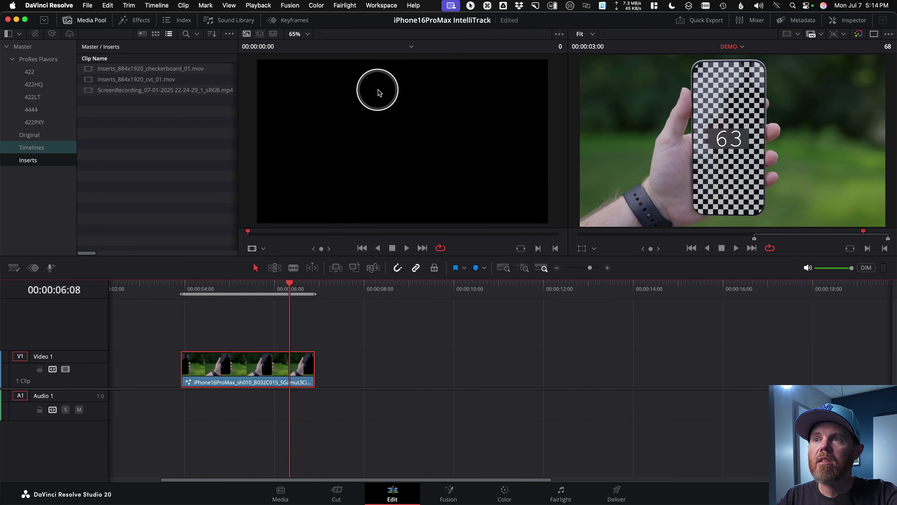
drag(270, 296, 190, 291)
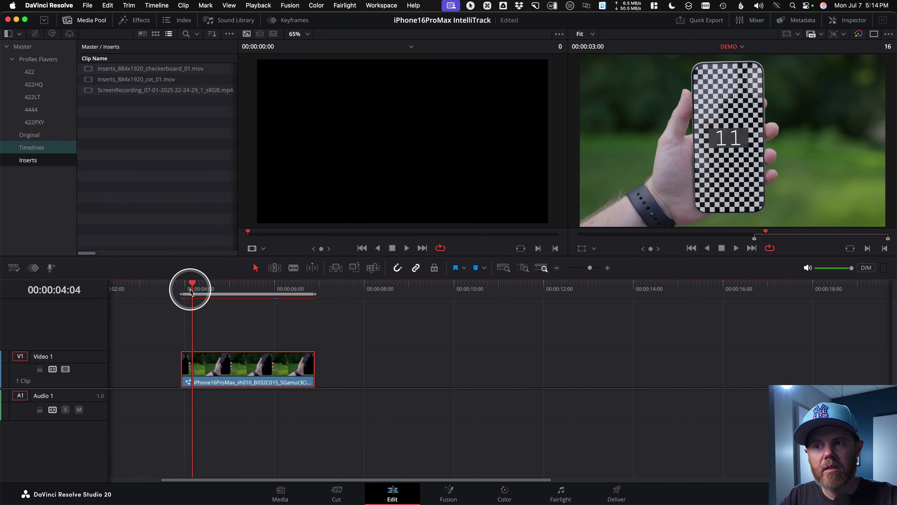
Step: Review the Optimized Media and Render Cache options in the Project Settings, close them unchanged, and play the cached clip
key(shift+9)
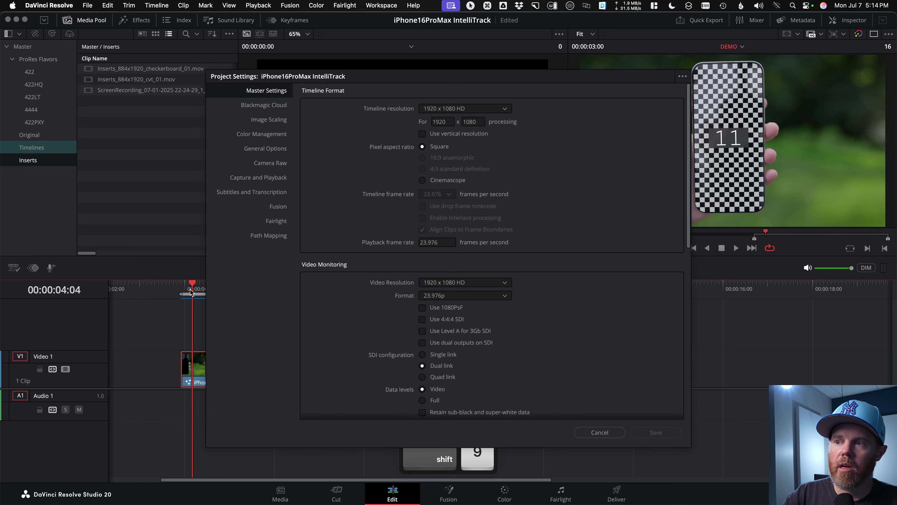
scroll(588, 354, down, 10)
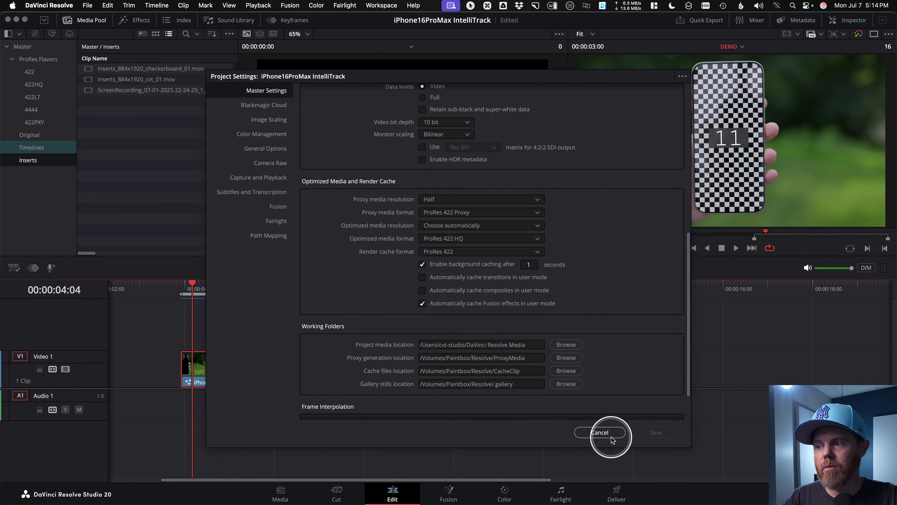
click(601, 432)
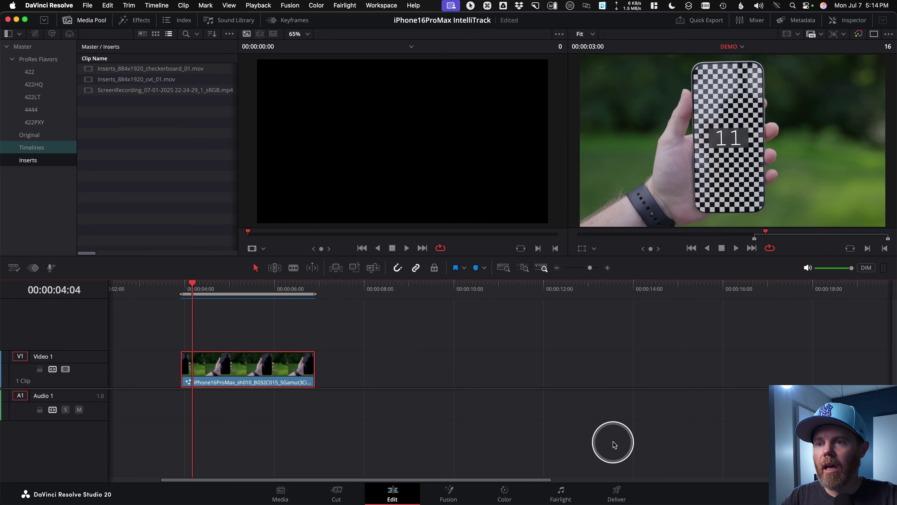
key(space)
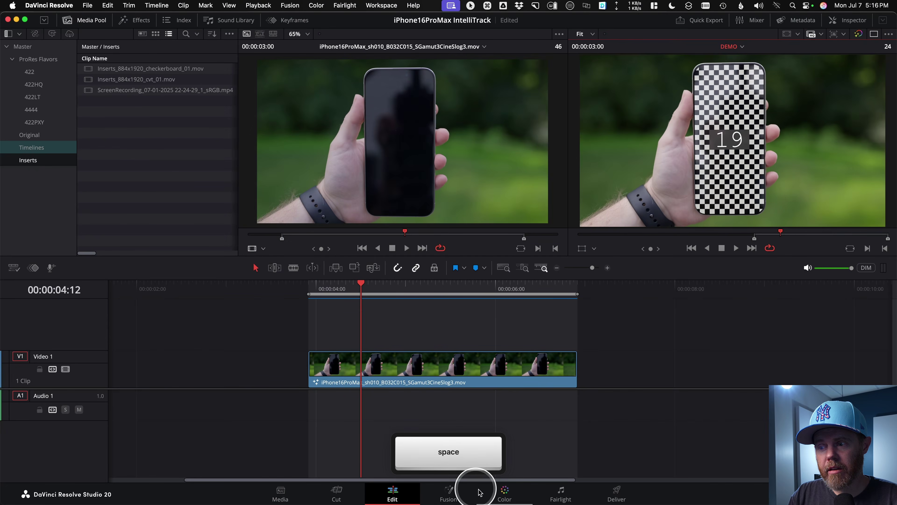
Step: On the Color page, turn node 01 off and on to compare its effect on the phone composite
click(505, 492)
click(566, 114)
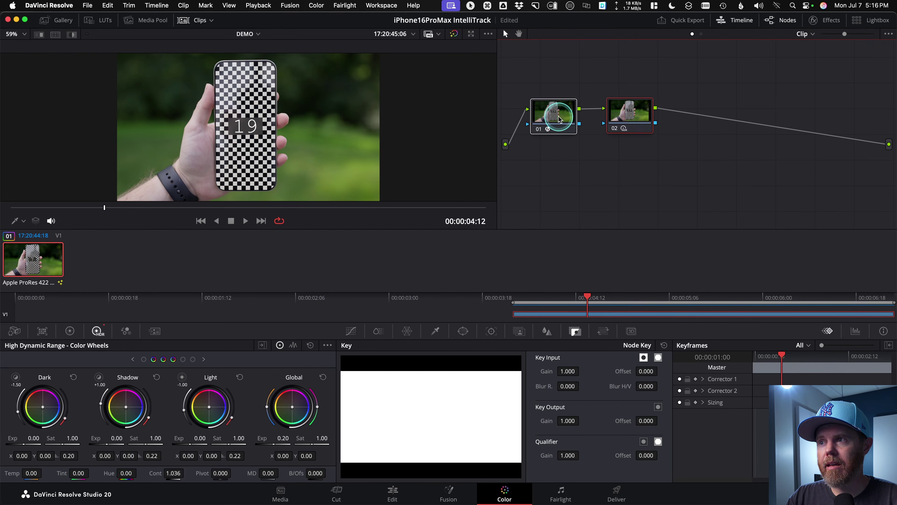
key(super+d)
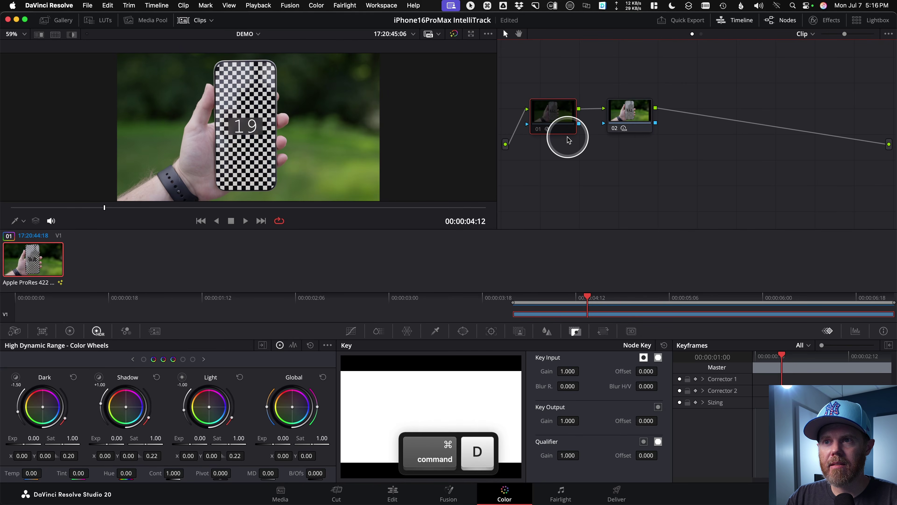
scroll(208, 135, up, 5)
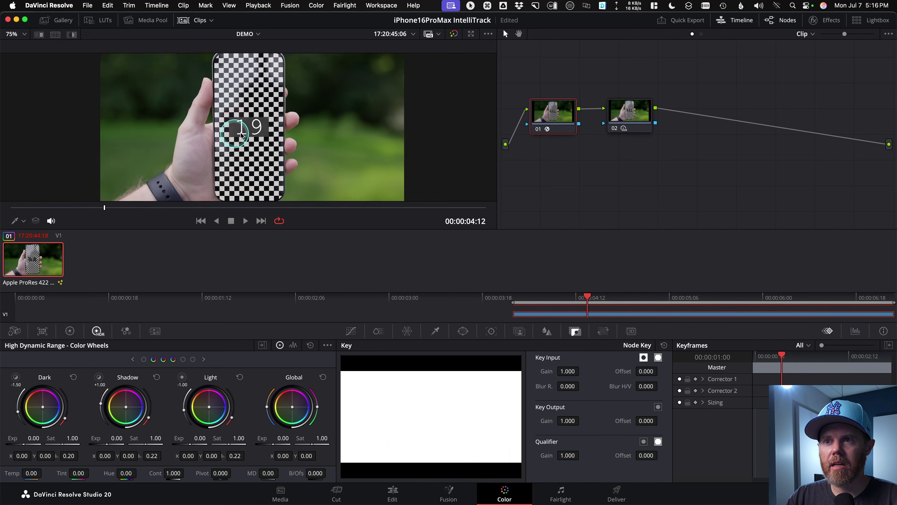
key(super+d)
key(super+d)
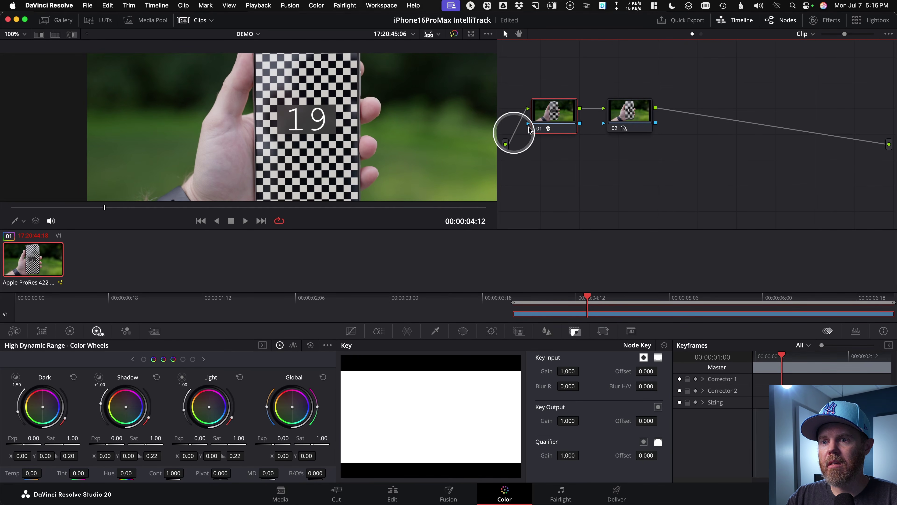
Step: Show node 01's Chromatic Adaptation settings, and toggle the node to check the adaptation's effect
click(820, 21)
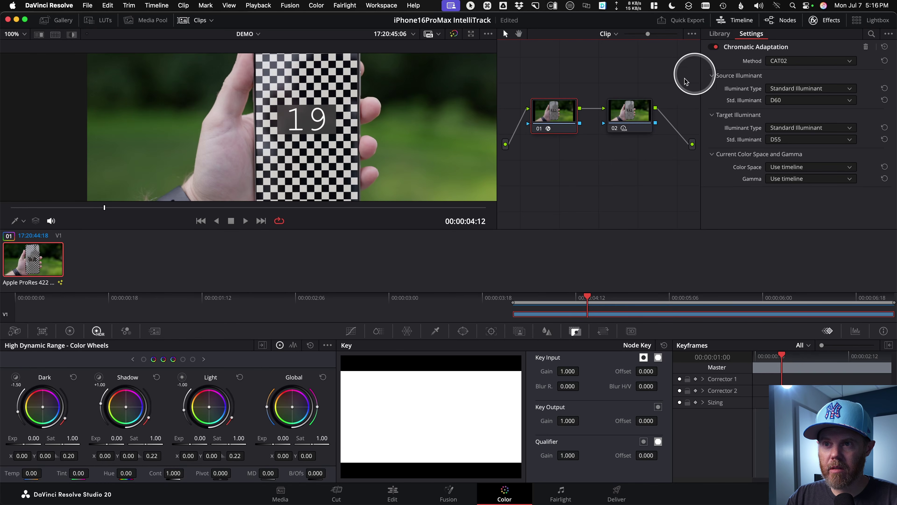
key(super+d)
key(super+d)
Step: Toggle node 02 and the whole grade off and on, checking how the checkerboard on the phone is affected
click(625, 120)
key(super+d)
key(super+d)
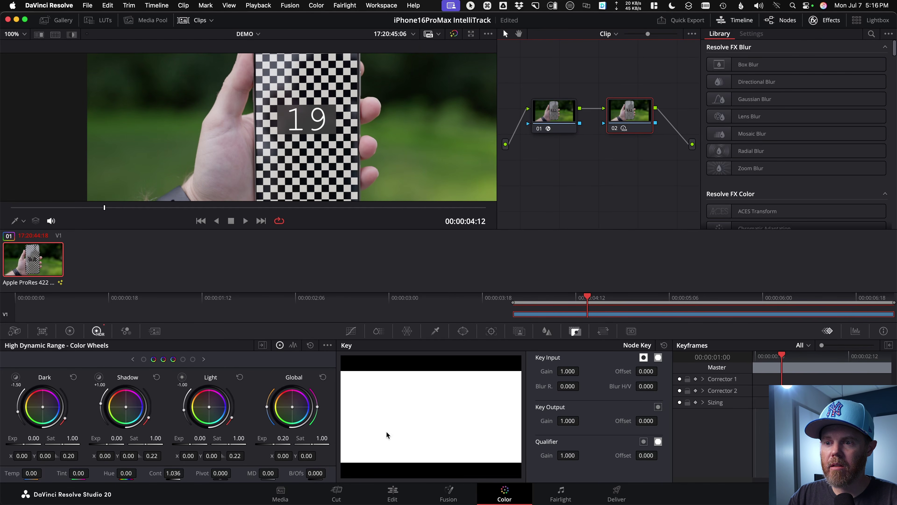
key(super+d)
key(super+d)
key(super+d)
key(alt+d)
key(alt+d)
key(alt+d)
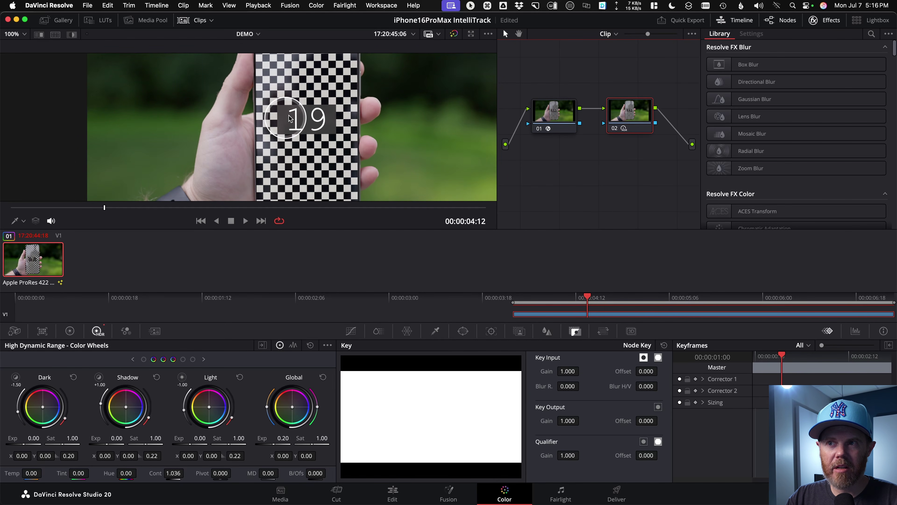
scroll(280, 121, down, 6)
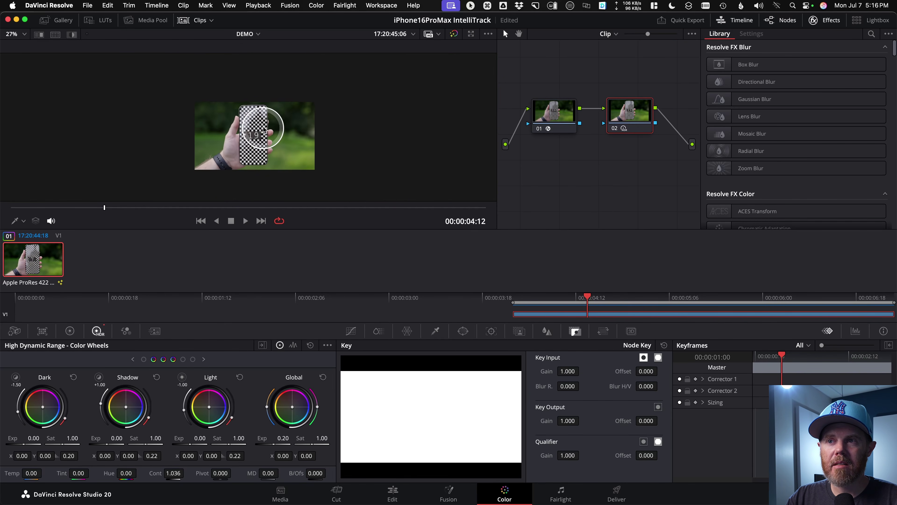
scroll(263, 134, up, 3)
key(z)
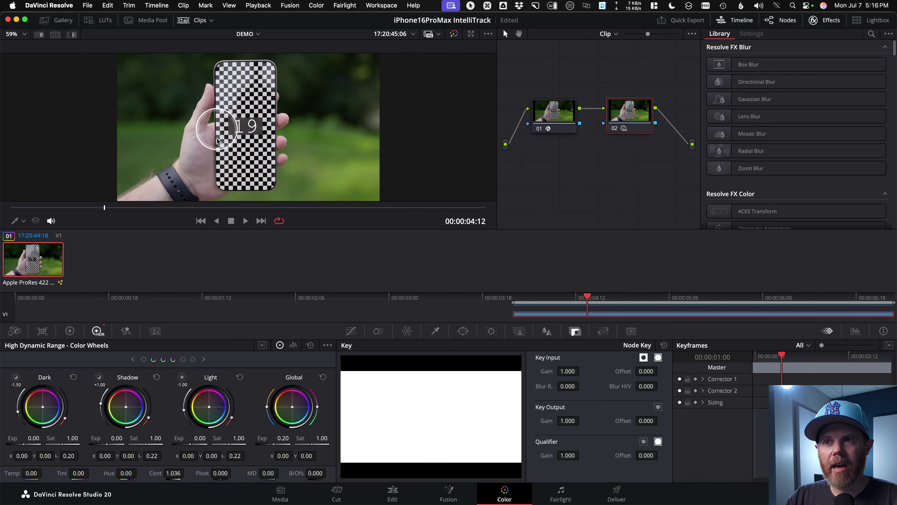
drag(246, 168, 271, 170)
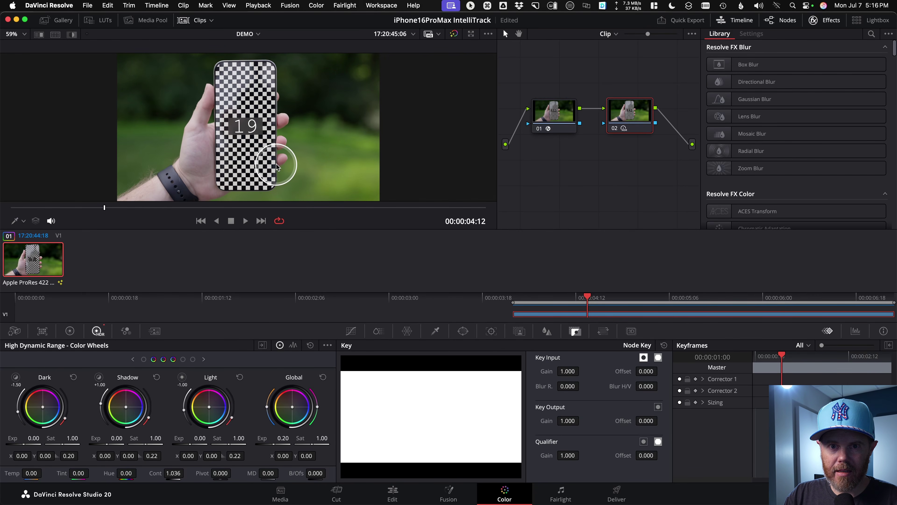
Step: On the Fusion page, move WirelessLink1, BrightnessContrast1, Merge2 and MediaOut1 lower to make room beneath Bitmap1
click(448, 489)
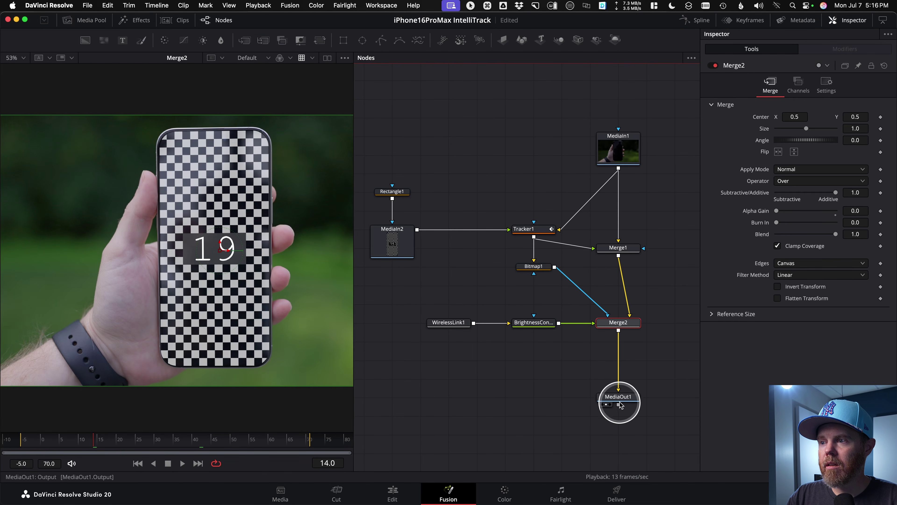
drag(396, 303, 651, 431)
drag(617, 324, 623, 384)
click(535, 323)
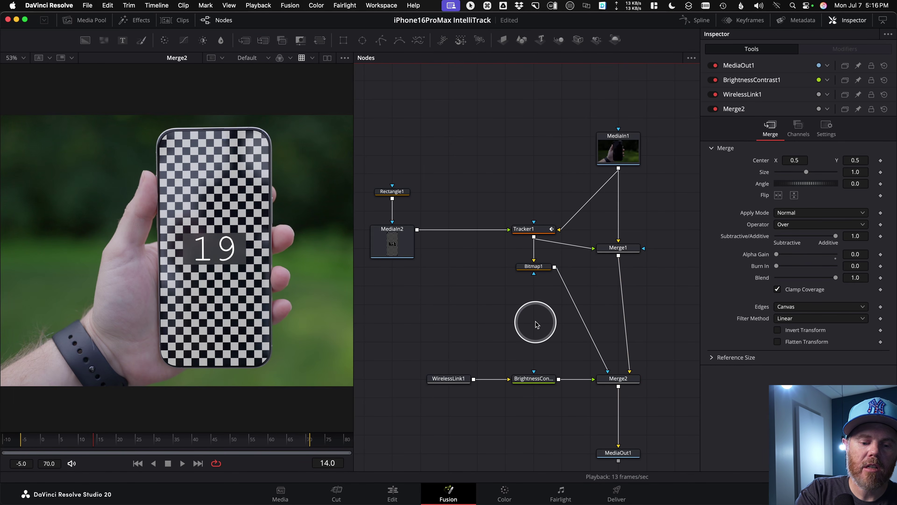
Step: Add a second Media Out node below Bitmap1, and compare its index with that of MediaOut1
key(shift+space)
text(medi)
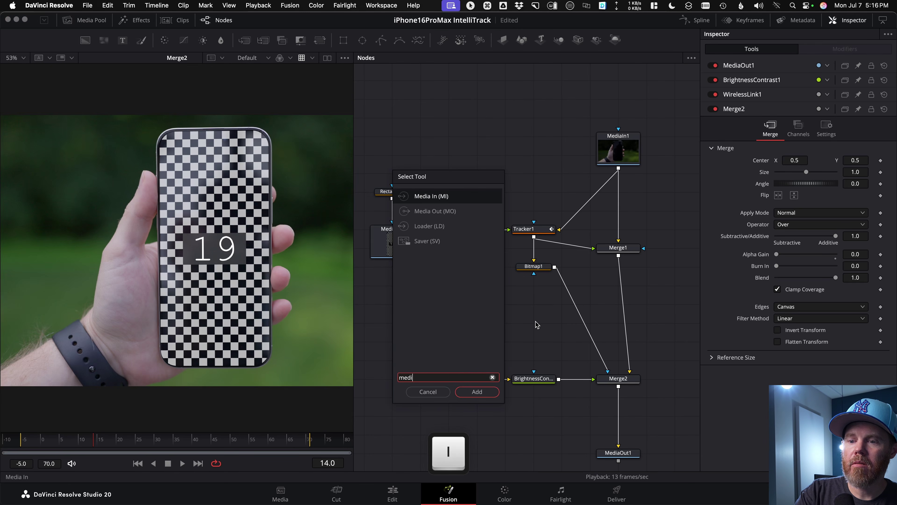
key(Down)
key(Return)
click(536, 309)
click(801, 133)
key(Escape)
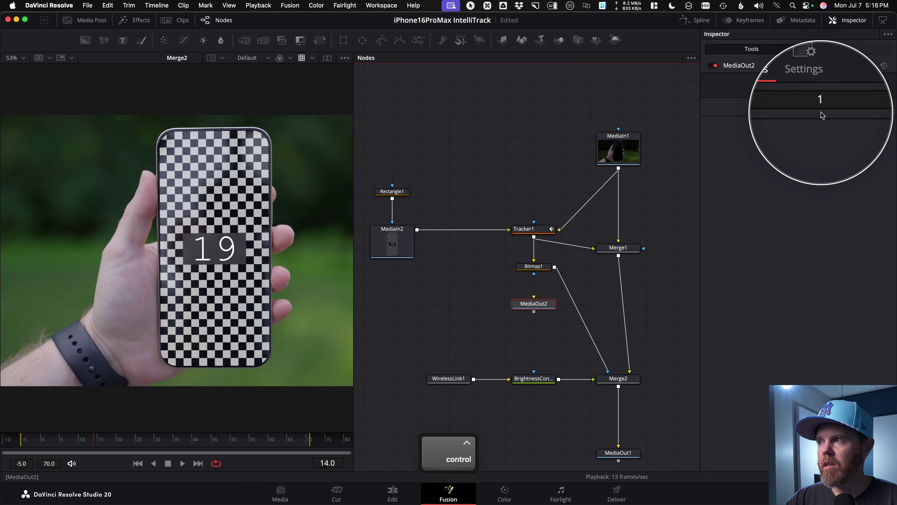
click(619, 453)
click(779, 137)
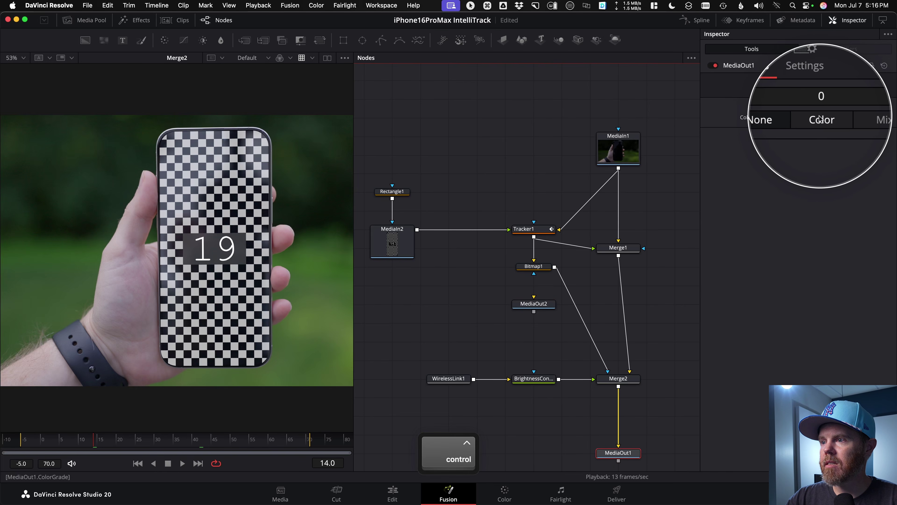
Step: View the Bitmap1 matte, connect Bitmap1 to MediaOut2, and check MediaOut2's index
drag(534, 266, 187, 246)
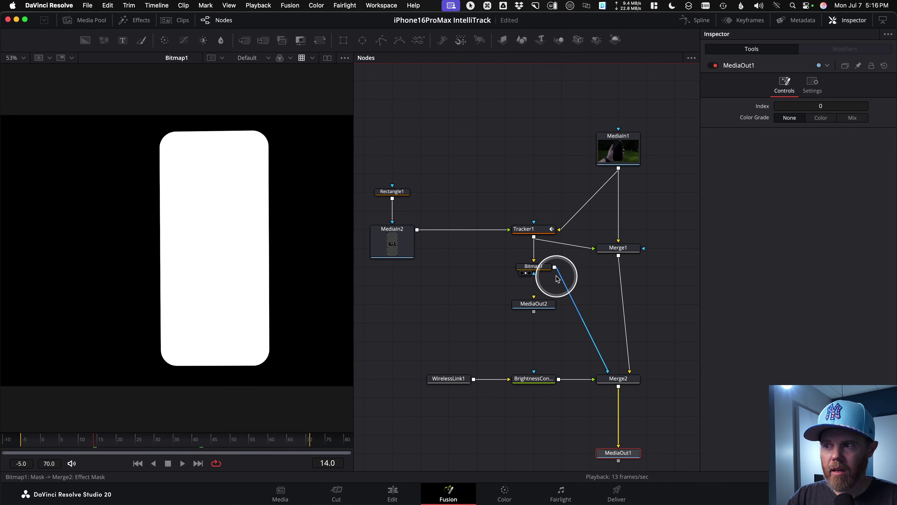
drag(554, 266, 542, 337)
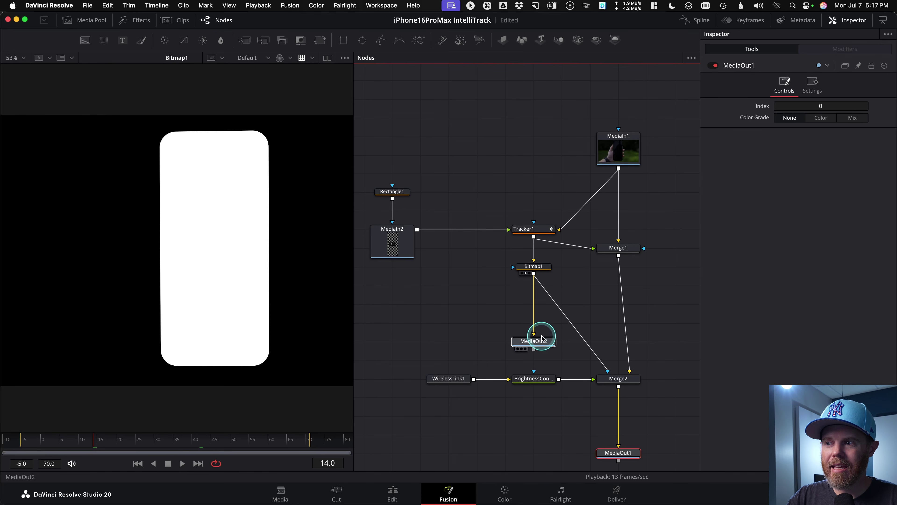
click(535, 345)
key(ctrl)
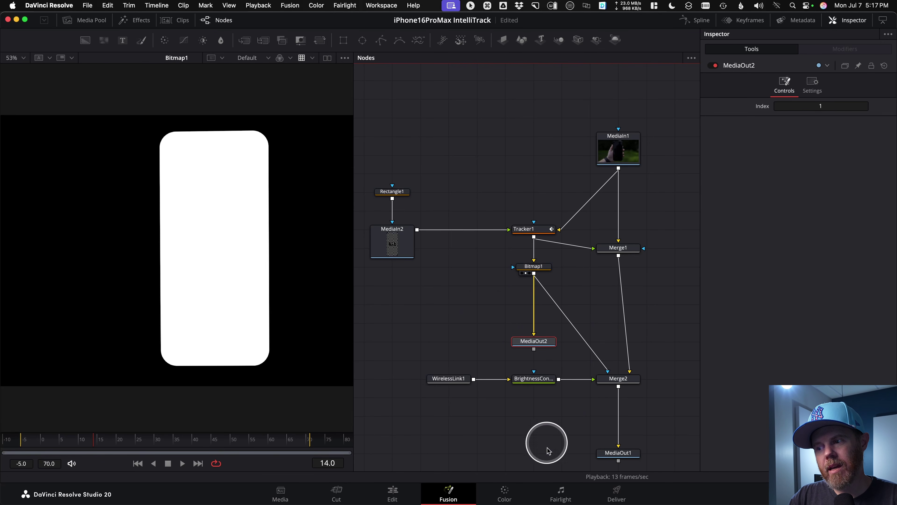
Step: On the Color page, add a second source to the node graph for the Fusion matte
click(518, 499)
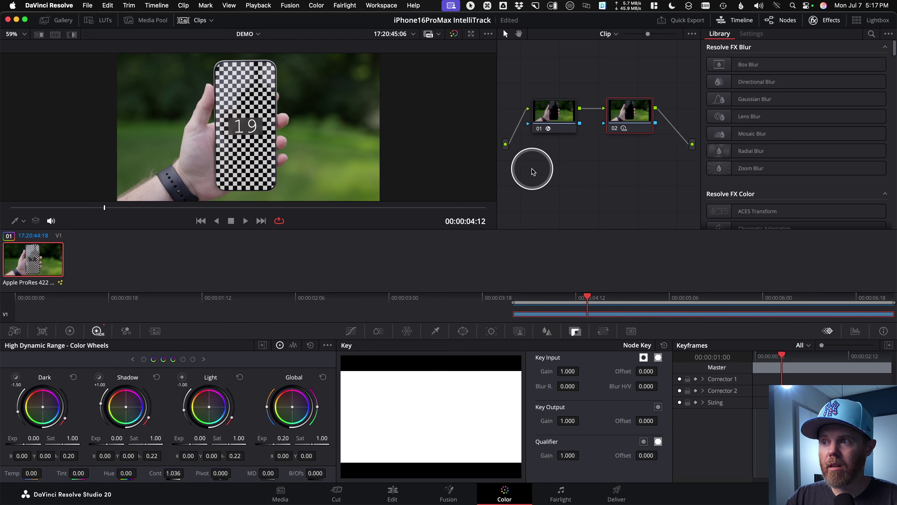
right_click(530, 169)
click(565, 208)
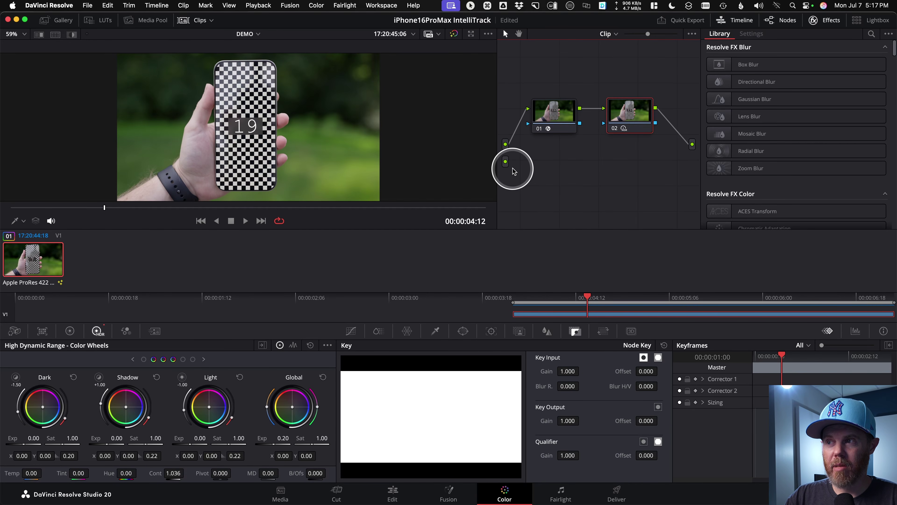
Step: Connect the second source to the key inputs of nodes 01 and 02
click(565, 110)
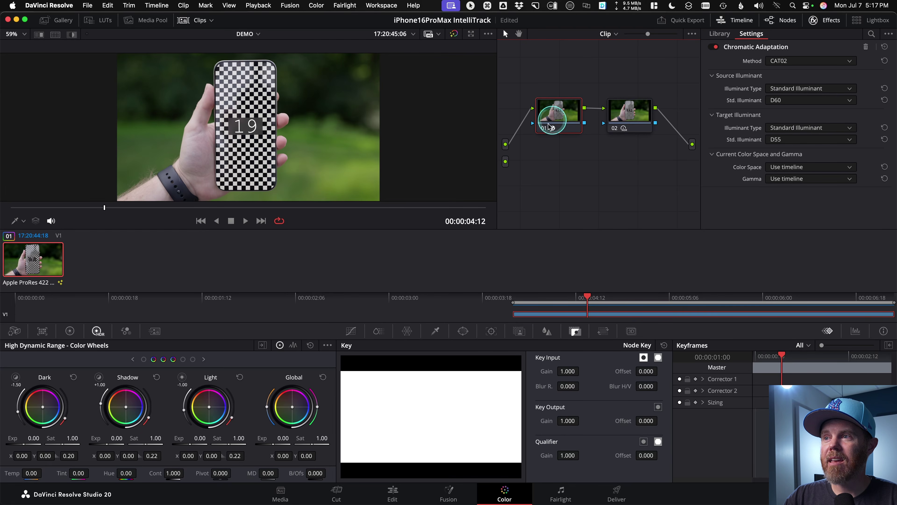
drag(505, 162, 533, 122)
drag(633, 116, 647, 125)
drag(505, 162, 620, 132)
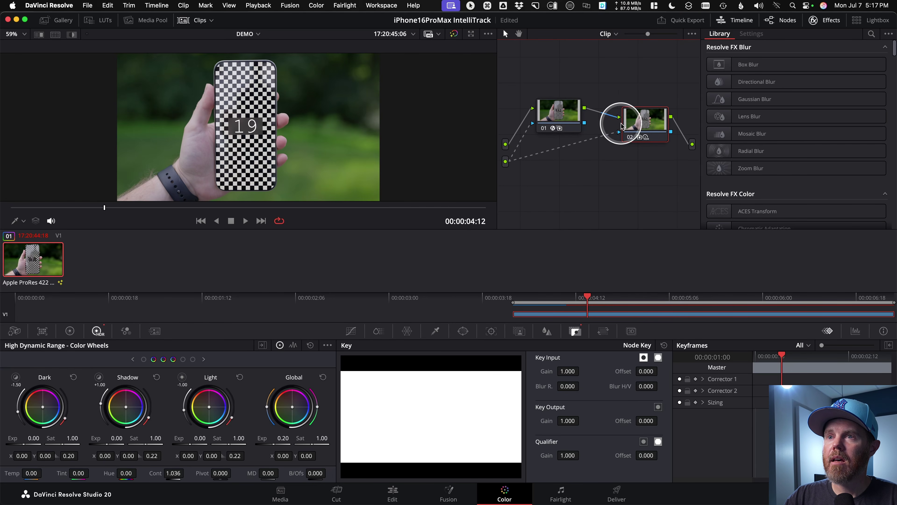
Step: Inspect the key of node 02, and toggle the grade off and on to see where it applies
drag(579, 108, 576, 107)
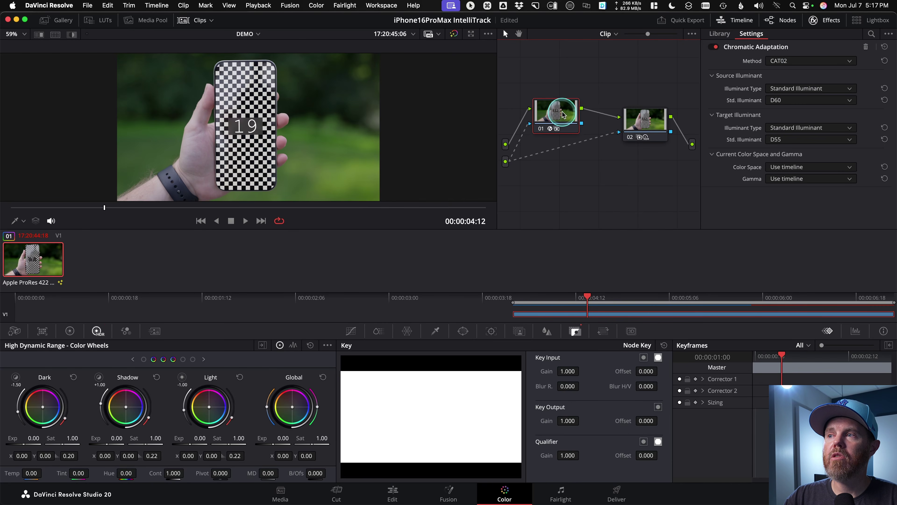
drag(655, 119, 657, 115)
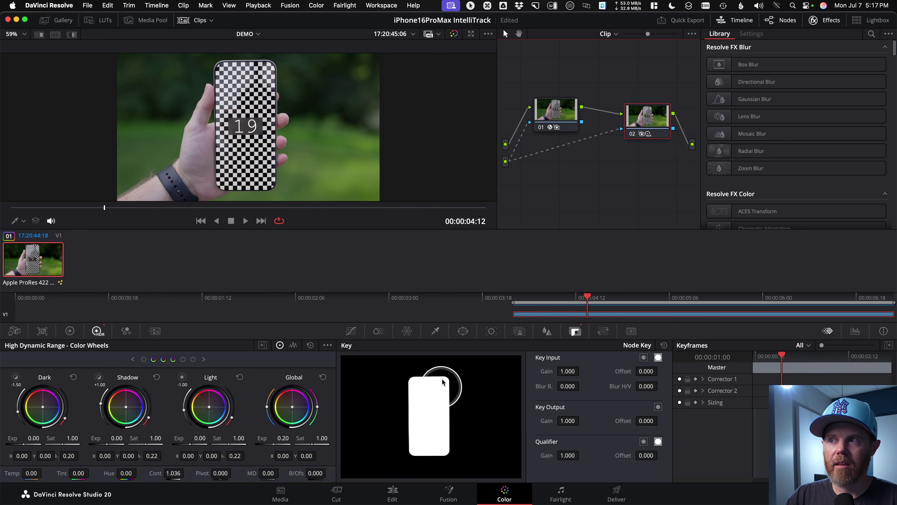
key(alt+d)
key(alt+d)
key(alt+d)
key(alt+d)
key(alt+d)
key(alt+d)
key(alt+d)
key(alt+d)
key(alt+d)
key(alt+d)
key(alt+d)
key(alt+d)
key(alt+d)
key(alt+d)
Step: Invert the Key Input matte of node 01 so its grade excludes the phone screen, and select node 02
click(555, 123)
drag(556, 123, 560, 119)
click(575, 331)
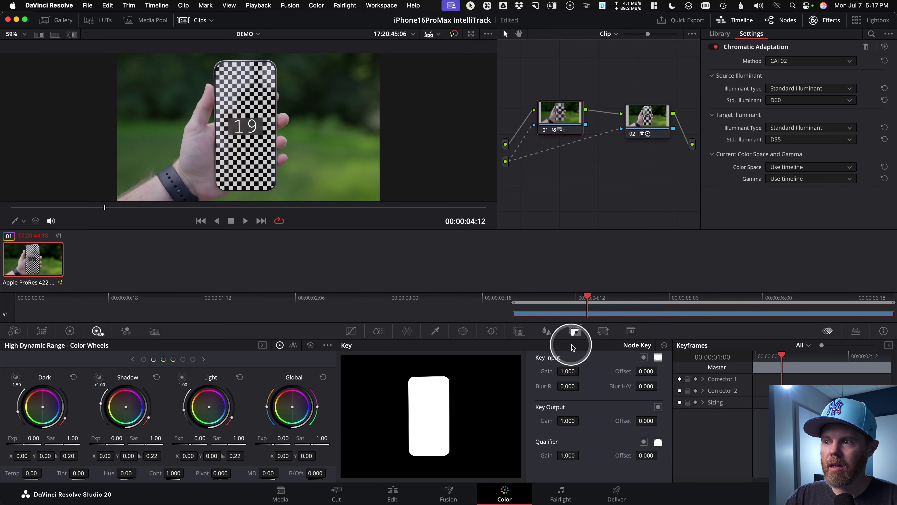
click(644, 357)
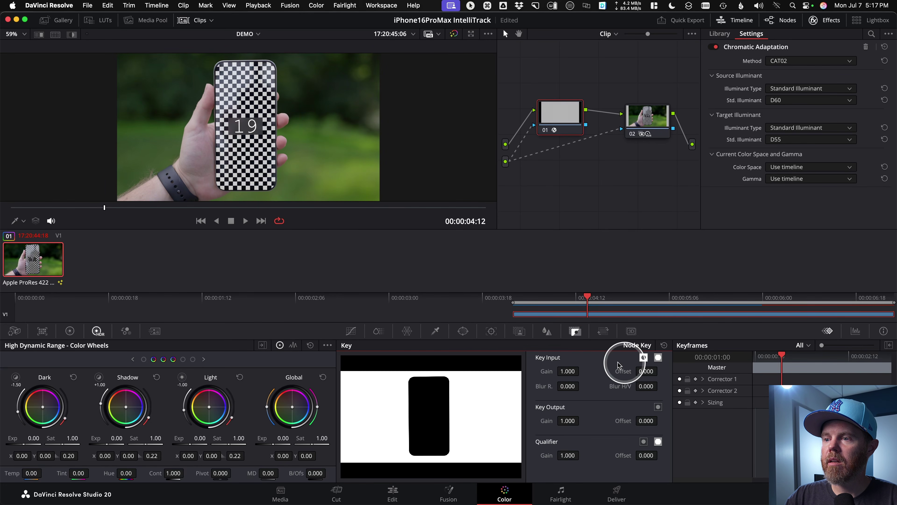
drag(650, 117, 645, 113)
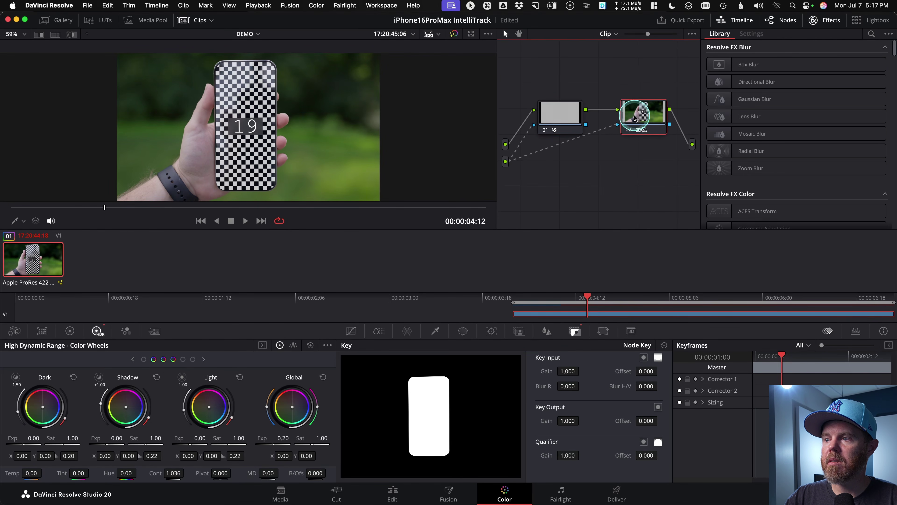
Step: Invert the Key Input matte of node 02 and toggle the grade off and on to check it
click(643, 358)
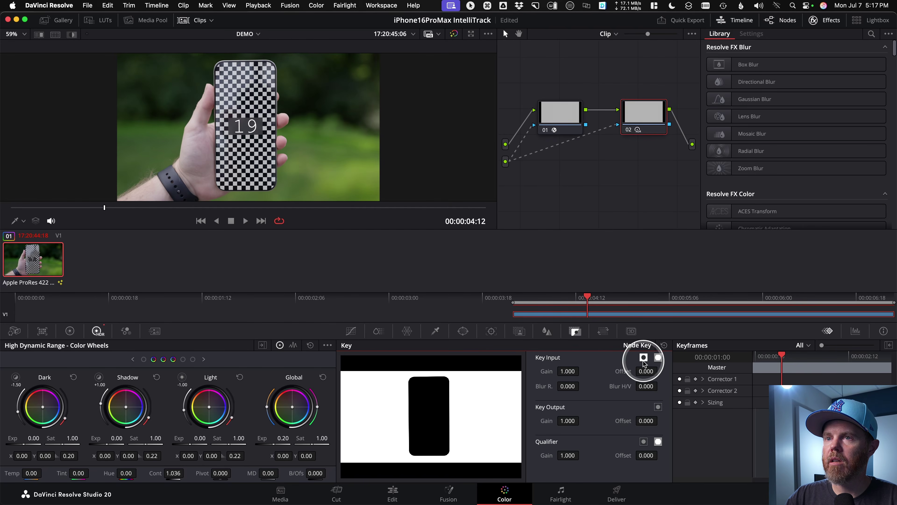
key(alt+d)
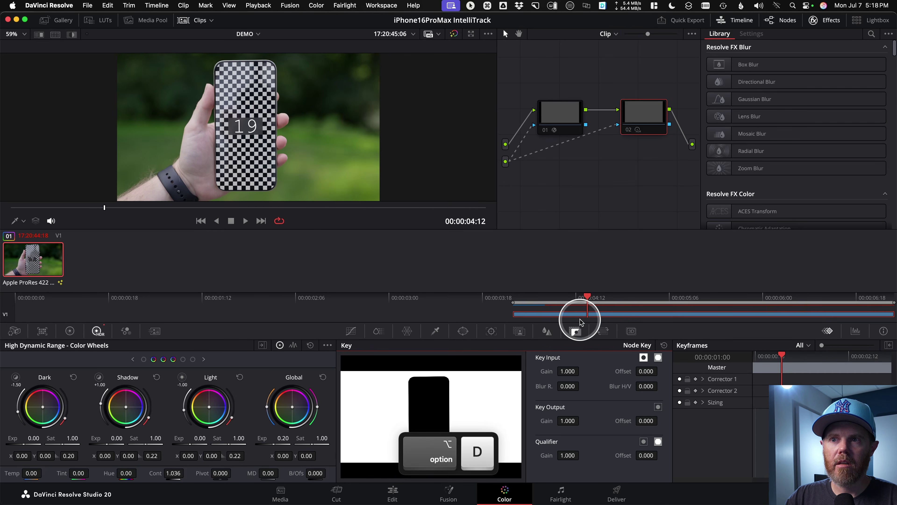
key(alt+d)
key(alt+d)
key(alt+d)
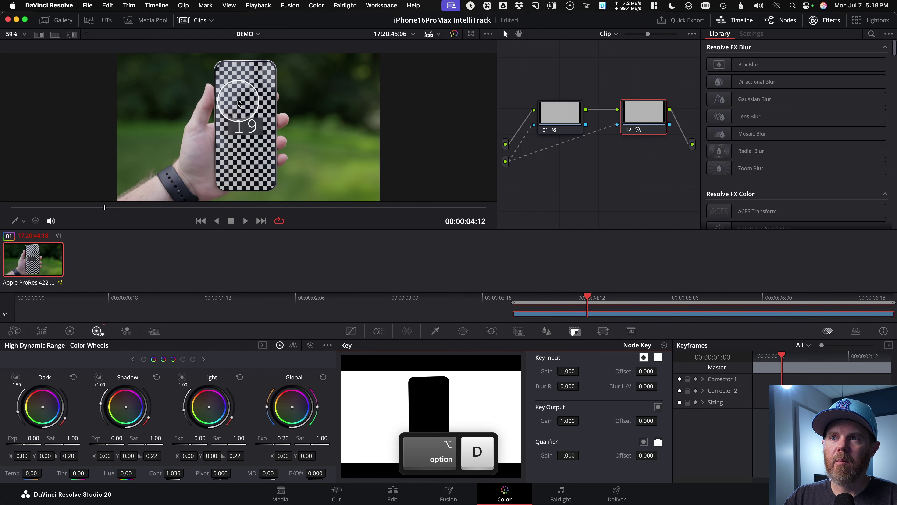
Step: Compare the phone screen and its surroundings up close with the grade off and on
scroll(277, 102, up, 5)
scroll(318, 103, down, 1)
key(alt+d)
key(alt+d)
key(alt+d)
key(alt+d)
key(alt+d)
key(alt+d)
key(alt+d)
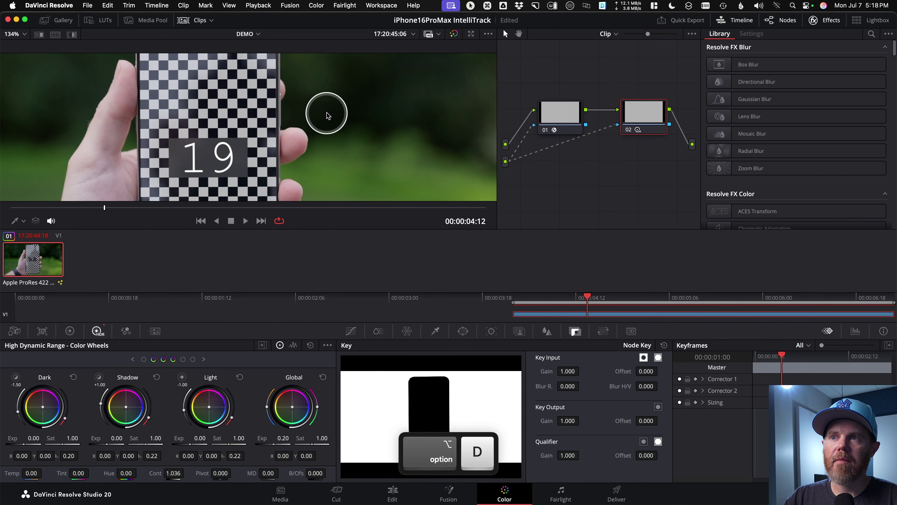
key(alt+d)
key(alt+d)
key(alt+d)
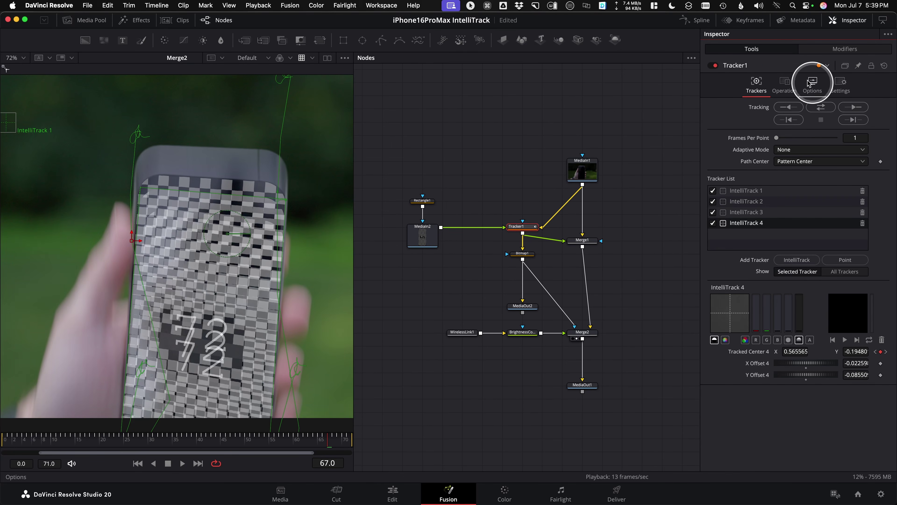
Step: On the Fusion page, raise Tracker1's motion blur quality and scrub through the shot to check the blur
click(840, 85)
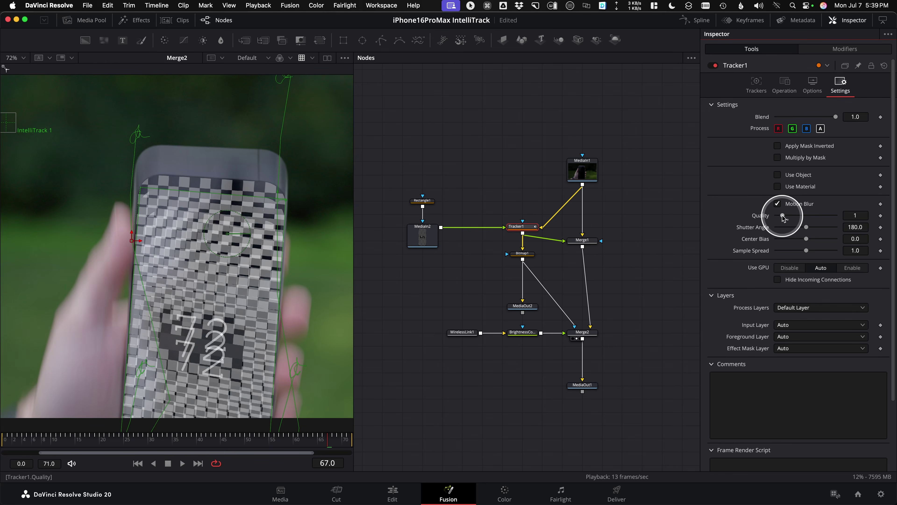
drag(783, 217, 806, 216)
click(139, 447)
drag(138, 449, 341, 448)
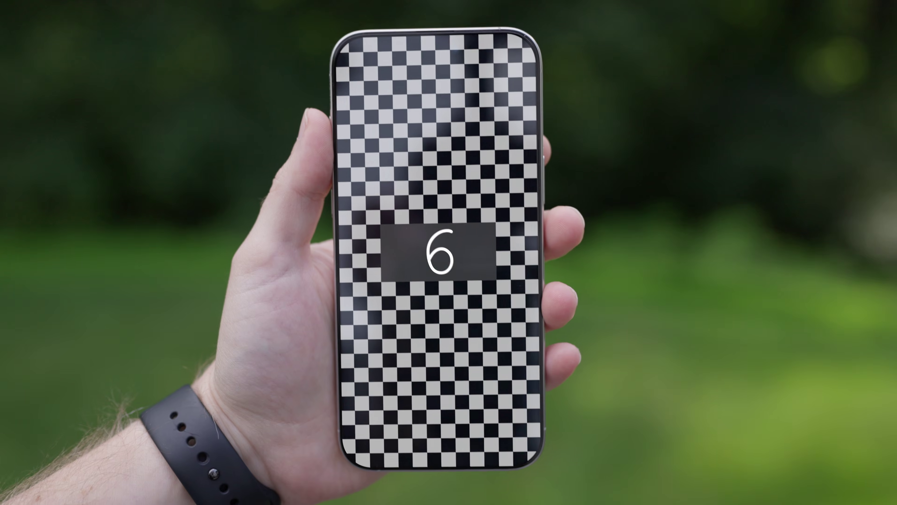